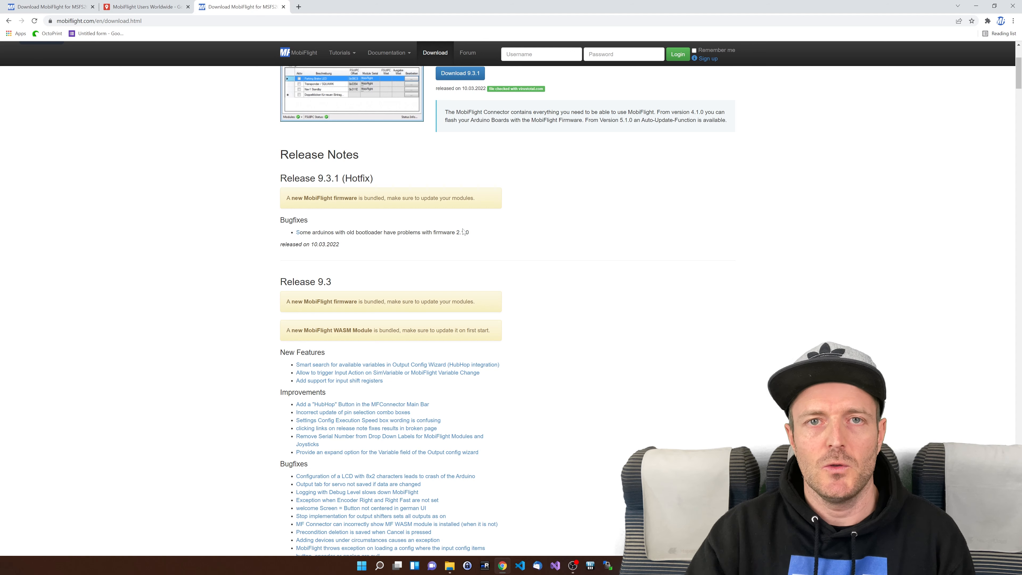
Install the MobiFlight WASM module for MSFS2020
scroll(418, 191, "down", 5)
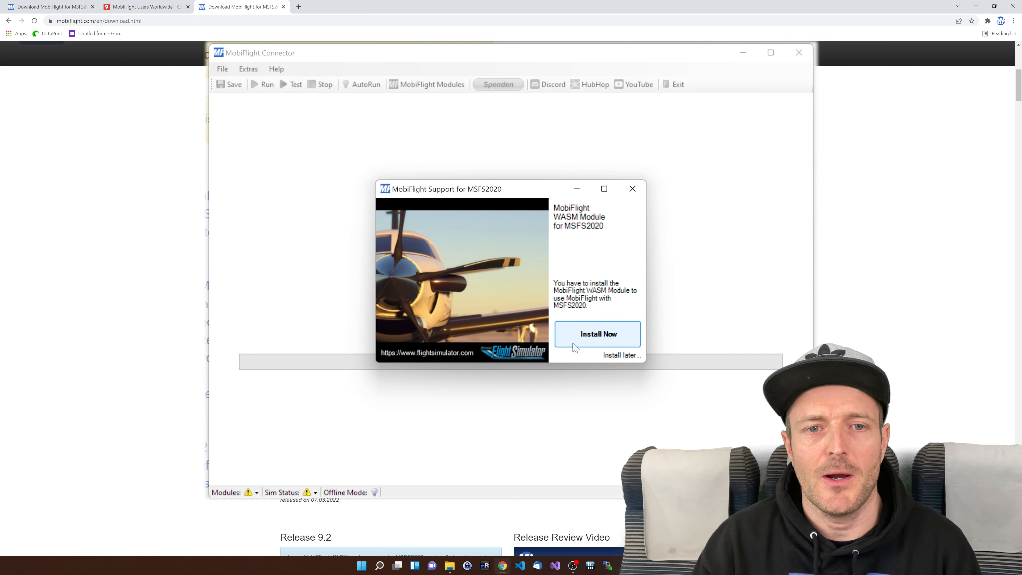
left_click(595, 334)
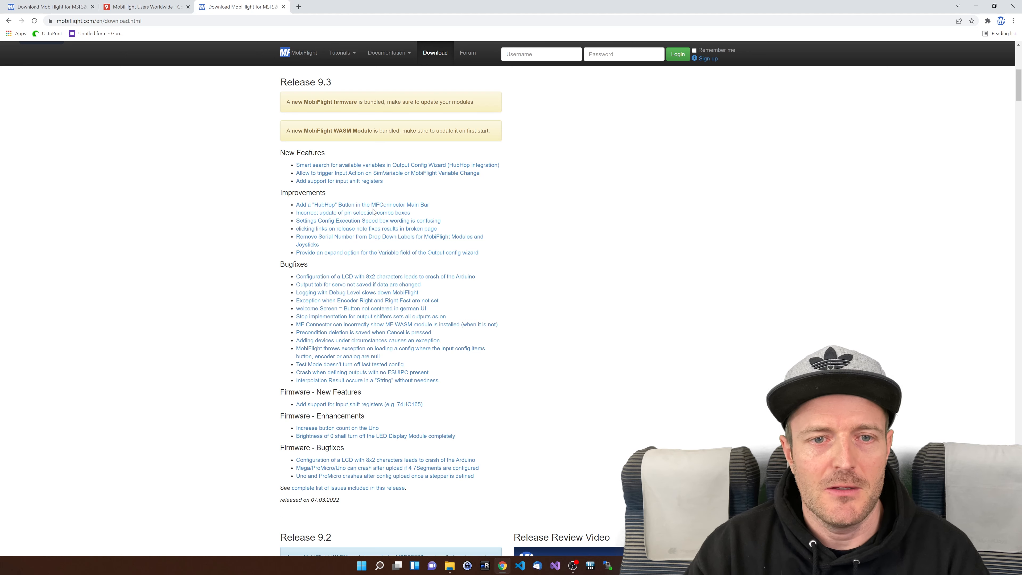
Enlarge the Release 9.3 notes and open the new-feature entry on smart search for available variables in the Output Config Wizard
scroll(366, 157, "down", 1)
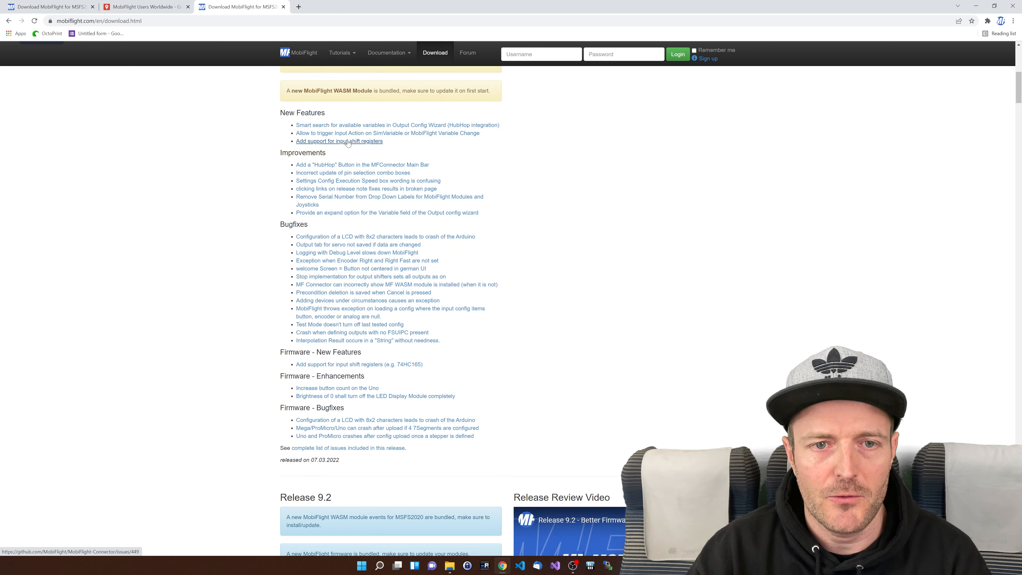
scroll(342, 144, "up", 1)
key("ctrl+plus")
key("ctrl+plus")
key("ctrl+plus")
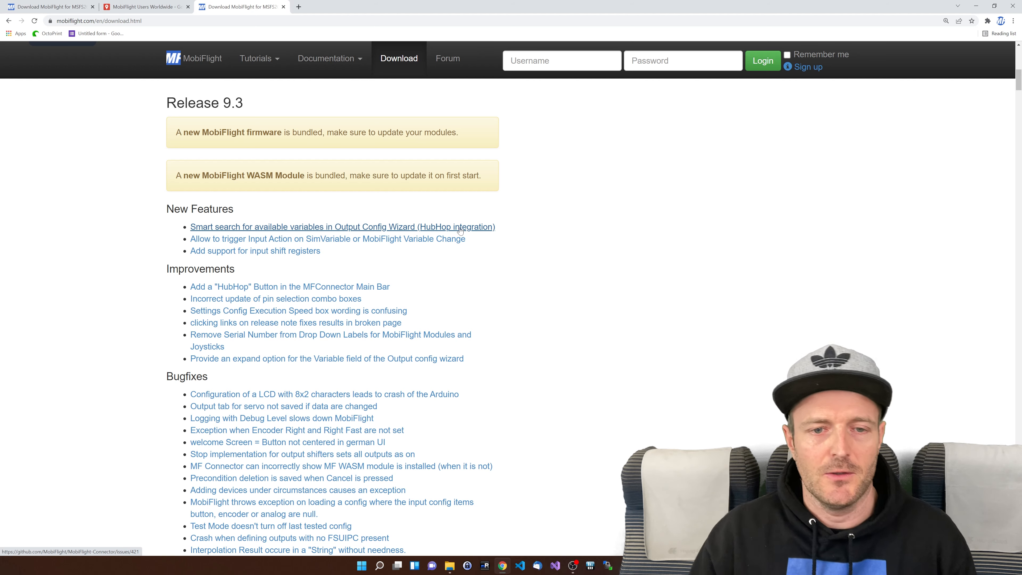
left_click(460, 228)
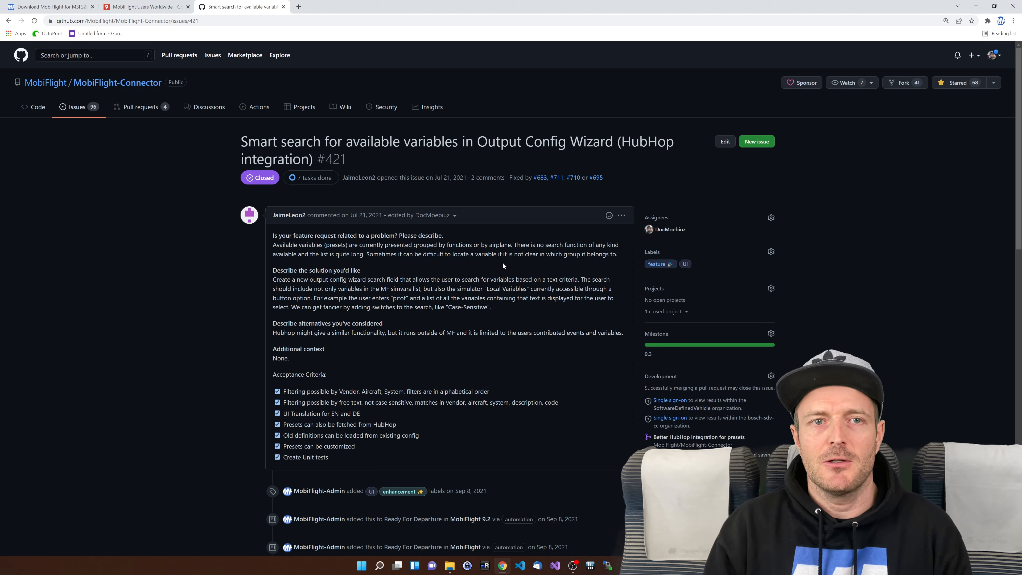
Open the HubHop website in a new browser tab and view its contributions
left_click(298, 7)
type("hubhop")
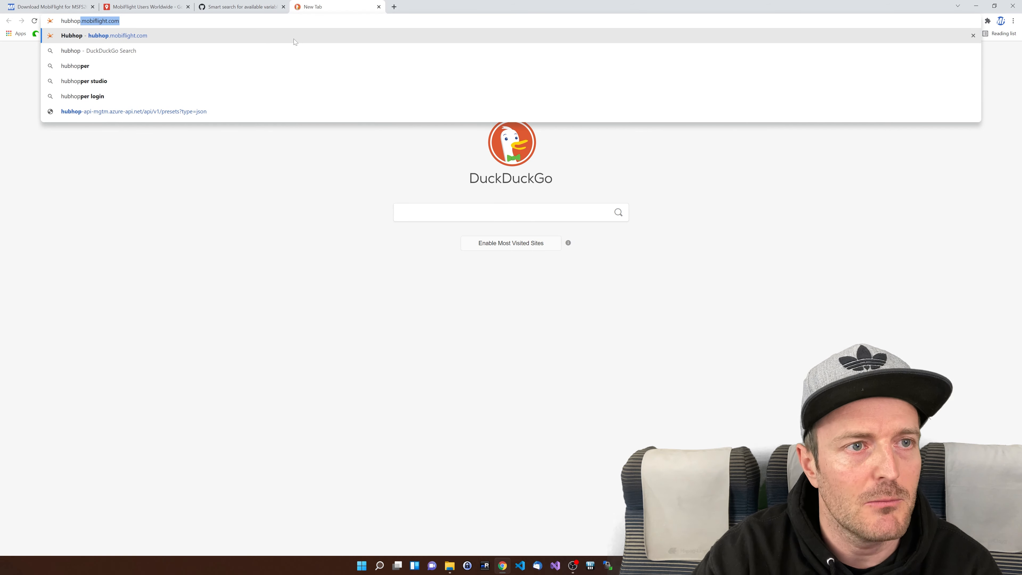
key("Return")
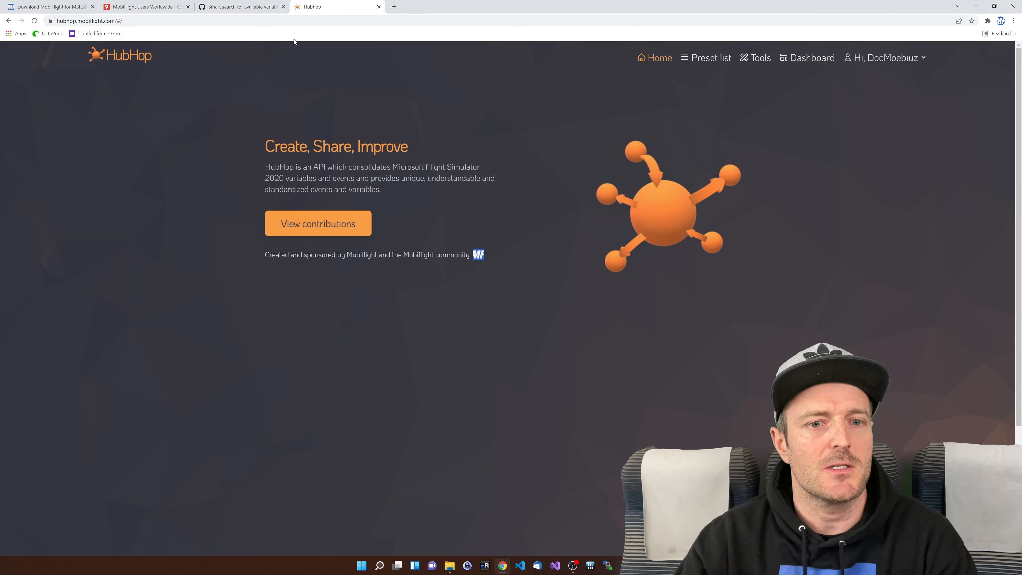
left_click(339, 227)
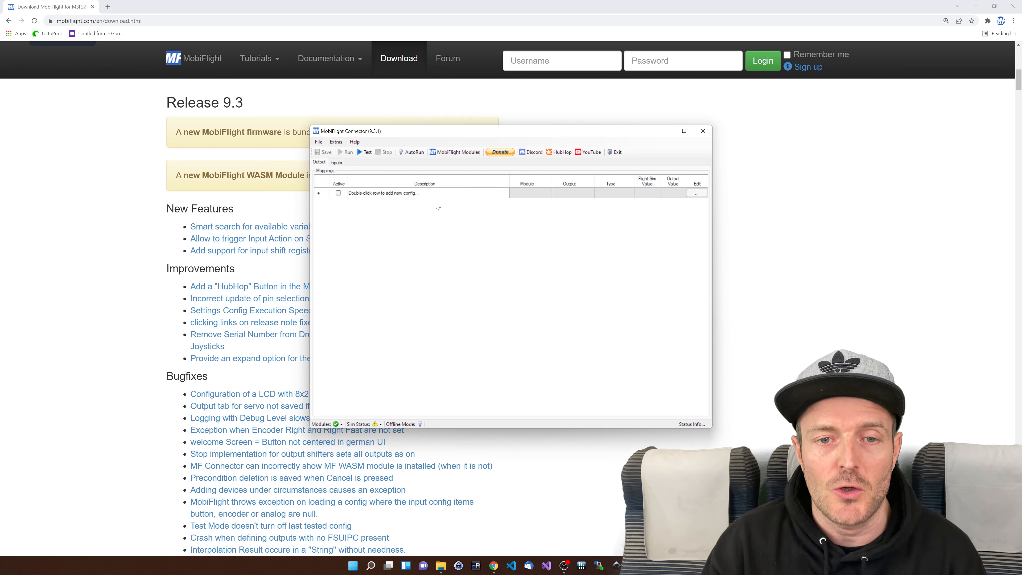
In MobiFlight Connector, add an output config described as "HubHop Demo" and open its configuration wizard
left_click(388, 197)
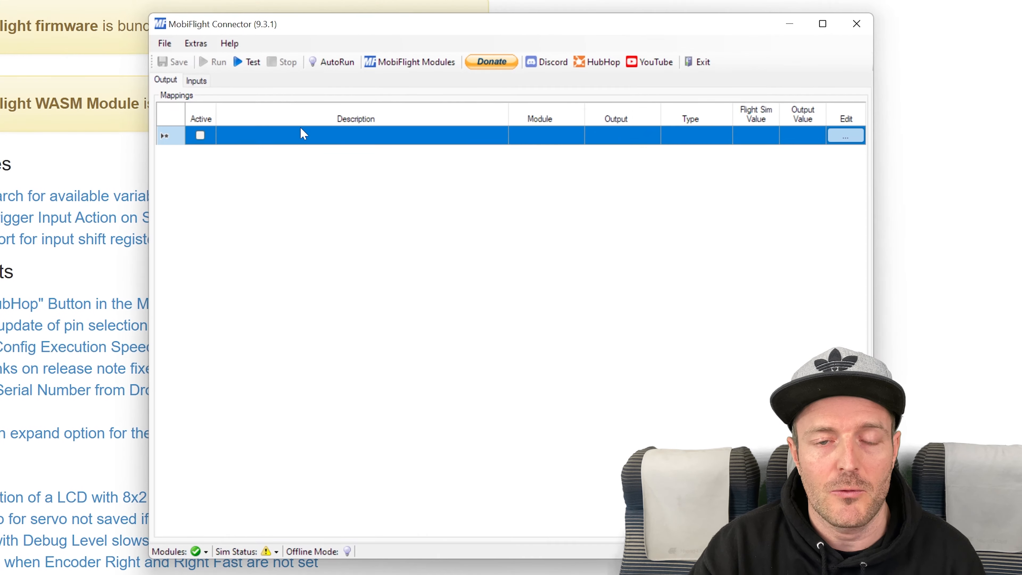
left_click(394, 190)
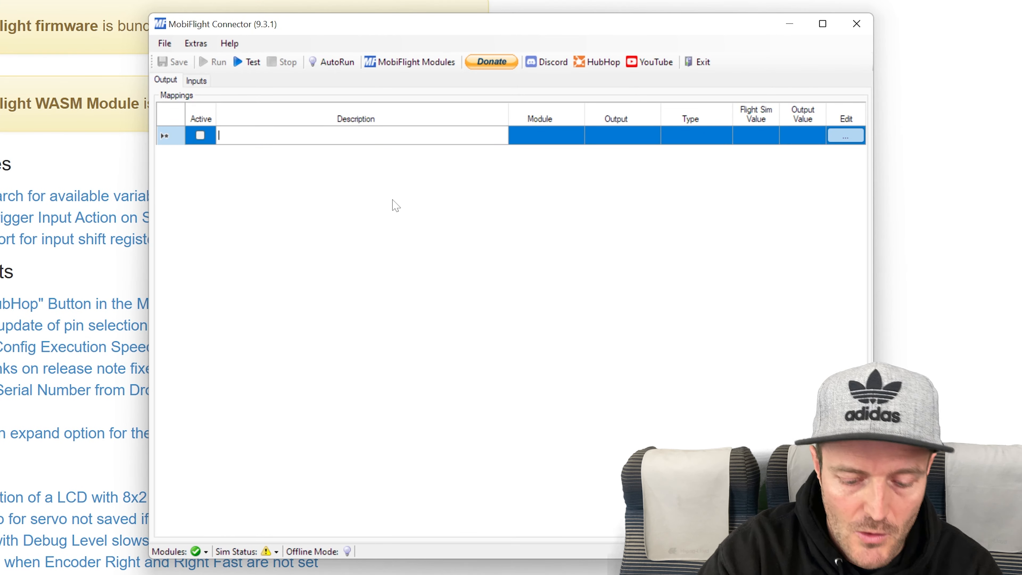
type("HubHop Demo")
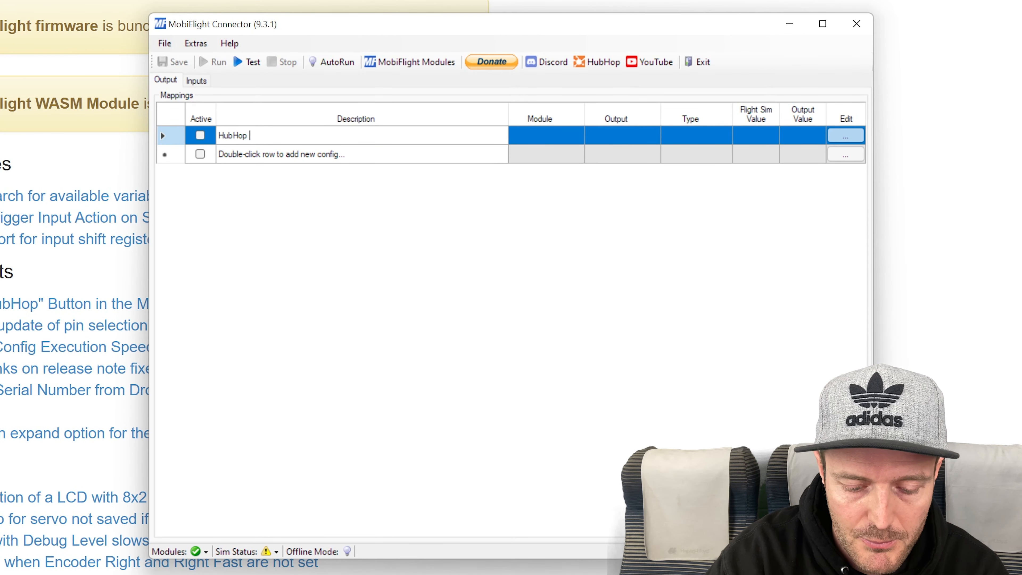
left_click(845, 137)
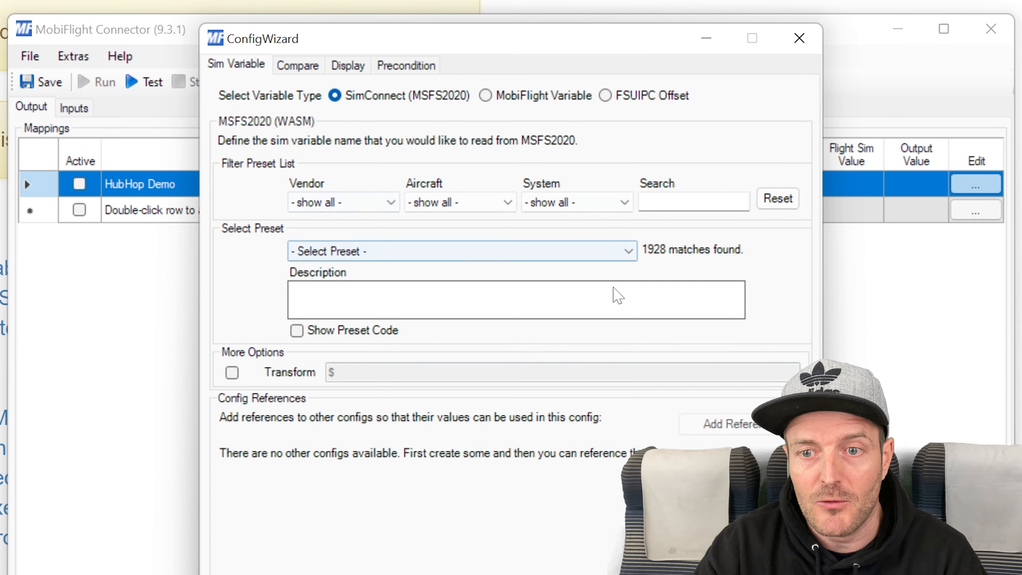
Filter the preset list by vendor Working Title, aircraft CJ4 and system Avionics, and list the available presets
left_click(365, 205)
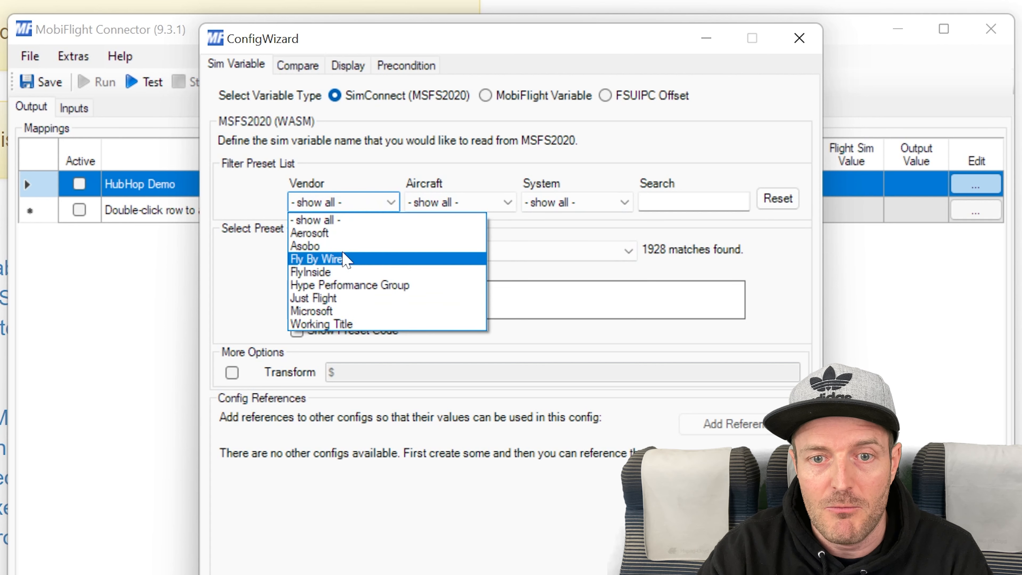
left_click(353, 324)
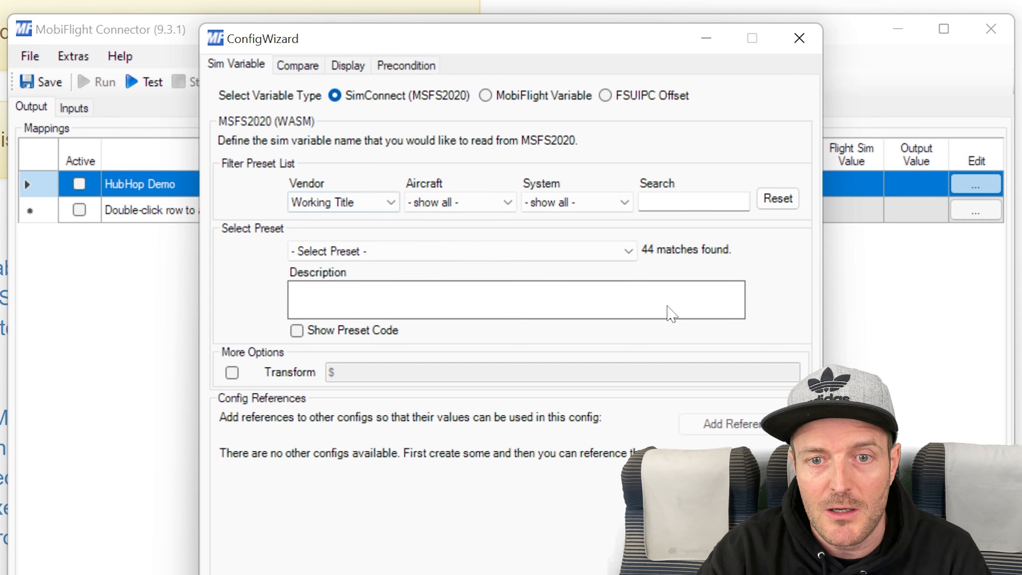
left_click(472, 203)
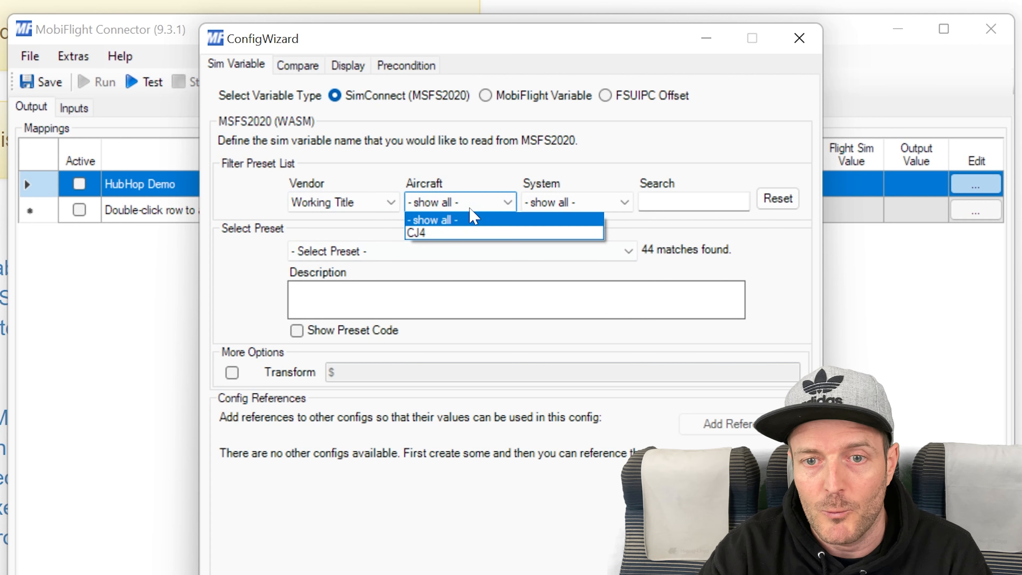
left_click(446, 233)
left_click(579, 203)
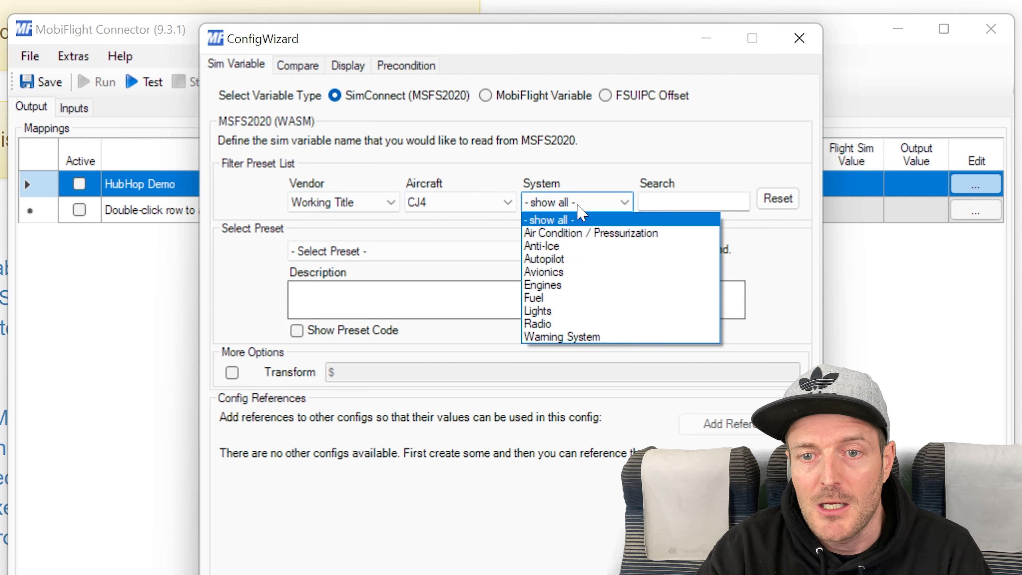
left_click(573, 274)
left_click(496, 248)
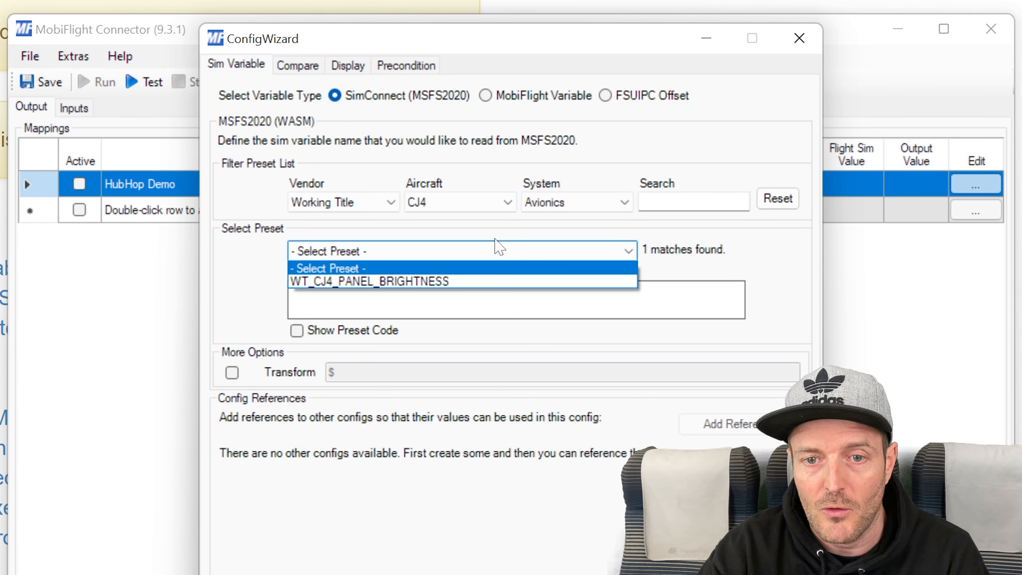
Change the system filter of the preset list to Autopilot
left_click(602, 207)
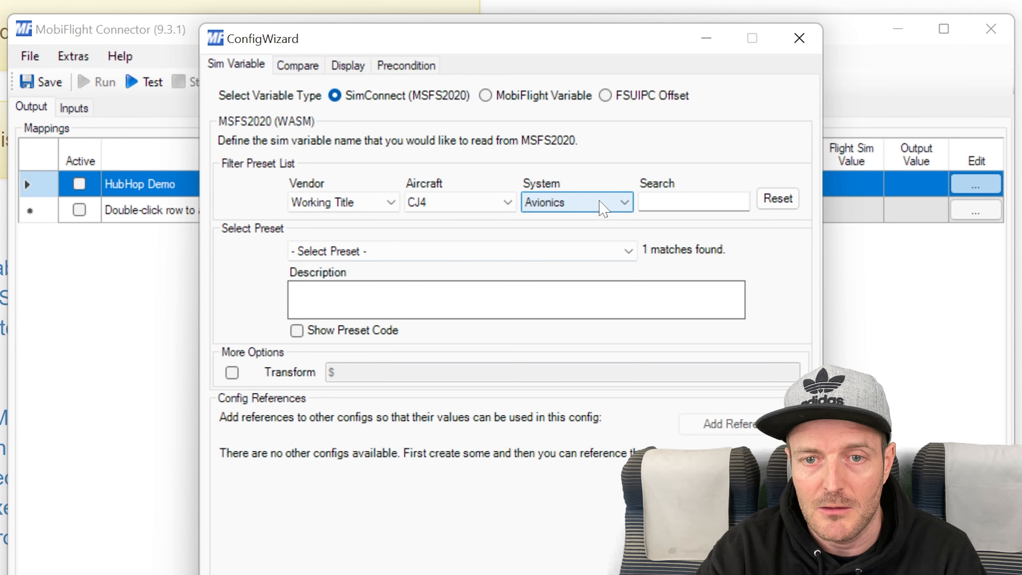
left_click(602, 207)
left_click(576, 219)
left_click(597, 201)
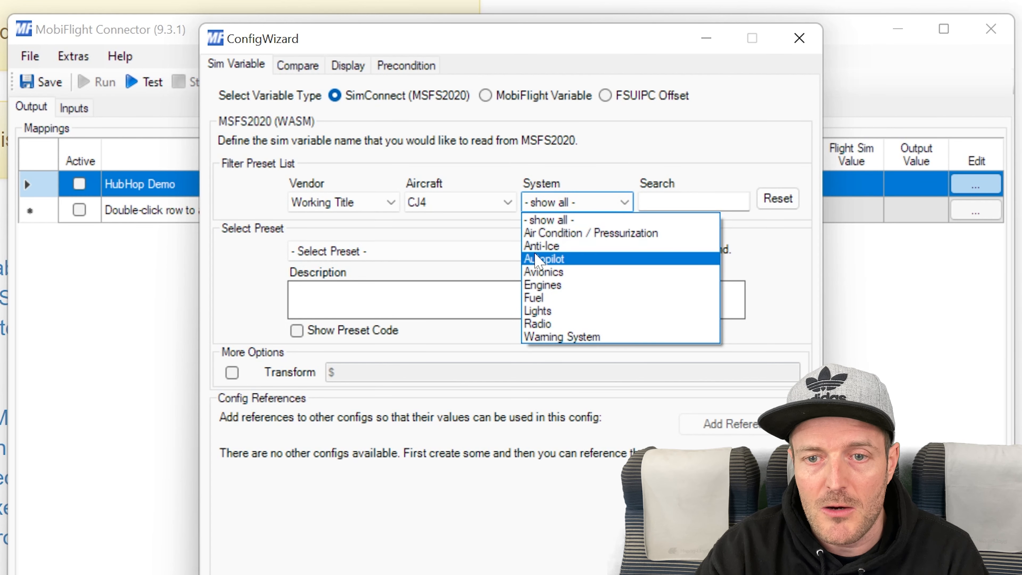
left_click(546, 259)
Browse the filtered autopilot presets and select WT_CJ4_AP_ALT_HOLD
left_click(416, 252)
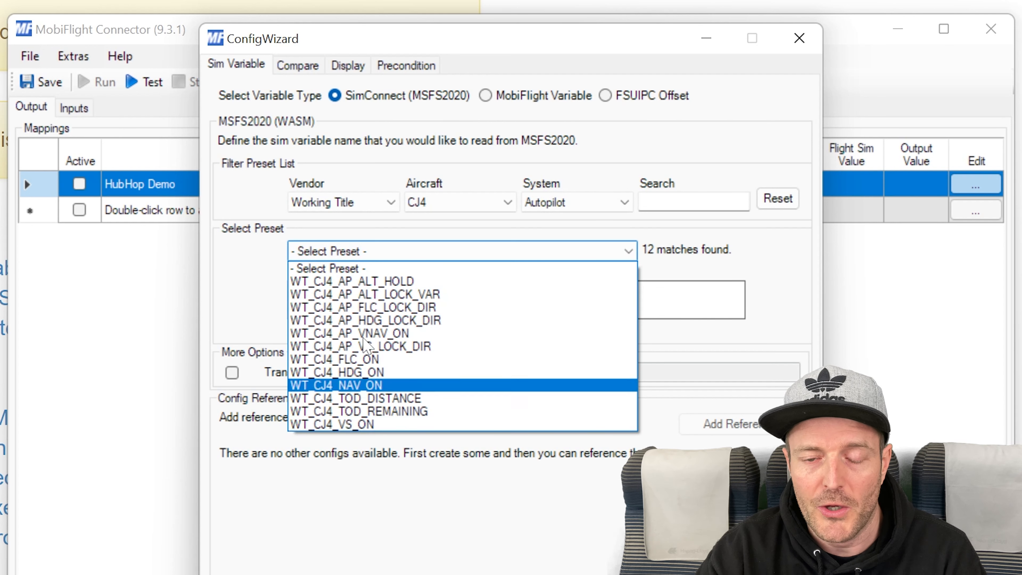
left_click(367, 202)
left_click(367, 202)
left_click(601, 248)
left_click(591, 248)
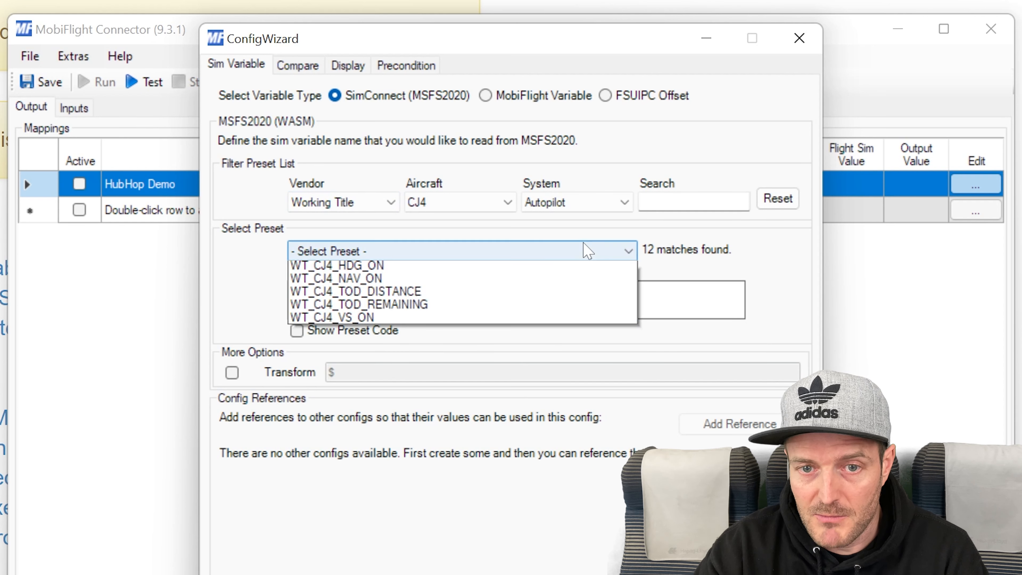
left_click(456, 283)
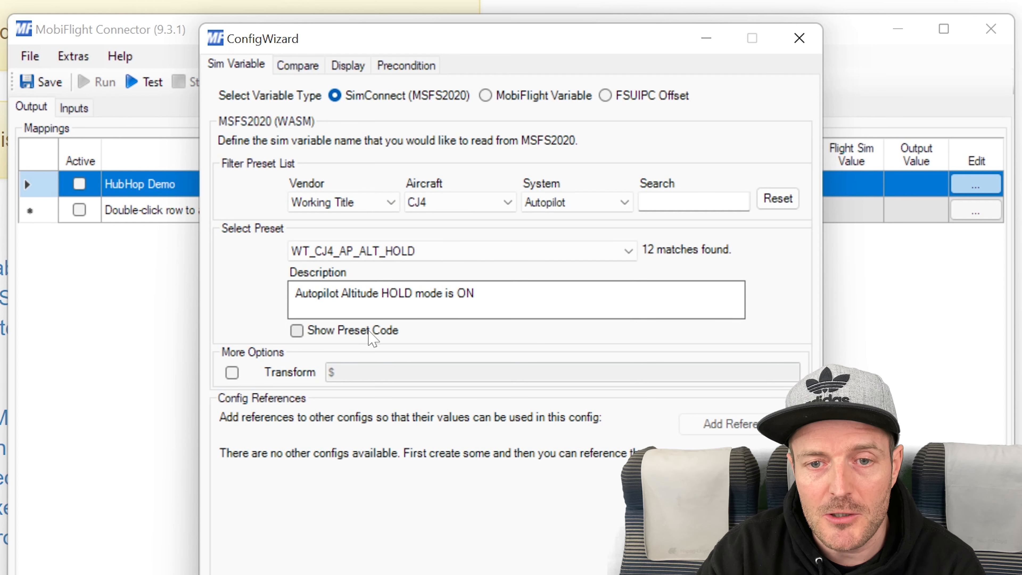
Reset all preset filters and search the presets for "Autopilot"
left_click(778, 198)
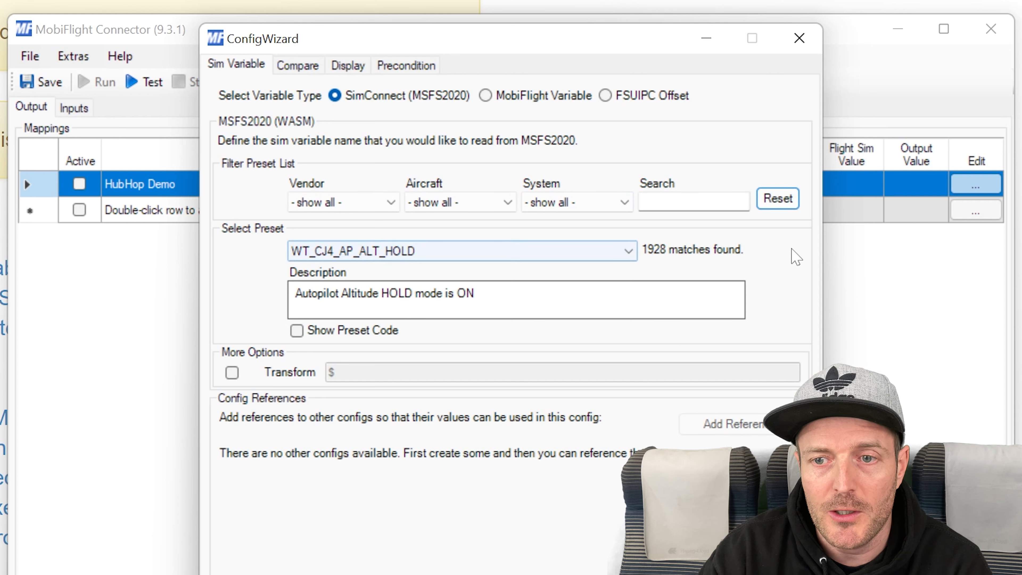
left_click(694, 201)
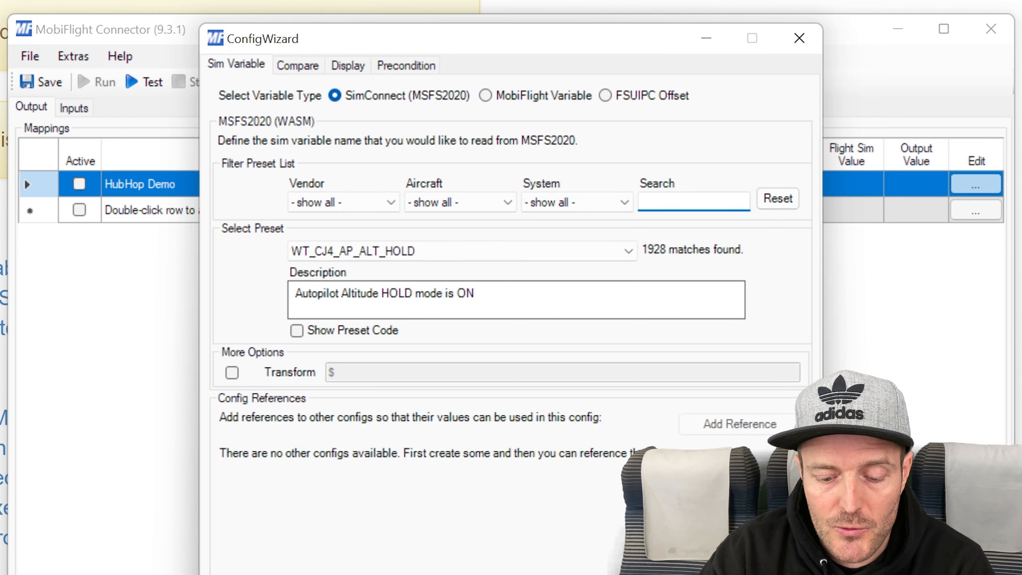
type("Autopilot")
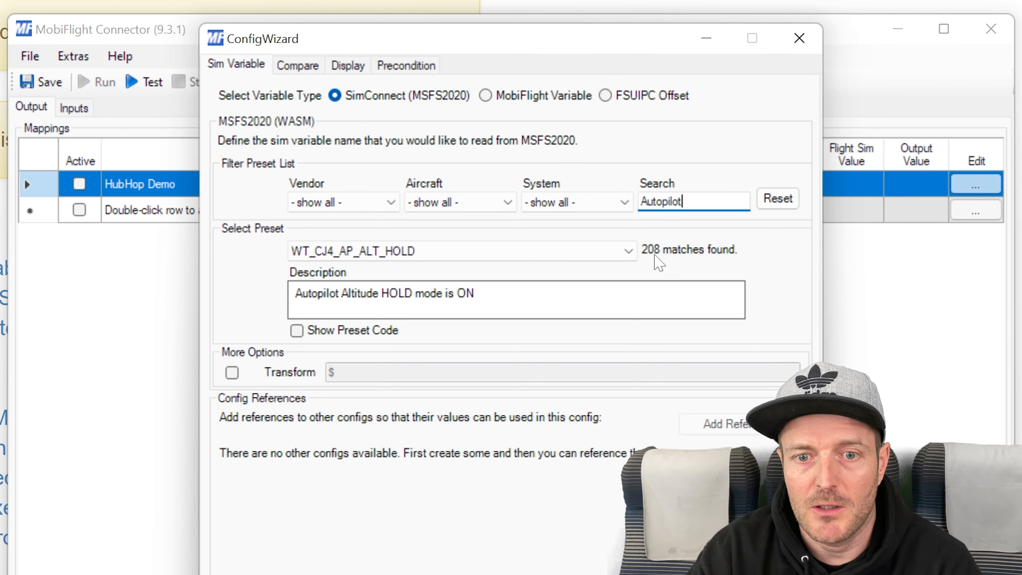
Narrow the preset search to the Piper Arrow III aircraft
left_click(348, 204)
left_click(422, 201)
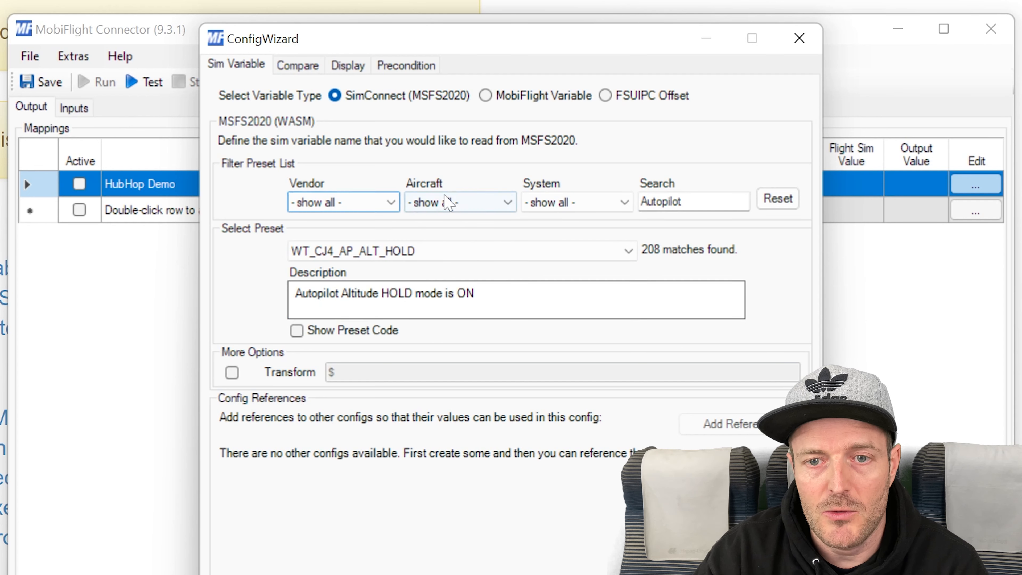
left_click(444, 201)
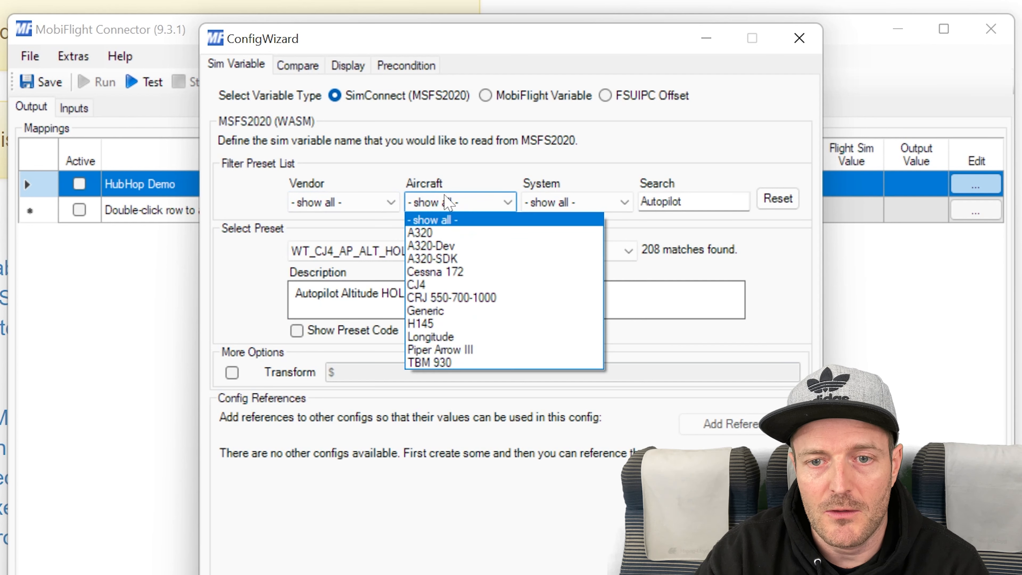
left_click(448, 349)
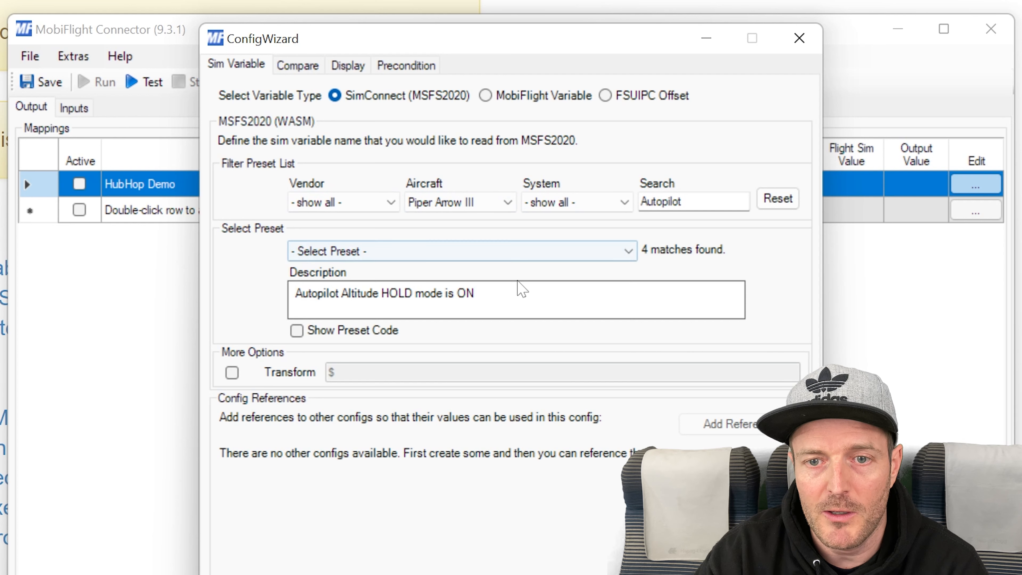
Look through the Piper Arrow III presets, selecting AUTOPILOT_ALT_LOCK_LED and afterward AUTOPILOT_HDG_LED
left_click(550, 256)
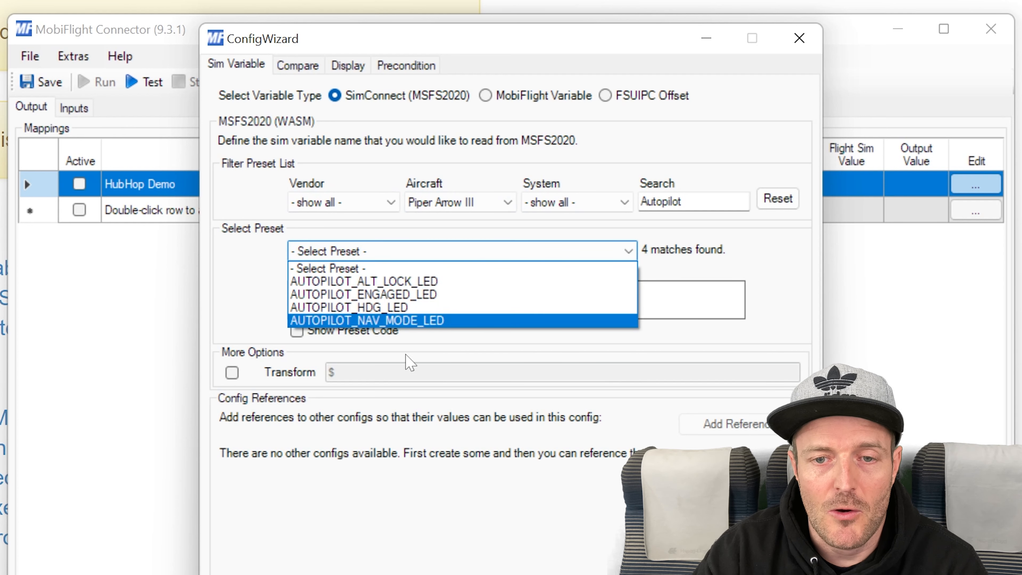
left_click(240, 270)
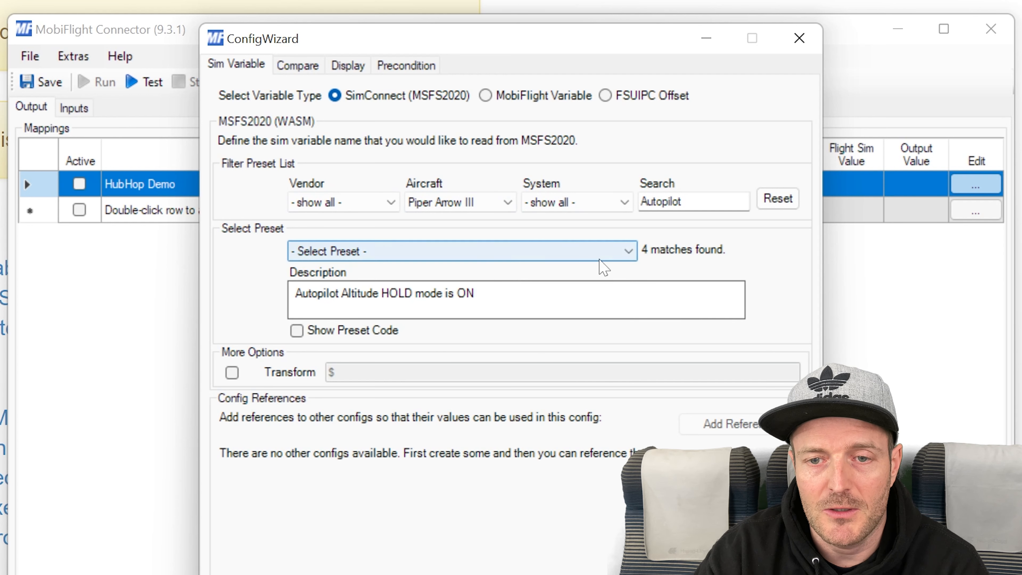
left_click(428, 256)
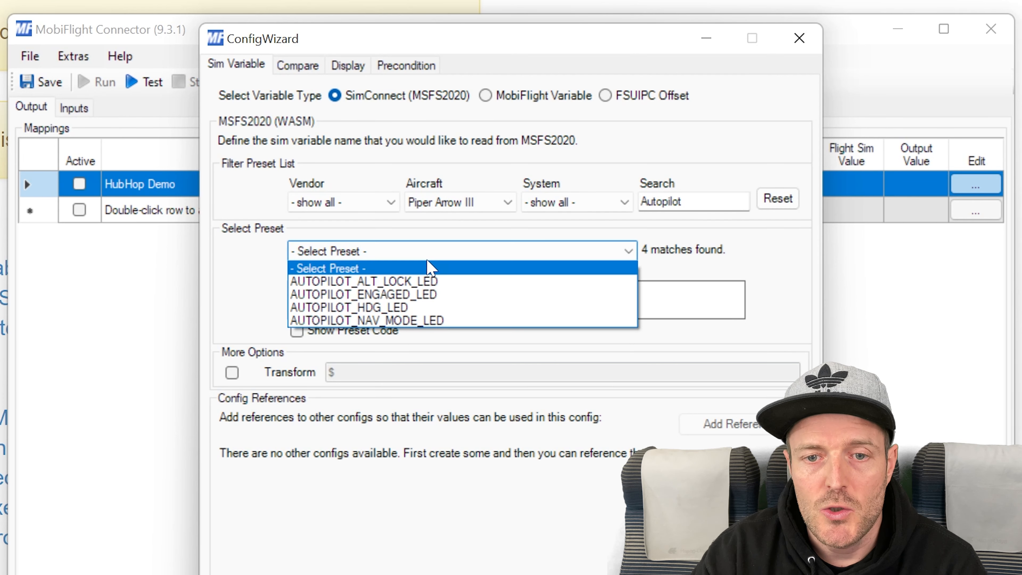
left_click(375, 273)
left_click(381, 257)
left_click(382, 280)
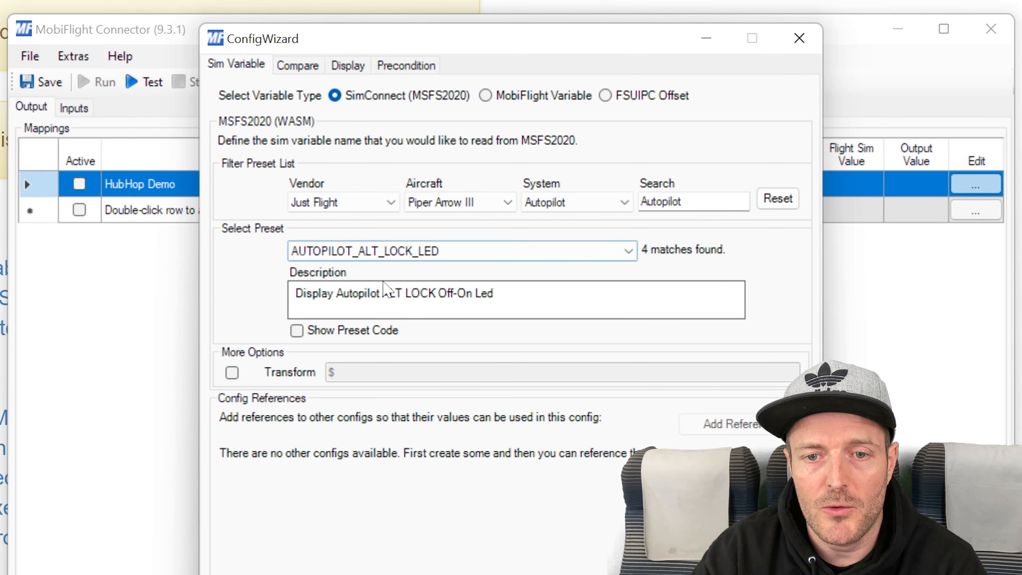
left_click(435, 258)
left_click(434, 302)
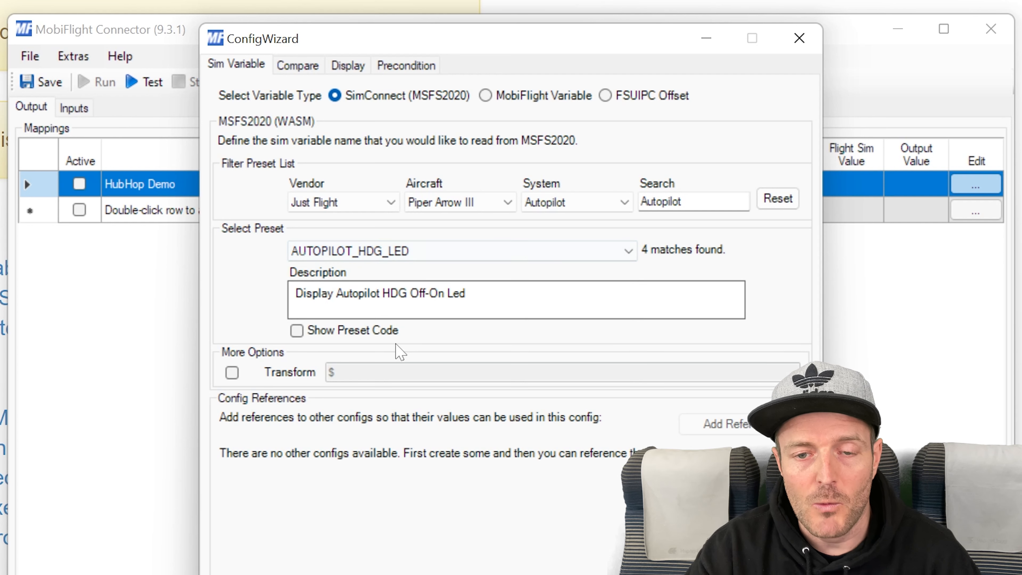
Show the preset code and switch the selected preset to AUTOPILOT_NAV_MODE_LED
left_click(353, 330)
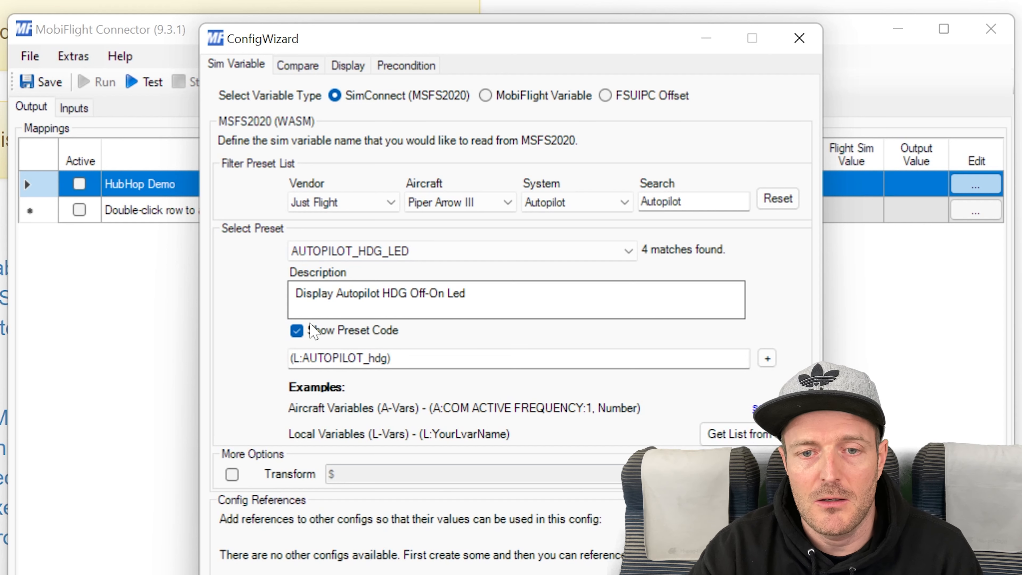
left_click(405, 253)
left_click(399, 320)
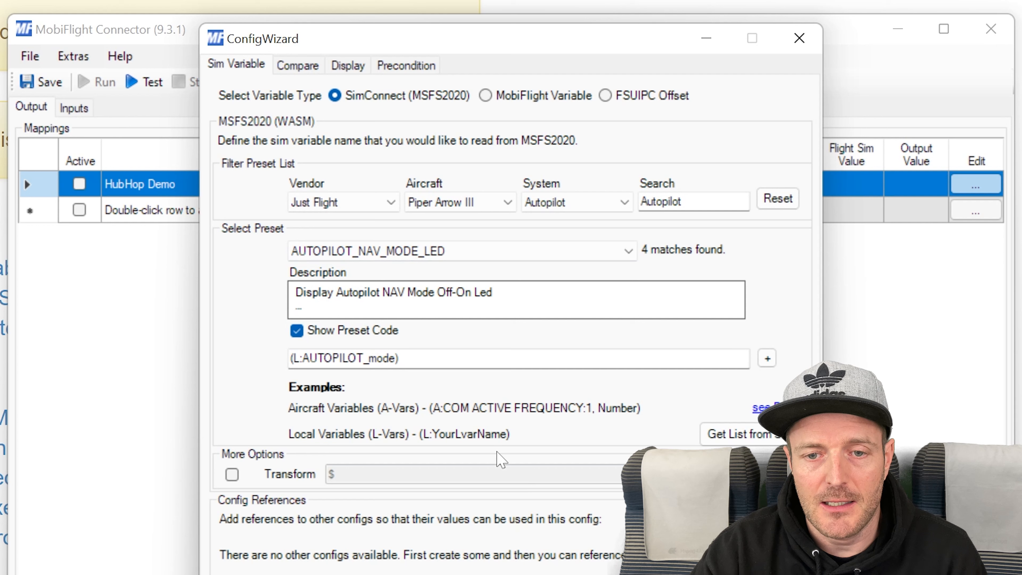
Select the AUTOPILOT_ALT_LOCK_LED preset, expand and collapse its code field, and close the output config wizard
left_click(405, 258)
left_click(399, 281)
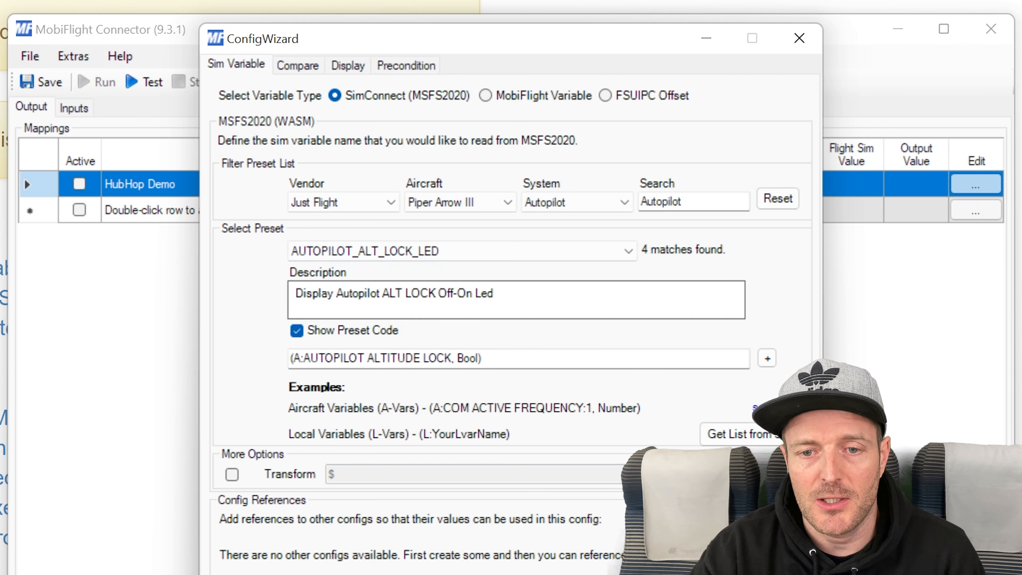
left_click(767, 358)
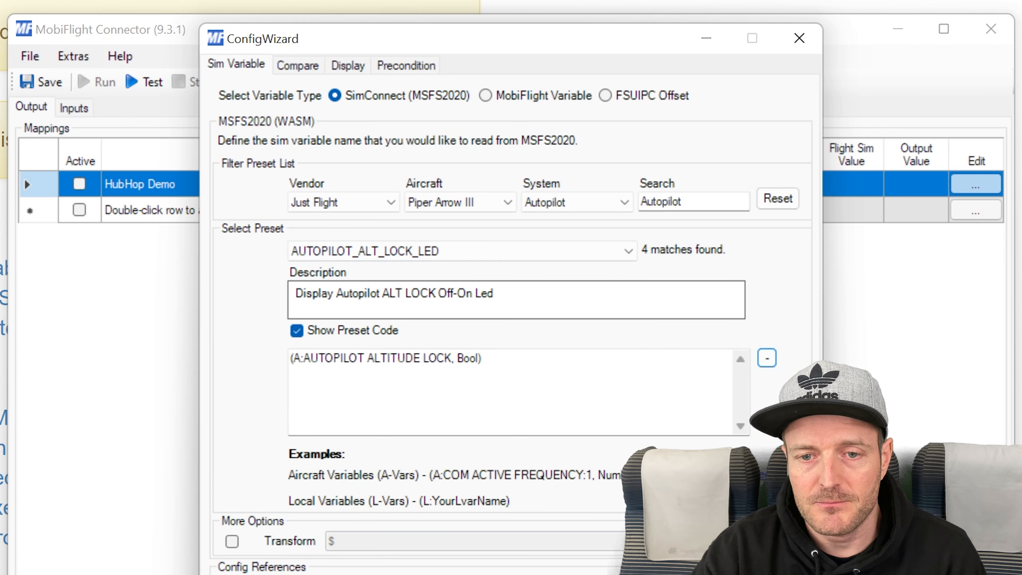
left_click(773, 359)
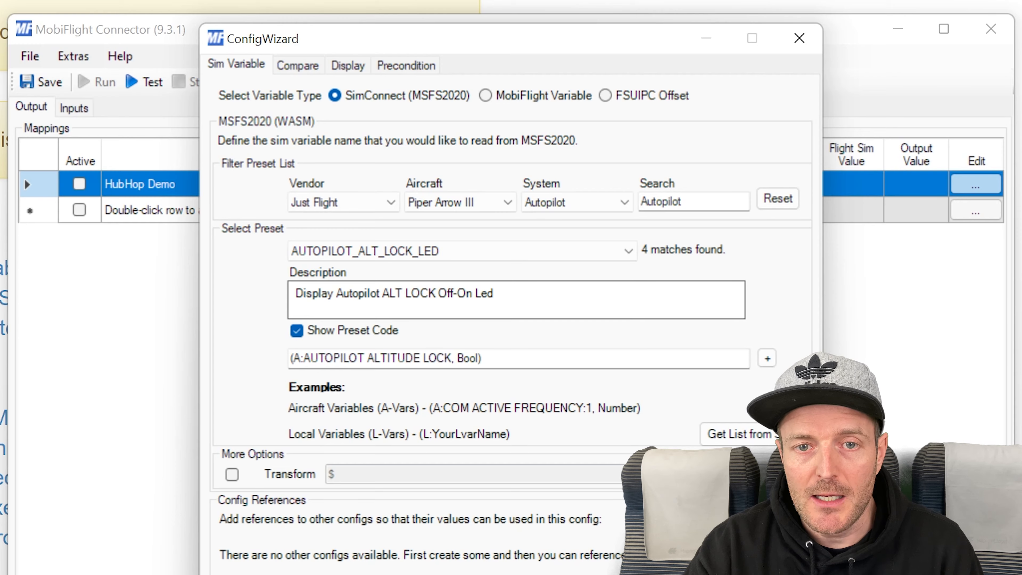
key("Escape")
Update the MSFS2020 WASM events to the latest version and dismiss the installation dialog
left_click(73, 56)
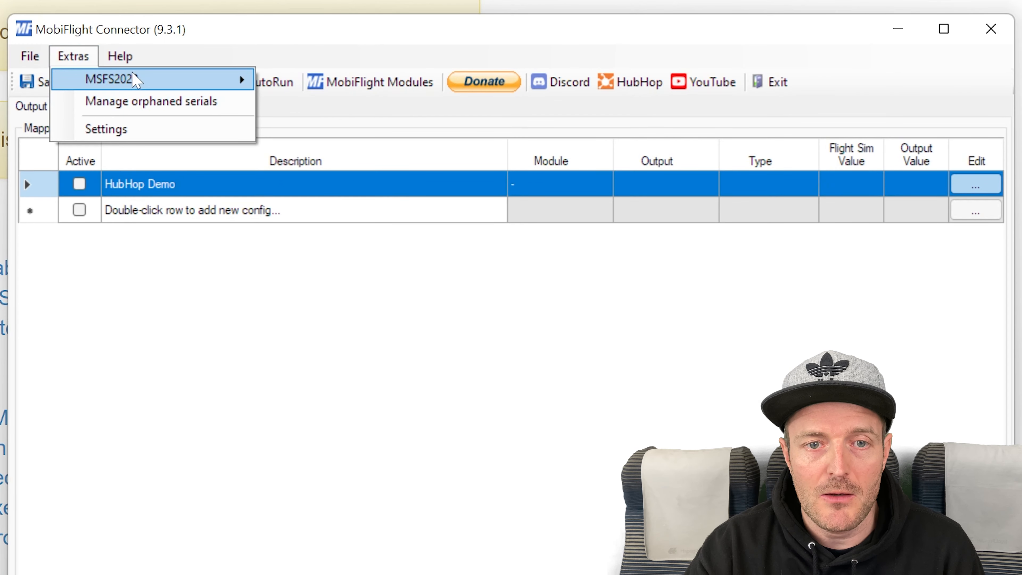
mouse_move(135, 79)
left_click(354, 109)
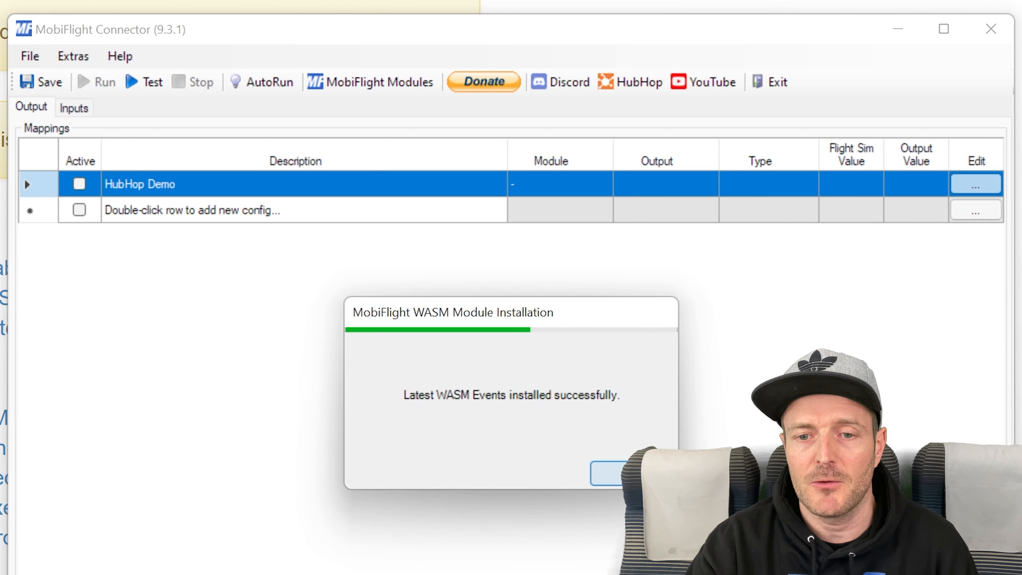
left_click(630, 473)
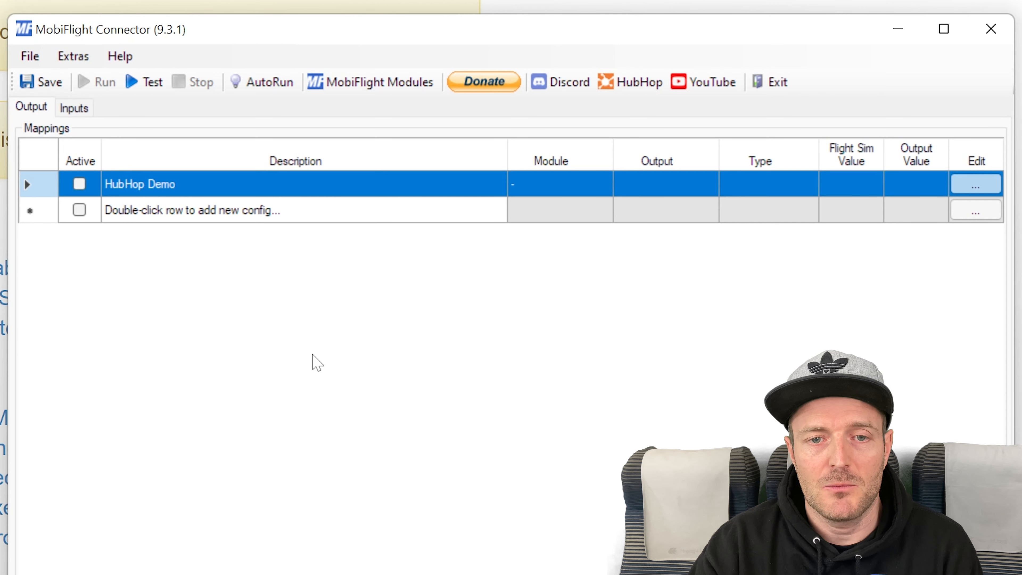
Reopen the HubHop Demo output config, check the available vendor filter options keeping Just Flight, and close the wizard
left_click(974, 186)
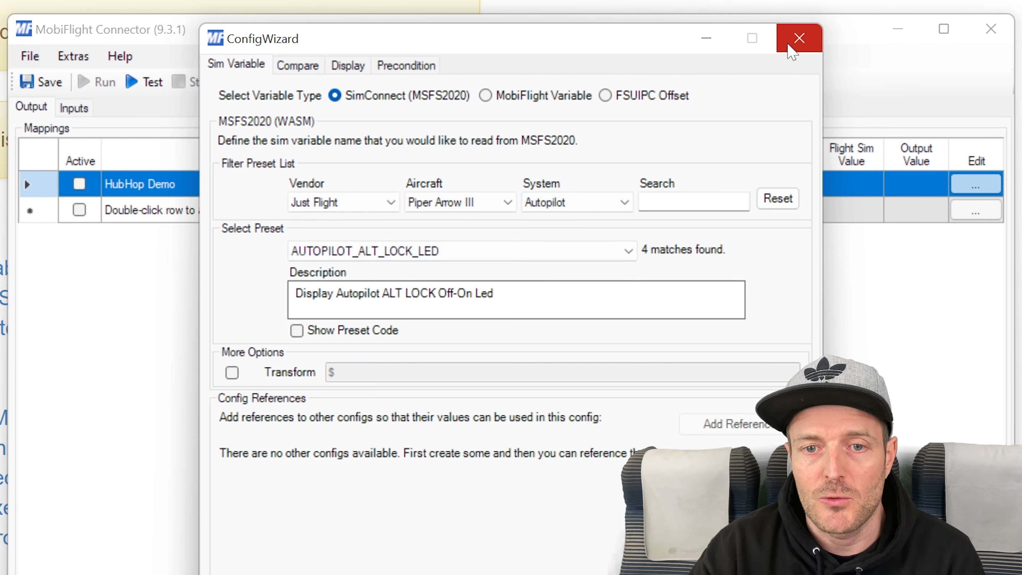
left_click(397, 203)
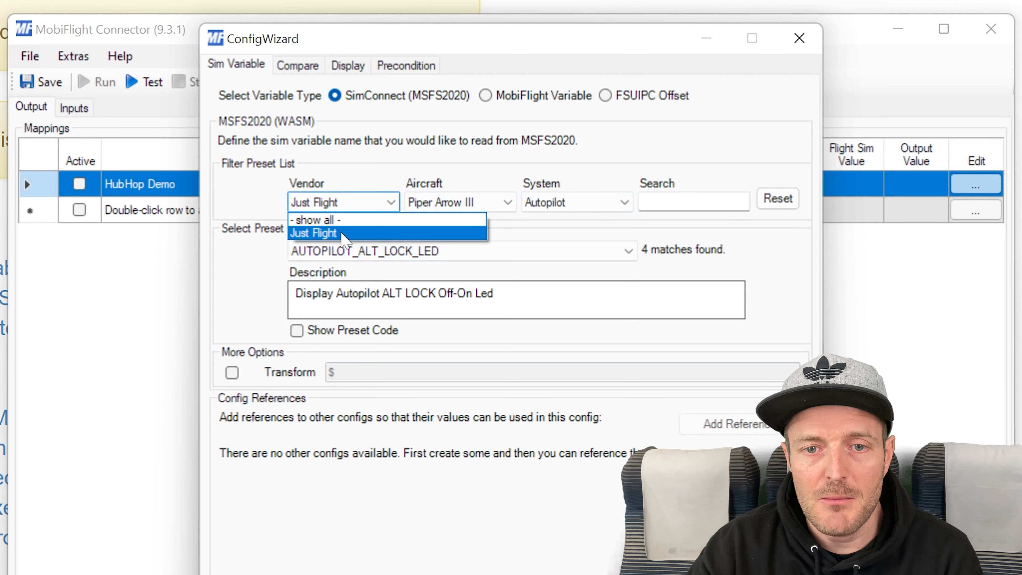
left_click(342, 234)
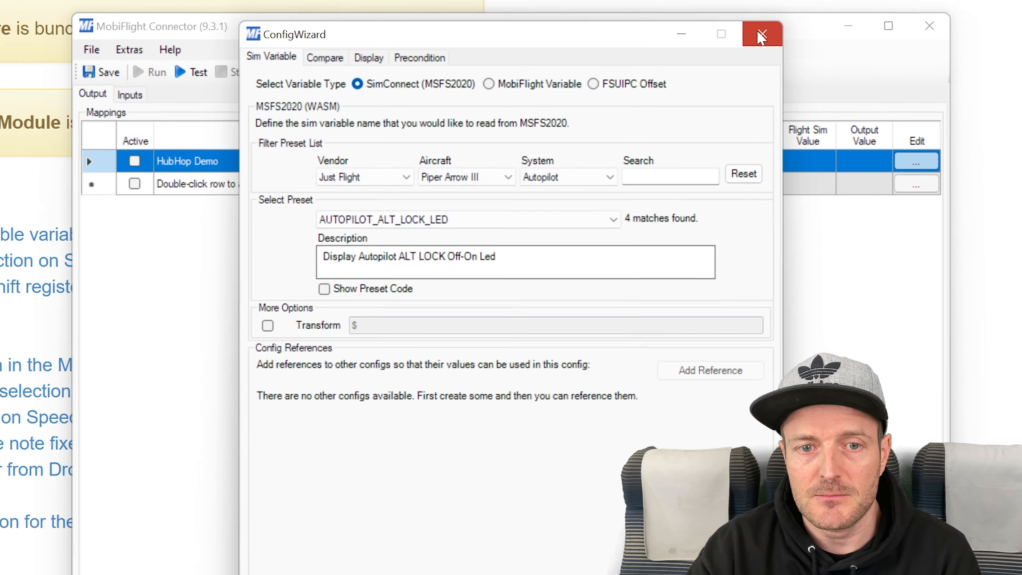
left_click(761, 35)
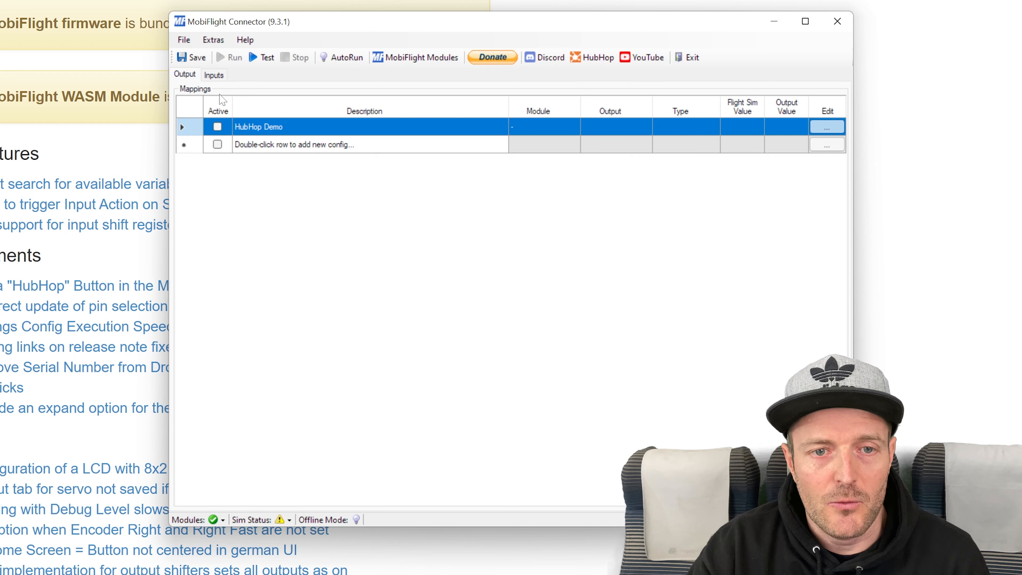
Add a new input config with the description "HubHop Demo"
left_click(214, 76)
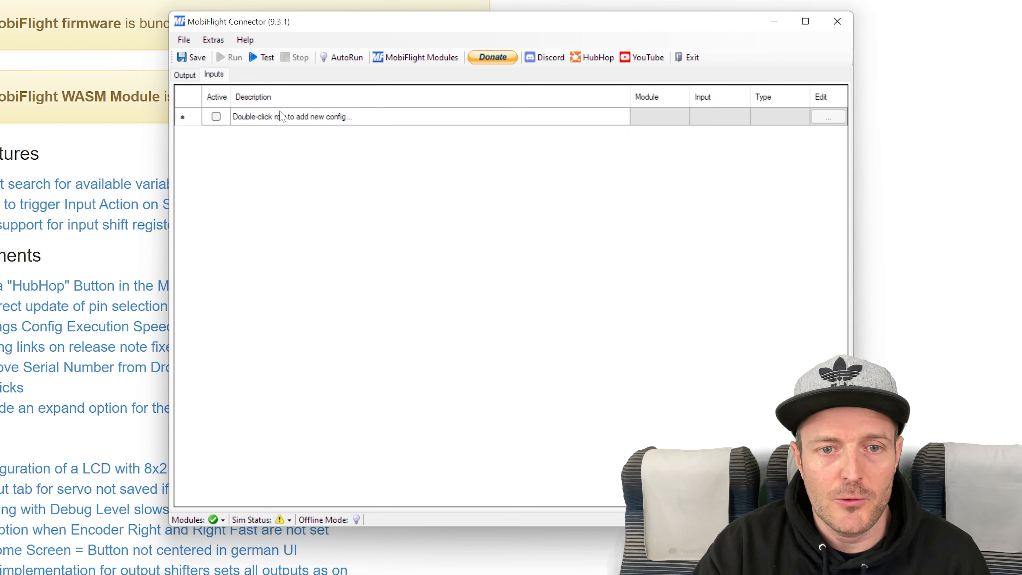
double_click(430, 124)
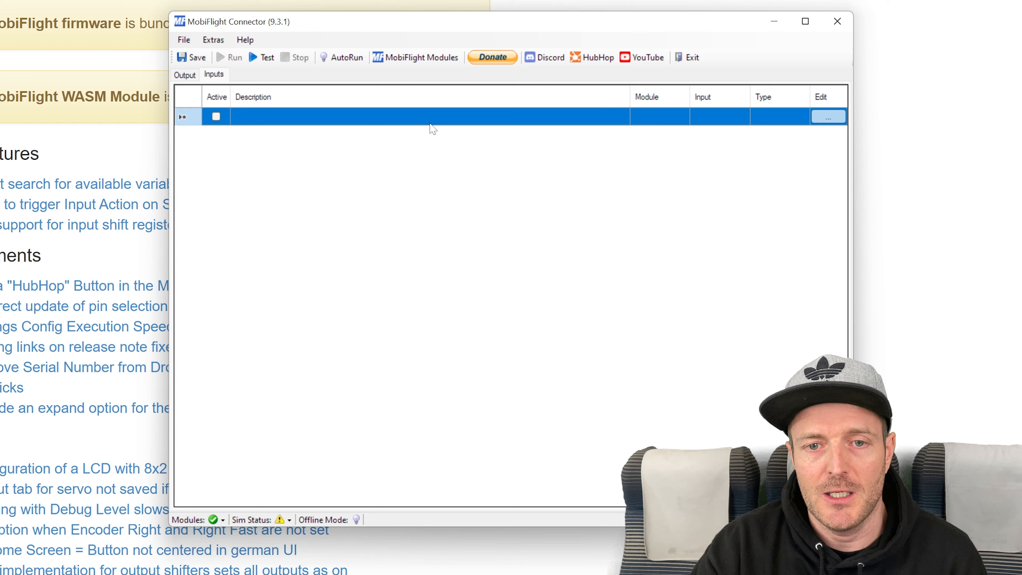
type("Hub")
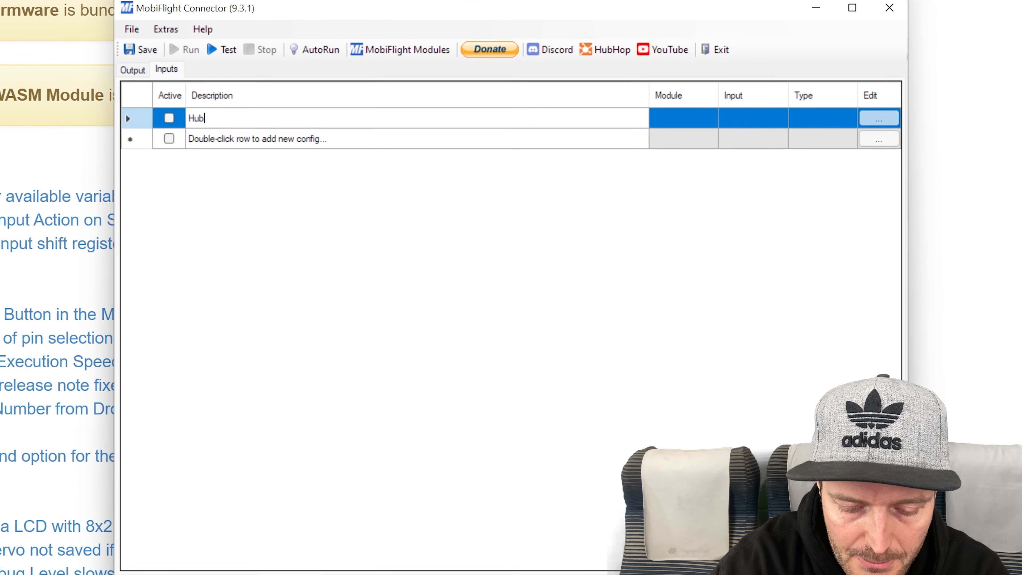
type("Hop demp")
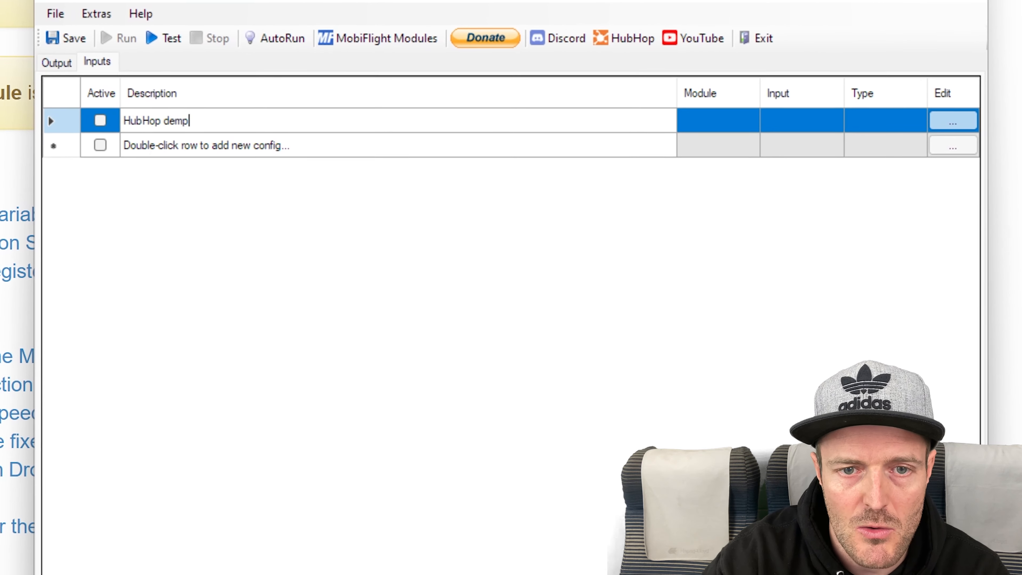
key("BackSpace")
key("BackSpace")
key("BackSpace")
type("Demo")
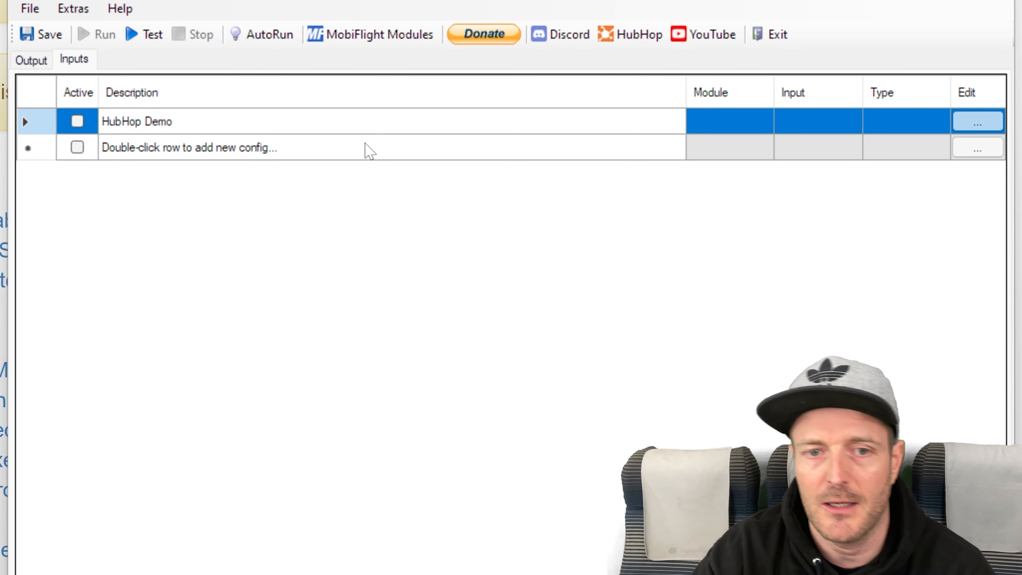
Open the HubHop Demo input config and assign module GMA345 (COM3) with device COM1-RECV as its input
left_click(977, 122)
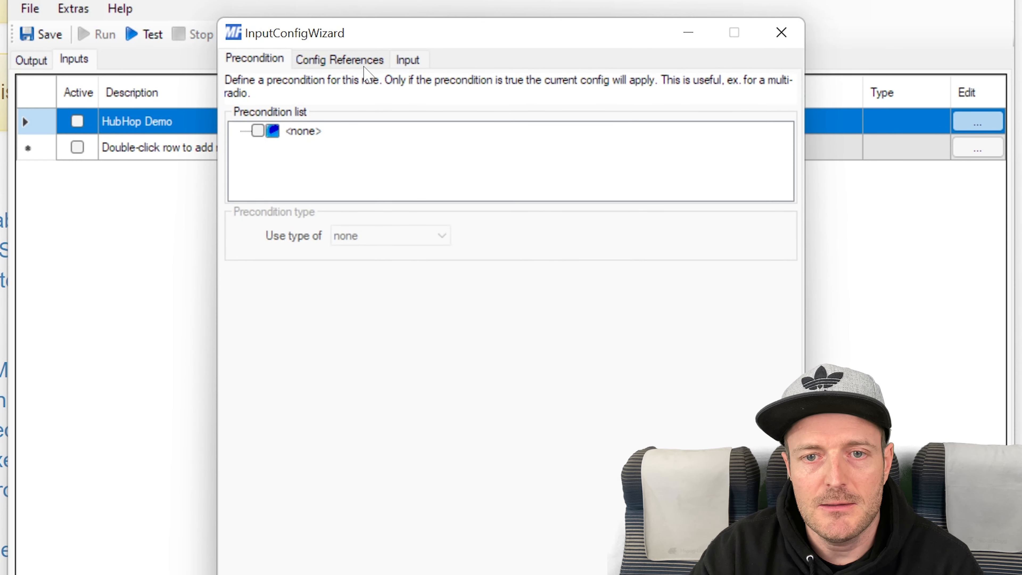
left_click(374, 61)
left_click(407, 60)
left_click(548, 139)
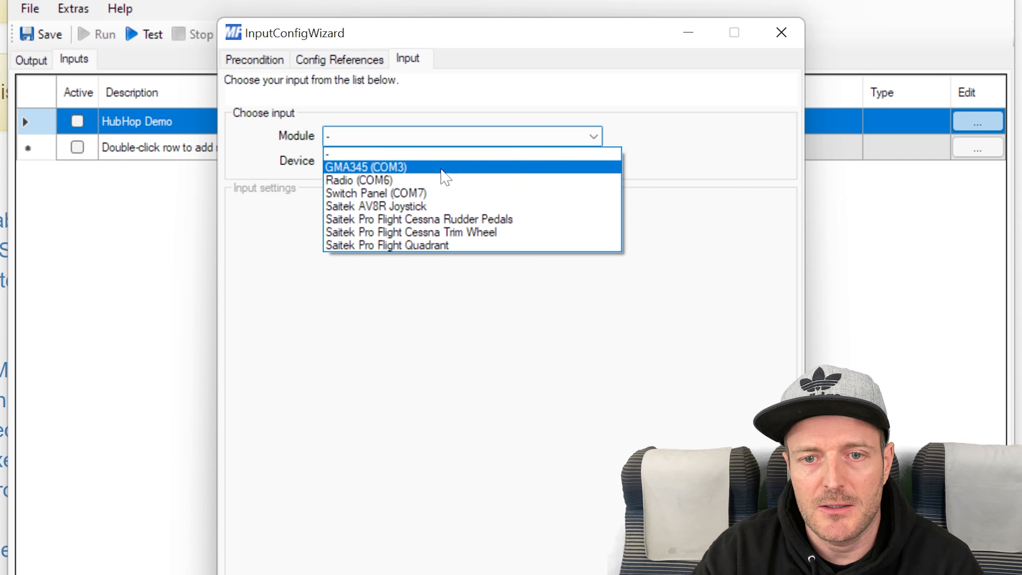
left_click(403, 170)
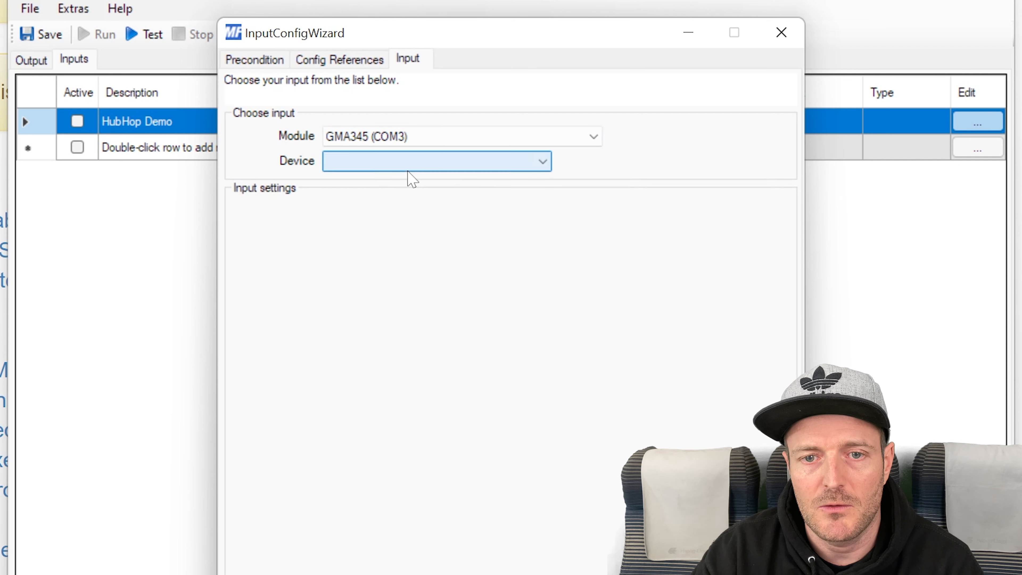
left_click(414, 162)
left_click(406, 182)
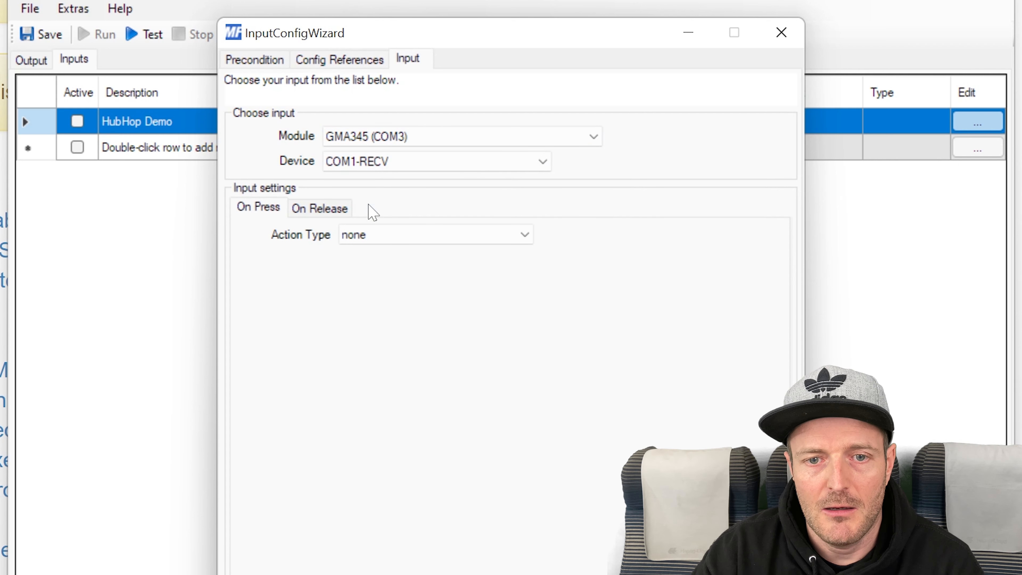
Set the on-press action type to MSFS2020 - Custom Input and look over the preset controls and available action types
left_click(373, 241)
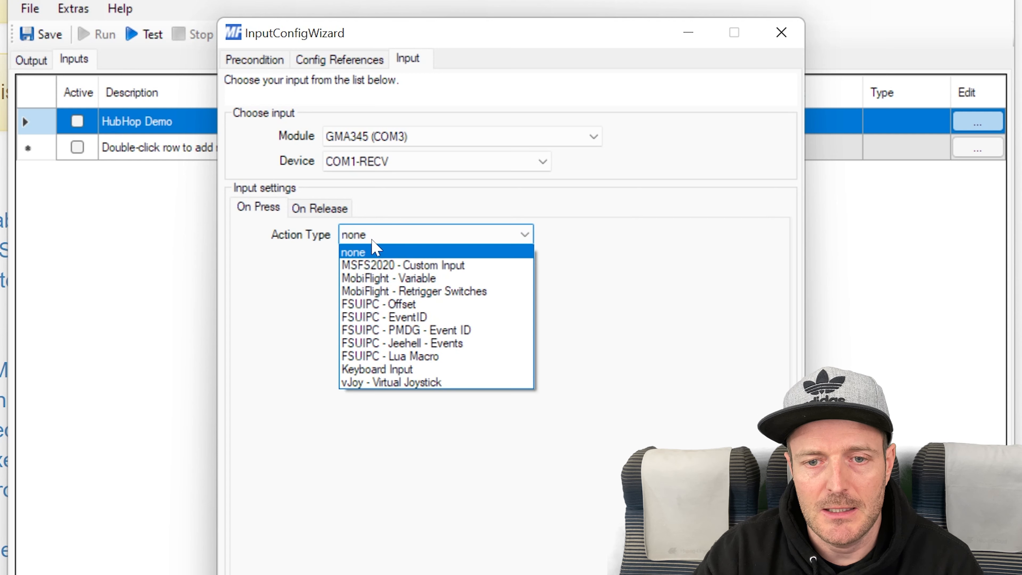
left_click(354, 268)
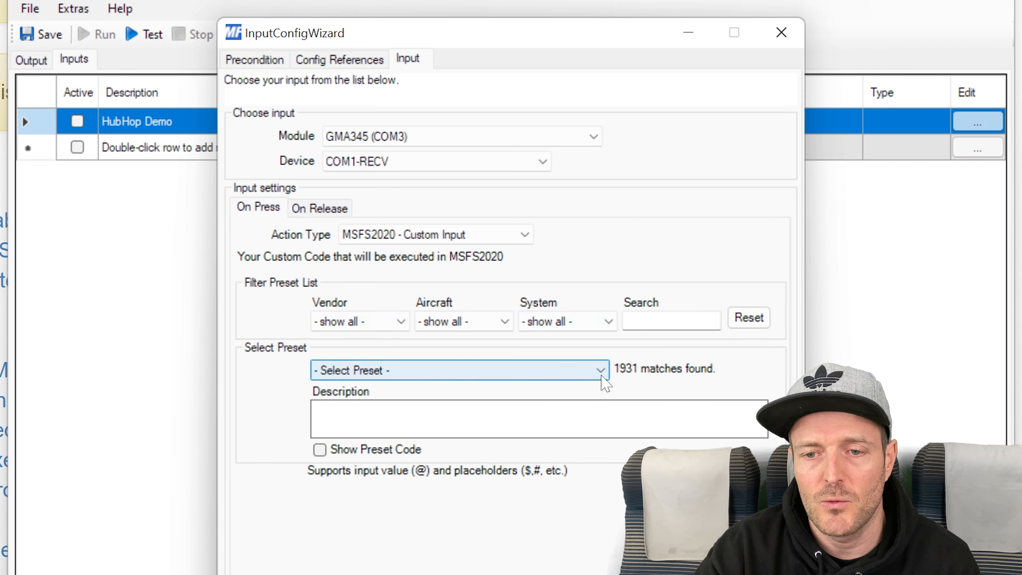
left_click(522, 383)
left_click(522, 378)
left_click(664, 321)
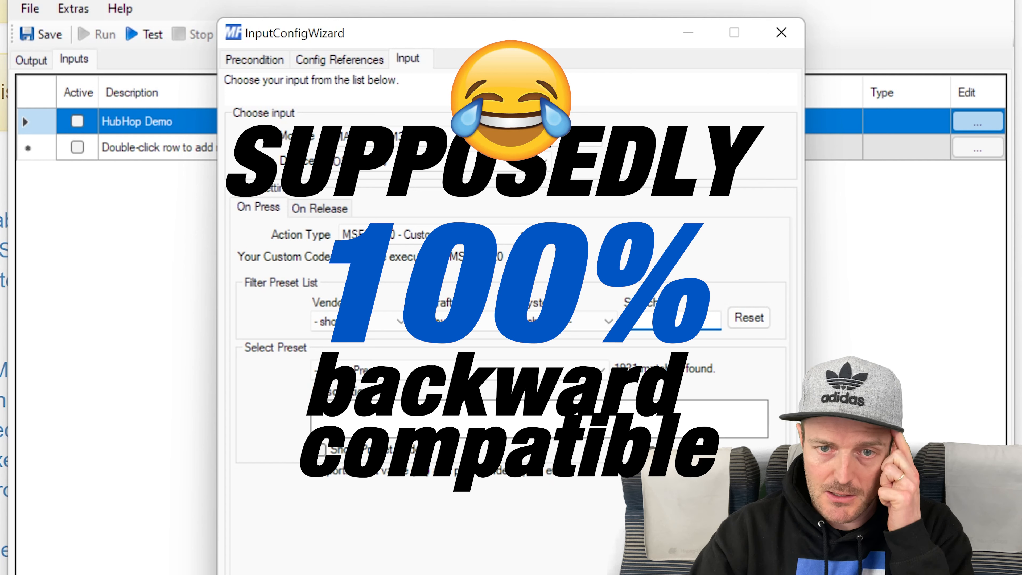
left_click(455, 237)
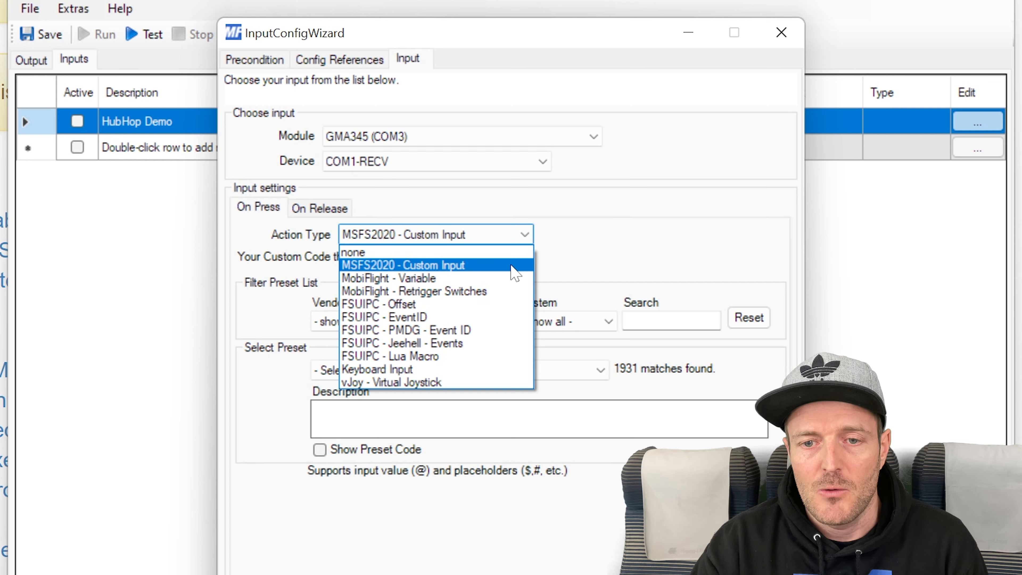
left_click(622, 244)
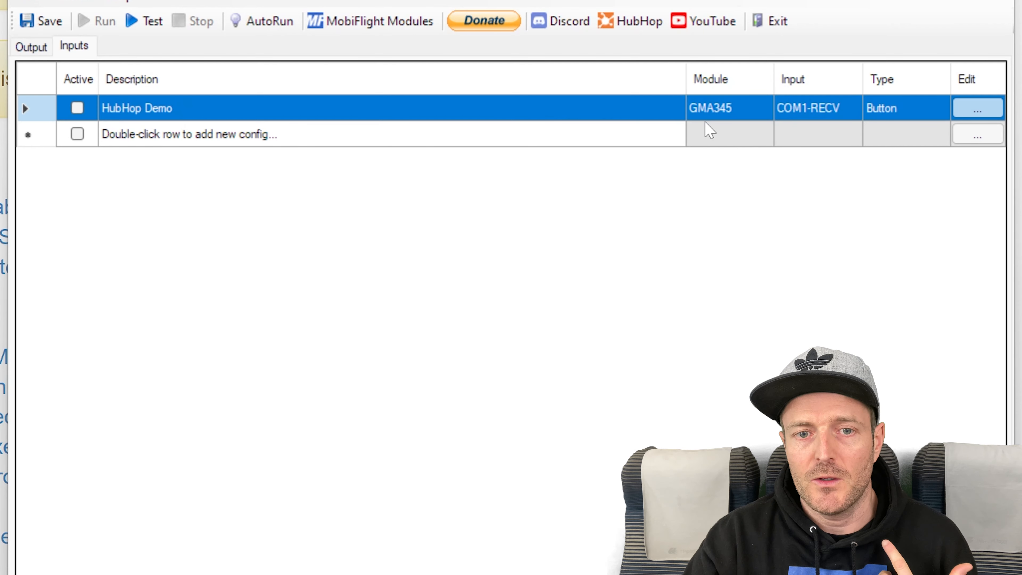
Reopen the HubHop Demo input config, show the code of its AS3000_TSC_Horizontal_SoftKey_1 preset, and close the wizard
left_click(978, 109)
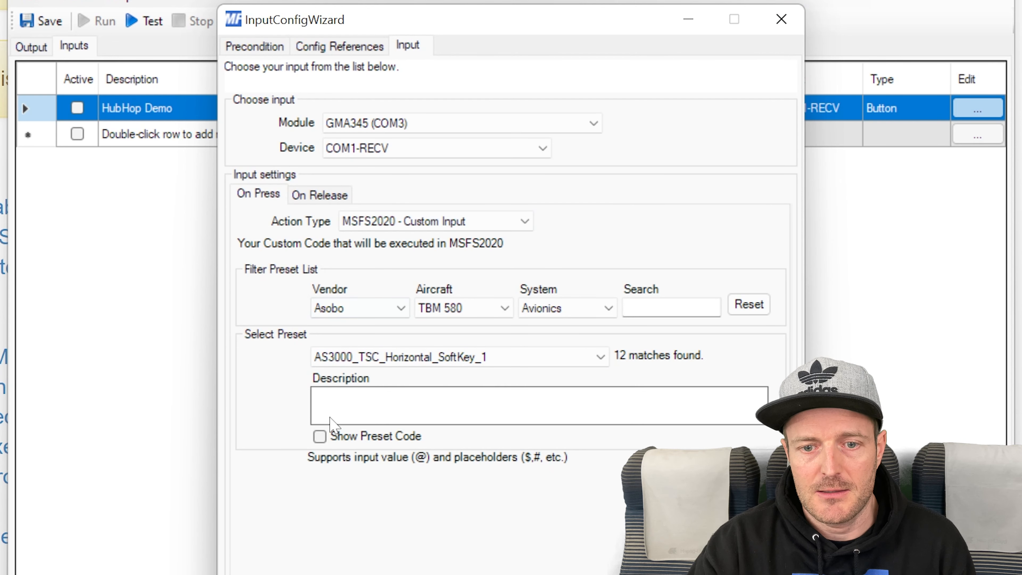
left_click(363, 437)
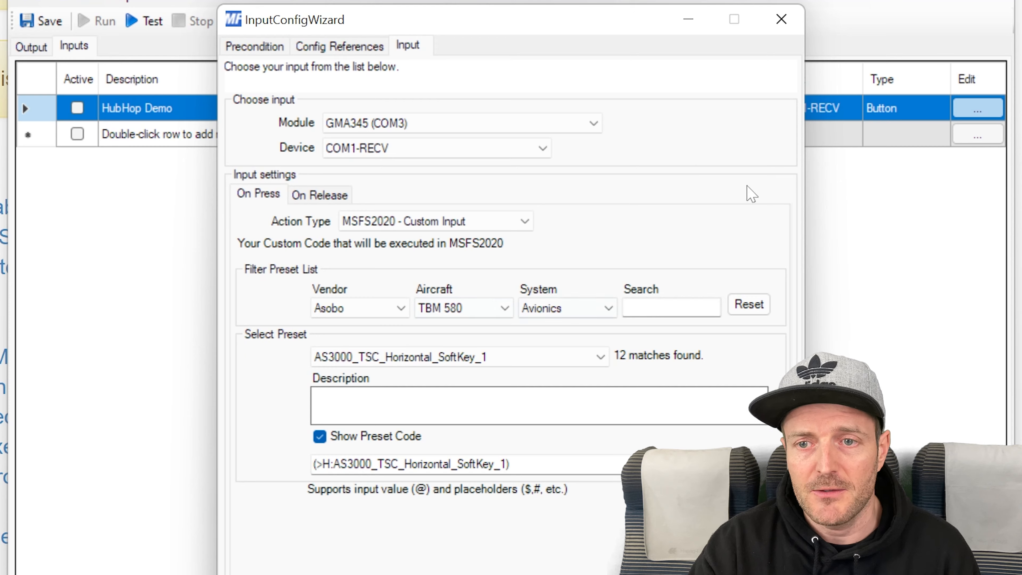
left_click(781, 19)
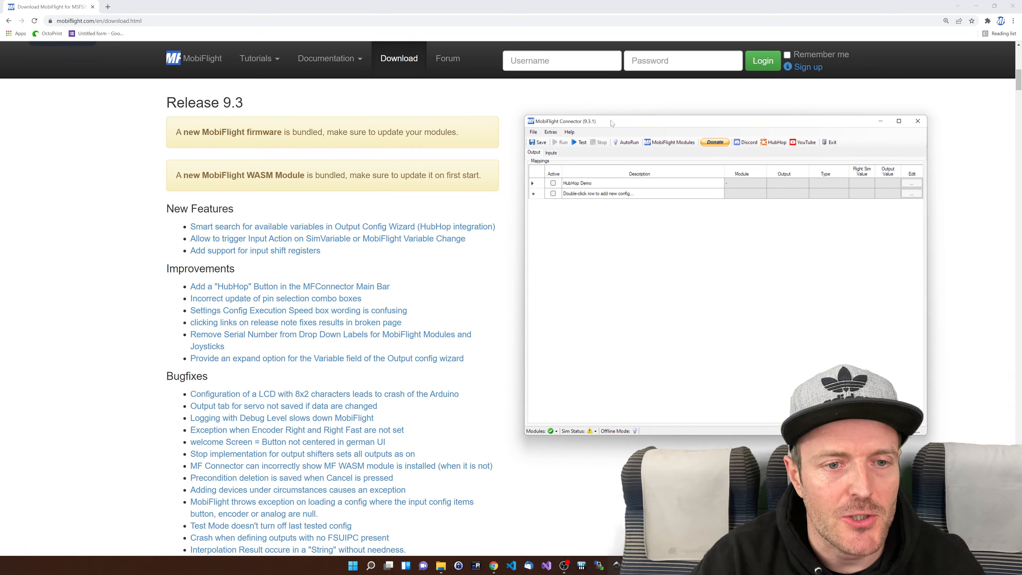
Add a new output config with the description "Landing Light Automation"
left_click_drag(606, 121, 479, 118)
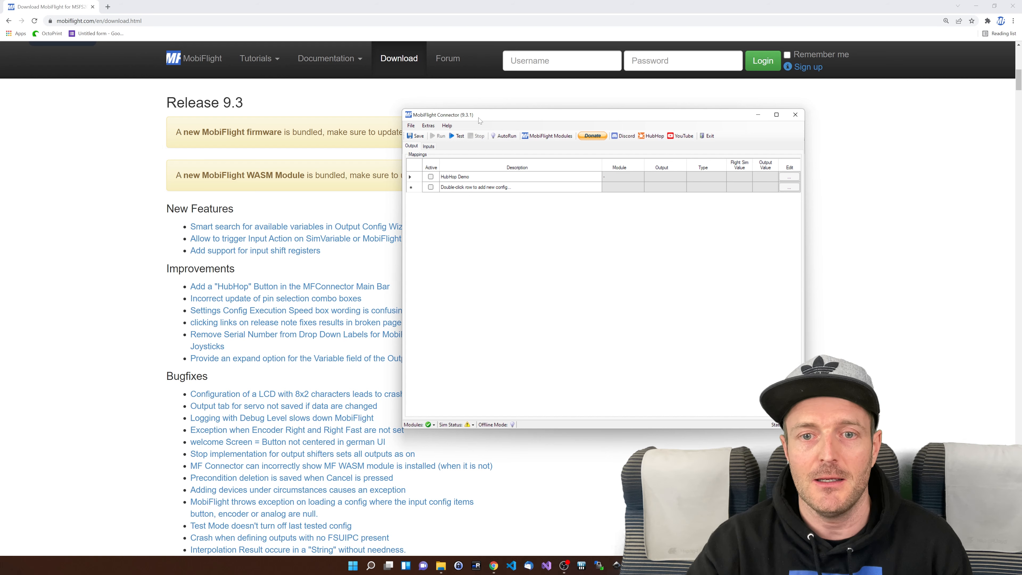
left_click(481, 187)
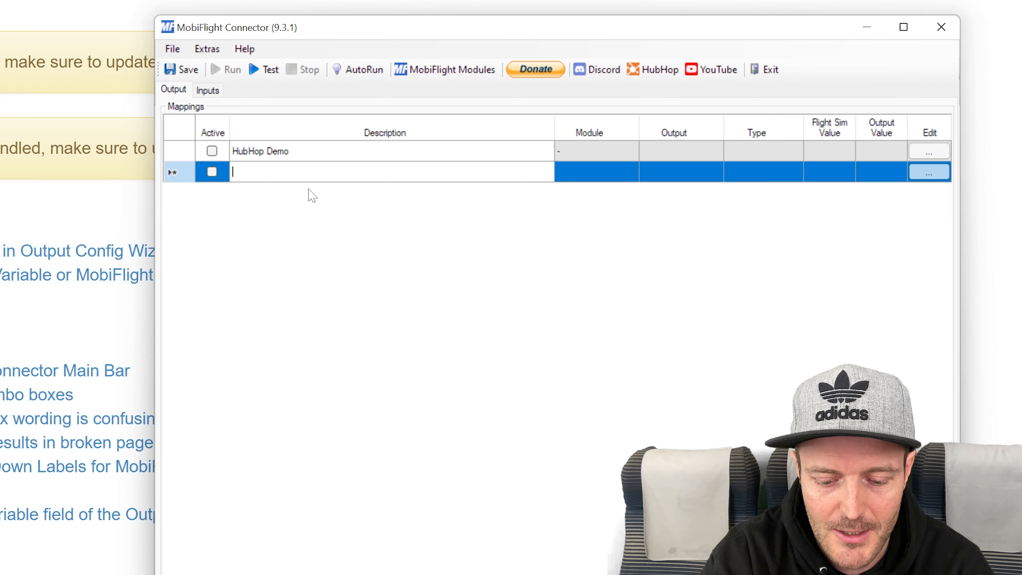
type("Lan")
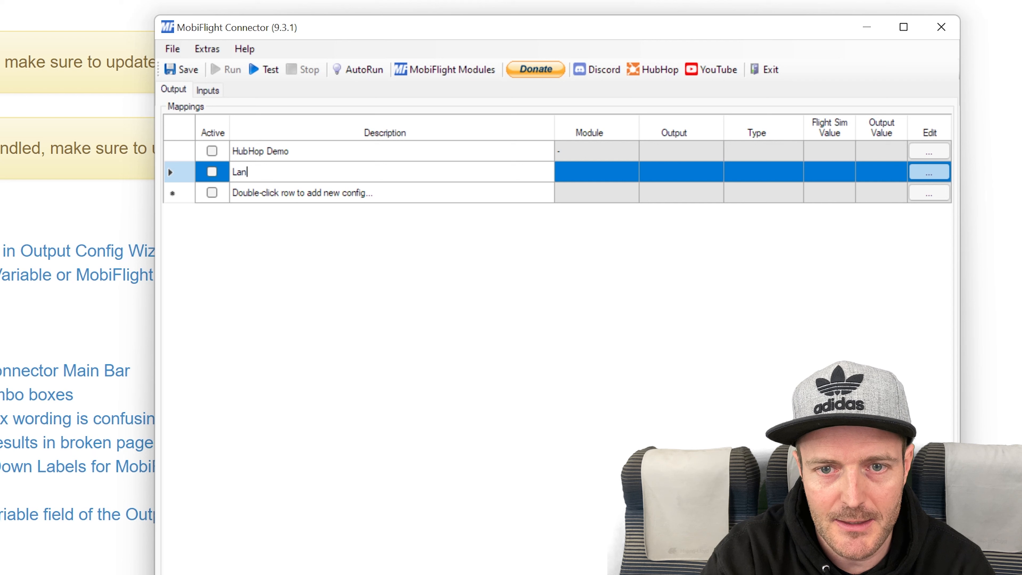
type("ding Light Automation")
left_click(308, 194)
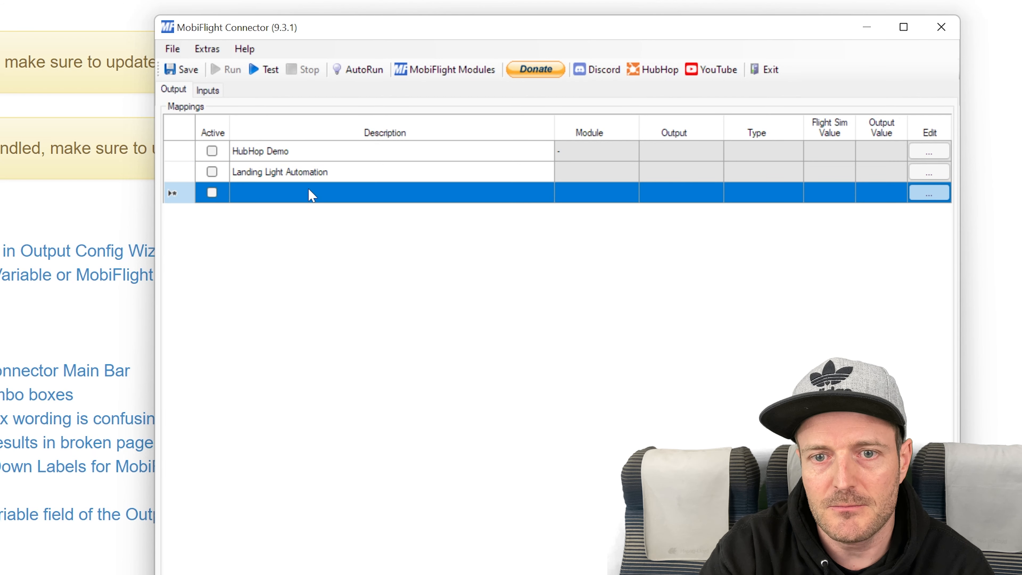
Open the Landing Light Automation output config and search its presets for "altitude"
left_click(328, 173)
left_click(929, 173)
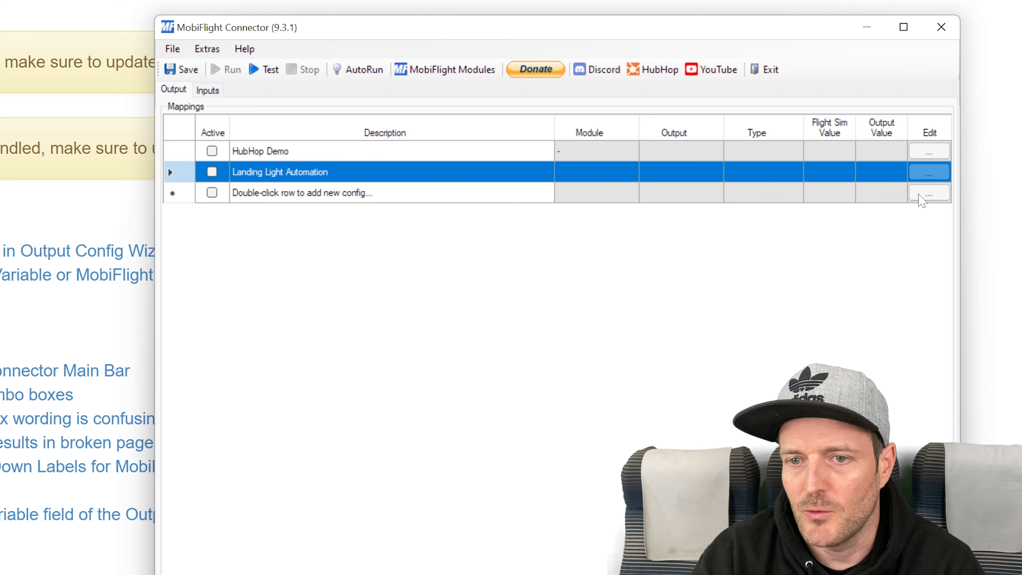
left_click(705, 182)
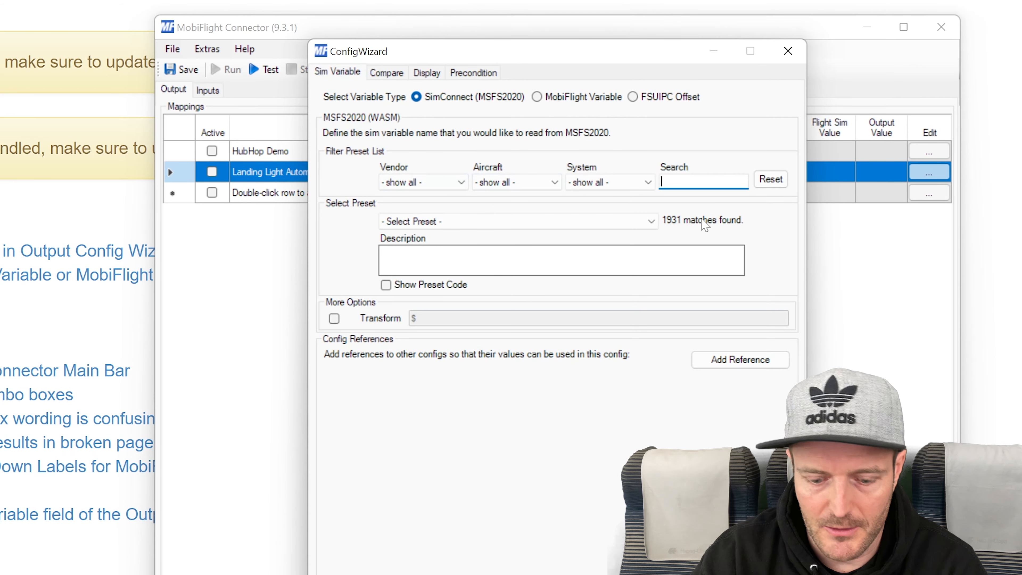
type("alt")
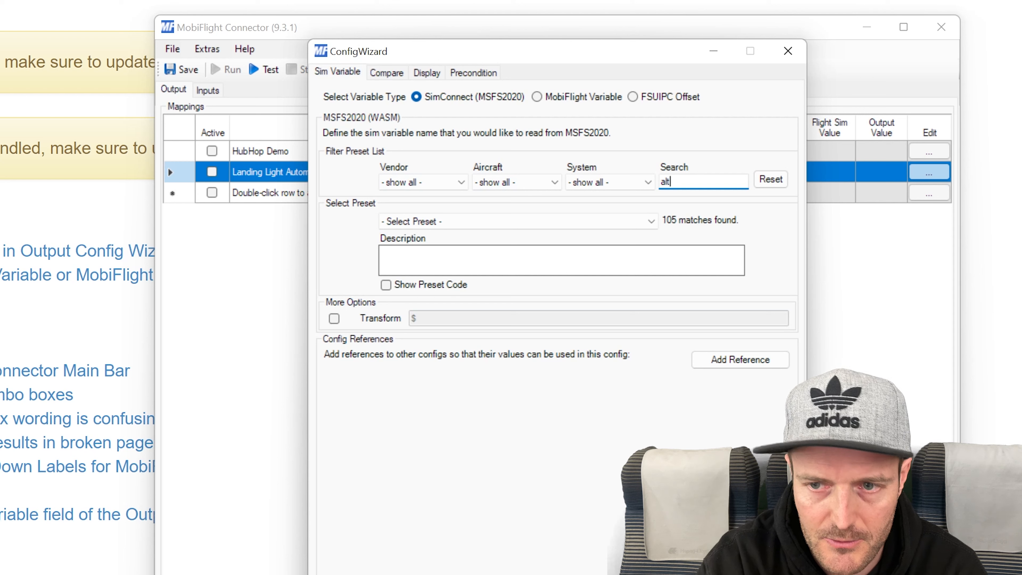
type("itude")
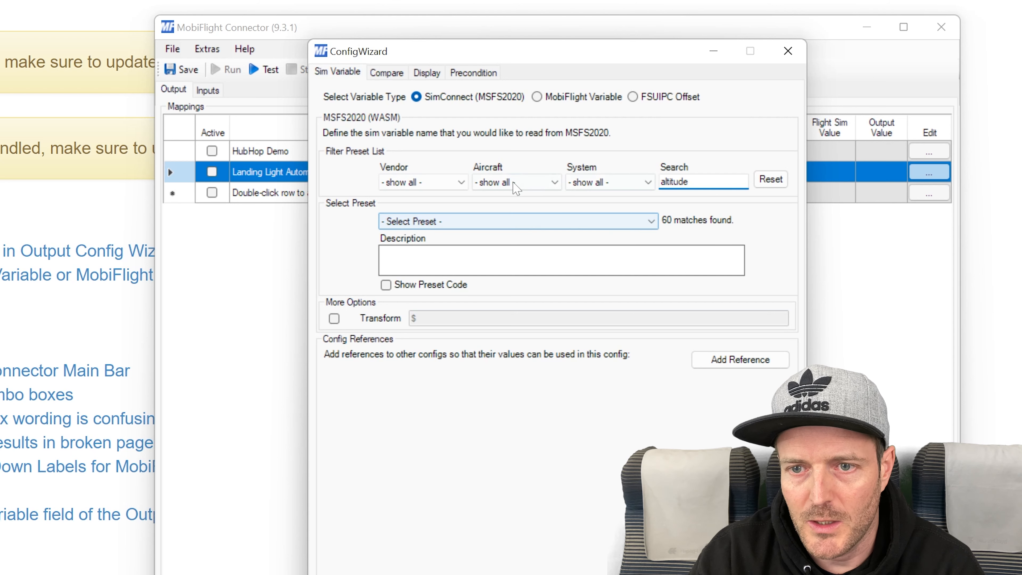
Filter the altitude presets to the Microsoft vendor and select INDICATED ALTITUDE as the sim variable
left_click(443, 182)
left_click(422, 263)
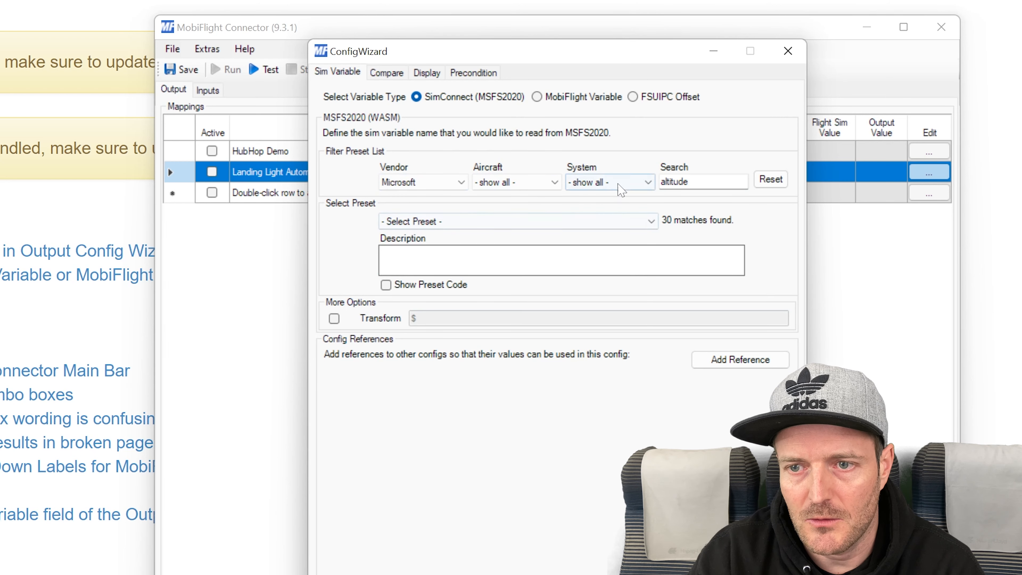
left_click(621, 190)
left_click(523, 183)
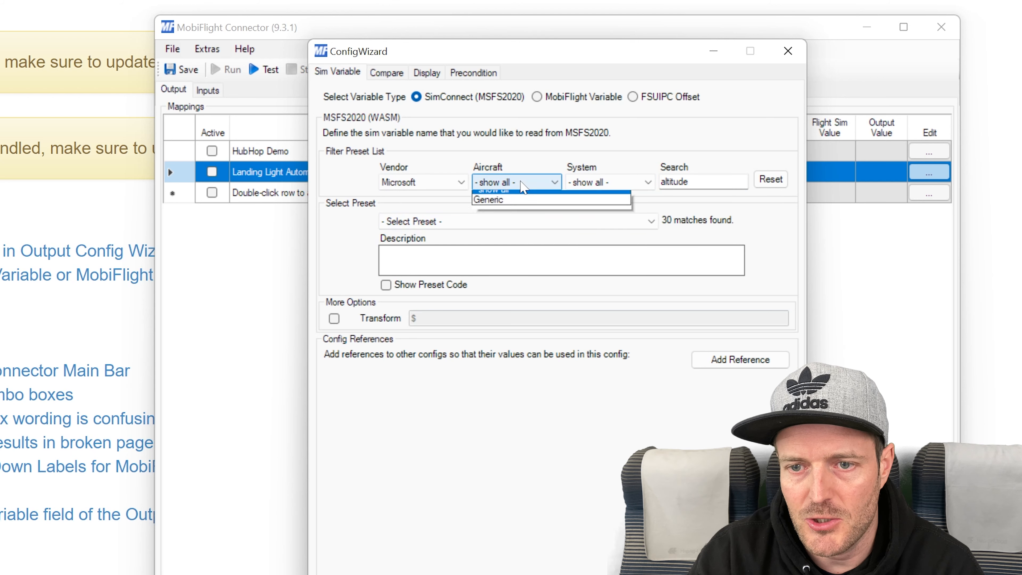
left_click(677, 223)
left_click(605, 221)
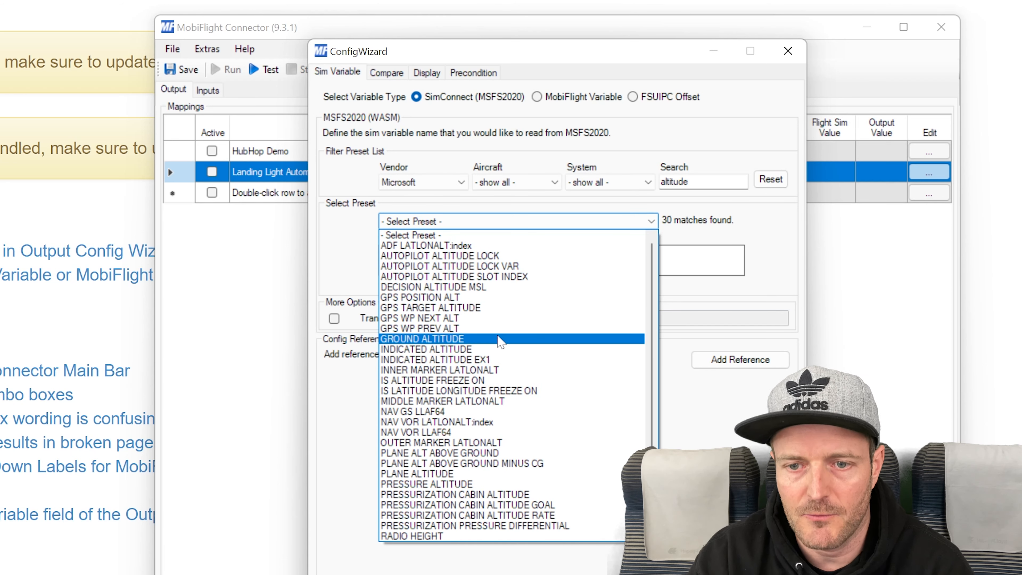
left_click(459, 351)
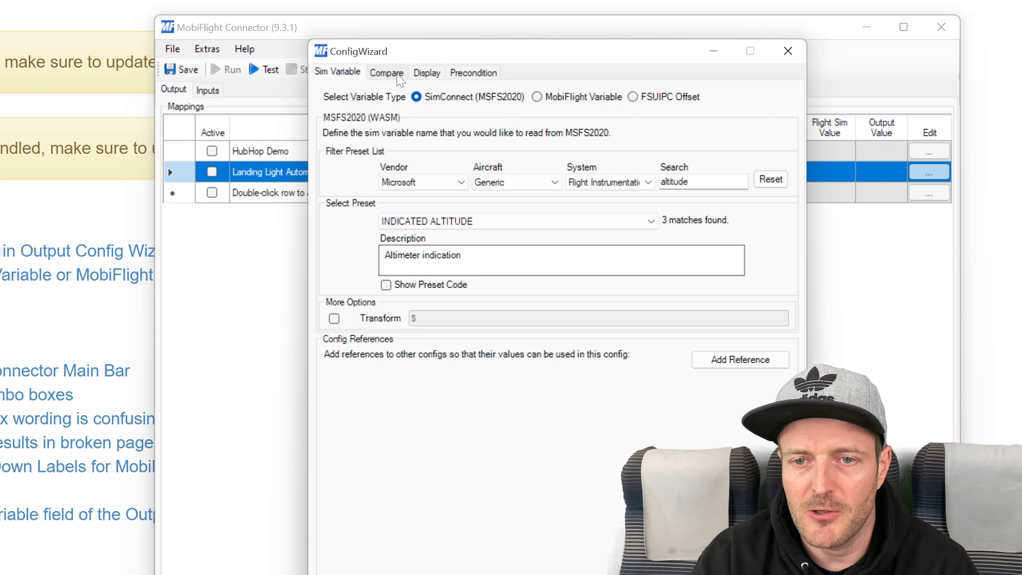
Set the config's display type to Input Action with the OnPress / OnRelease mode
left_click(385, 74)
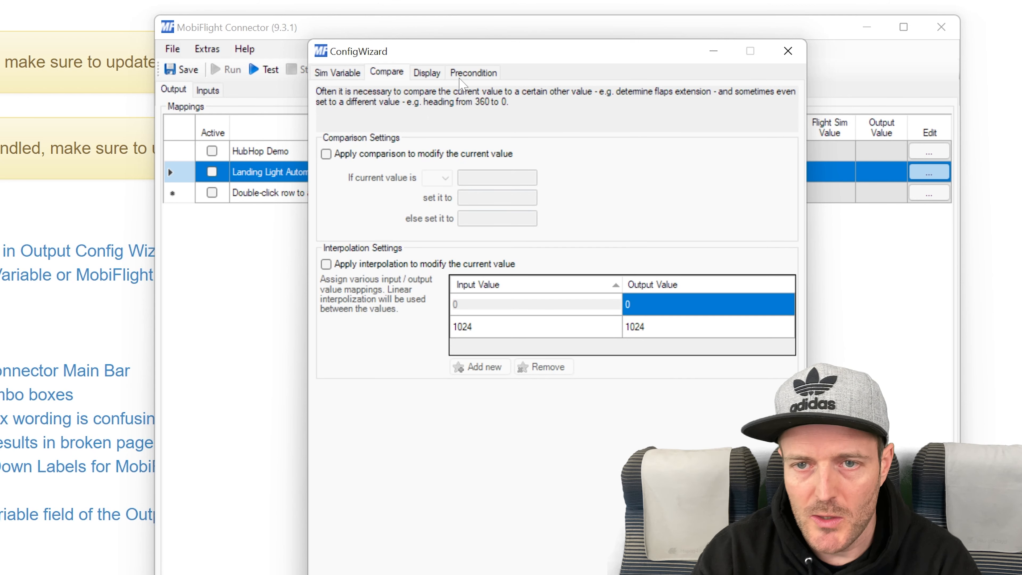
left_click(474, 75)
left_click(426, 76)
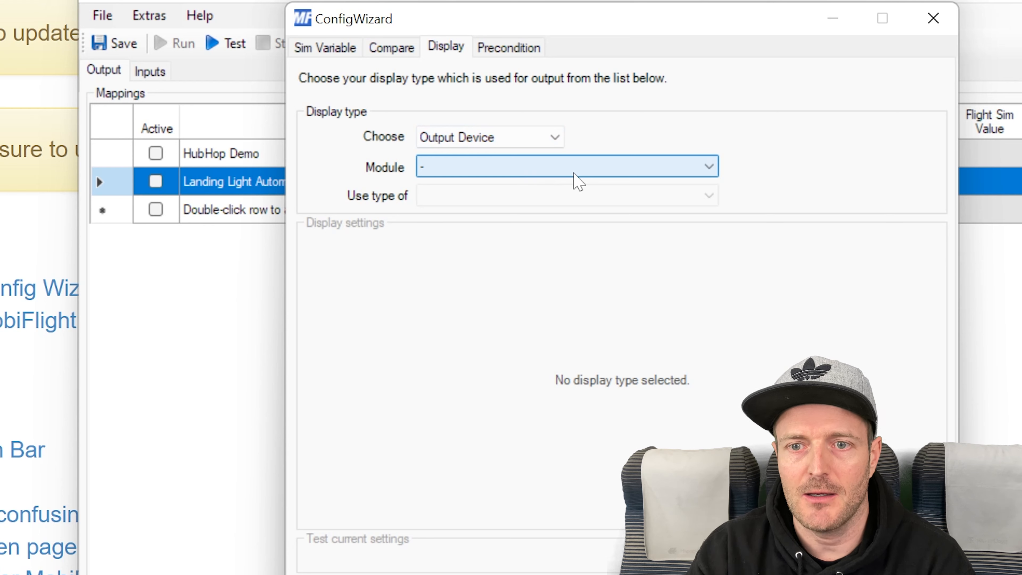
left_click(484, 140)
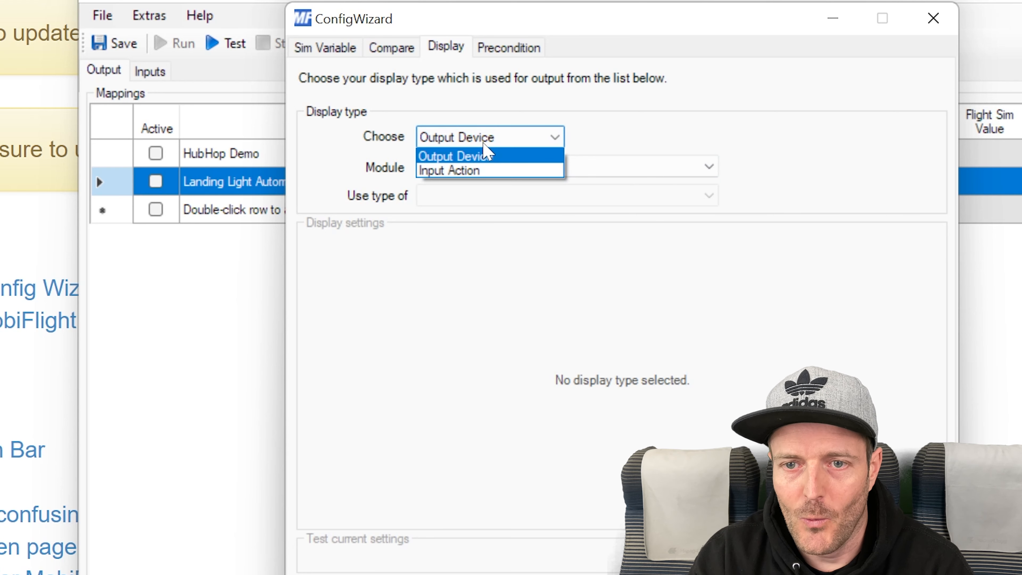
left_click(476, 172)
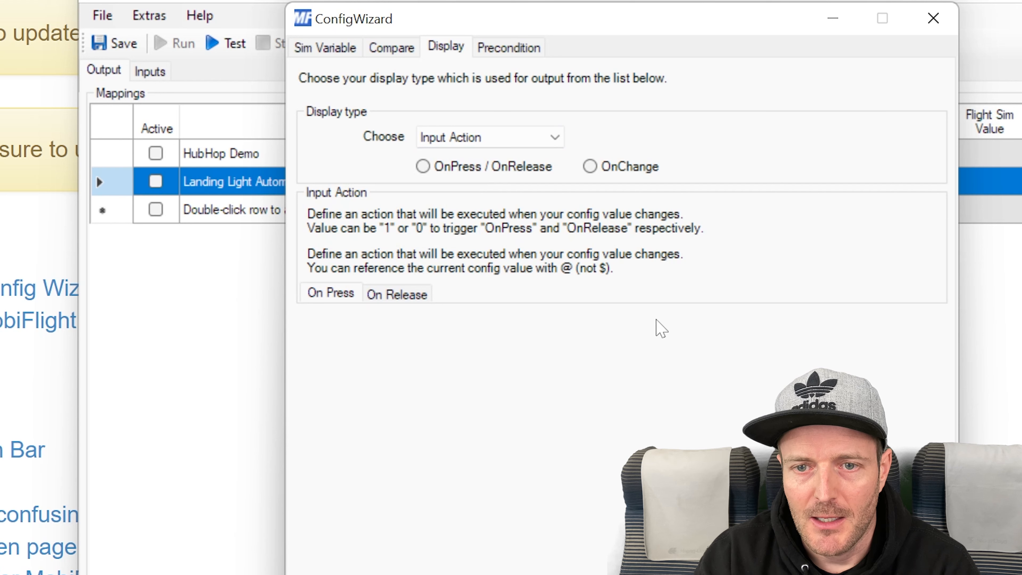
left_click(465, 172)
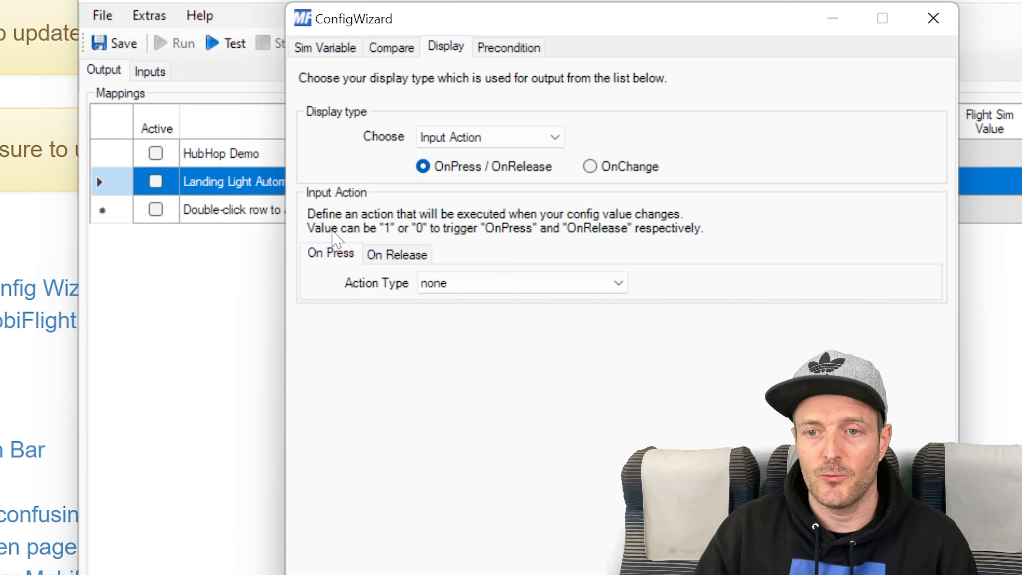
Set the on-press action type to MSFS2020 - Custom Input and search its presets for "landing light"
left_click(389, 49)
left_click(454, 52)
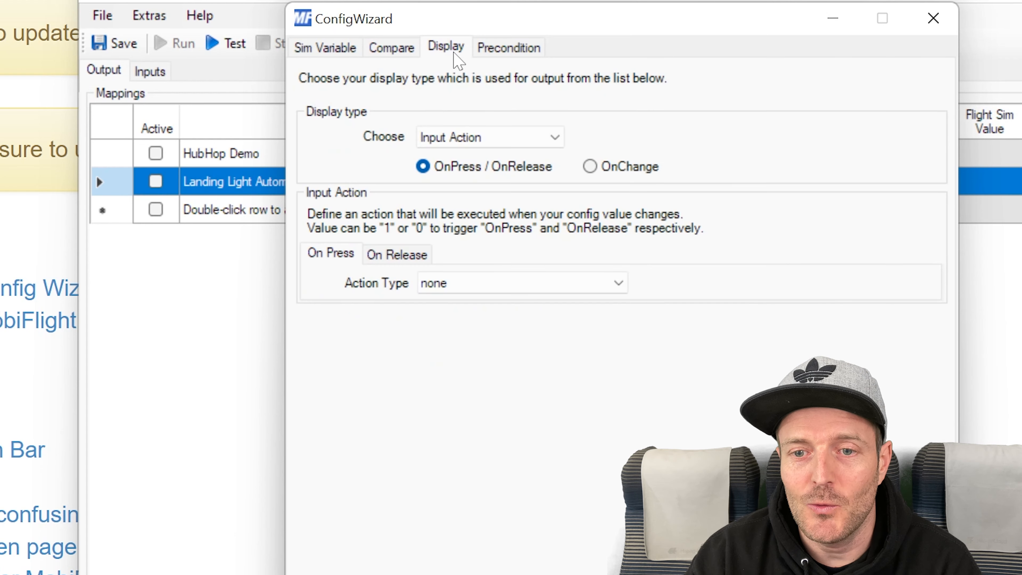
left_click(440, 283)
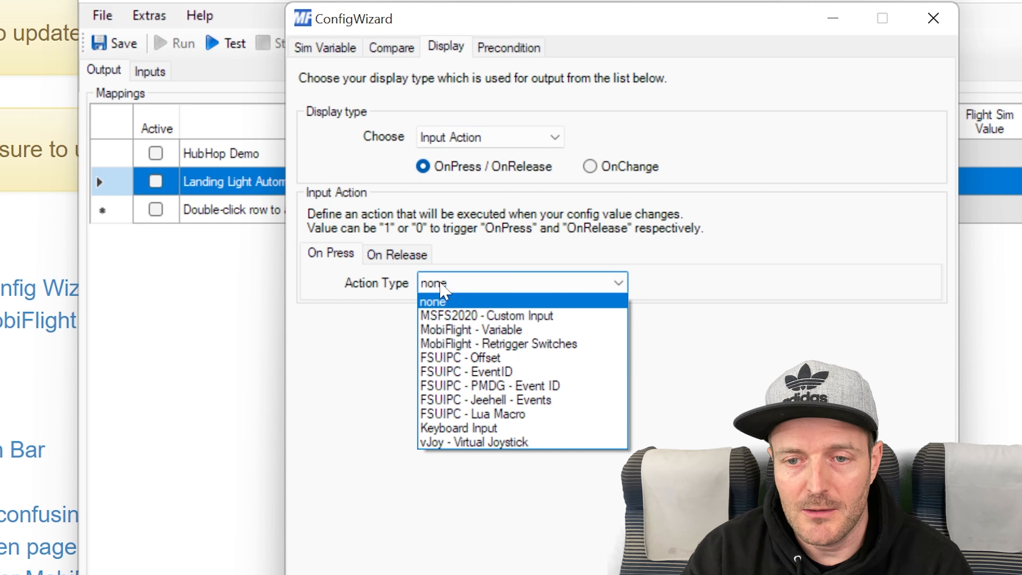
left_click(481, 316)
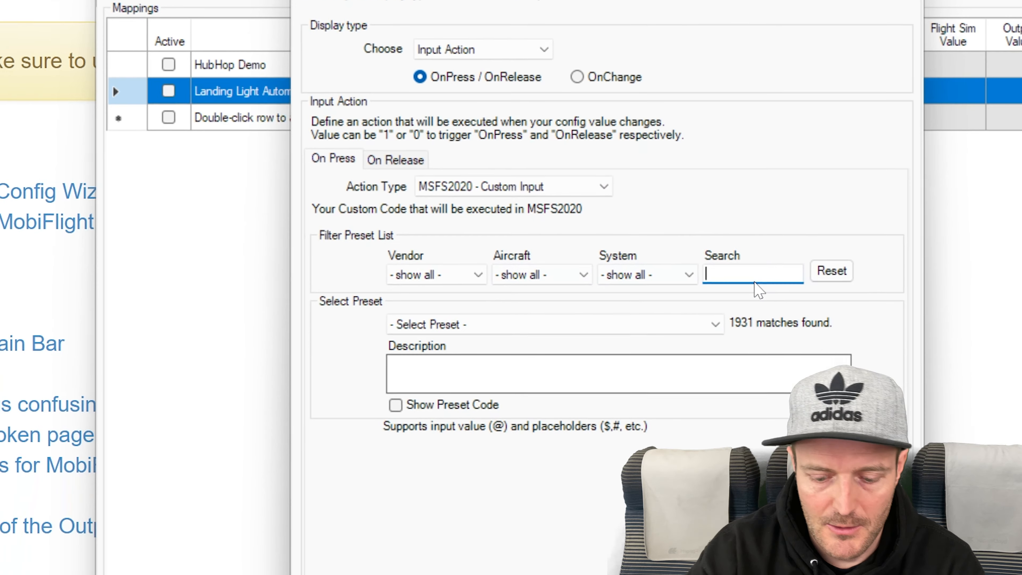
type("l")
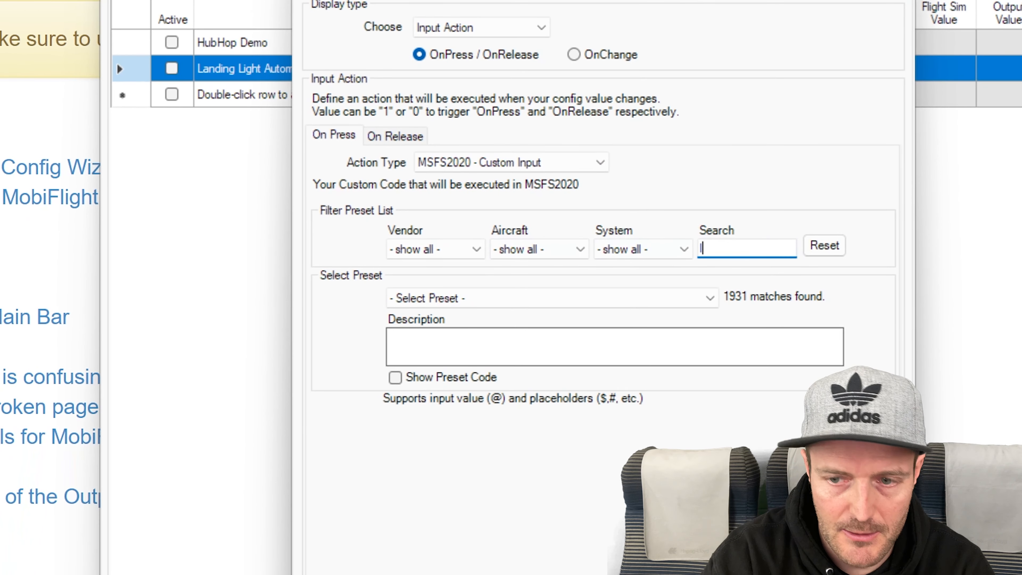
type("anding light")
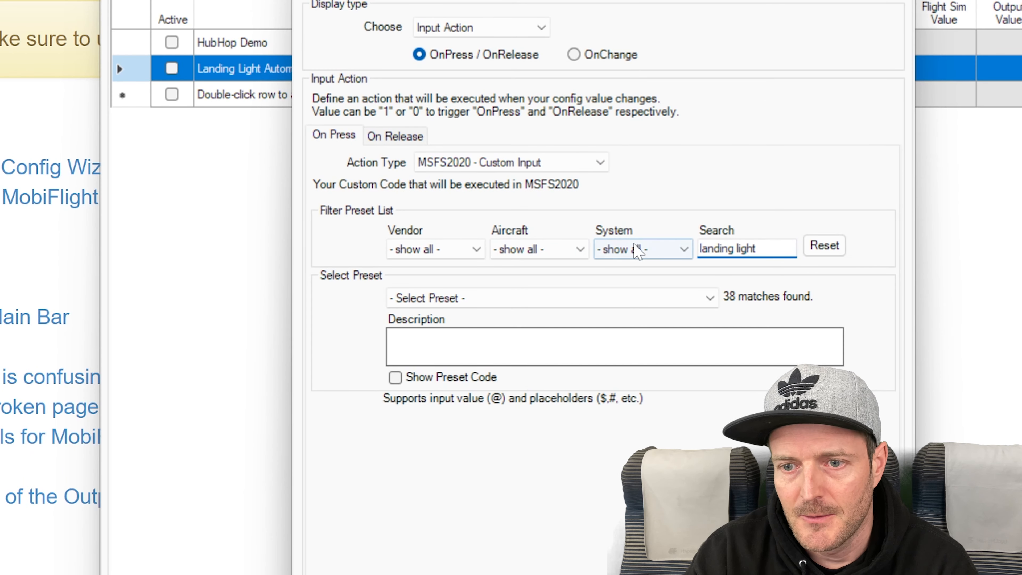
Look through the available presets and the vendor, aircraft and system filter options for the landing light search
left_click(598, 297)
left_click(533, 246)
left_click(630, 245)
left_click(528, 249)
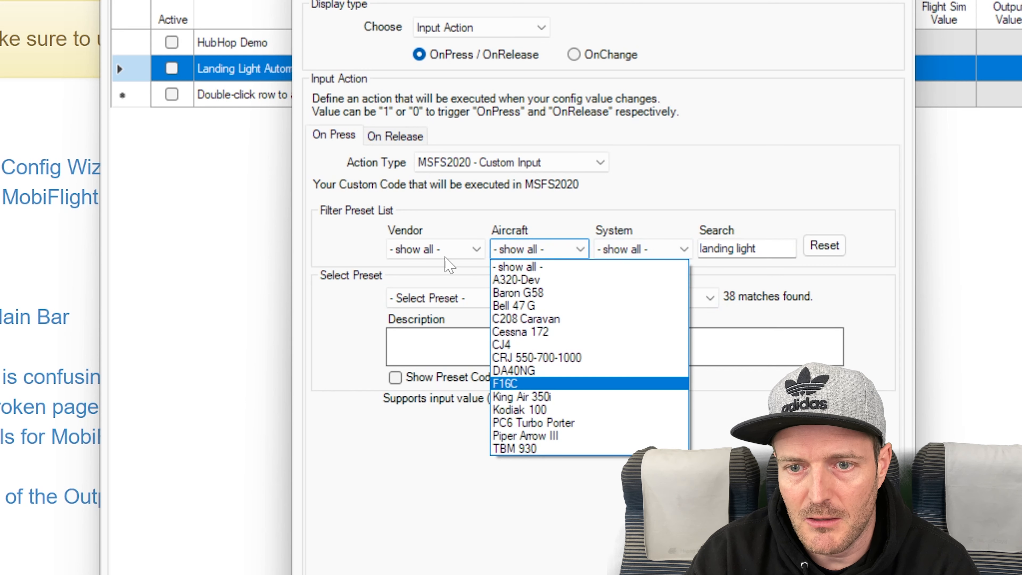
left_click(438, 250)
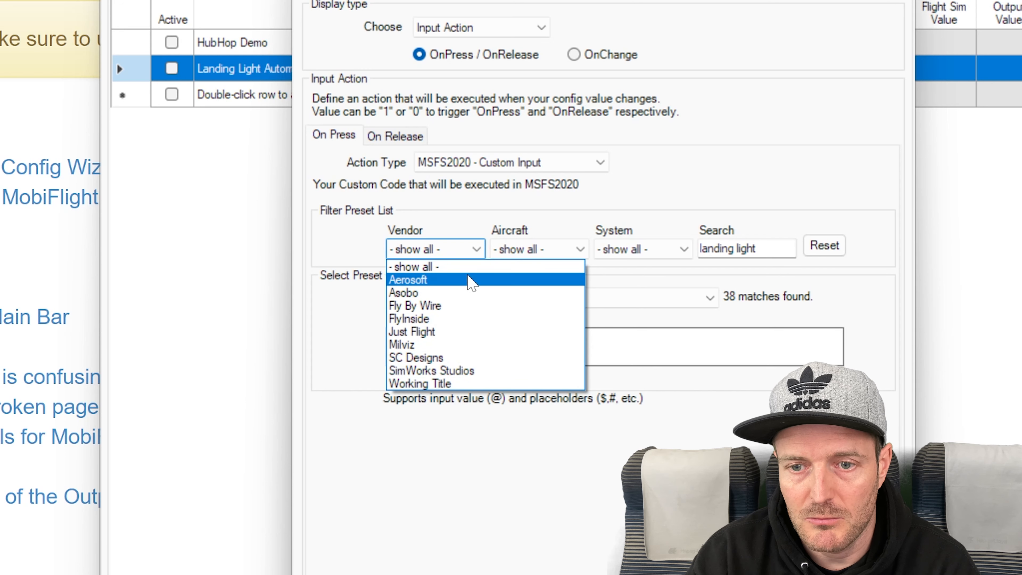
left_click(609, 249)
left_click(611, 252)
left_click(533, 251)
left_click(533, 253)
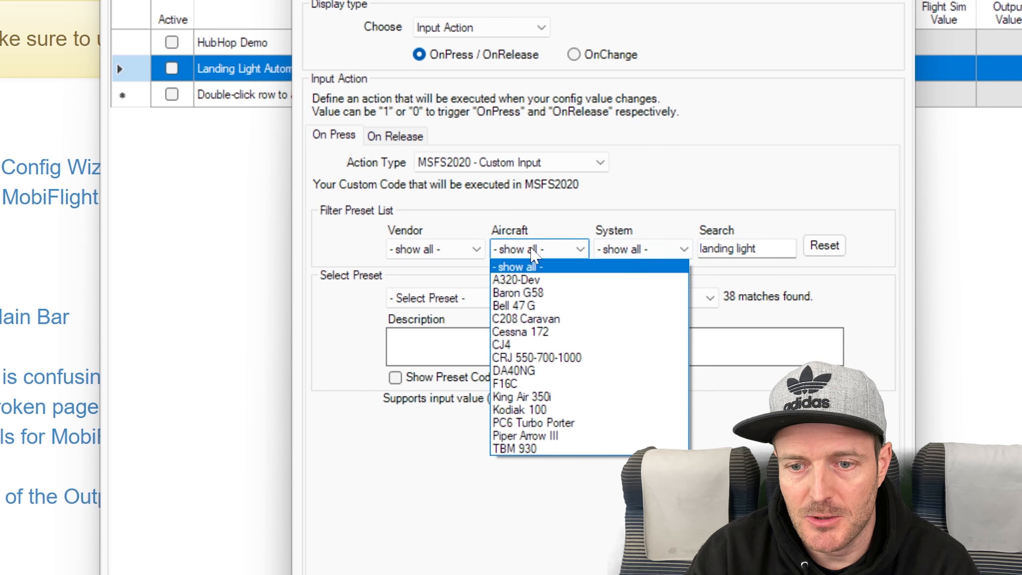
left_click(533, 253)
Shorten the preset search to "landing", filter to Generic aircraft, and select LANDING_LIGHTS_ON as the on-press preset
left_click_drag(734, 250, 819, 262)
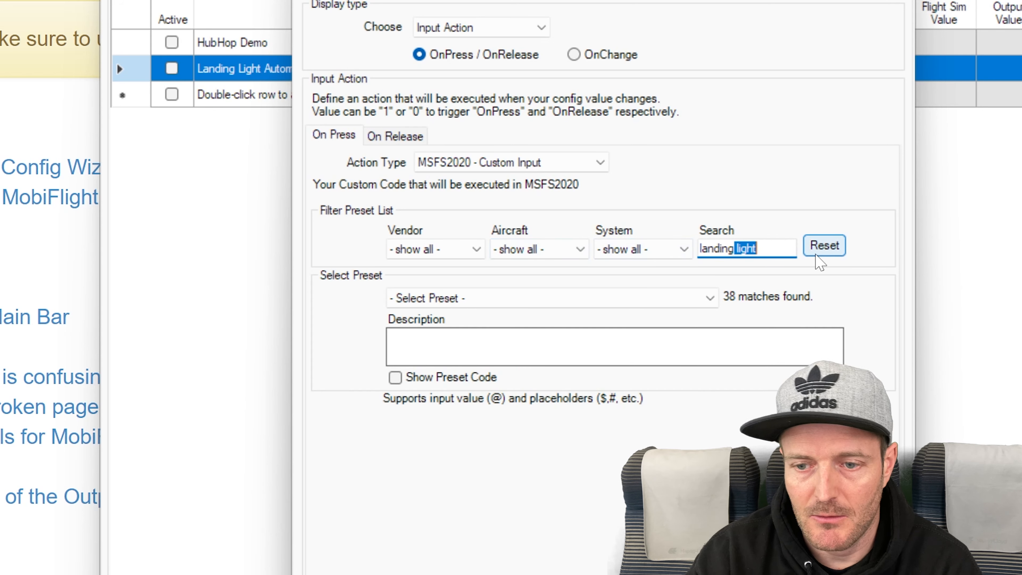
key("BackSpace")
left_click(541, 251)
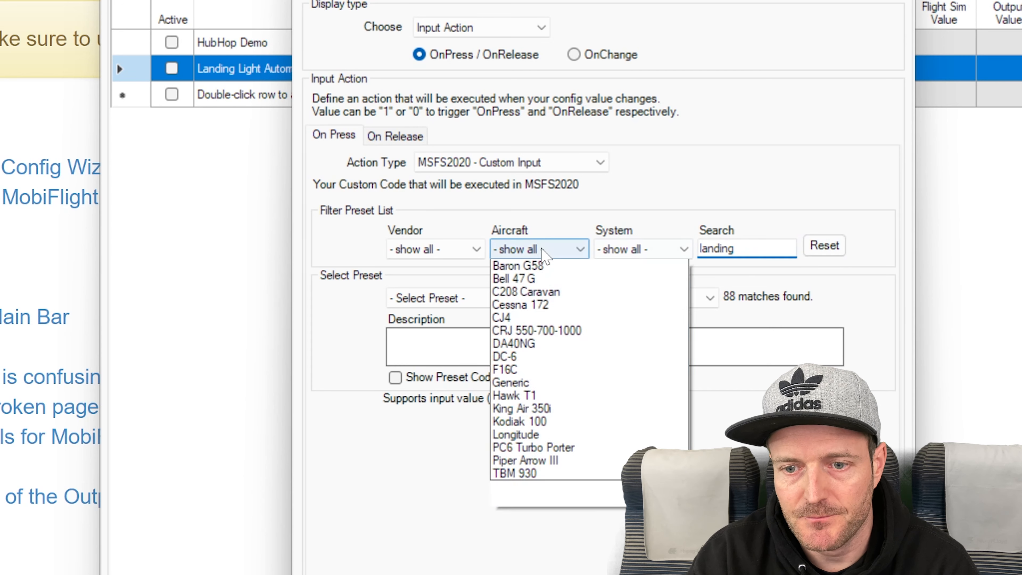
left_click(523, 422)
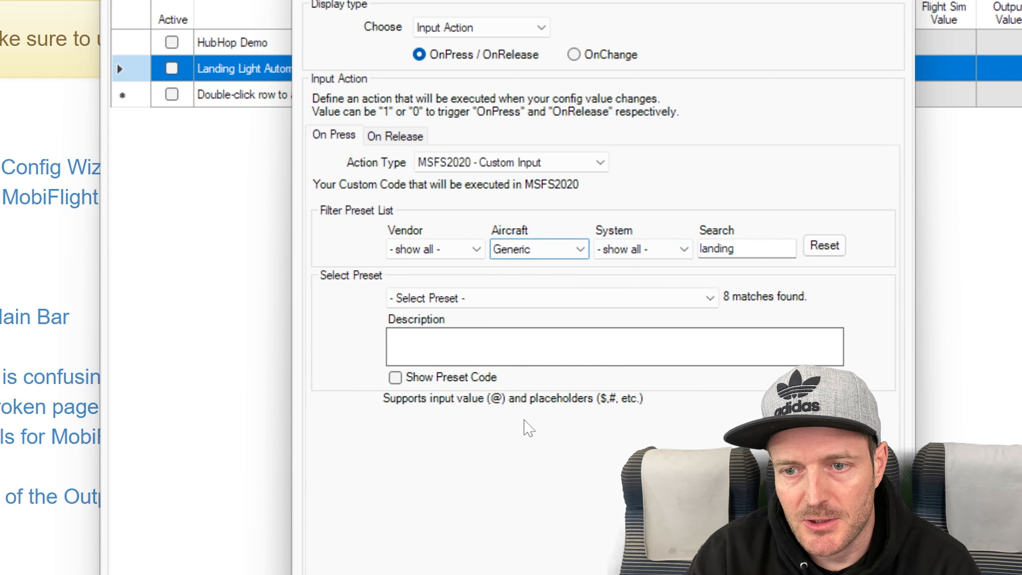
left_click(692, 306)
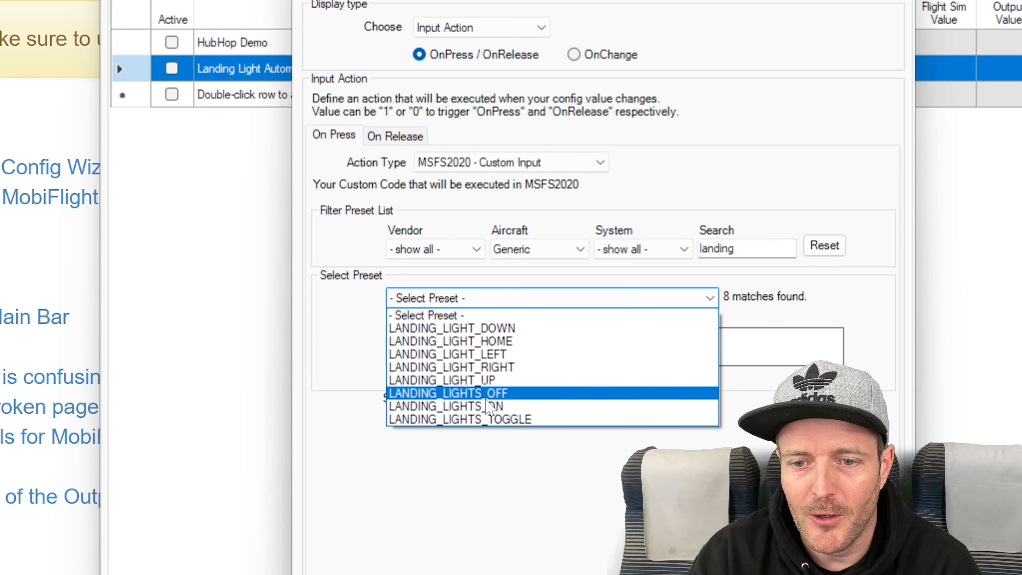
left_click(492, 407)
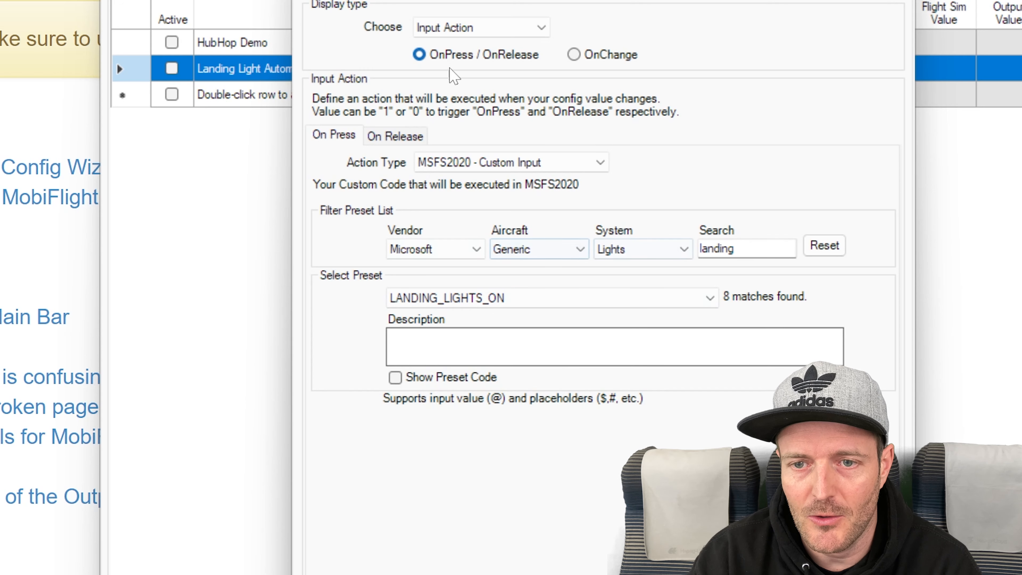
Set the on-release action type to MSFS2020 - Custom Input and search its presets for "landing"
left_click(395, 136)
left_click(595, 163)
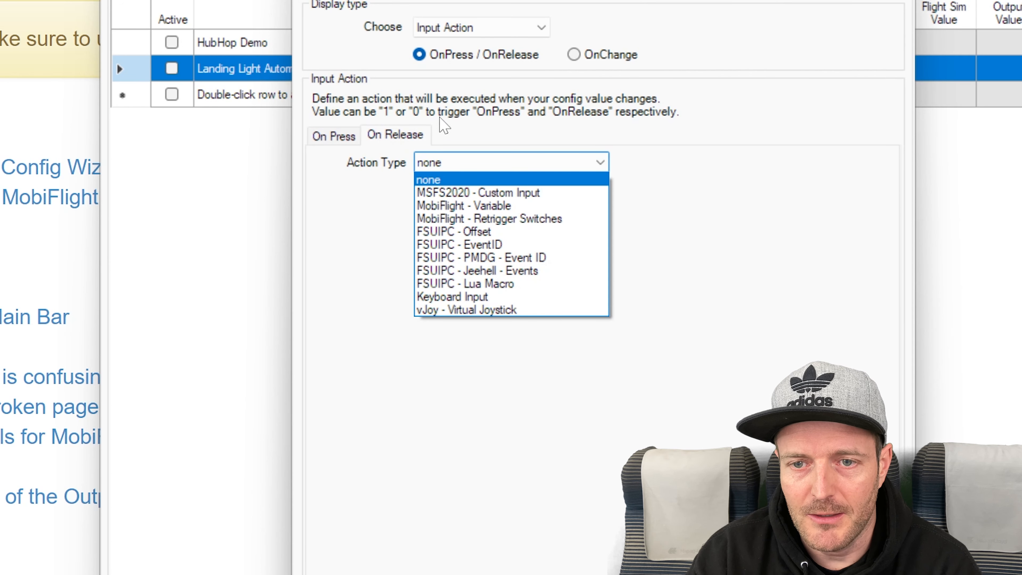
left_click(479, 193)
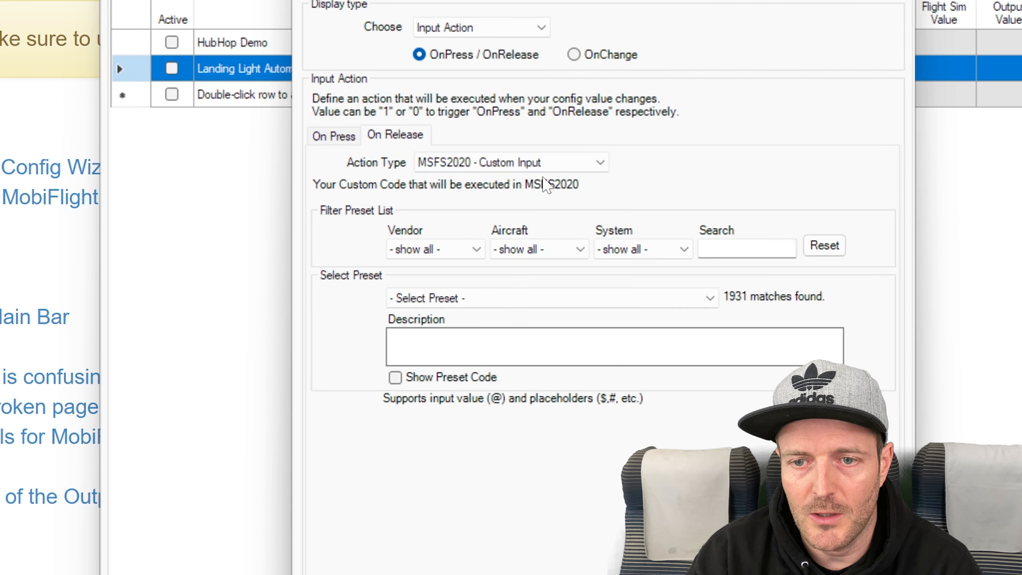
left_click(728, 249)
type("lanmdi")
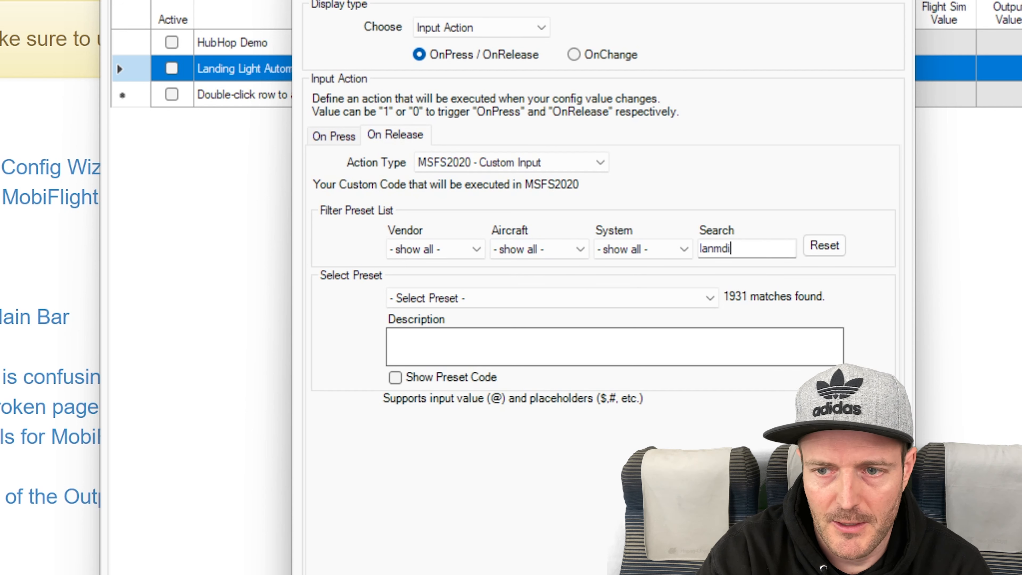
key("BackSpace")
key("BackSpace")
key("BackSpace")
type("gin")
key("BackSpace")
key("BackSpace")
key("BackSpace")
type("ding")
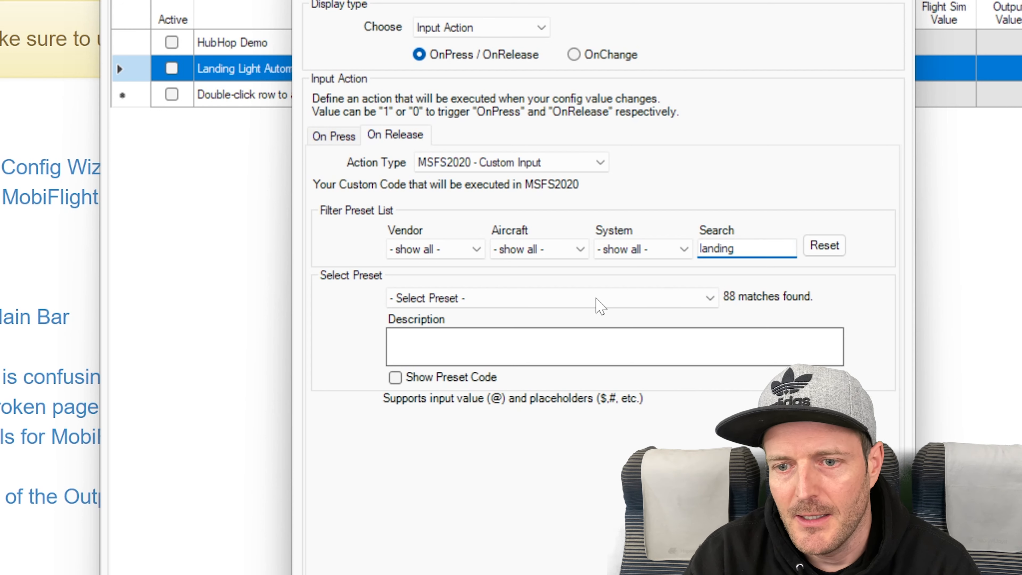
Filter the on-release presets to Generic aircraft, select LANDING_LIGHTS_OFF, and compare it with the on-press preset
left_click(644, 249)
left_click(550, 253)
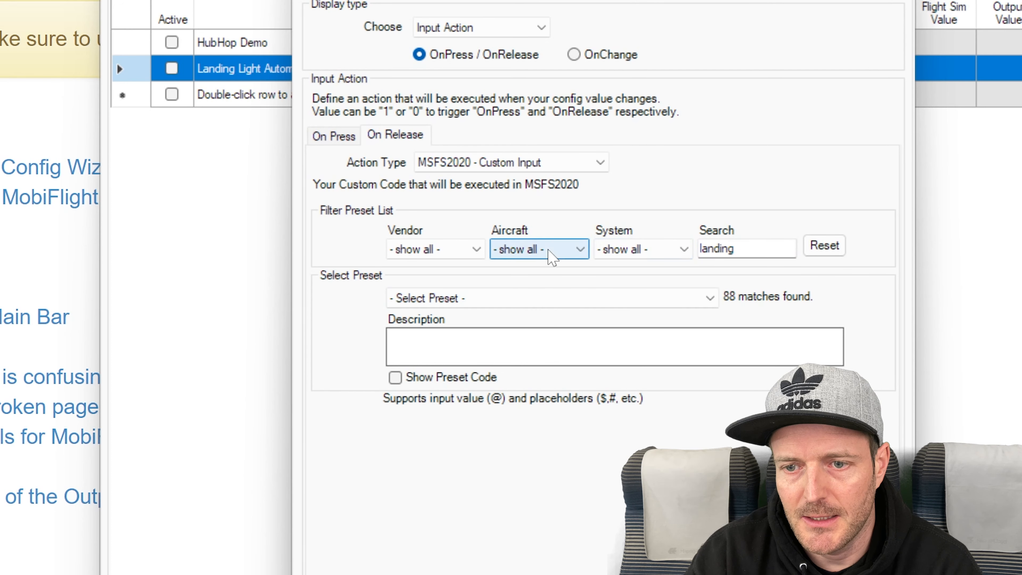
left_click(551, 254)
left_click(576, 422)
left_click(664, 299)
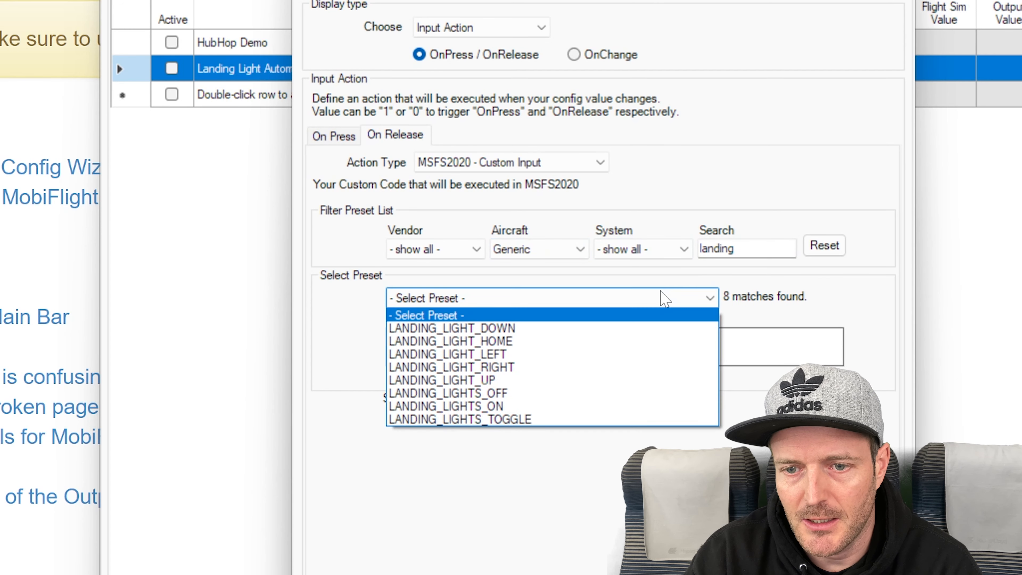
left_click(604, 393)
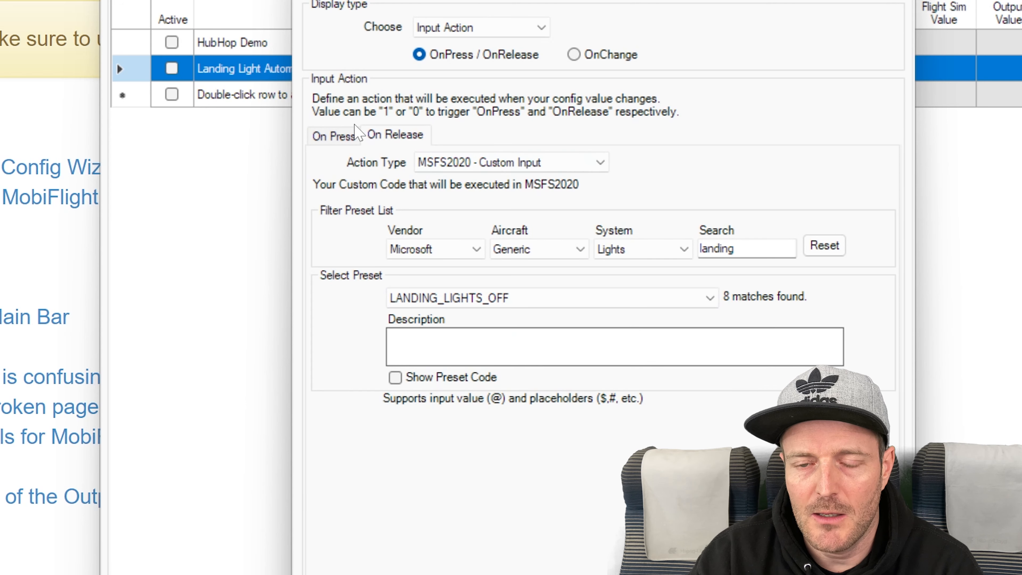
left_click(341, 138)
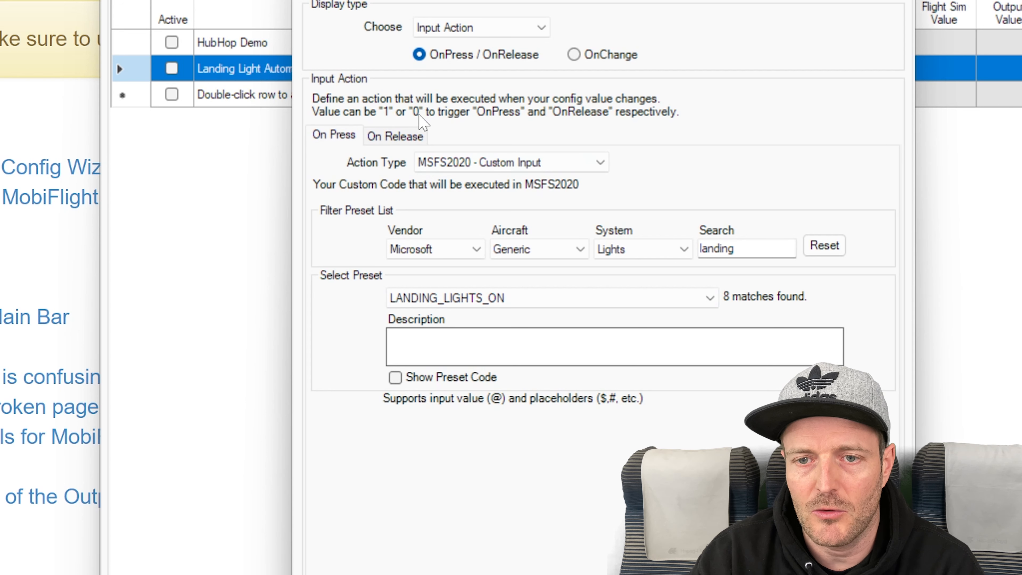
left_click(408, 138)
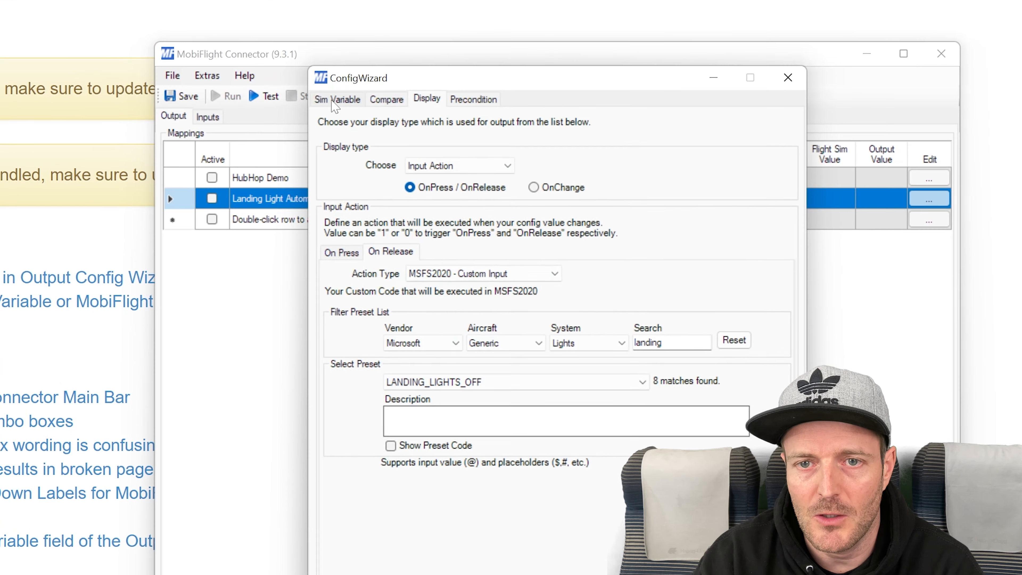
Enable the comparison on the current value and recheck the indicated altitude variable it applies to
left_click(335, 103)
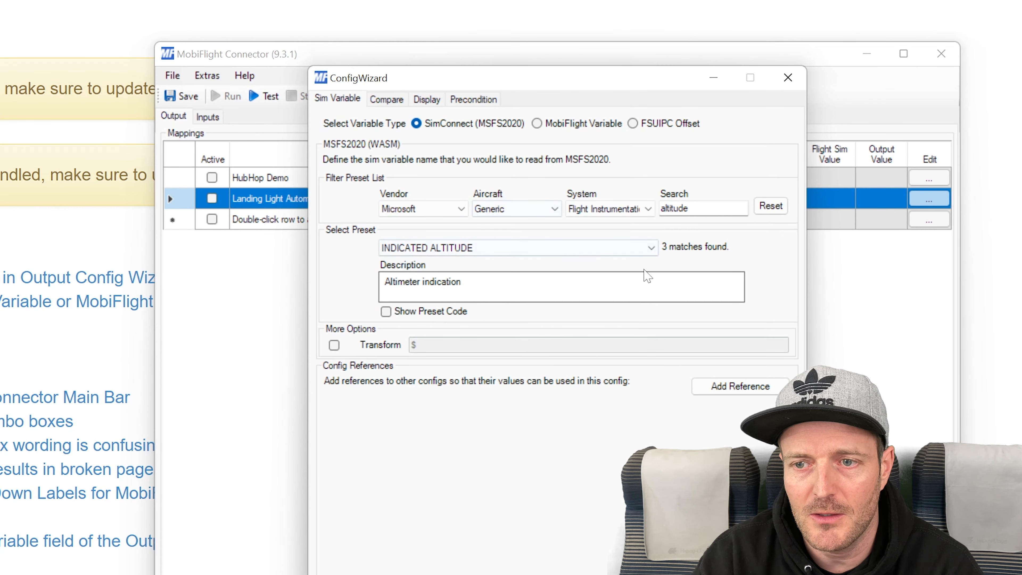
left_click(387, 101)
left_click(371, 183)
left_click(443, 204)
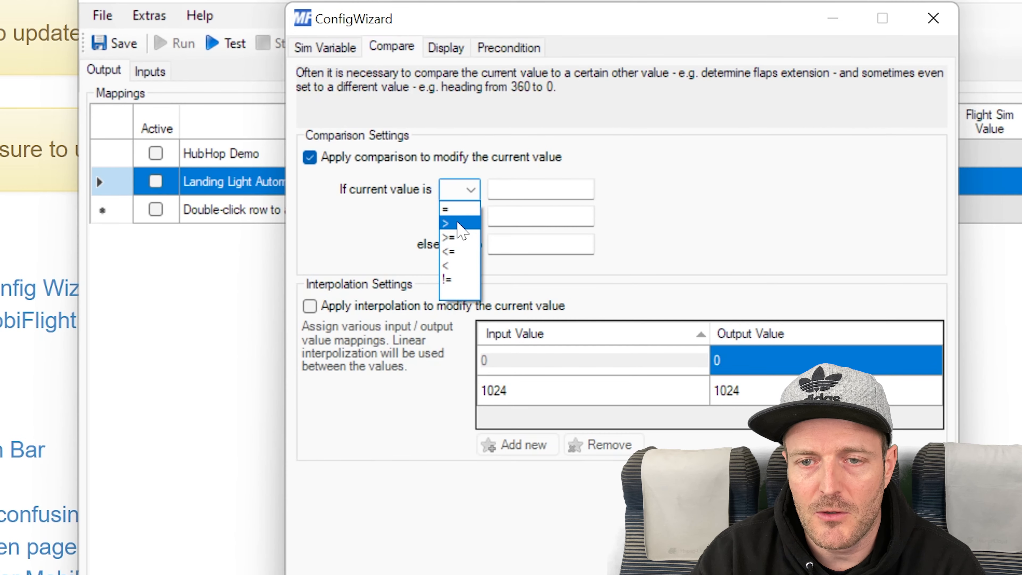
left_click(458, 222)
left_click(324, 49)
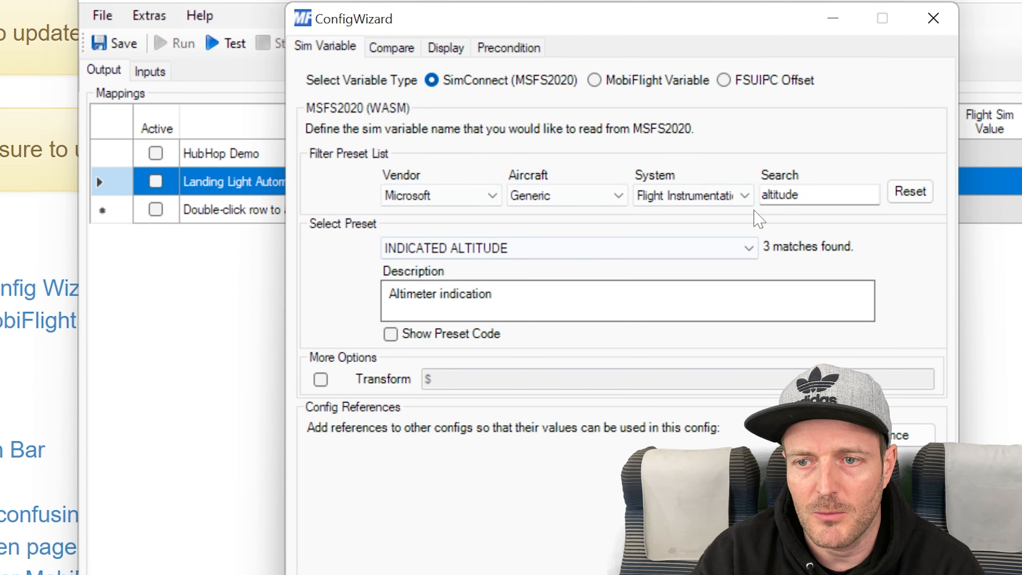
left_click(387, 47)
left_click(511, 189)
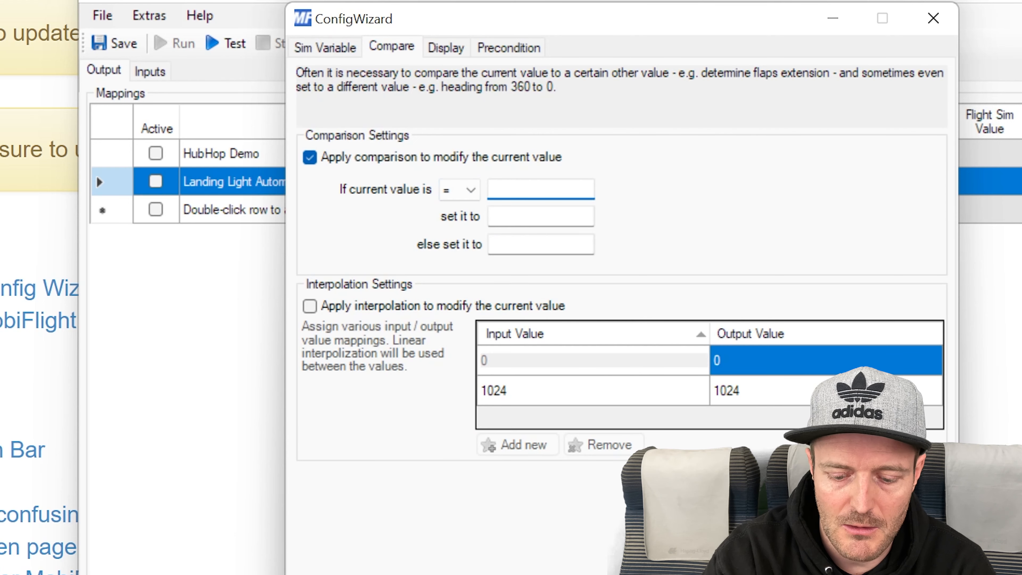
Define the comparison so that a value <= 10000 is set to 0 and any other value to 1
left_click(458, 190)
left_click(467, 253)
key("Tab")
type("10000")
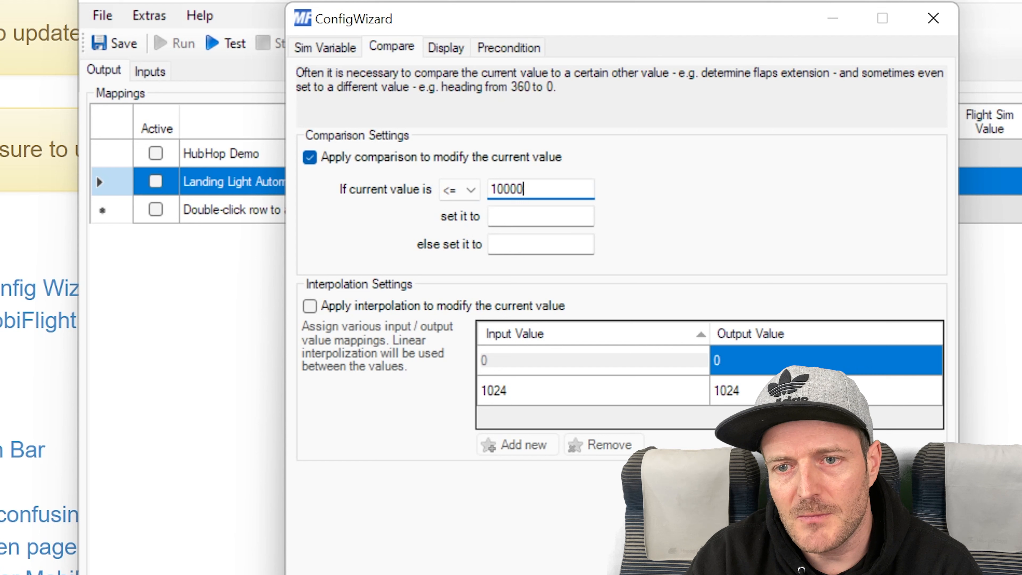
key("Tab")
type("0")
key("Tab")
type("1")
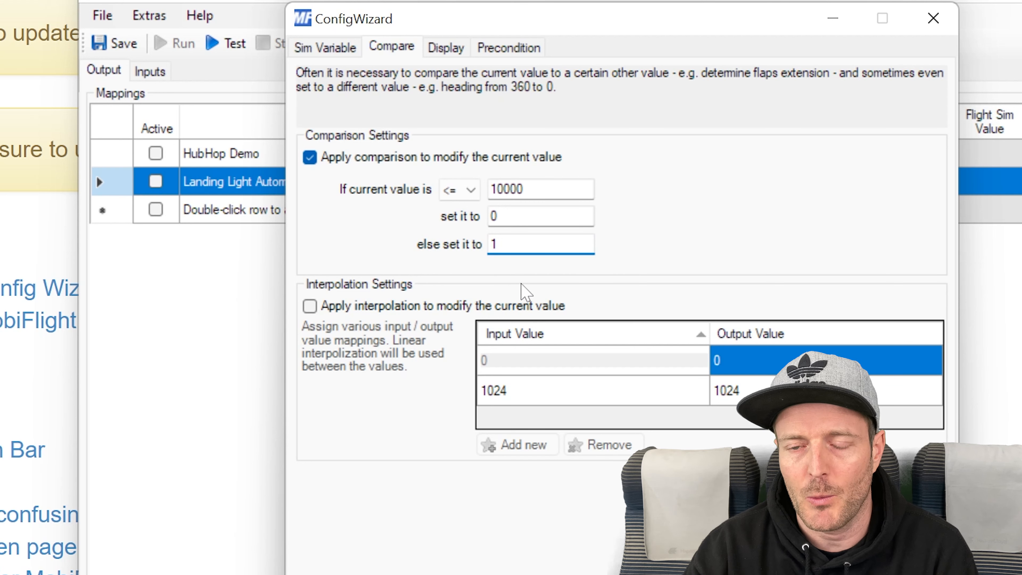
Review the display settings, switch the input action trigger to OnChange, and look through its available action types
left_click(444, 48)
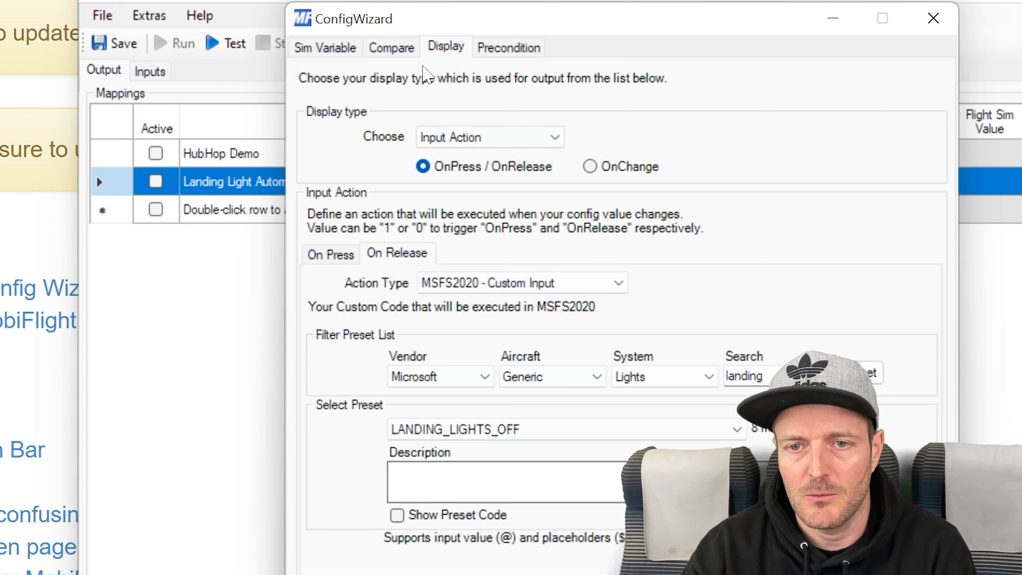
left_click(396, 57)
left_click(449, 46)
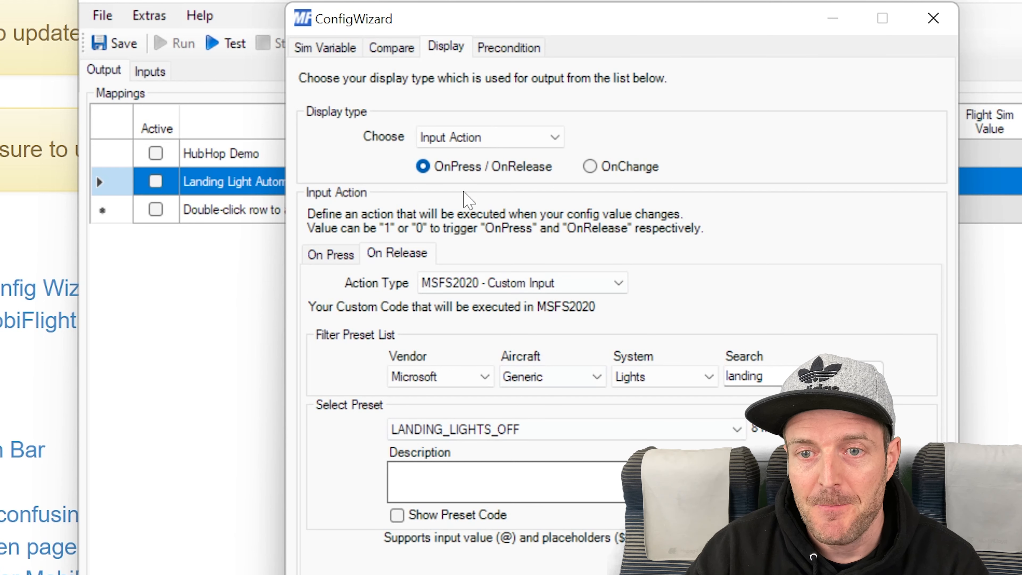
left_click(616, 167)
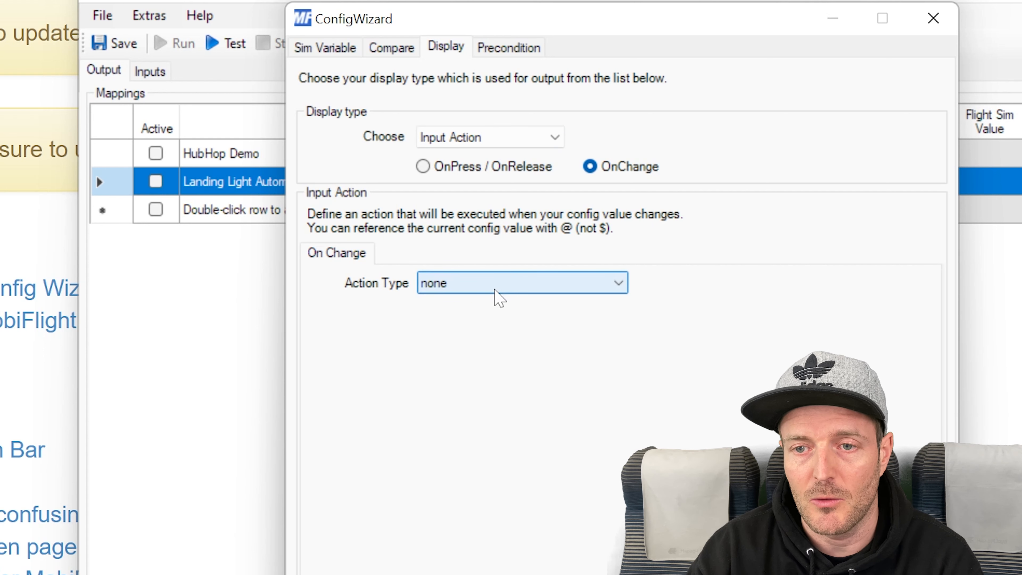
left_click(589, 287)
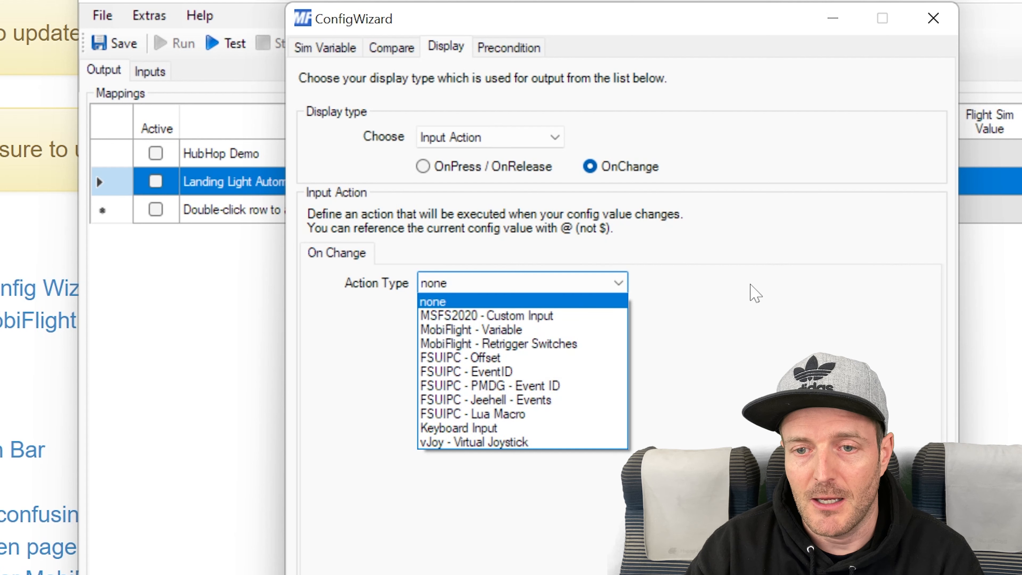
left_click(588, 288)
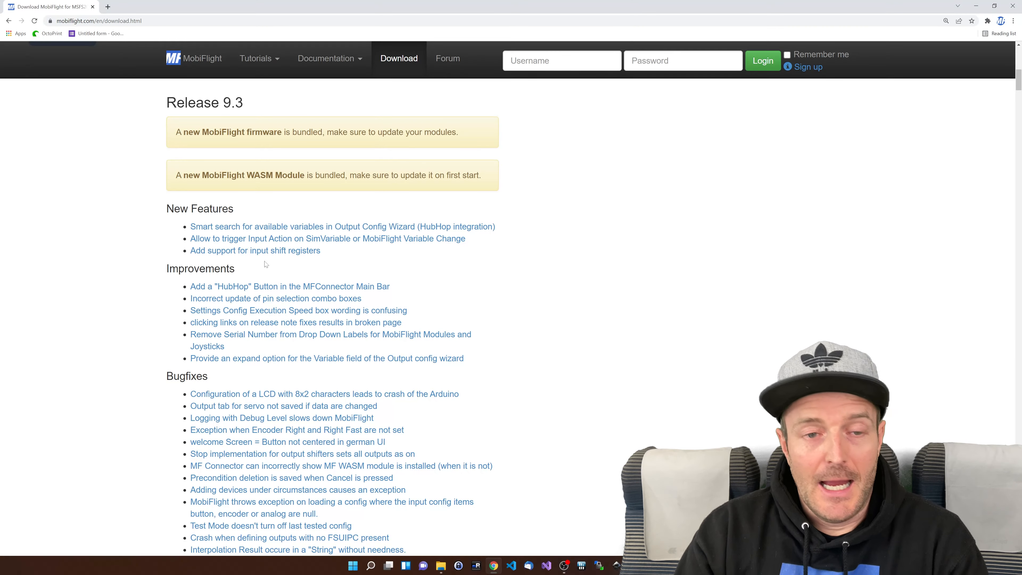
Open the release note entry on input shift register support and read the issue, highlighting the 74HC165 chip
left_click(251, 255)
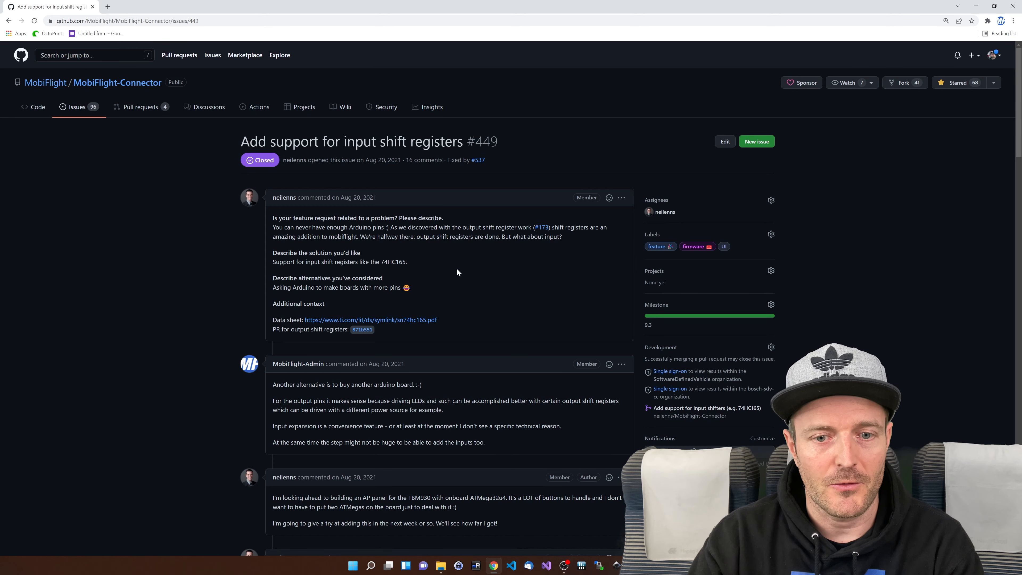
scroll(458, 267, "down", 3)
mouse_move(380, 143)
left_mouse_down()
mouse_move(408, 147)
mouse_move(399, 143)
left_mouse_up()
left_click(406, 152)
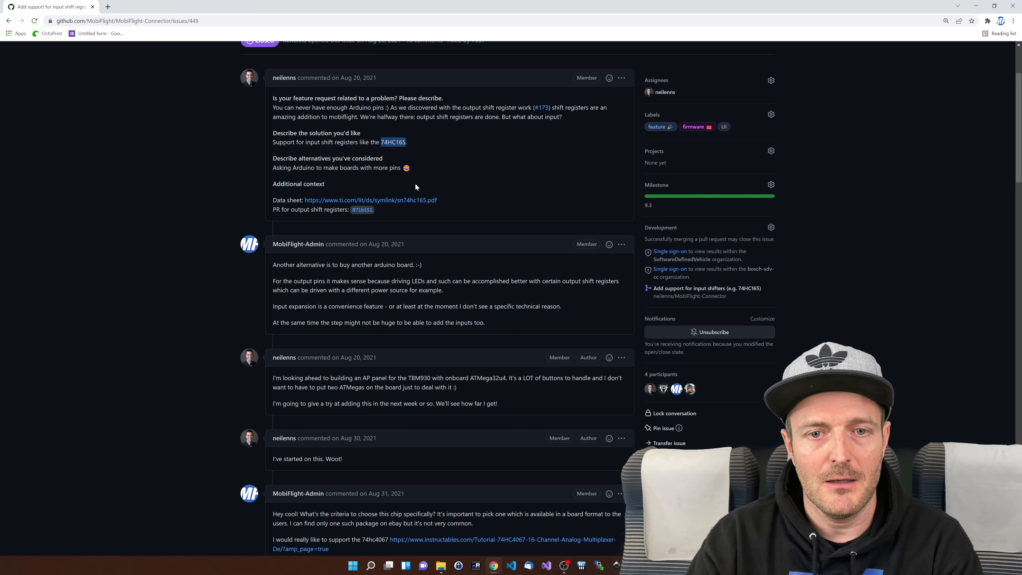
scroll(415, 182, "down", 1)
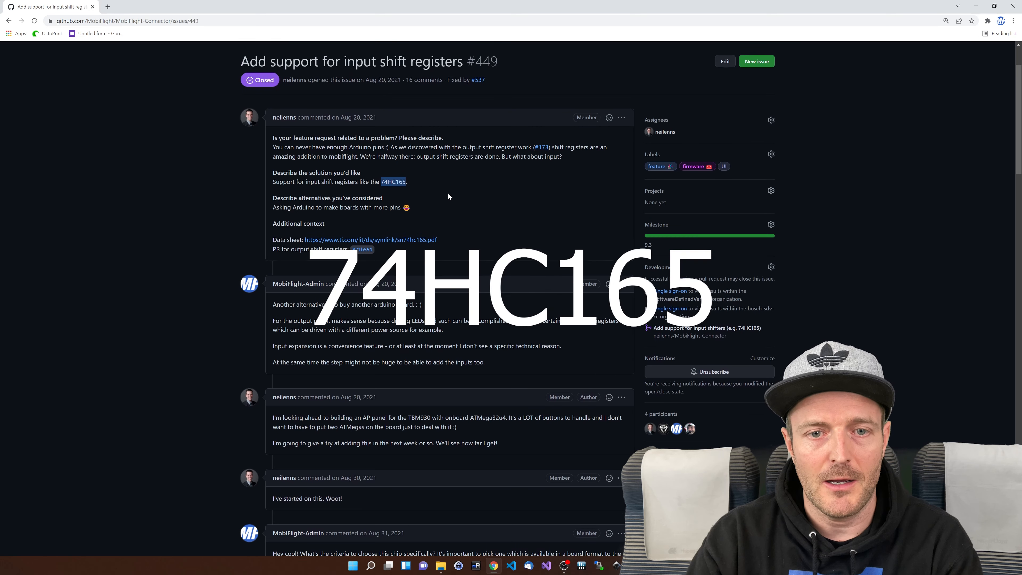
scroll(482, 313, "down", 1)
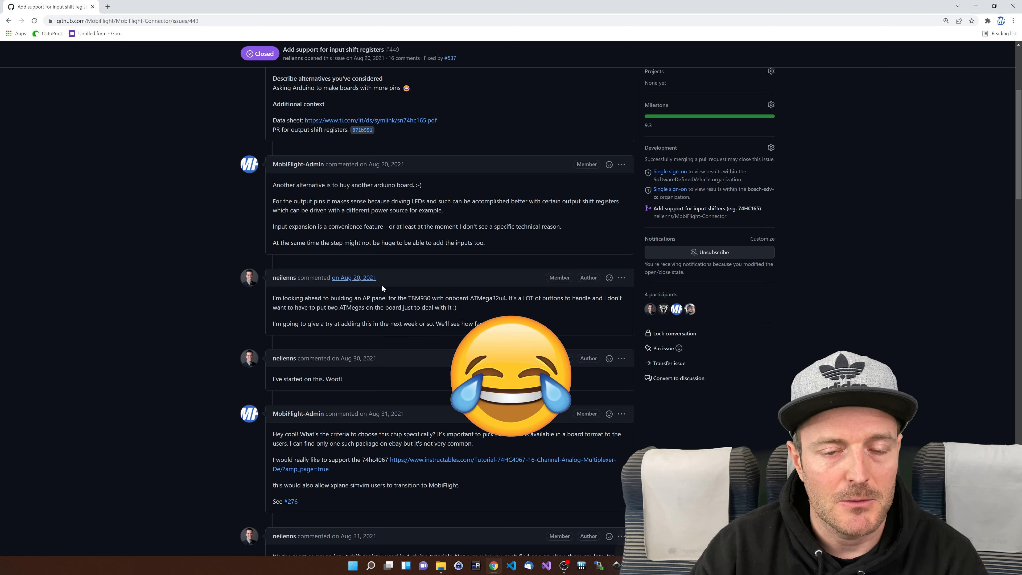
Switch to MobiFlight Connector and add an input shift register device to the GMA345 module in the module settings
key("alt+Tab")
left_click(429, 125)
left_click(258, 133)
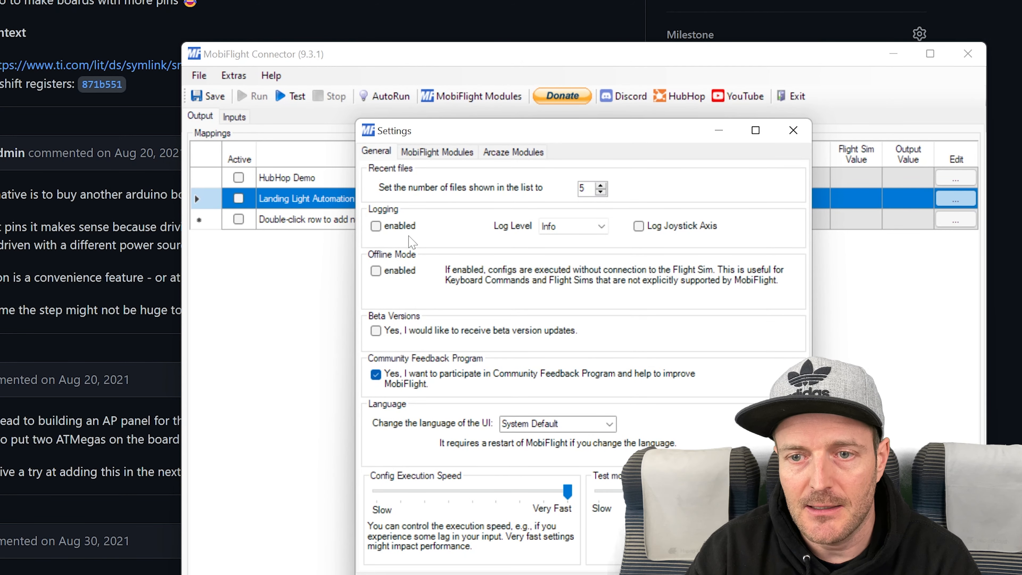
left_click(456, 152)
double_click(416, 207)
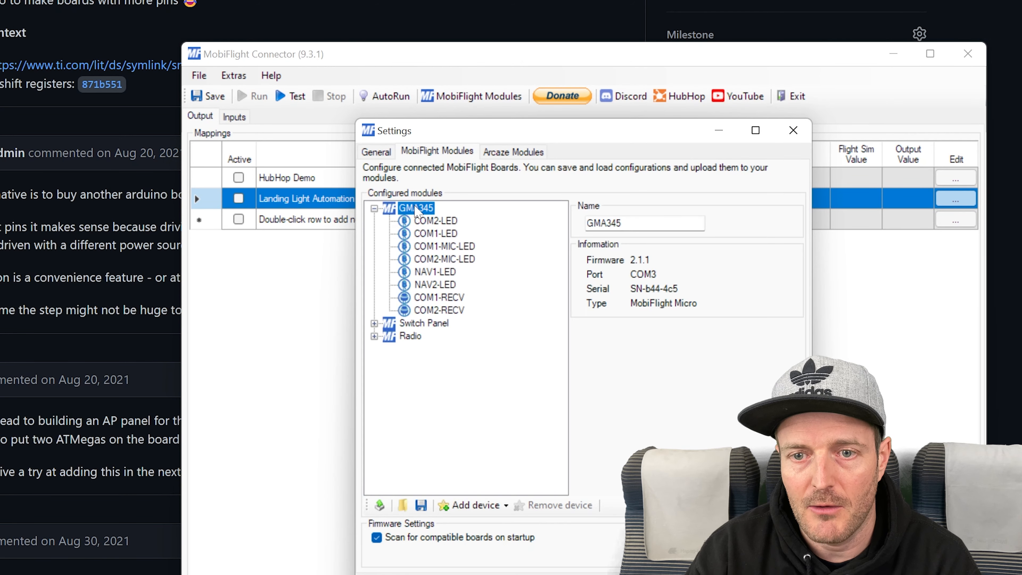
right_click(417, 208)
mouse_move(467, 215)
left_click(617, 380)
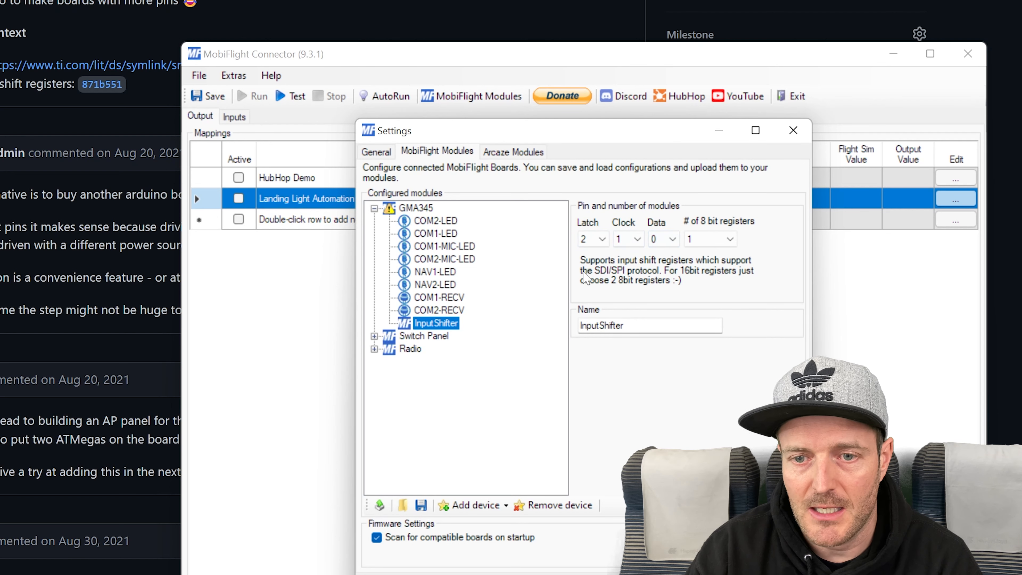
Upload the updated configuration to the GMA345 module and close the settings
right_click(426, 211)
left_click(489, 261)
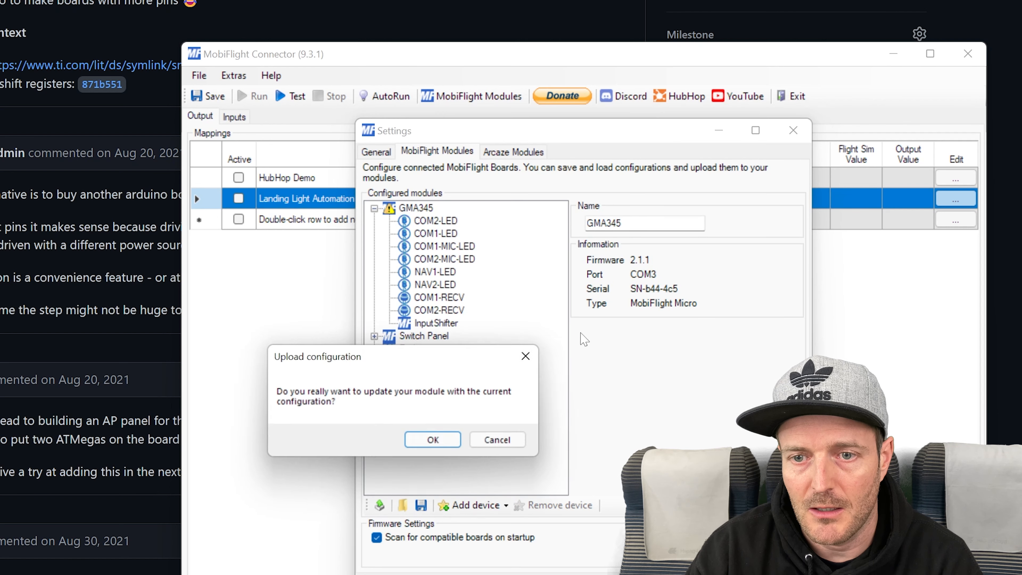
left_click(442, 442)
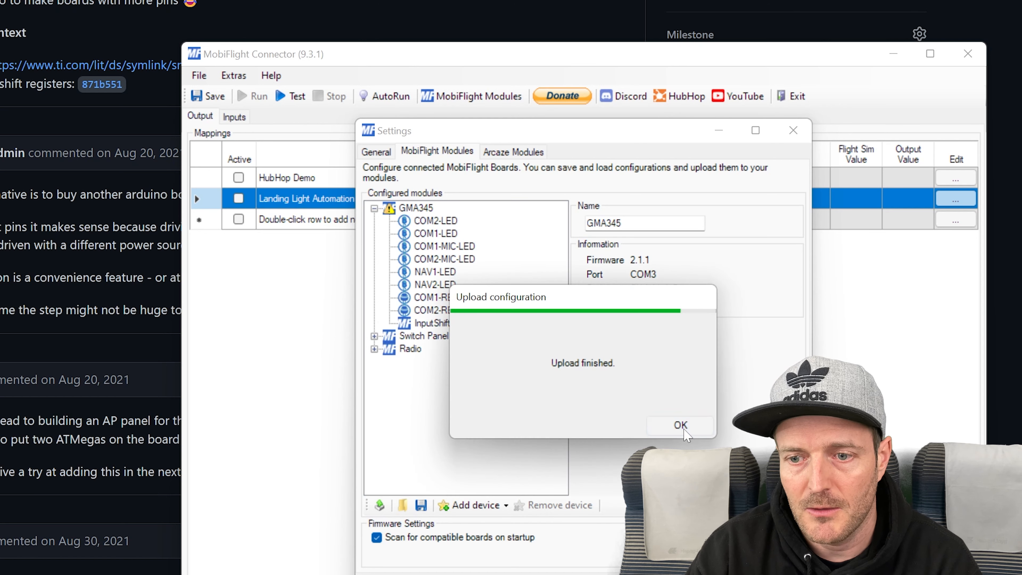
left_click(680, 424)
left_click(704, 573)
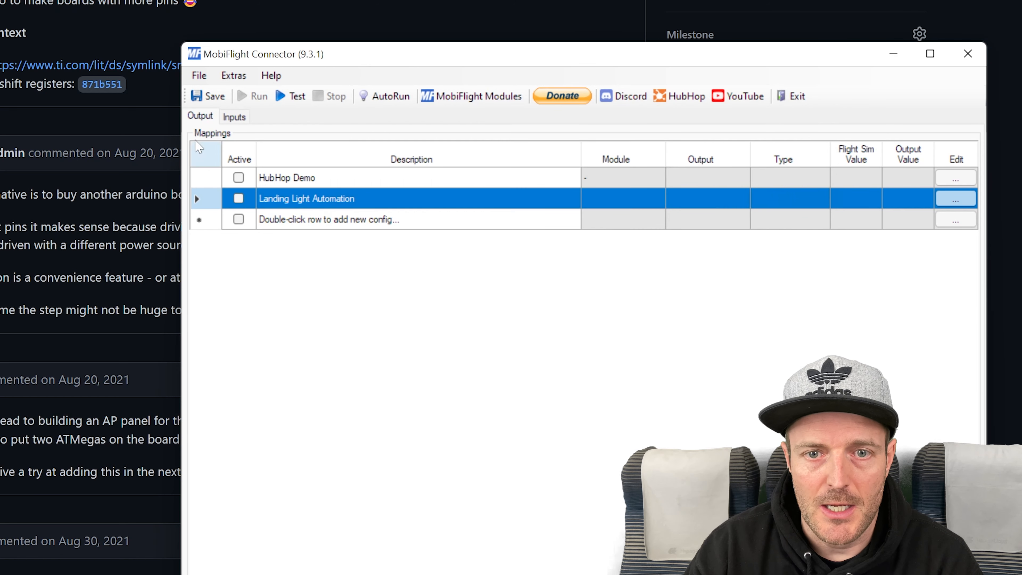
Add a new input config named "Input Shift Register Demo"
left_click(243, 113)
double_click(312, 185)
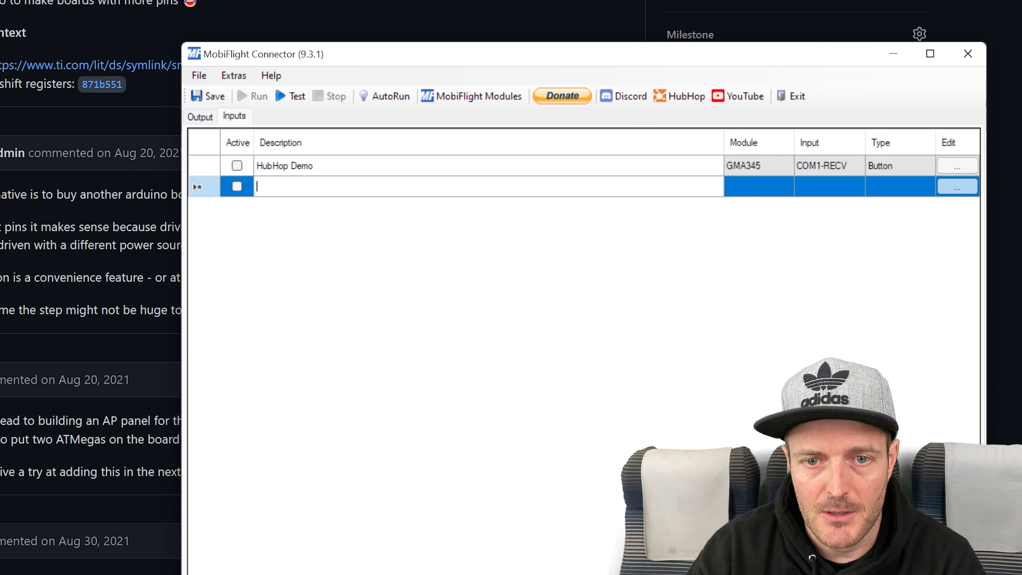
type("Input Shi")
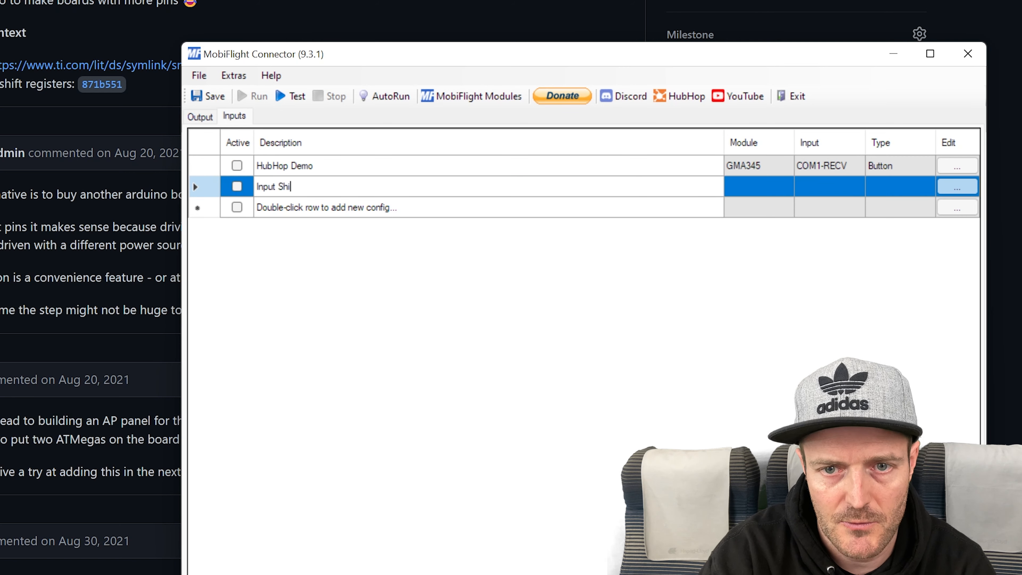
type("ft Register Demo")
key("Return")
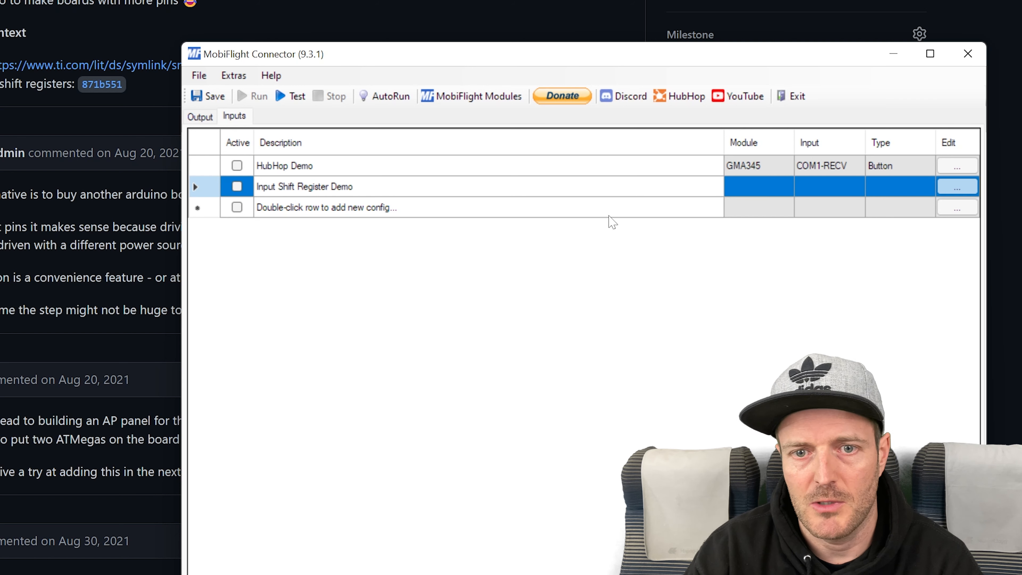
Open the Input Shift Register Demo config for editing and choose module GMA345 with the InputShifter device
left_click(957, 186)
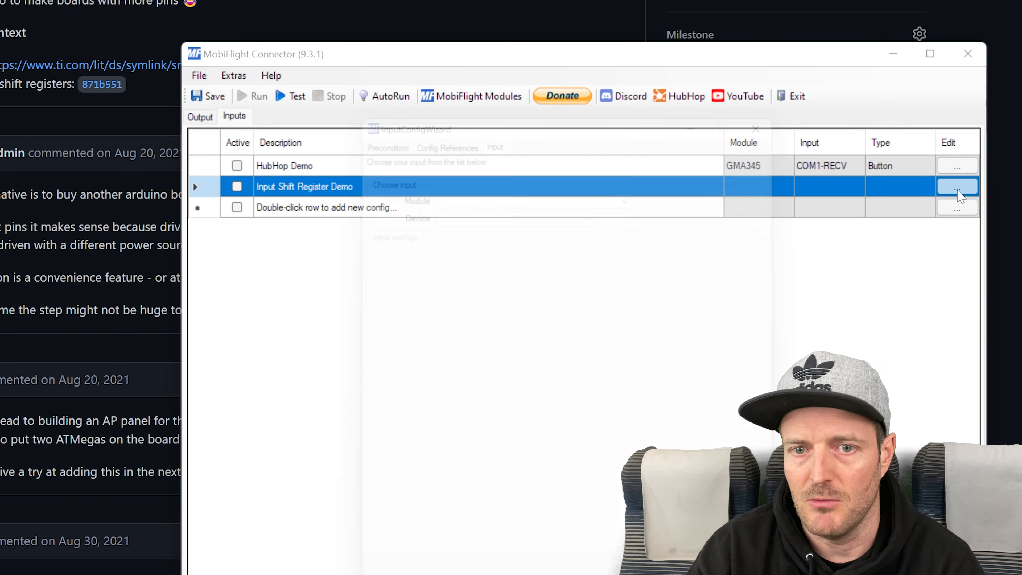
left_click(523, 194)
left_click(507, 208)
left_click(509, 216)
left_click(497, 250)
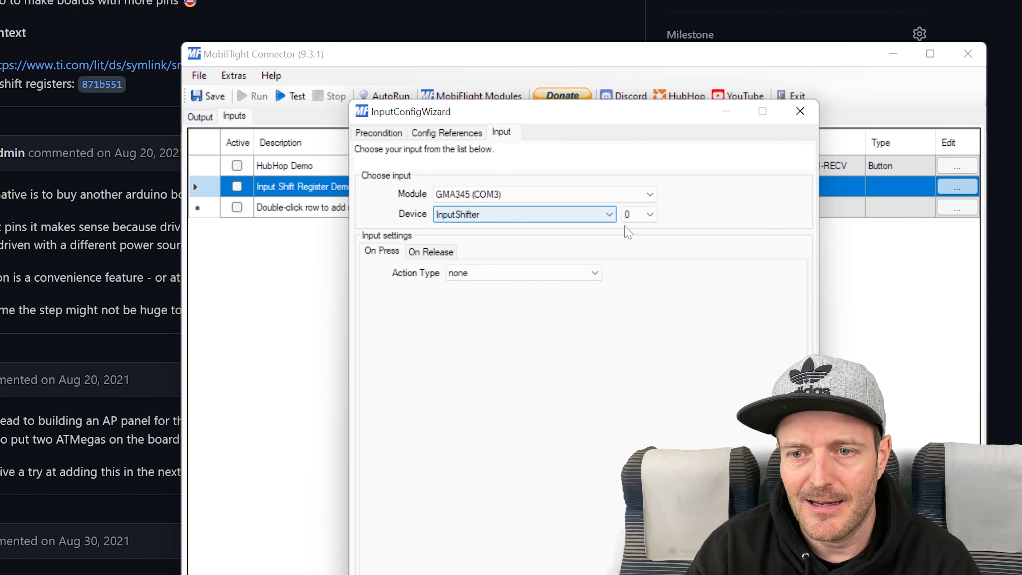
Look through the InputShifter's available pins and select pin 2 as the input
left_click(649, 216)
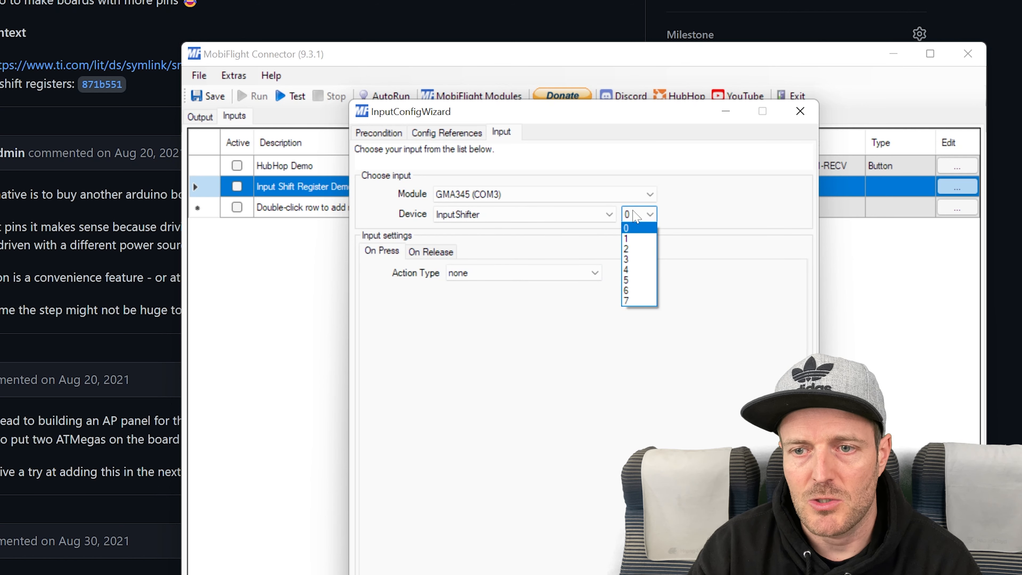
left_click(640, 229)
left_click(641, 218)
left_click(640, 240)
left_click(650, 219)
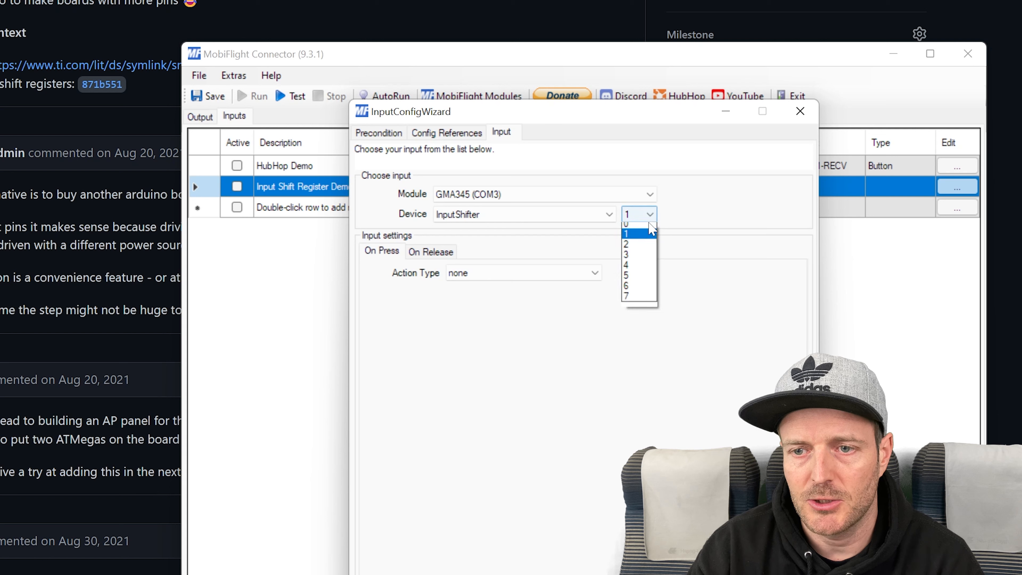
left_click(644, 250)
Set the on-press action type to MSFS2020 - Custom Input, check the on-release settings, and close the input wizard
left_click(521, 274)
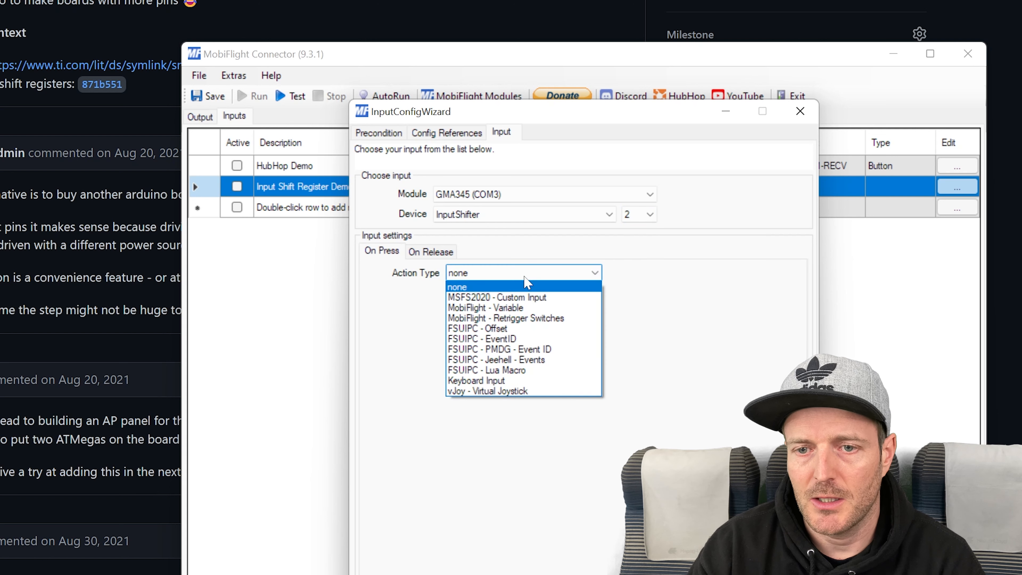
left_click(518, 297)
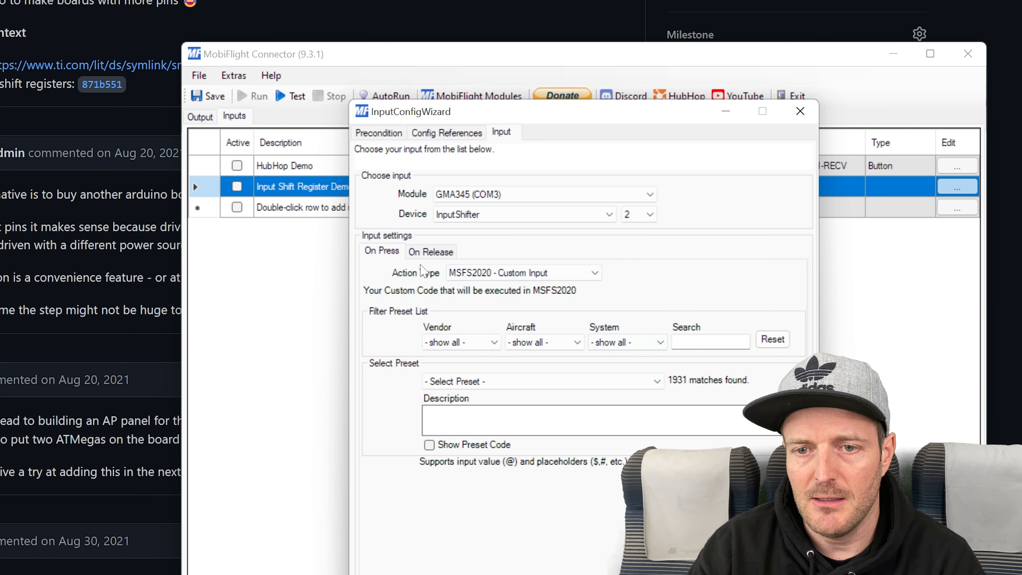
left_click(429, 252)
left_click(387, 251)
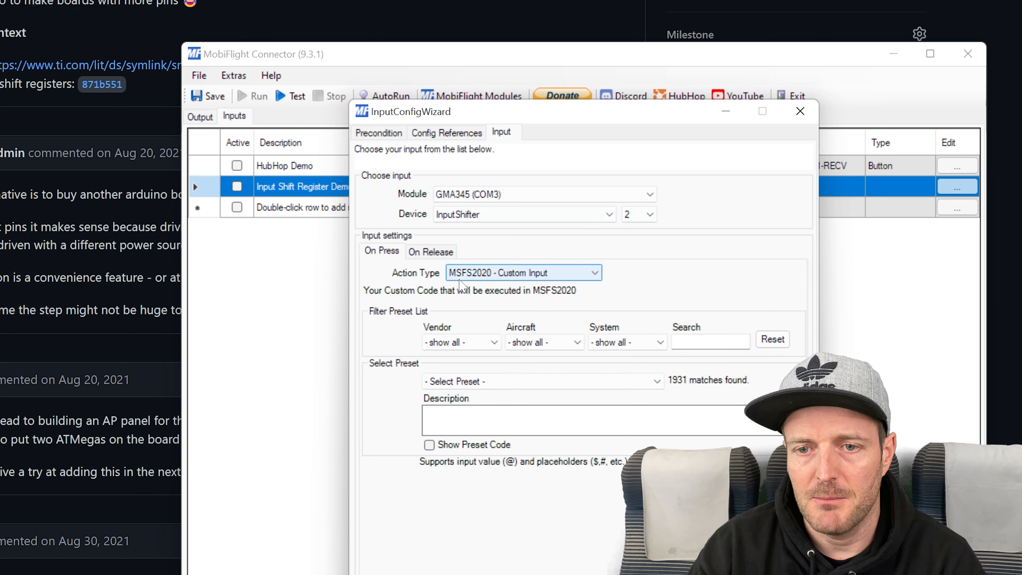
left_click(641, 217)
left_click(717, 247)
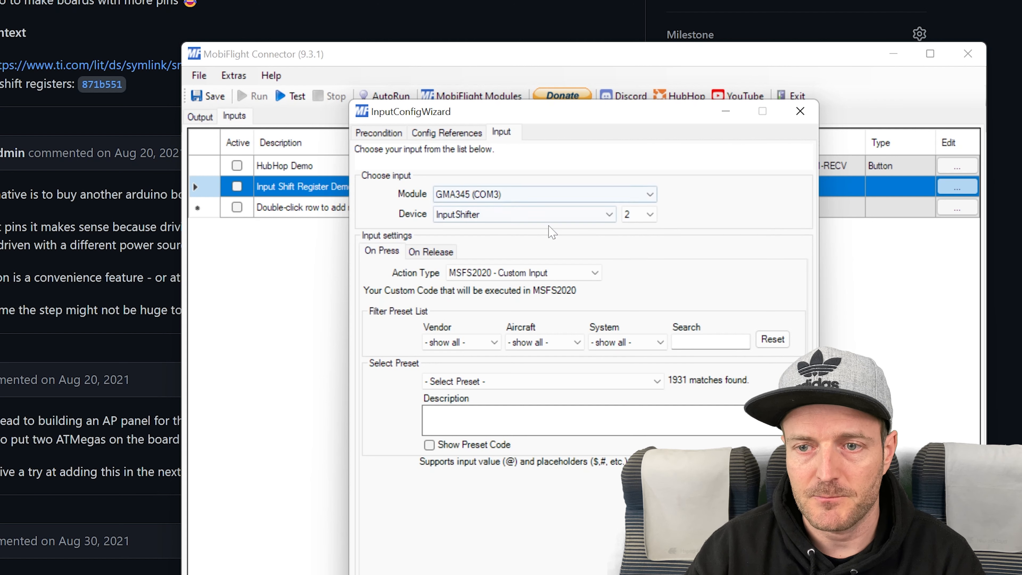
left_click(799, 111)
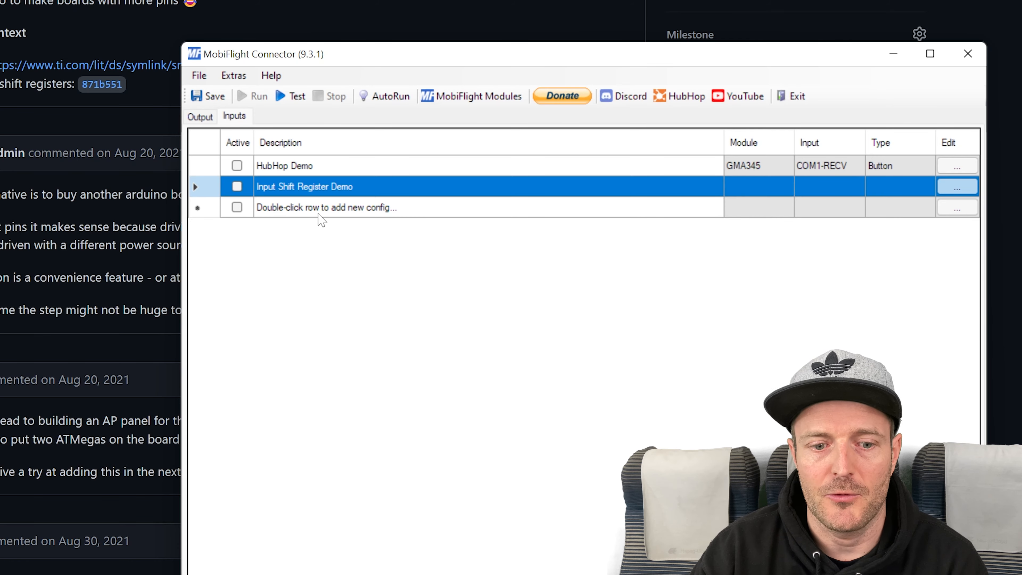
Switch back to the browser and return to the Release 9.3 notes to view the improvements
left_click(101, 351)
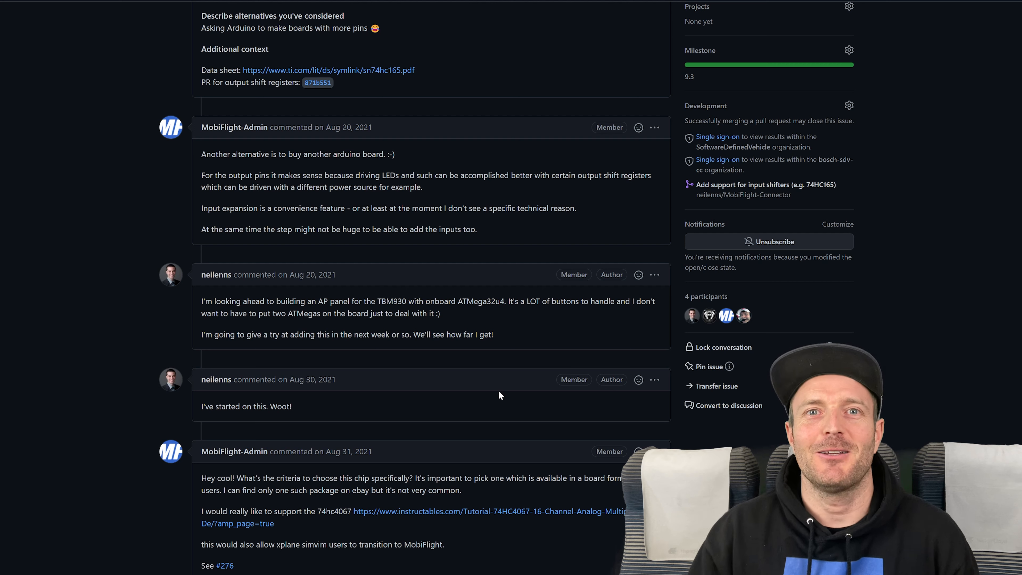
scroll(476, 384, "up", 6)
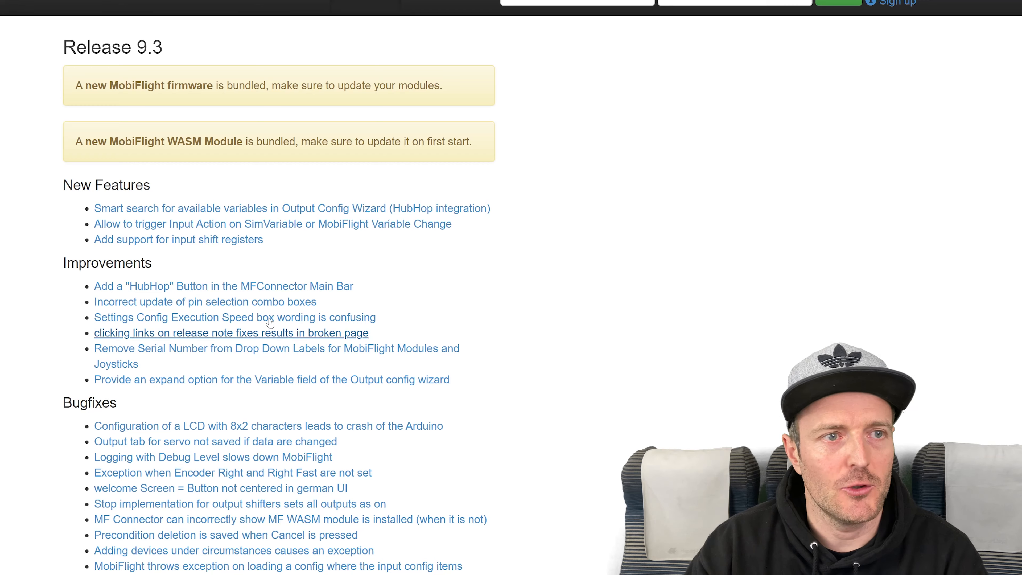
Review the Release 9.3 improvements, open the HubHop website from MobiFlight Connector, dismiss the sign-in window, and return to the release notes
scroll(386, 298, "down", 3)
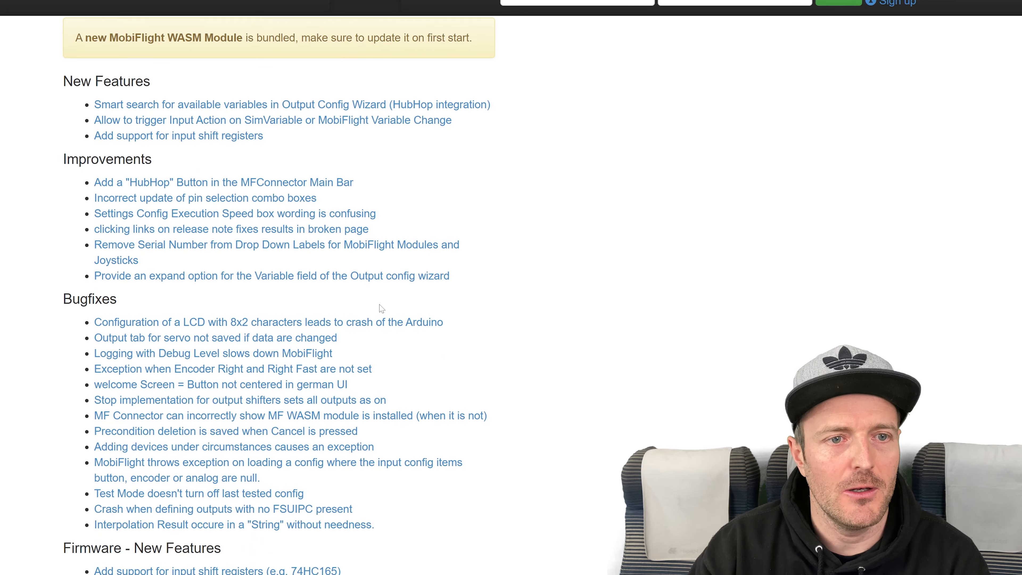
scroll(402, 297, "up", 1)
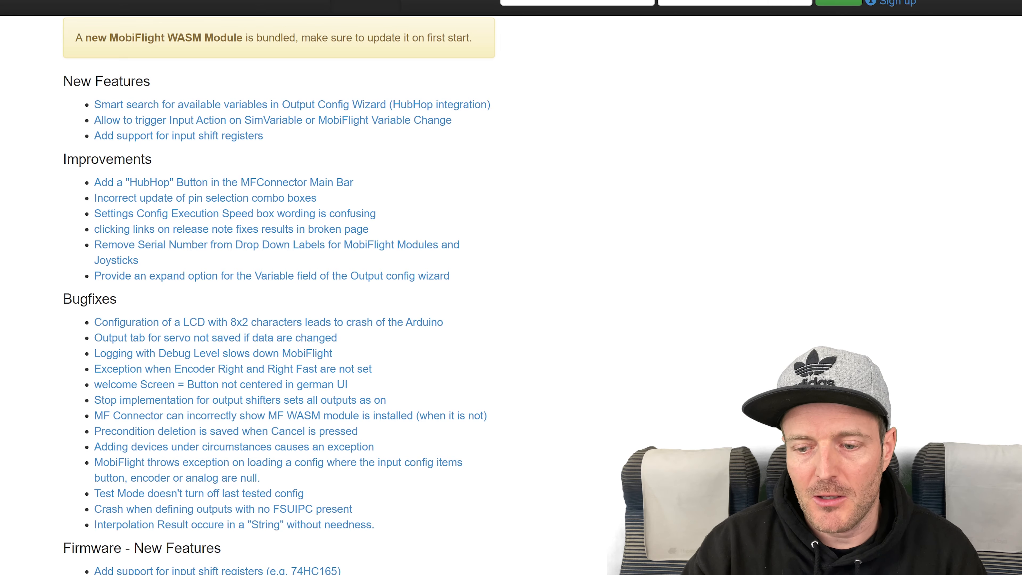
key("alt+Tab")
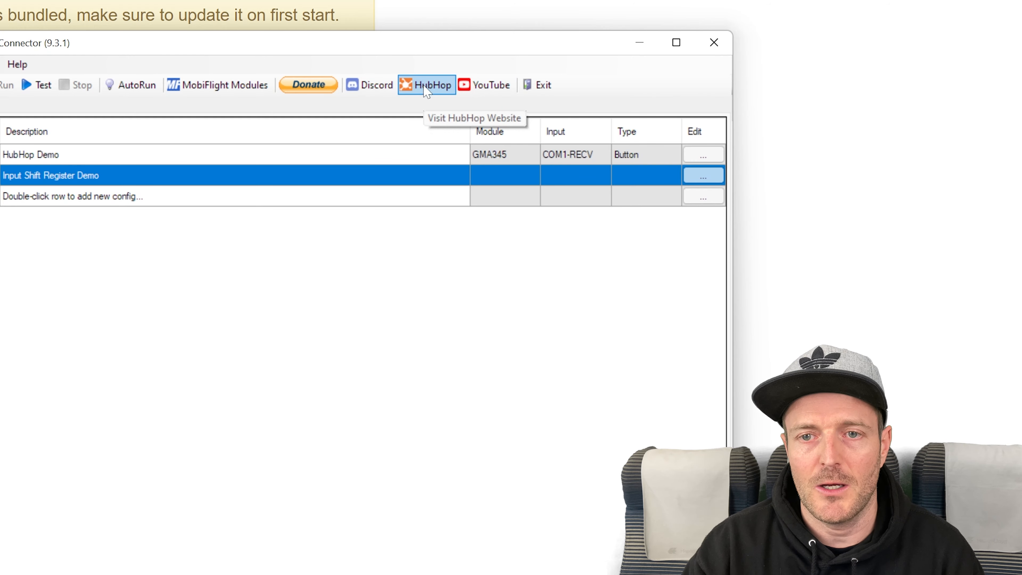
left_click(408, 86)
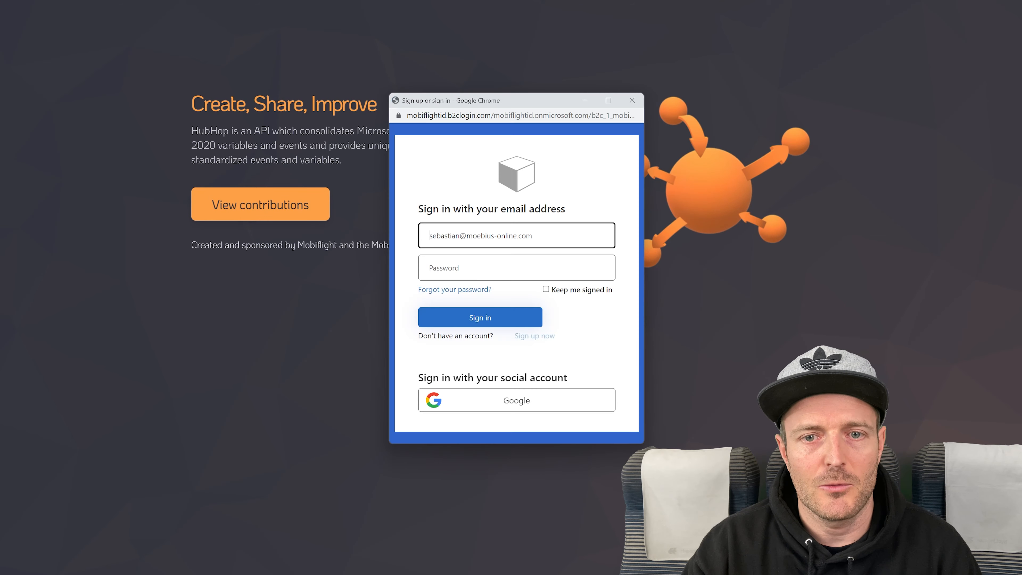
left_click(632, 100)
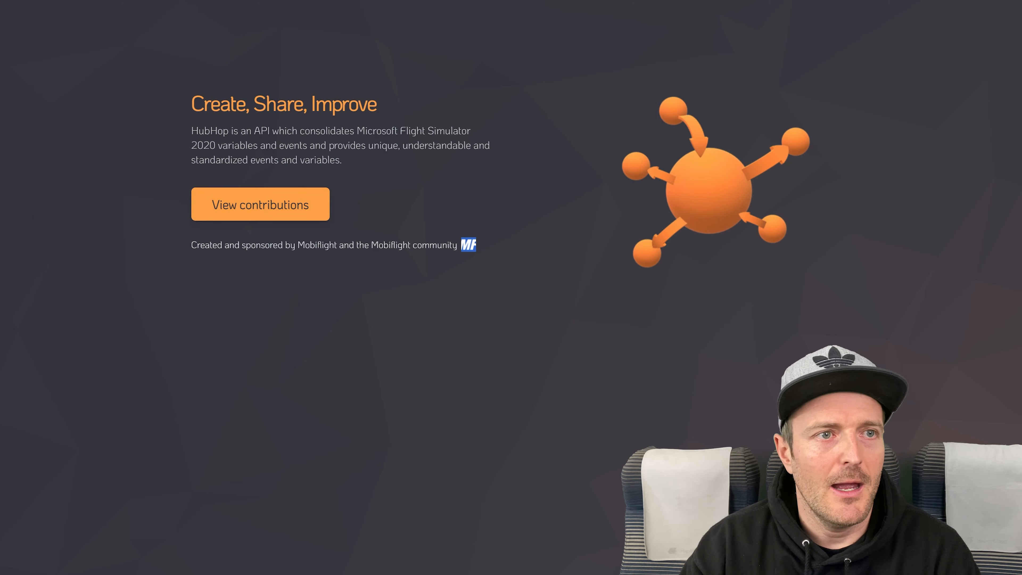
key("alt+Tab")
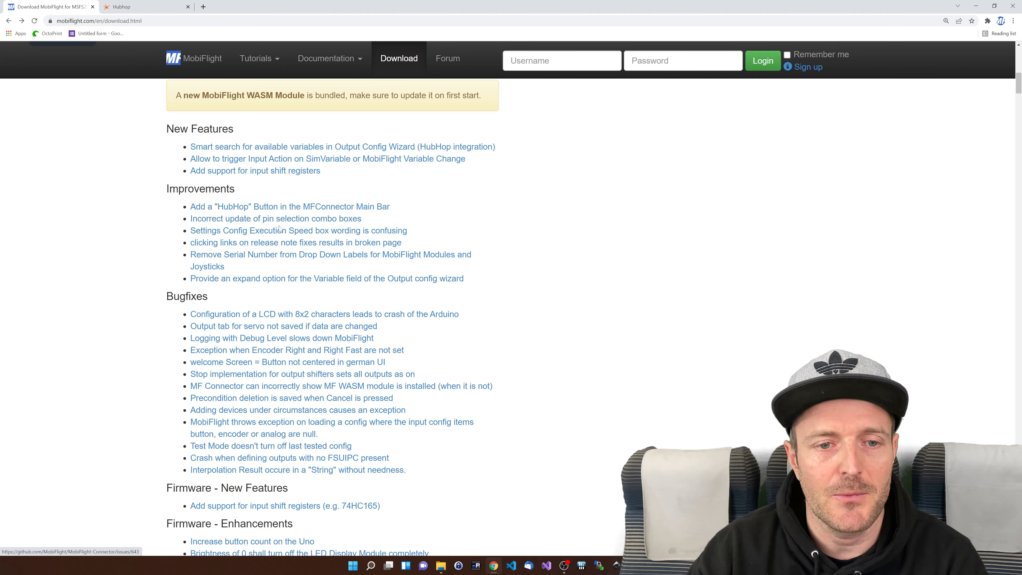
In MobiFlight Connector, open the MobiFlight Modules settings, expand GMA345, and examine the InputShifter's pin settings and available data pins
key("alt+Tab")
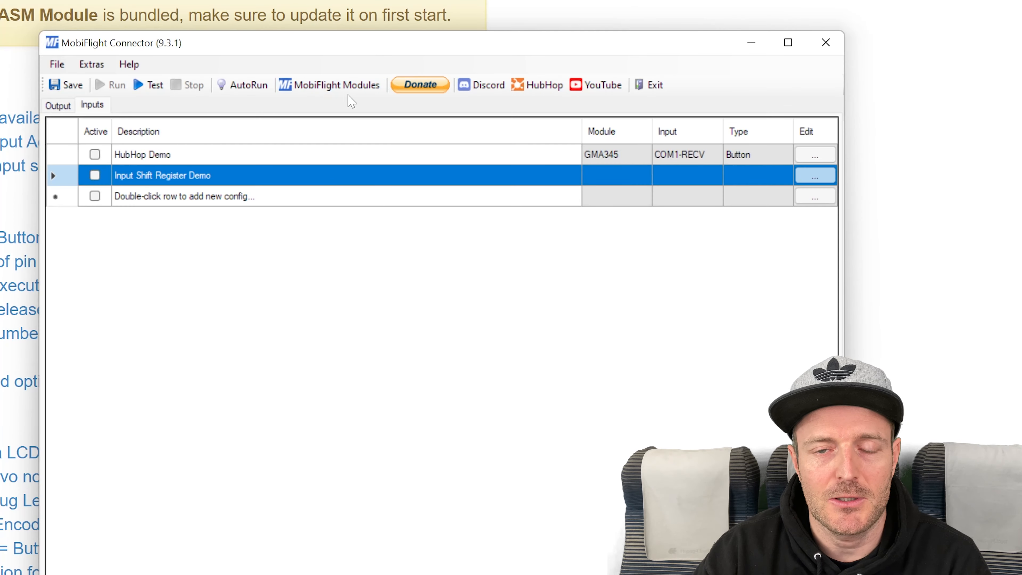
left_click(423, 130)
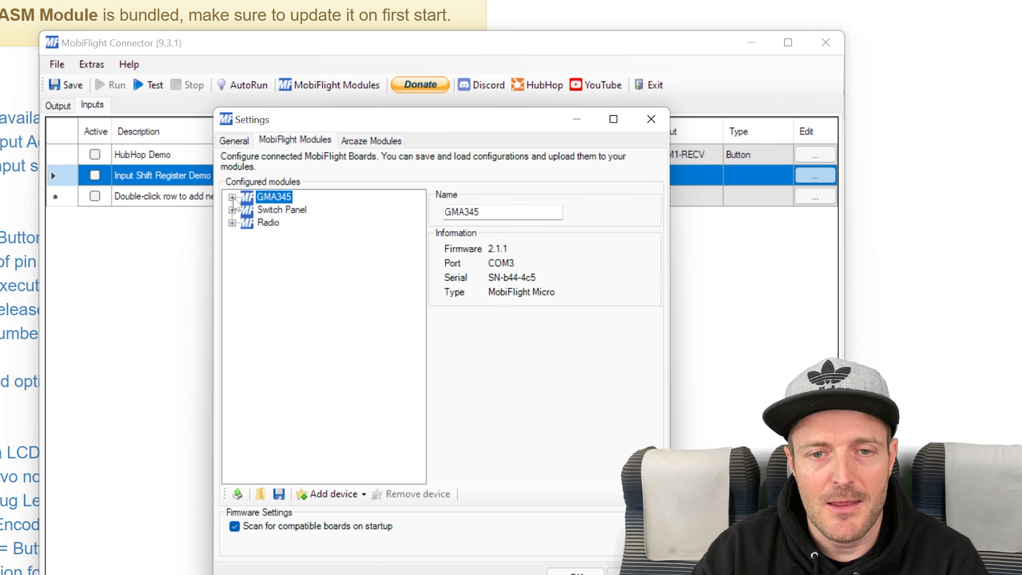
left_click(232, 197)
left_click(285, 212)
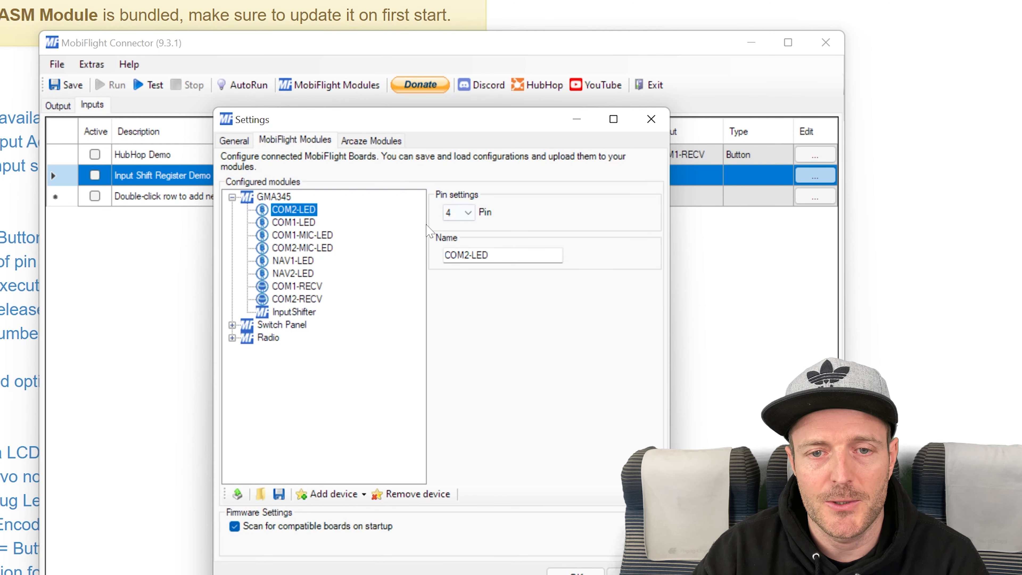
left_click(302, 226)
left_click(302, 313)
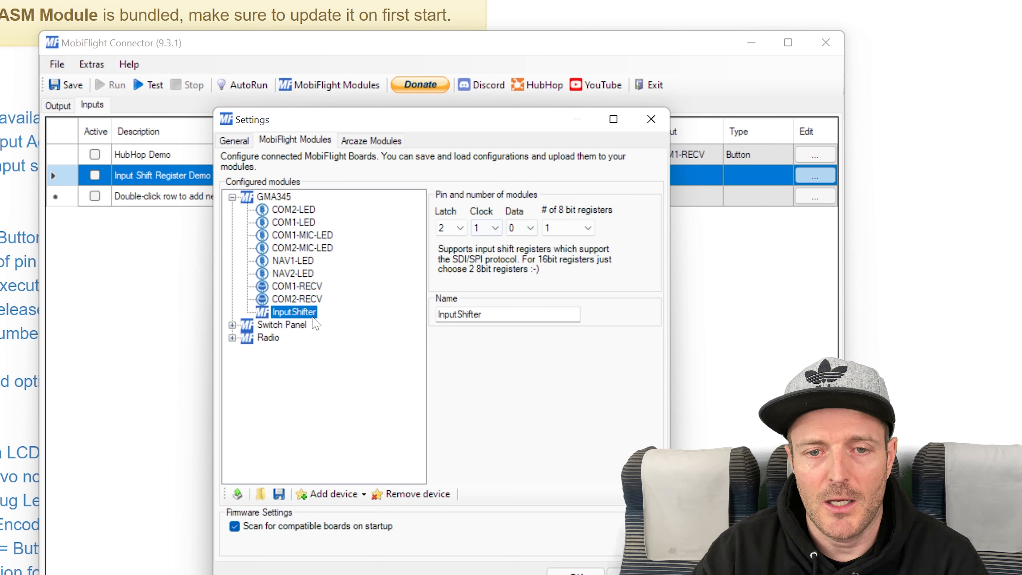
left_click(527, 229)
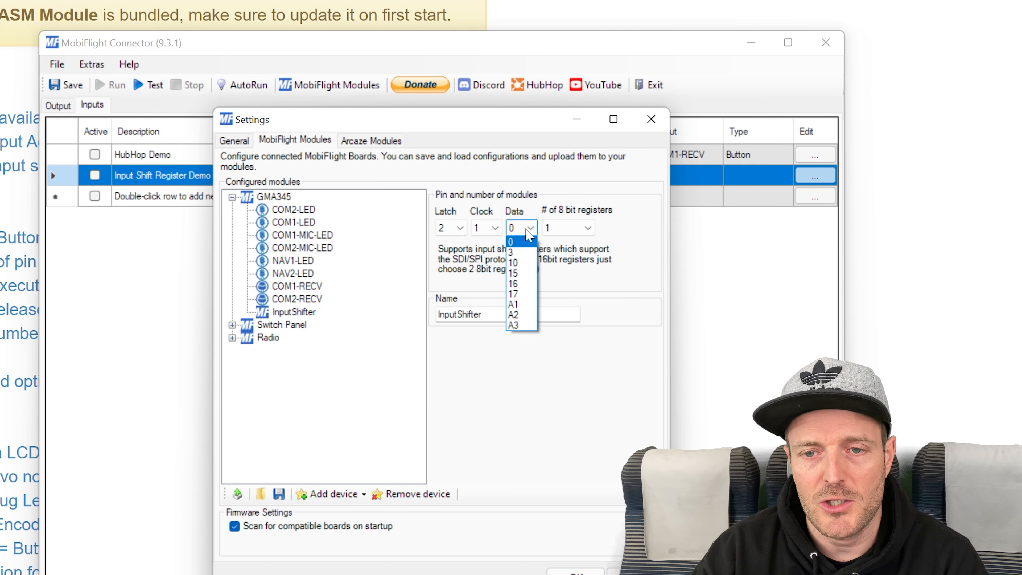
left_click(530, 232)
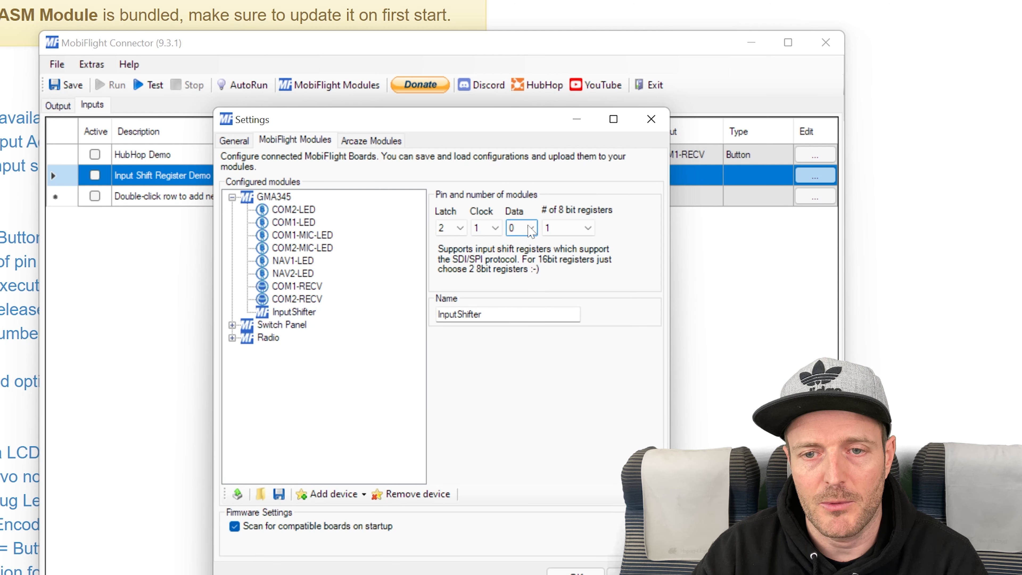
Check the InputShifter's latch pin choices and set its data pin to 10
left_click(454, 230)
left_click(455, 241)
left_click(523, 229)
left_click(525, 230)
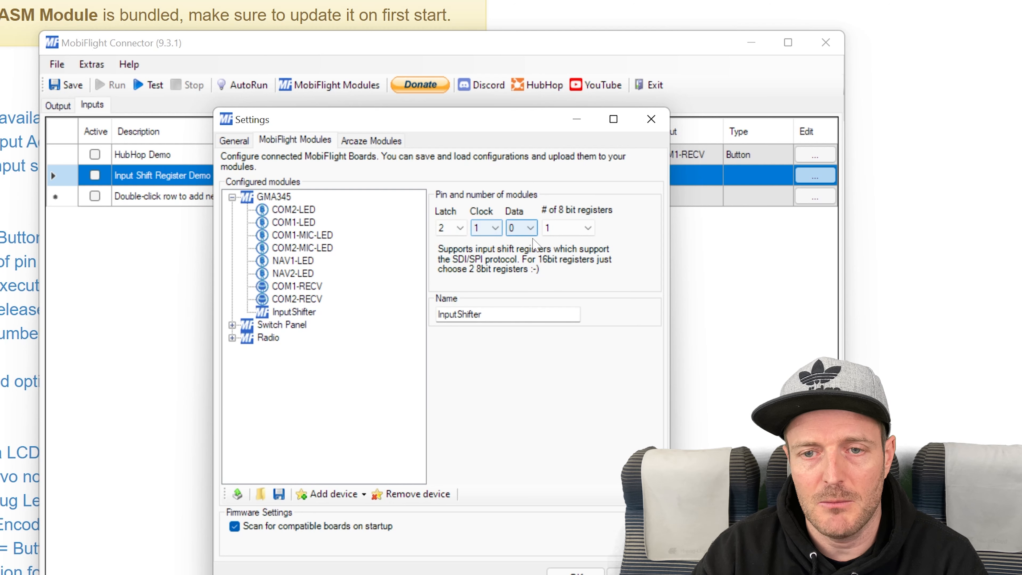
left_click(523, 228)
left_click(517, 263)
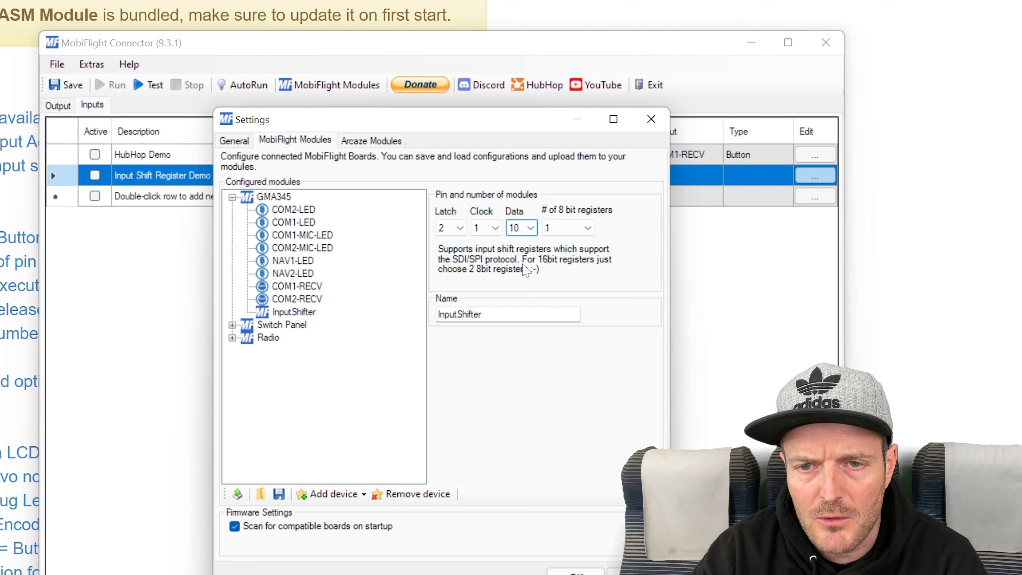
Reselect the InputShifter under GMA345, check its available data pins, and set its latch pin to 0
left_click(302, 298)
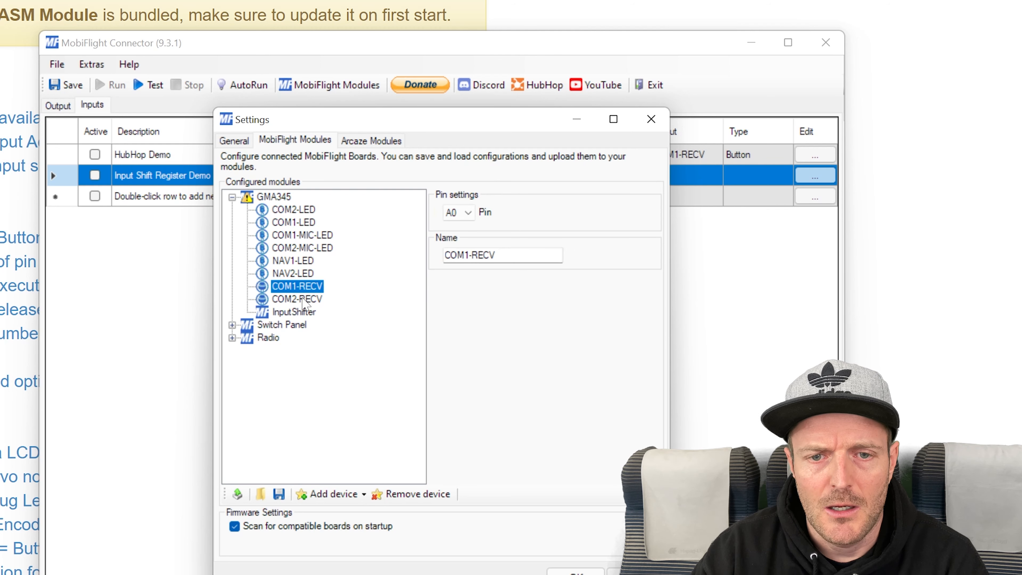
left_click(290, 312)
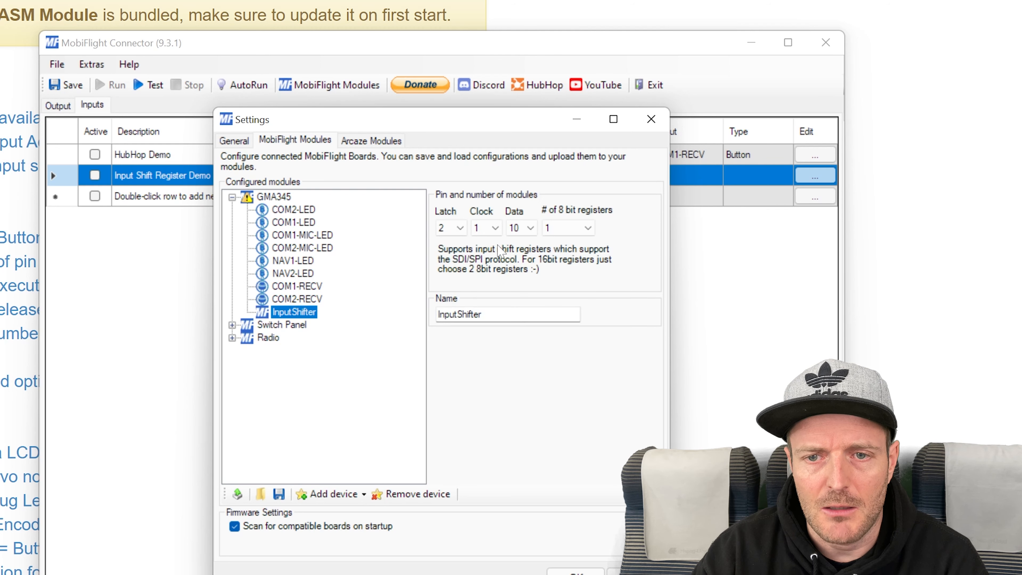
left_click(522, 228)
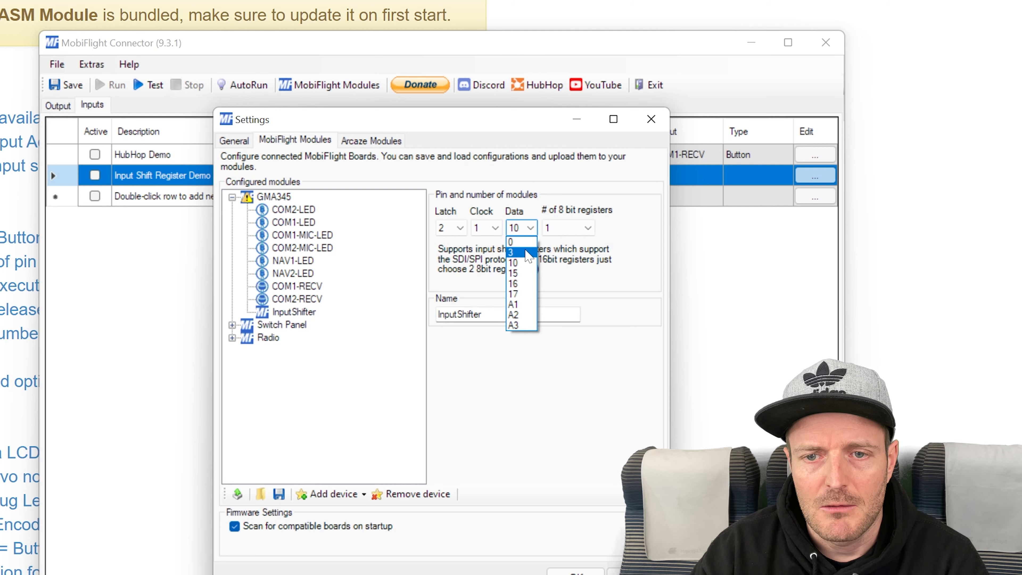
left_click(452, 231)
left_click(455, 229)
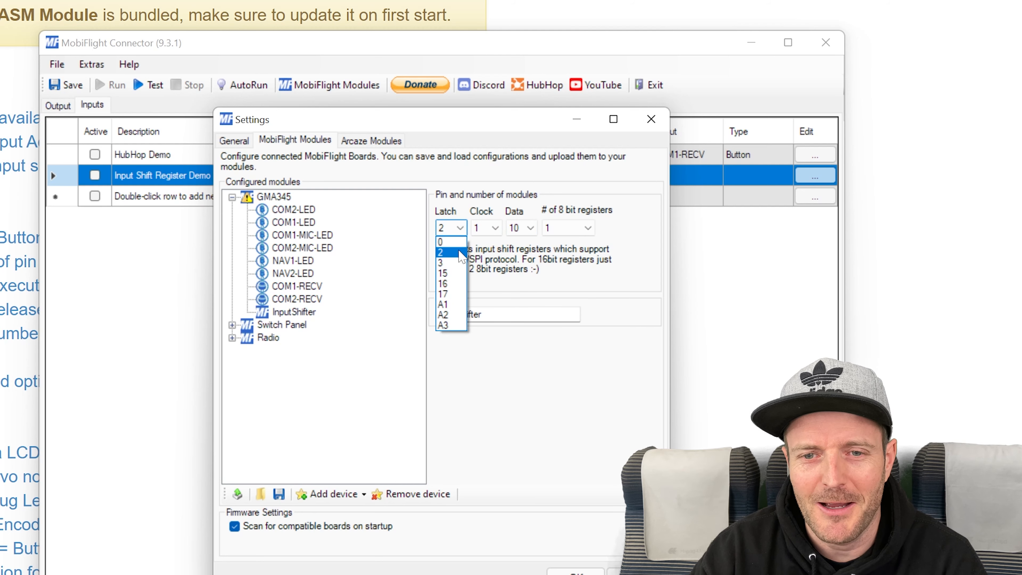
left_click(443, 242)
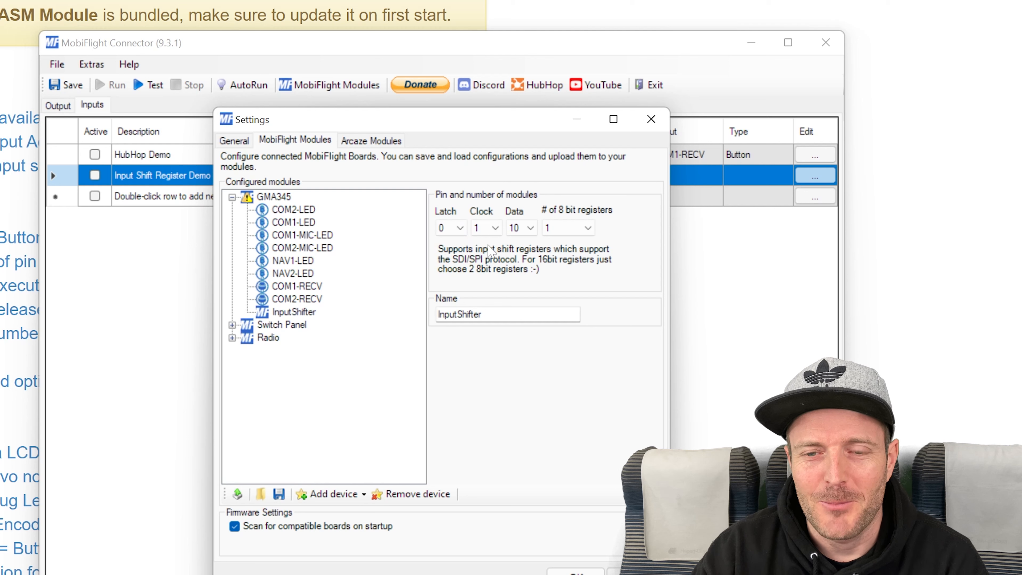
Set the InputShifter's data pin to 2 and its latch pin to 3
left_click(530, 228)
left_click(522, 240)
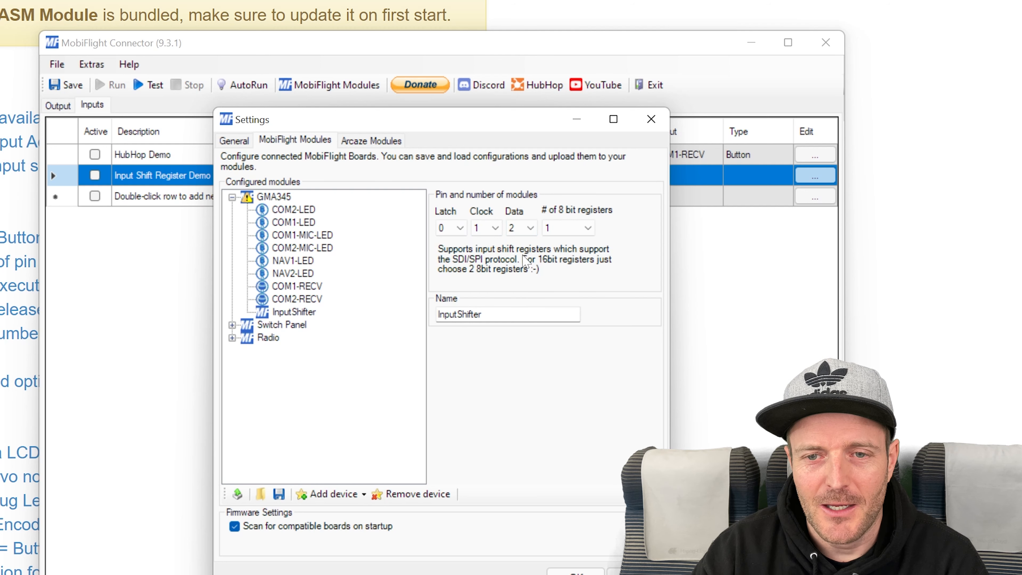
left_click(458, 232)
left_click(454, 263)
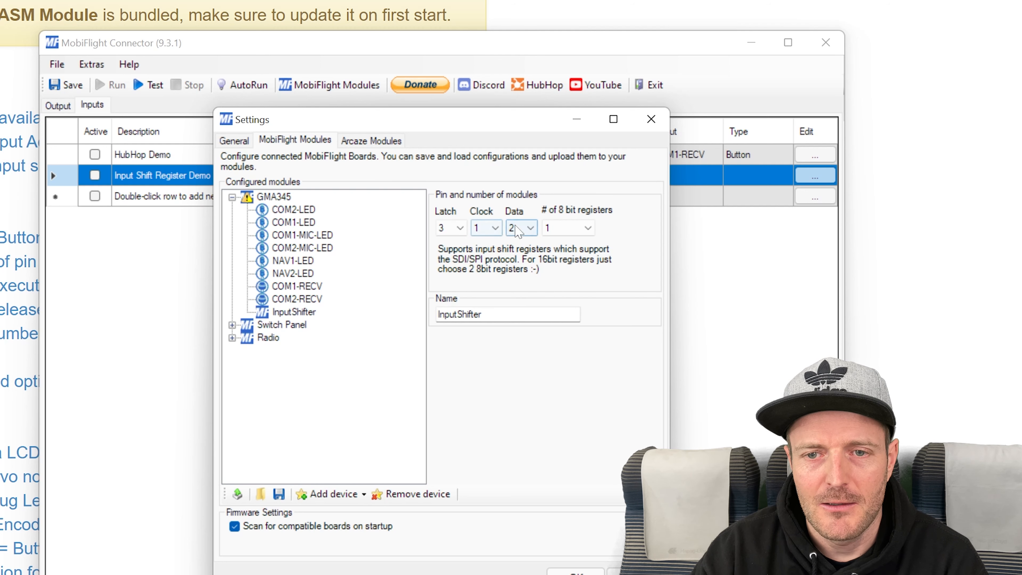
Set the InputShifter's data pin to 0 and its latch pin to 2
left_click(530, 229)
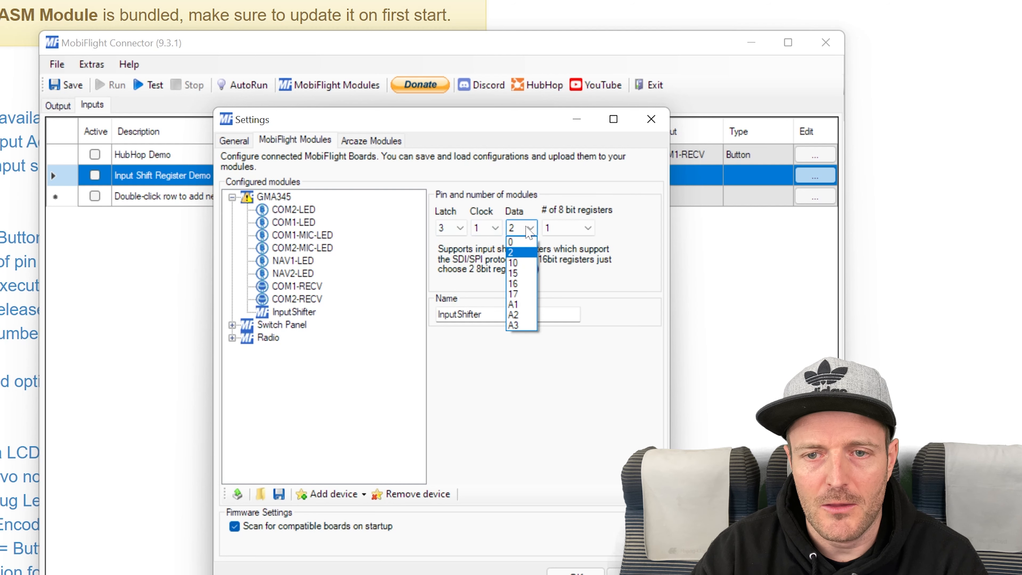
left_click(511, 242)
left_click(458, 229)
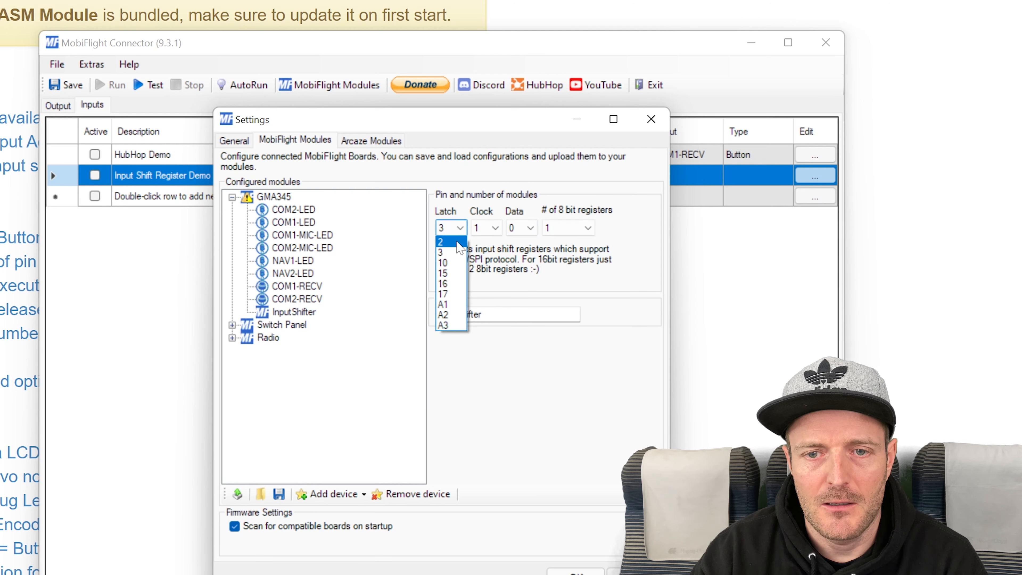
left_click(458, 242)
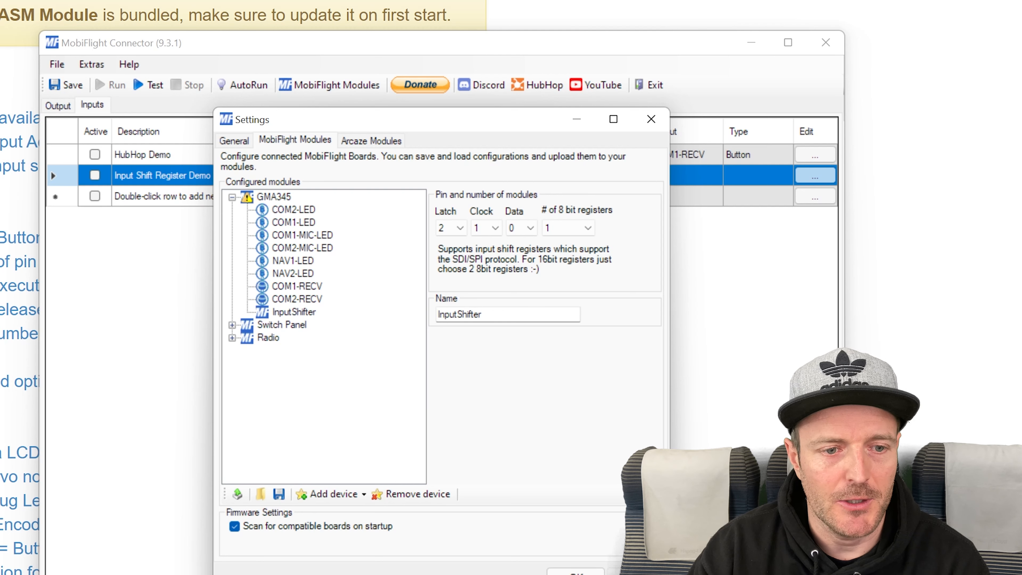
Start closing the Settings dialog, cancel at the hint about changes not uploaded, and show the General settings with Config Execution Speed
left_click(576, 571)
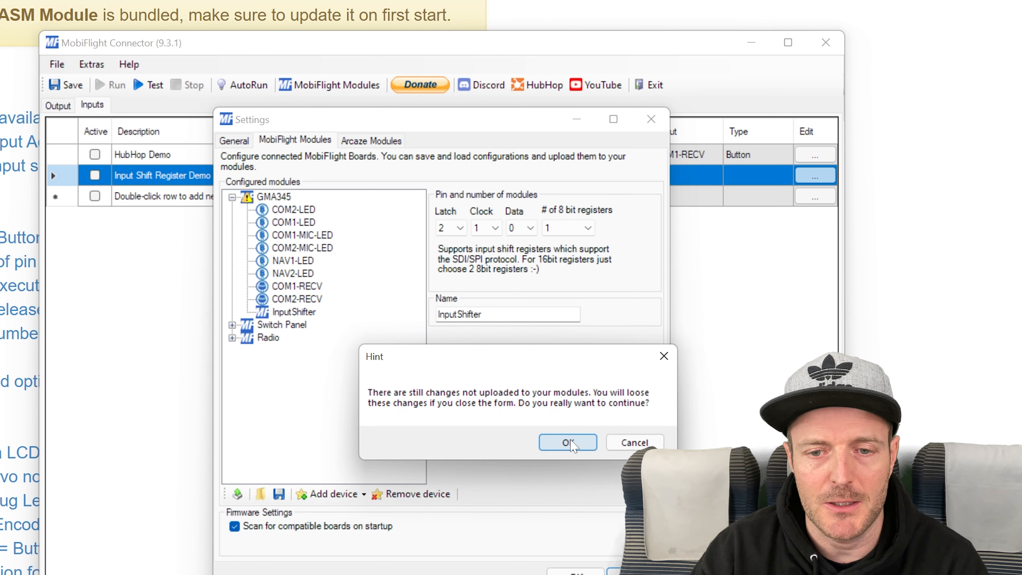
left_click(568, 442)
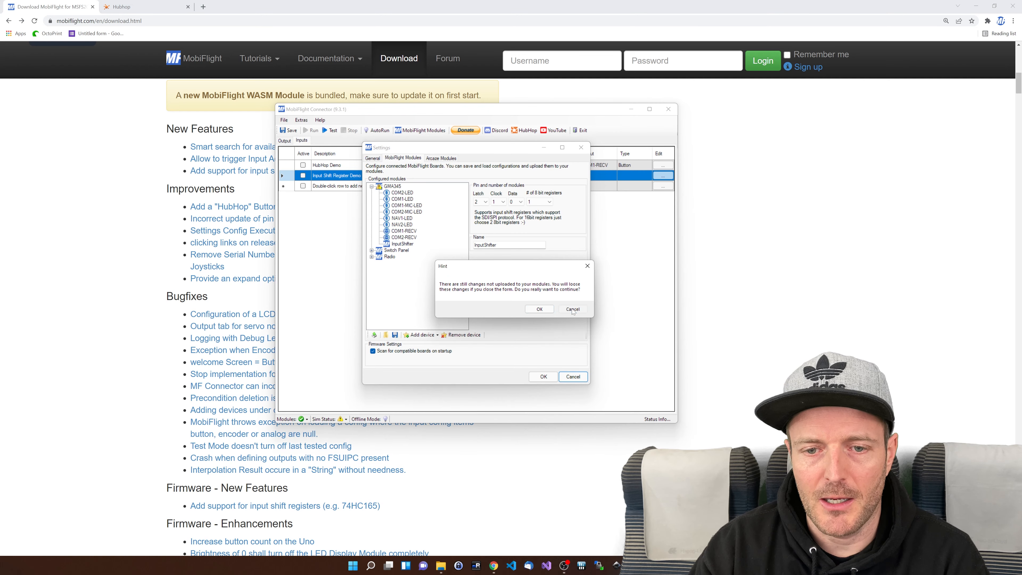
left_click(573, 309)
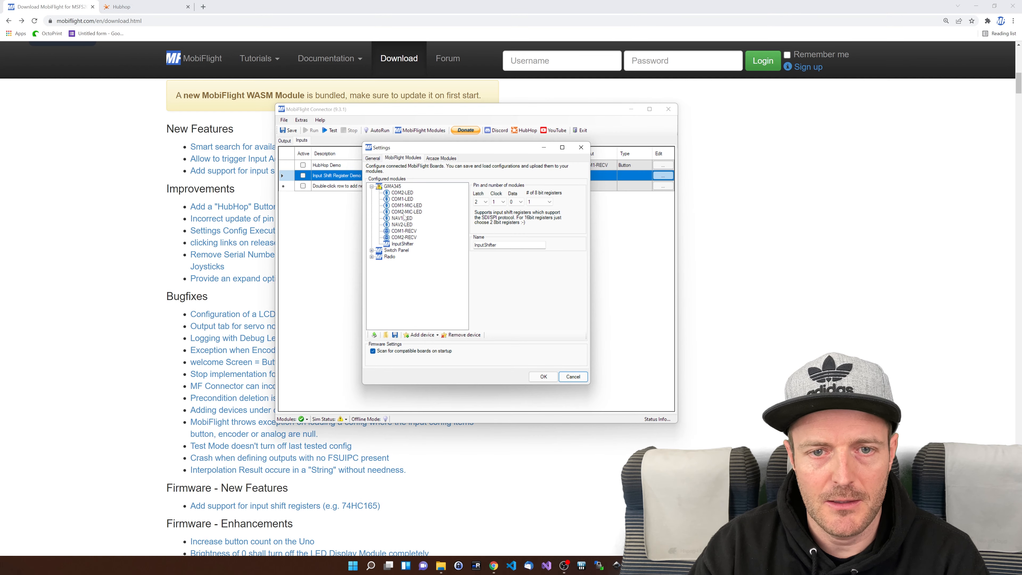
right_click(390, 187)
left_click(372, 158)
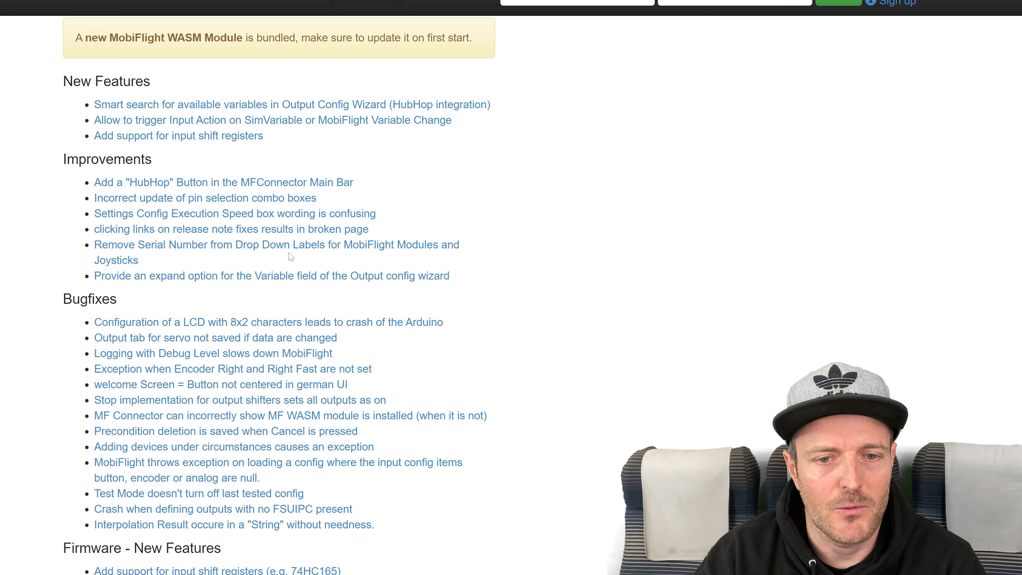
Review the remaining improvements in the Release 9.3 notes, then return to MobiFlight Connector and close the Settings dialog
scroll(334, 251, "down", 1)
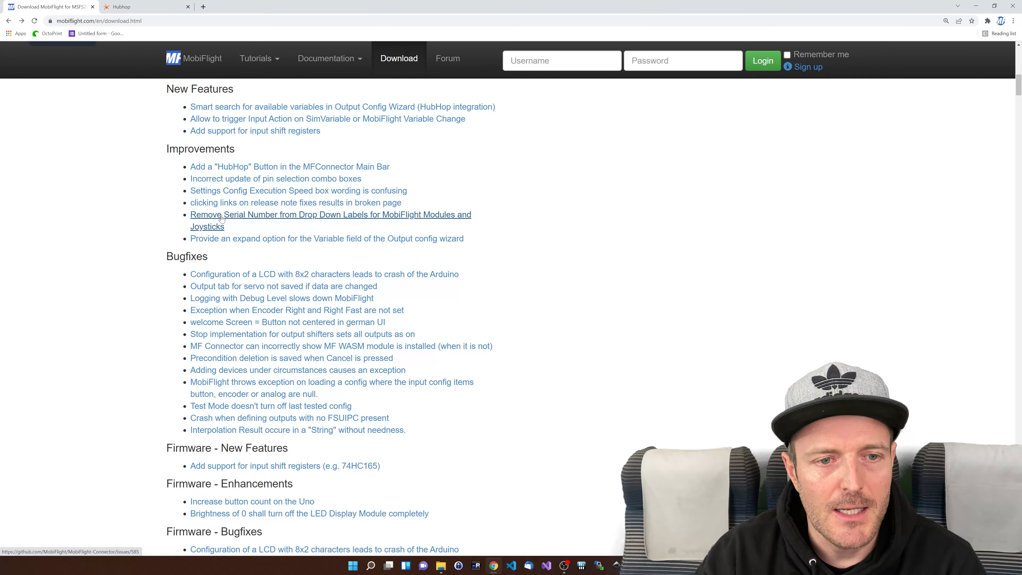
left_click_drag(221, 217, 125, 218)
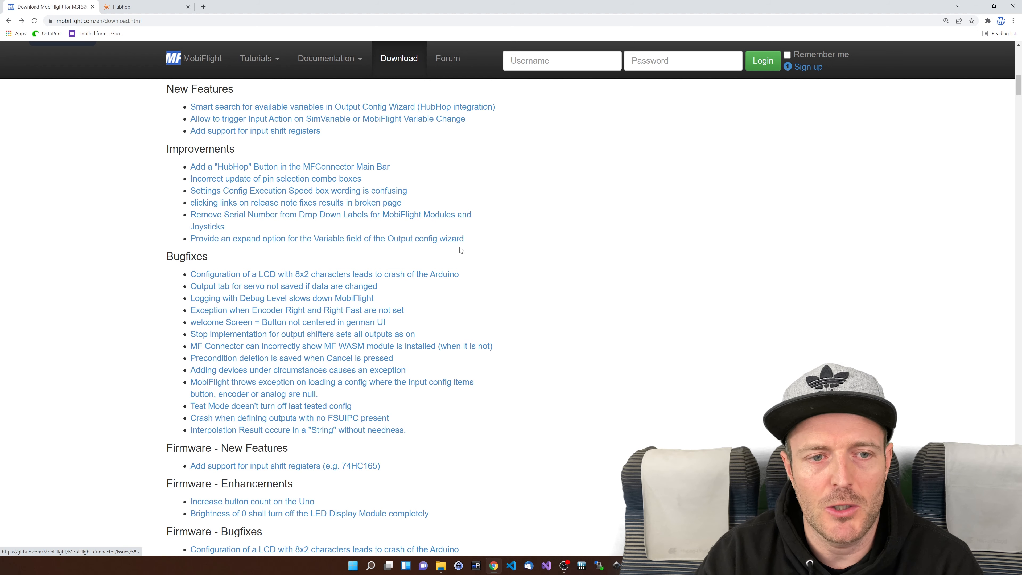
left_click(651, 565)
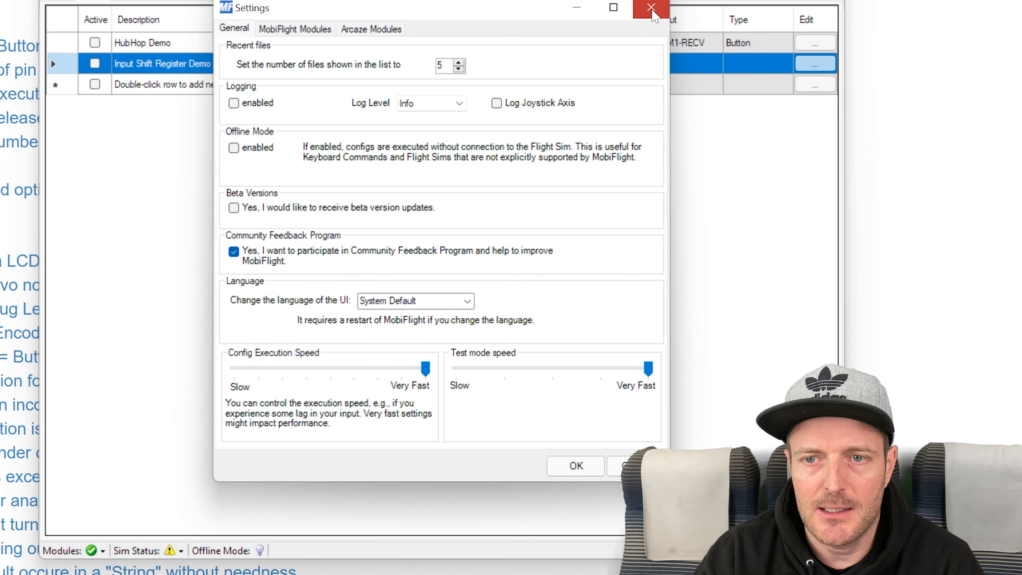
left_click(581, 148)
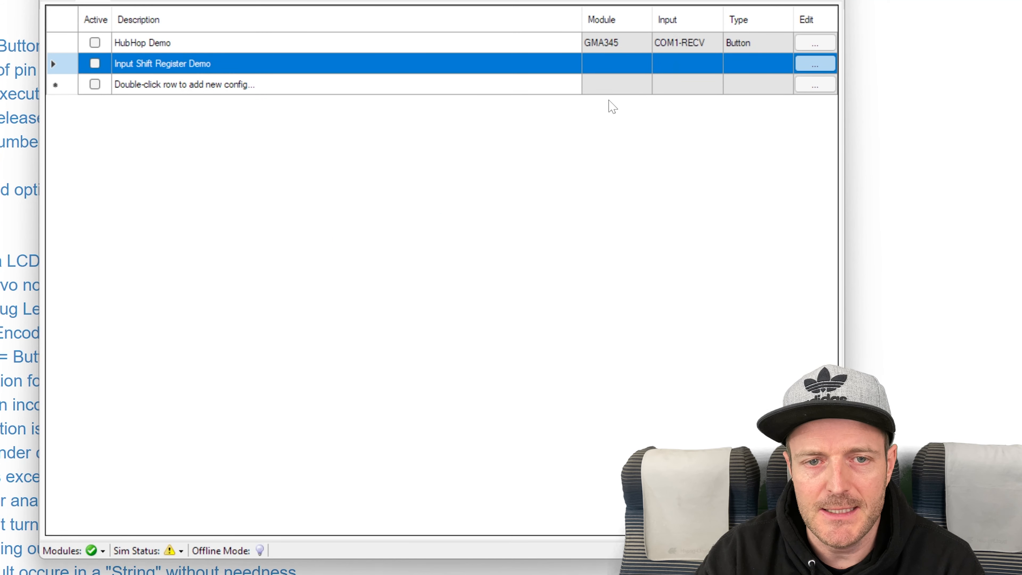
Check the list of connected modules in the status bar, then show the output configs
left_click(103, 550)
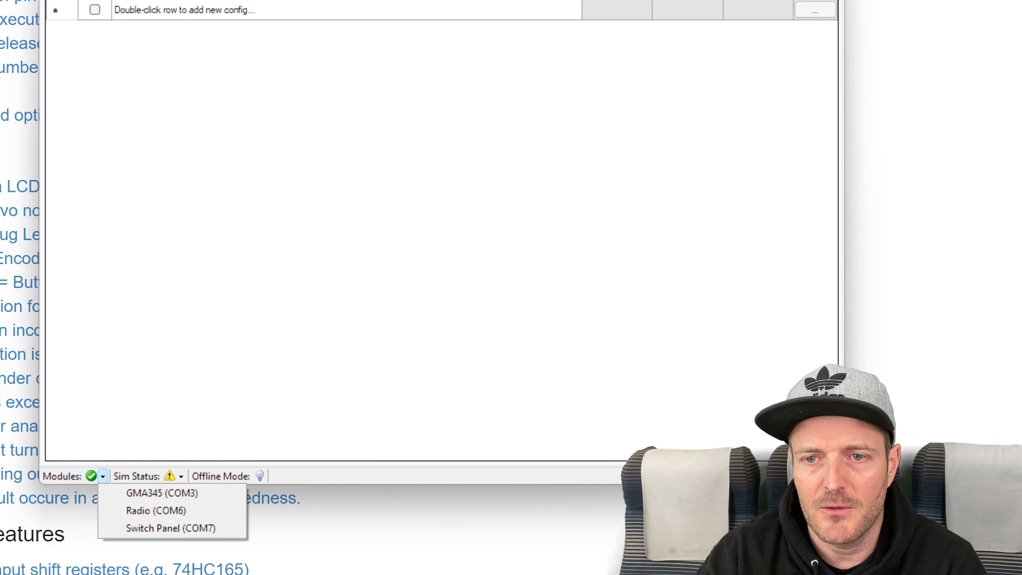
key("Escape")
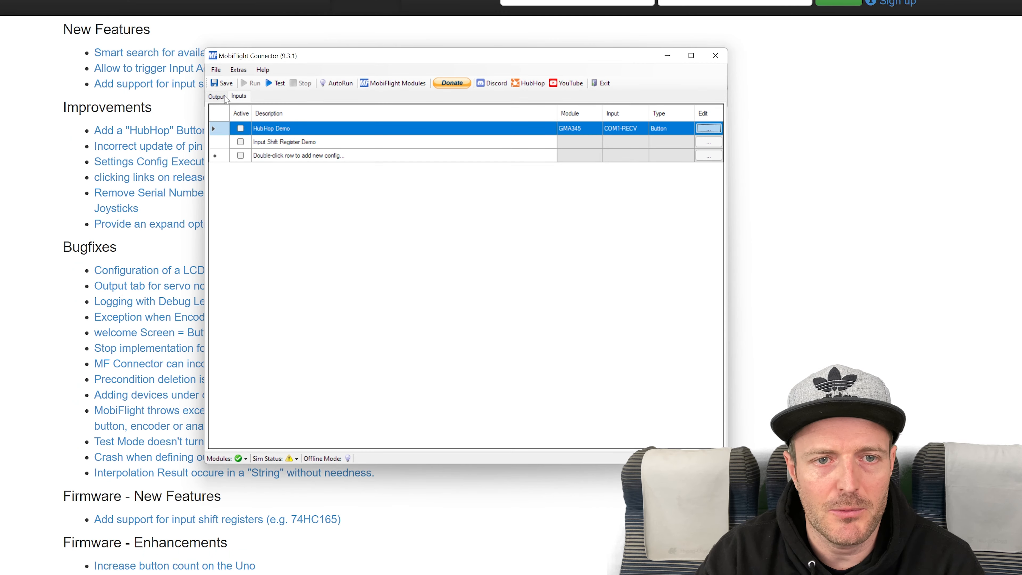
left_click(220, 97)
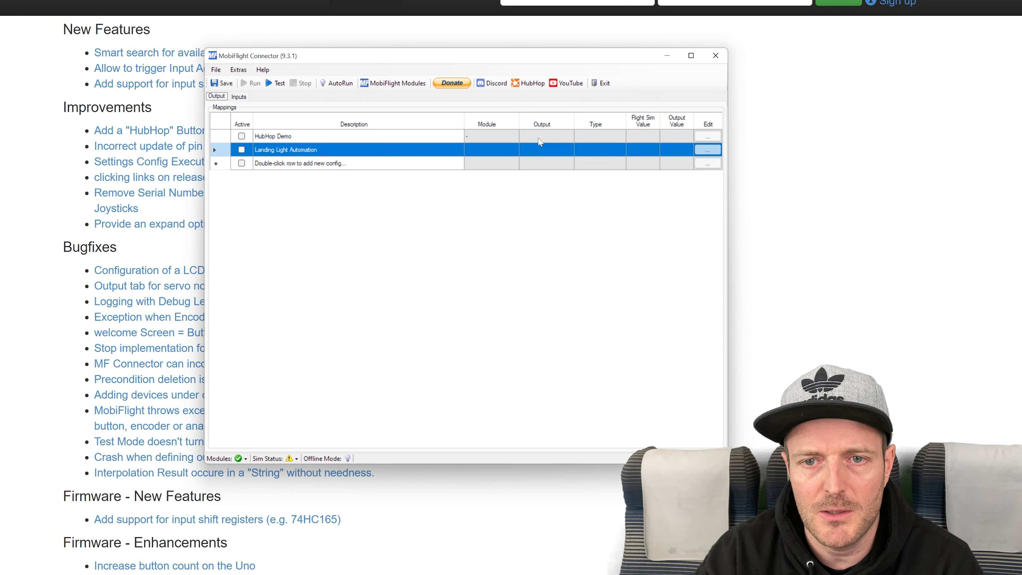
Assign the HubHop Demo output config to module GMA345 with type Pin and output COM2-LED
left_click(372, 134)
left_click(377, 149)
left_click(433, 138)
left_click(710, 134)
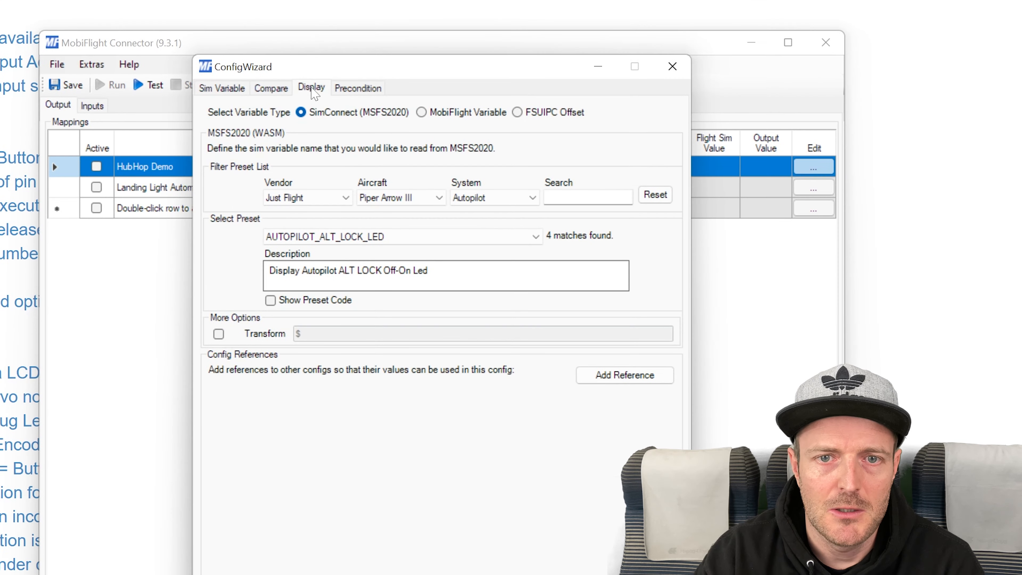
left_click(394, 88)
left_click(346, 179)
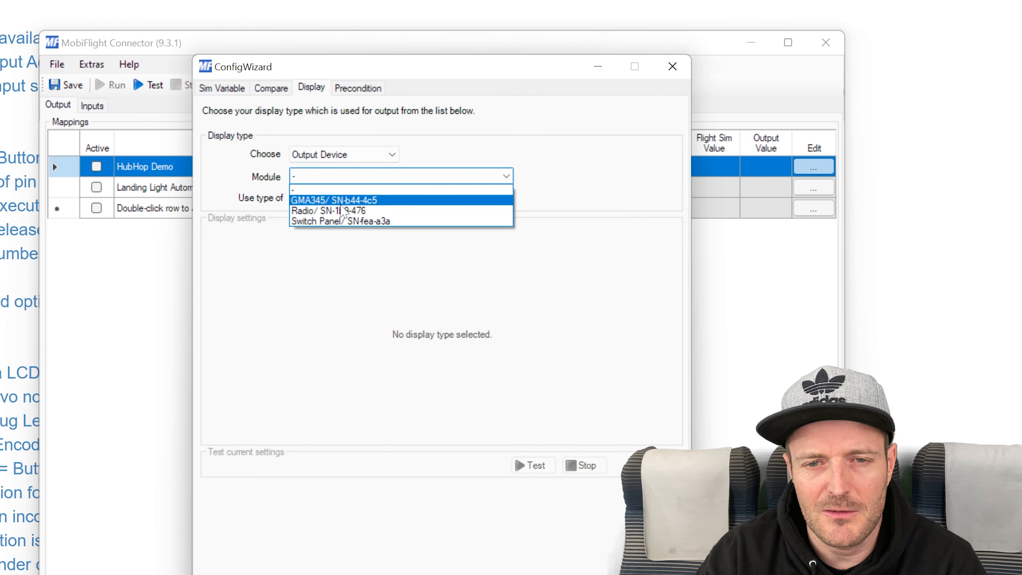
left_click(342, 200)
left_click(435, 197)
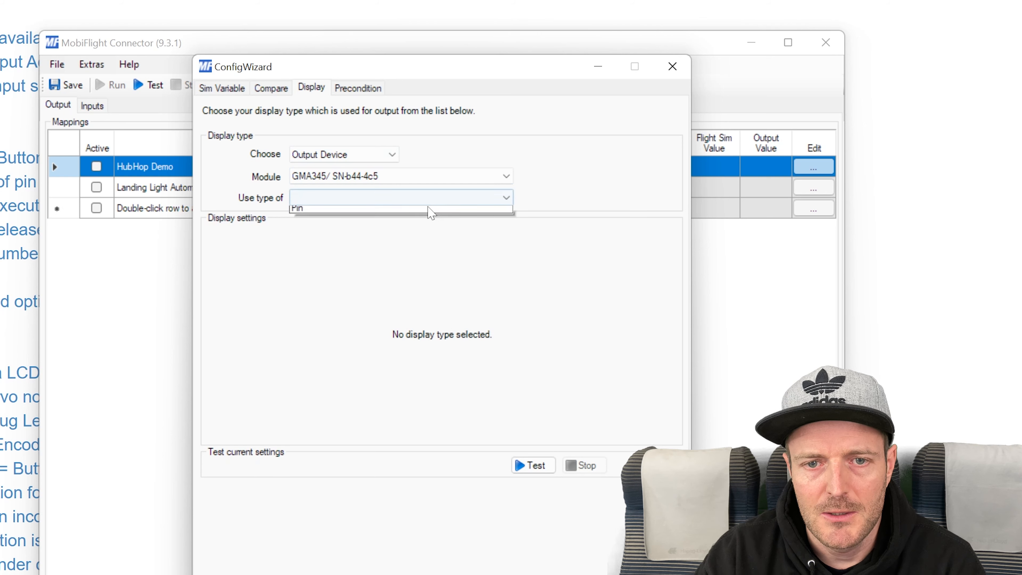
left_click(352, 212)
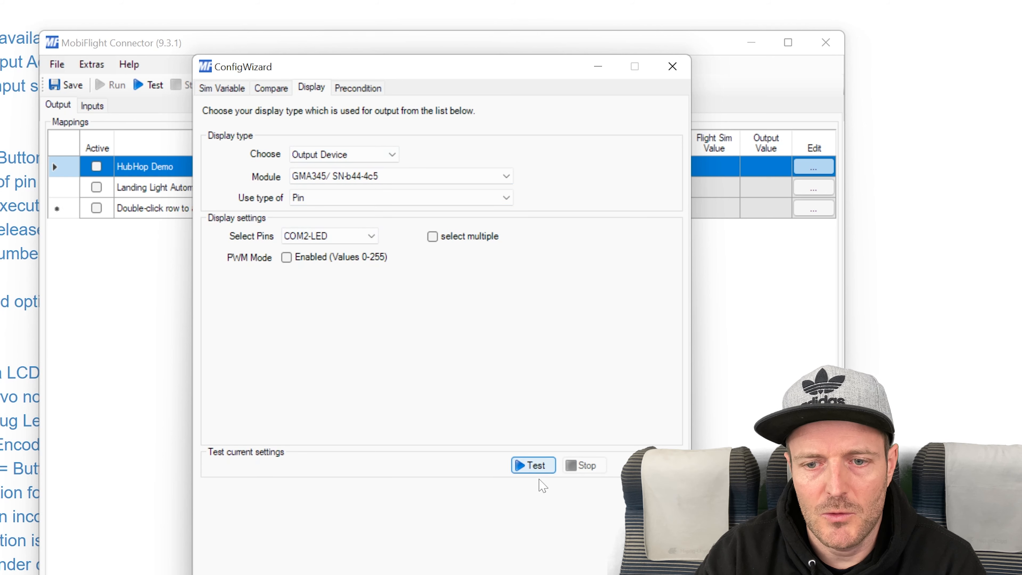
key("Return")
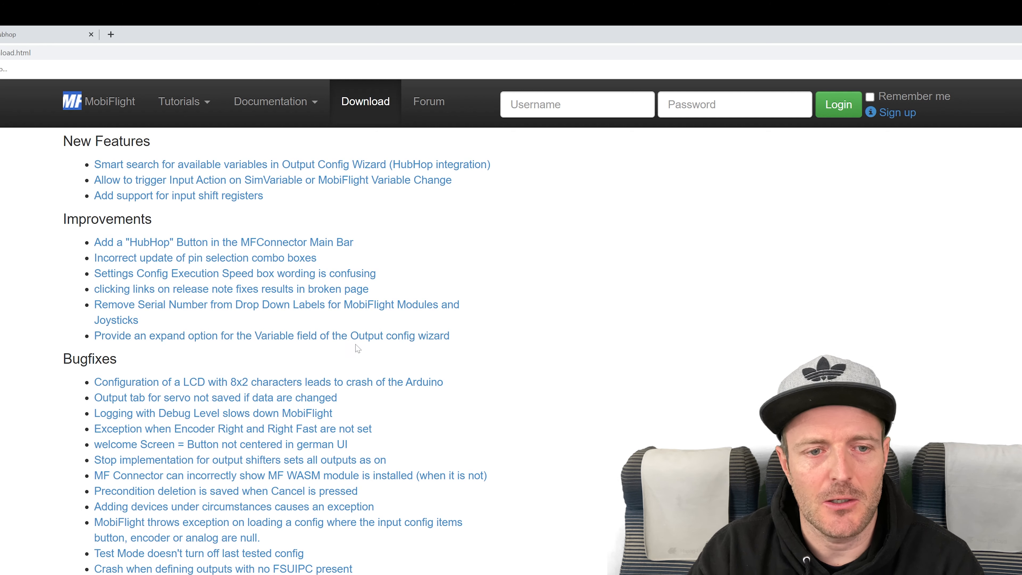
Return to MobiFlight Connector, show the HubHop Demo output config's preset code, expand the code field and close the wizard
key("alt+Tab")
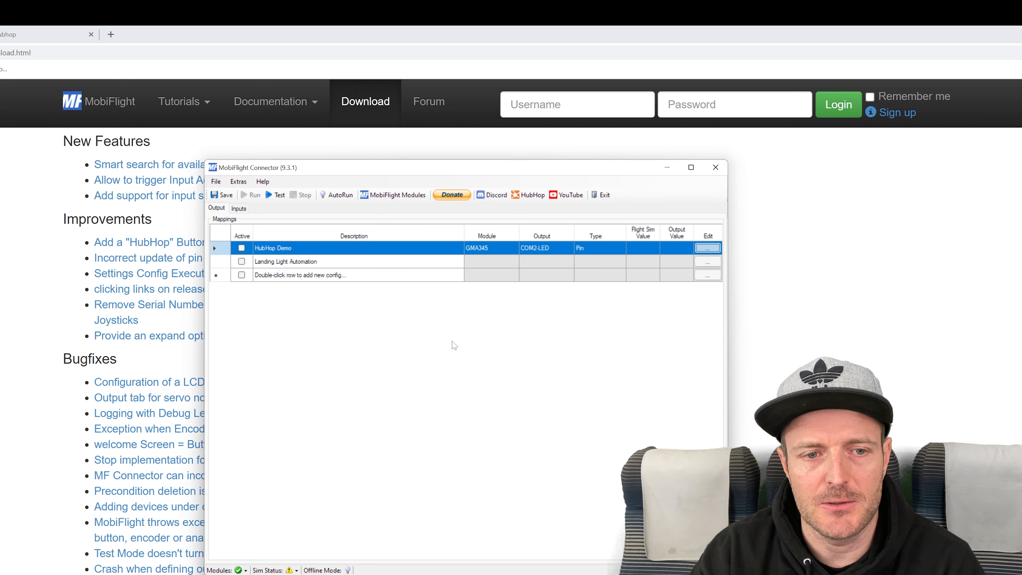
left_click(53, 334)
key("alt+Tab")
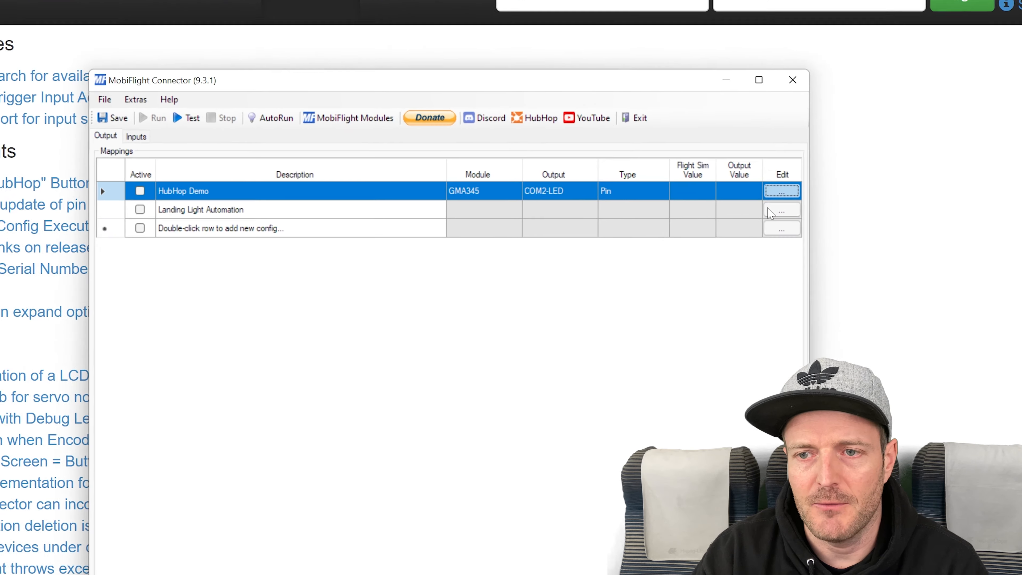
left_click(771, 198)
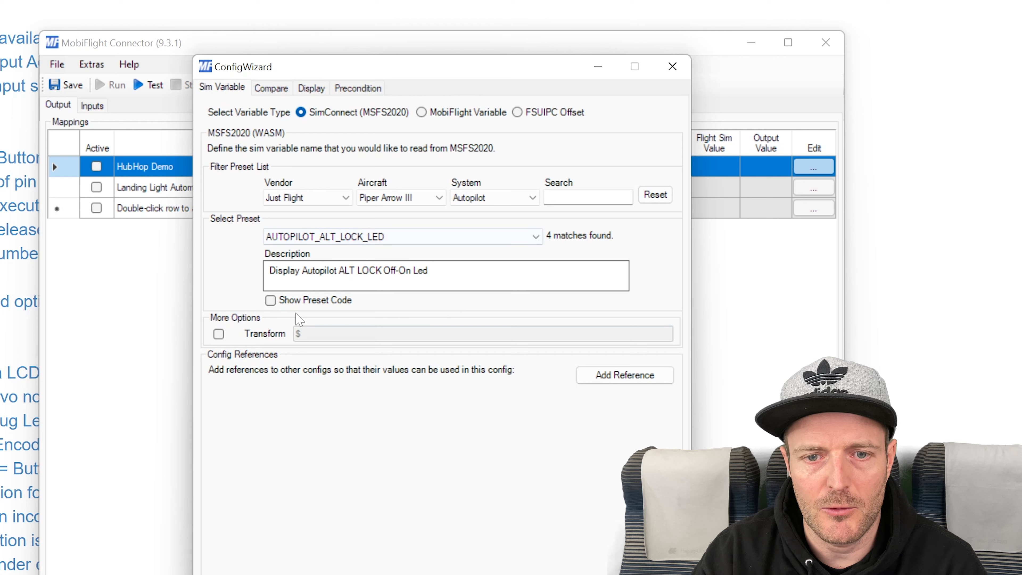
left_click(270, 299)
left_click(647, 322)
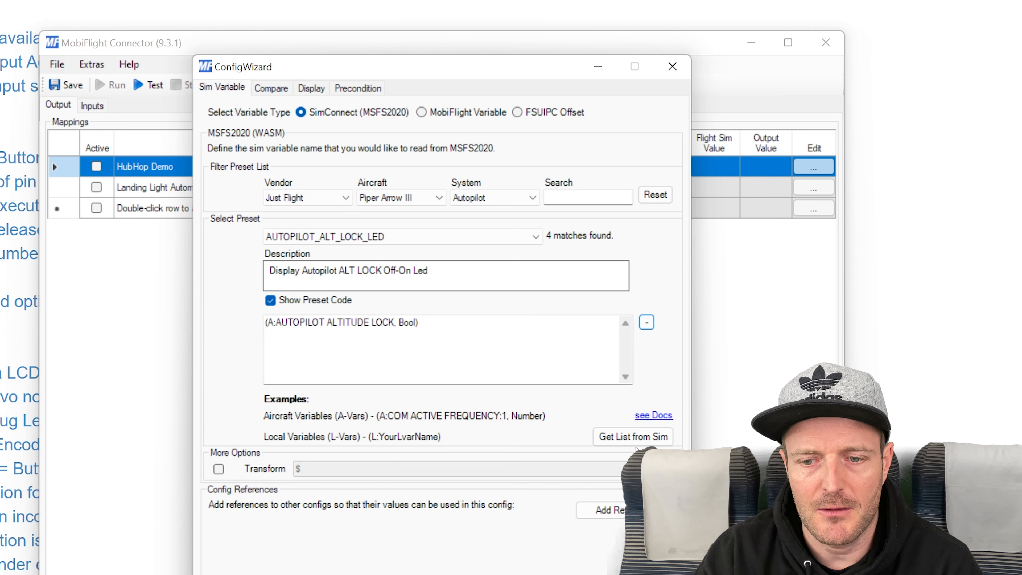
left_click(659, 572)
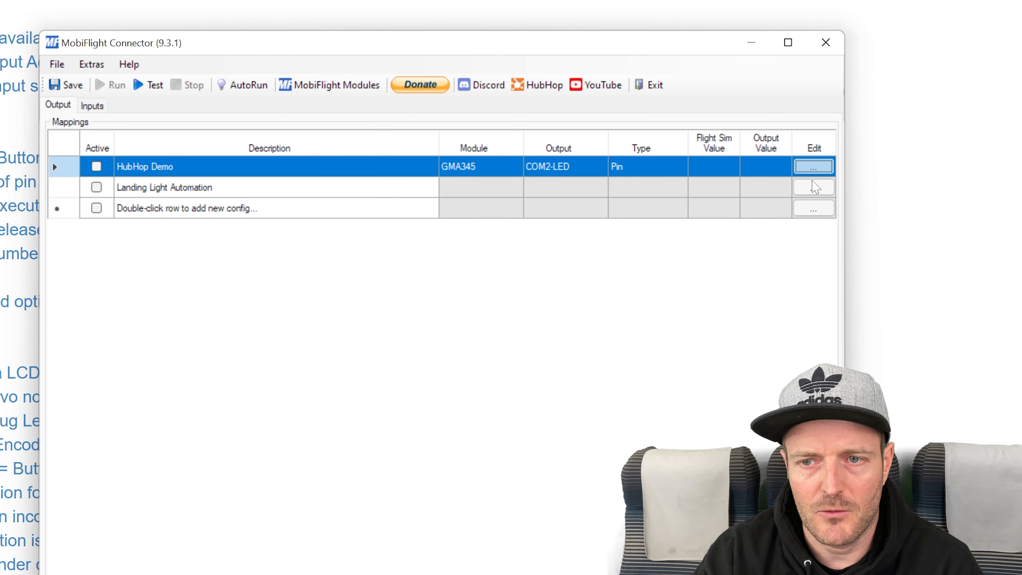
Reopen the HubHop Demo output config, show its preset code once more and close the wizard
left_click(805, 168)
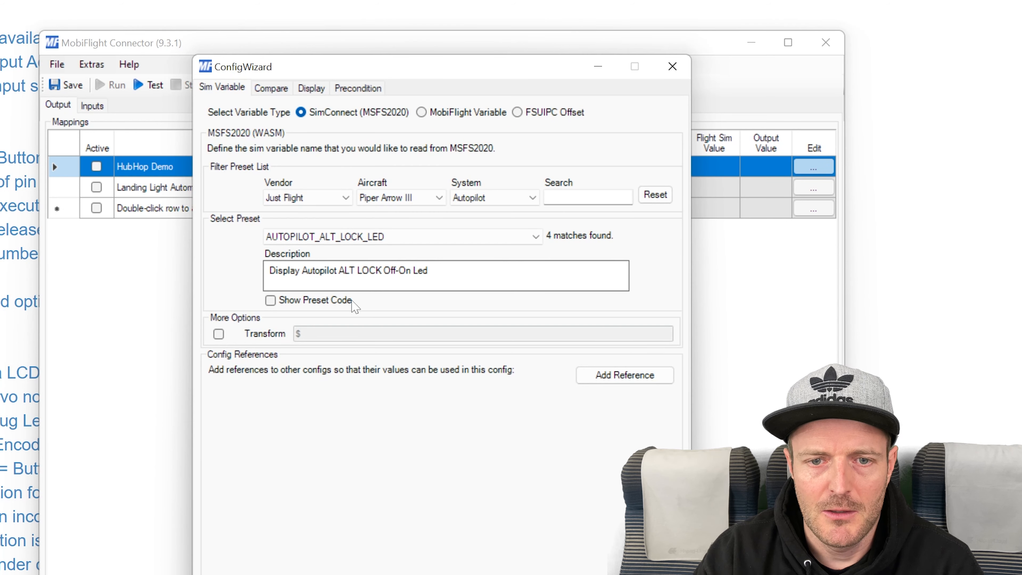
left_click(357, 299)
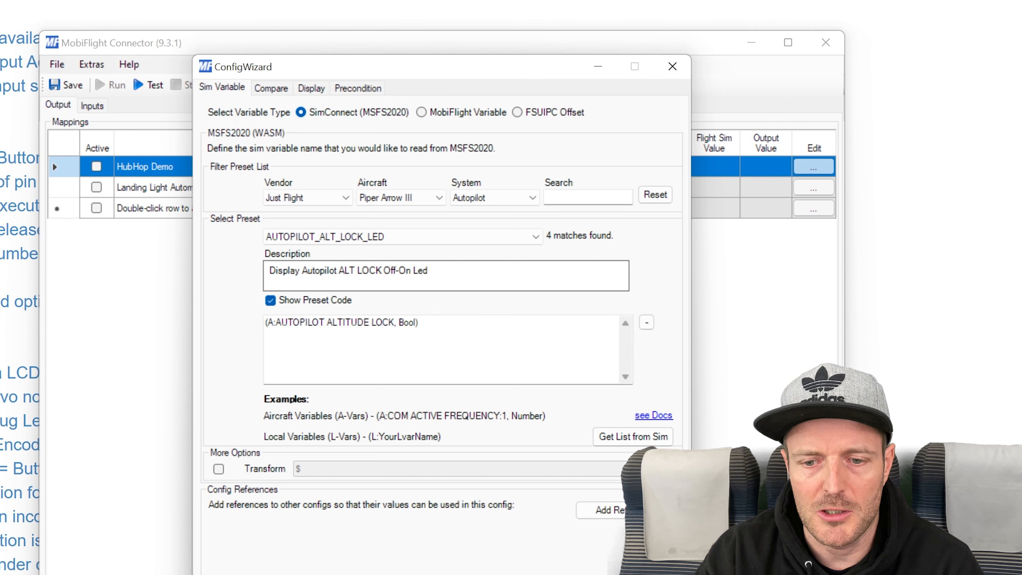
left_click(655, 572)
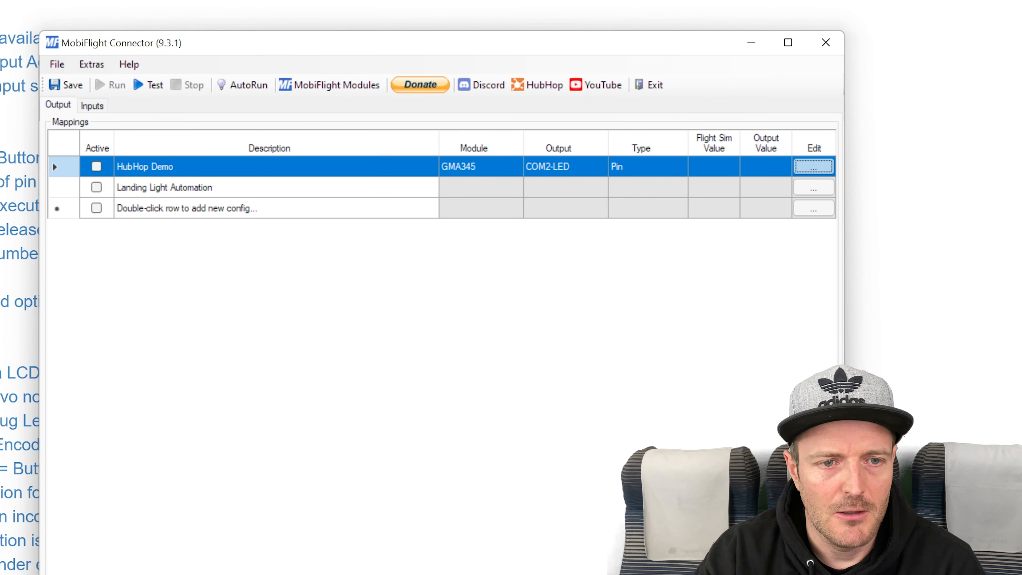
Switch to the release notes in the browser and review the Bugfixes section
left_click(16, 386)
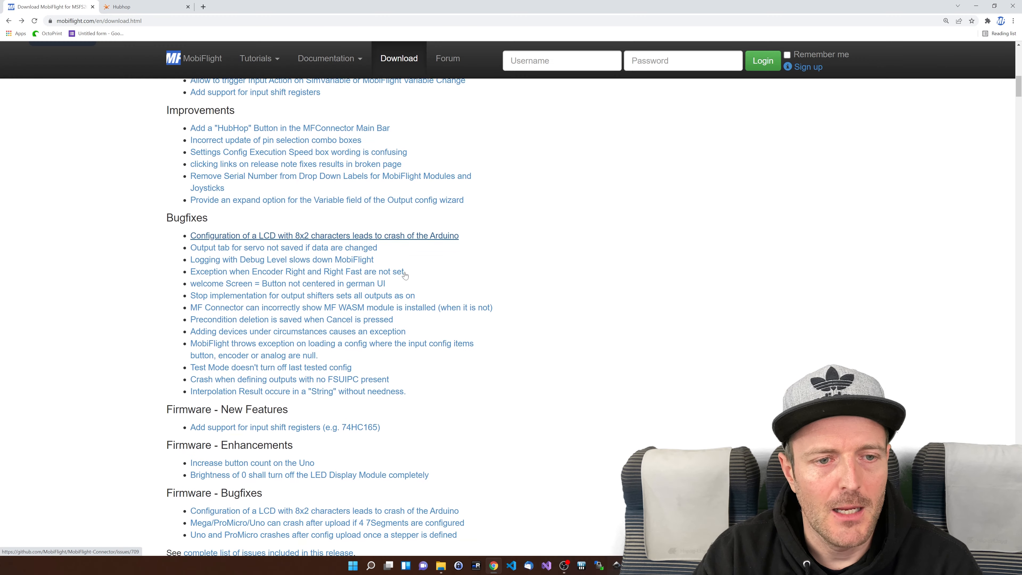
scroll(301, 453, "down", 1)
scroll(405, 275, "down", 1)
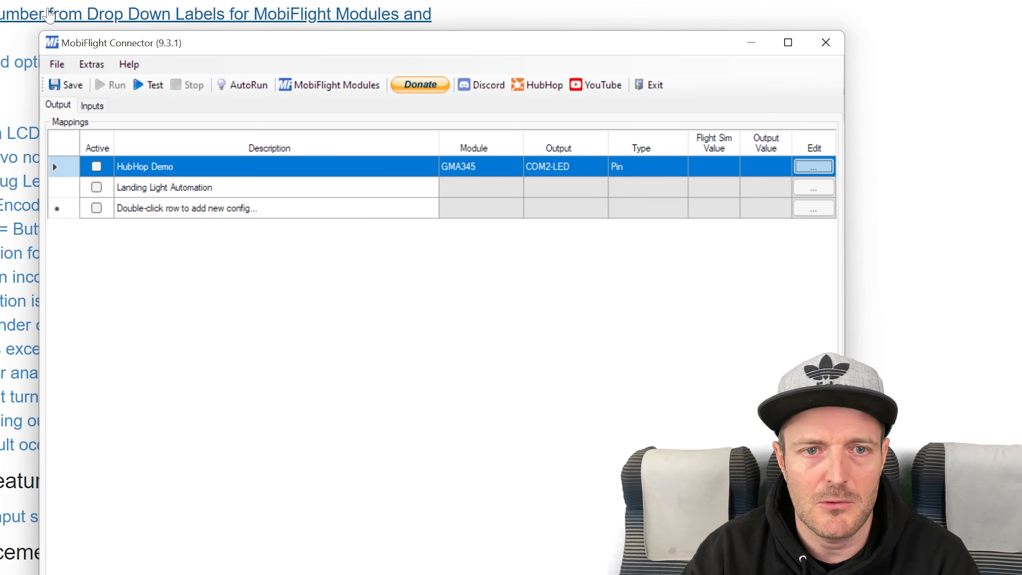
Add an LCD Display device to the GMA345 module in the MobiFlight Modules settings
left_click(92, 64)
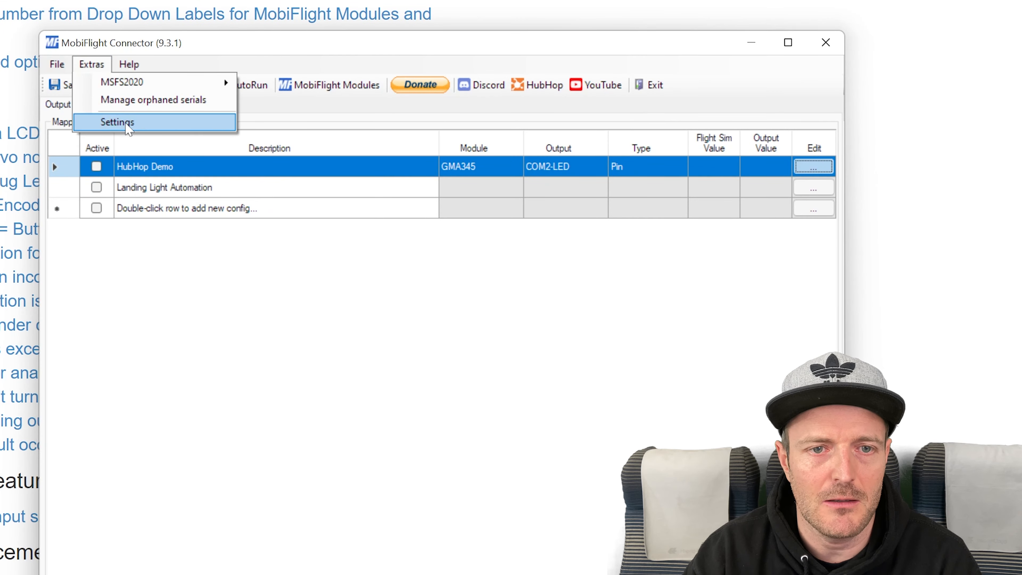
left_click(129, 122)
left_click(308, 141)
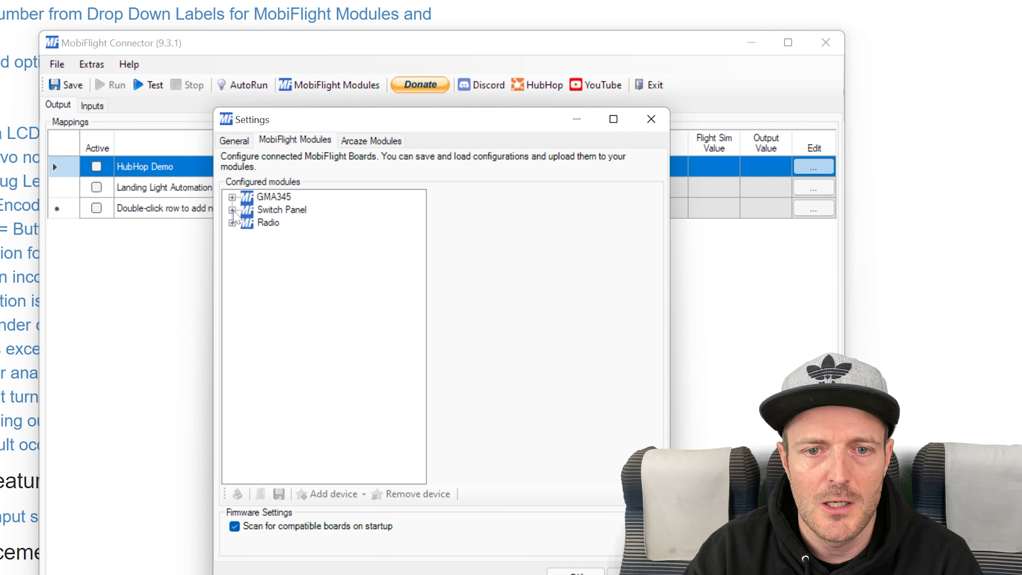
left_click(232, 210)
left_click(232, 197)
left_click(275, 198)
right_click(279, 205)
mouse_move(322, 205)
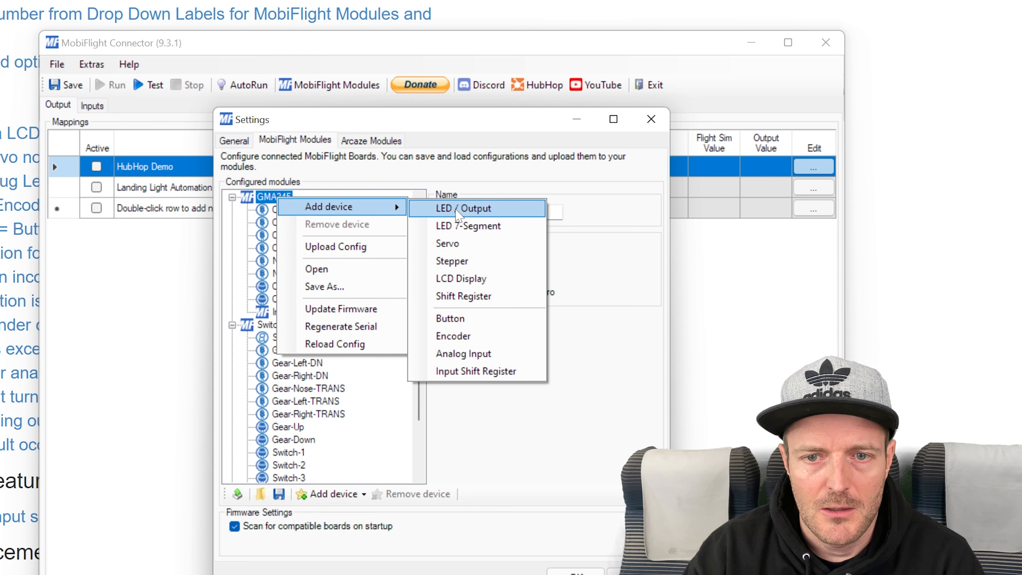
left_click(463, 281)
Set the new LcdDisplay device's columns to 8
double_click(512, 232)
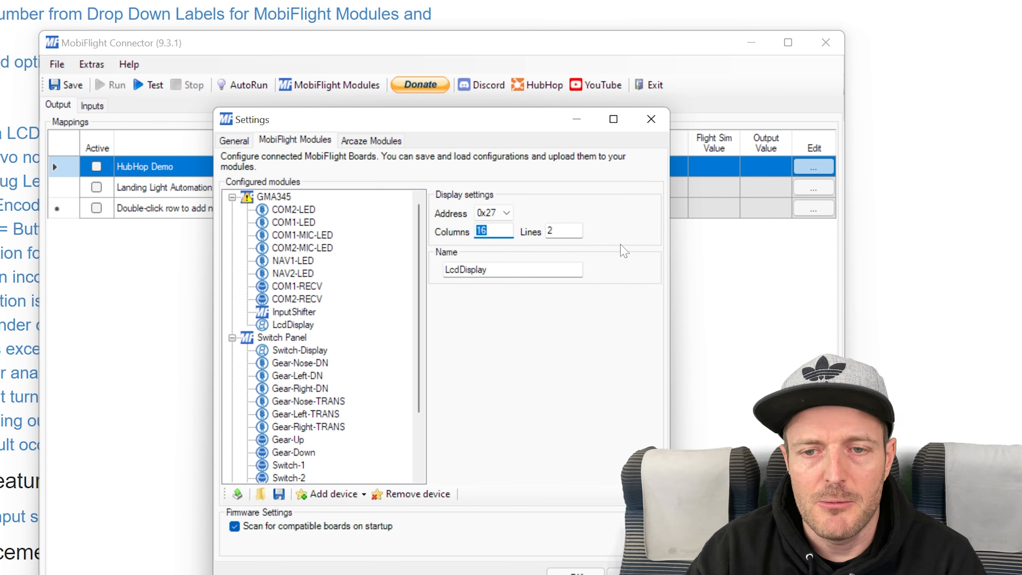
left_click(511, 233)
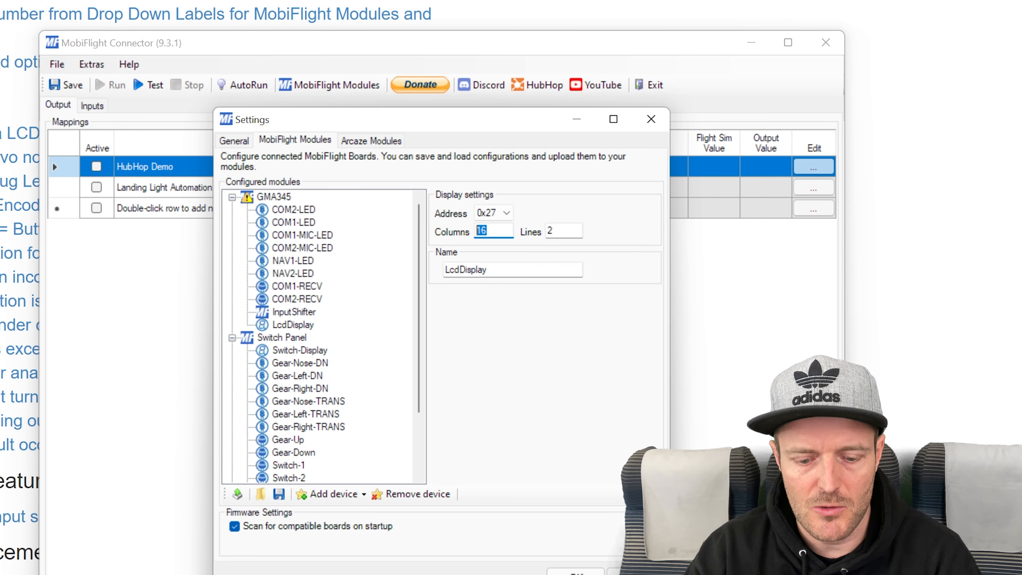
type("8")
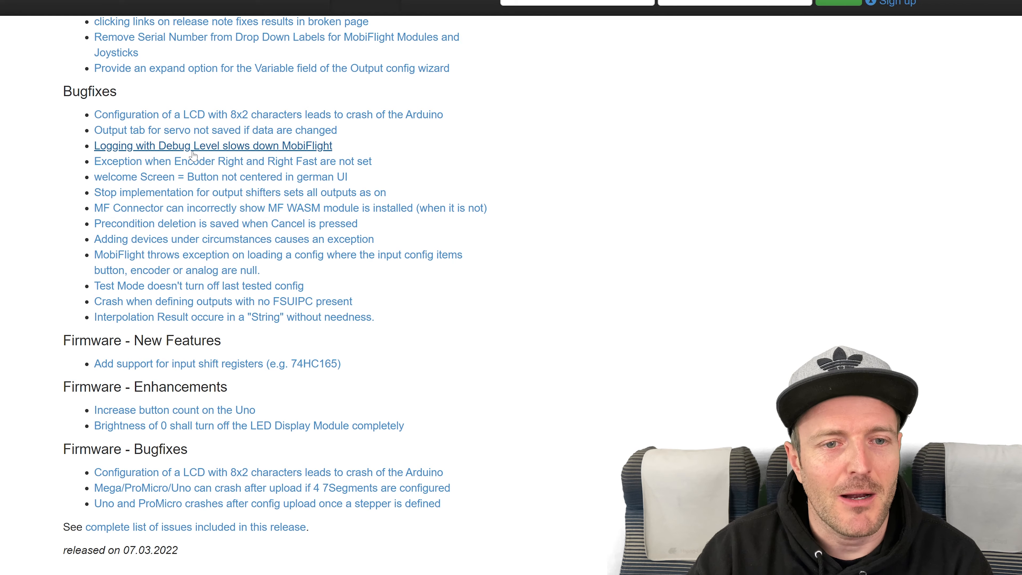
Enable logging in the General settings and close the dialog, discarding the module changes that were not uploaded
scroll(184, 246, "up", 3)
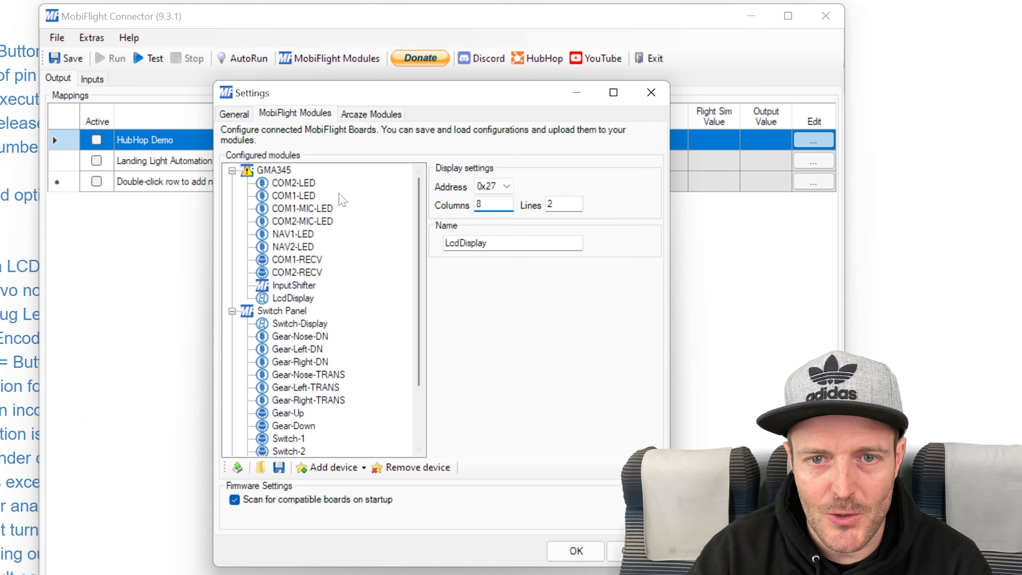
left_click(233, 116)
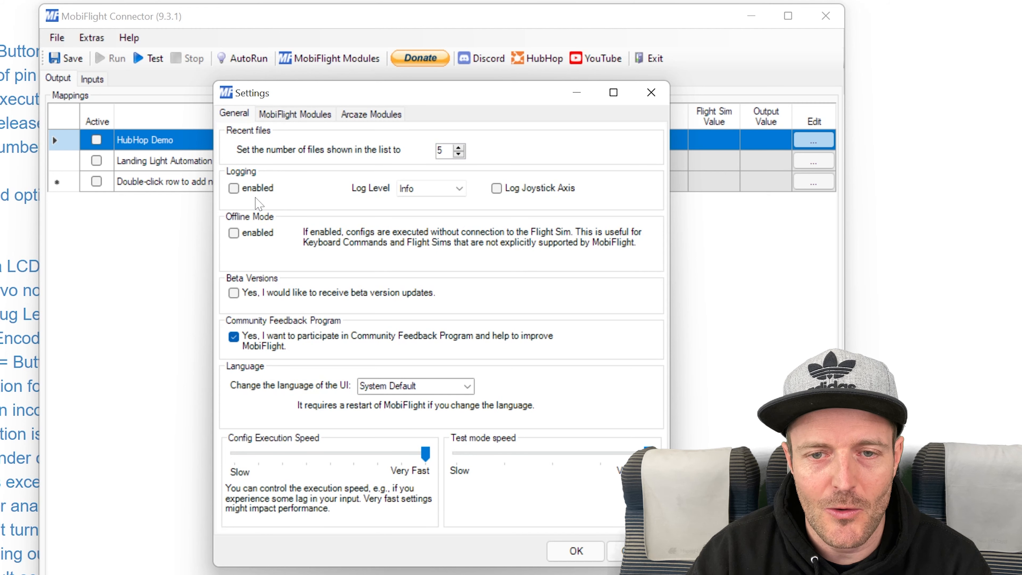
left_click(234, 188)
left_click(593, 555)
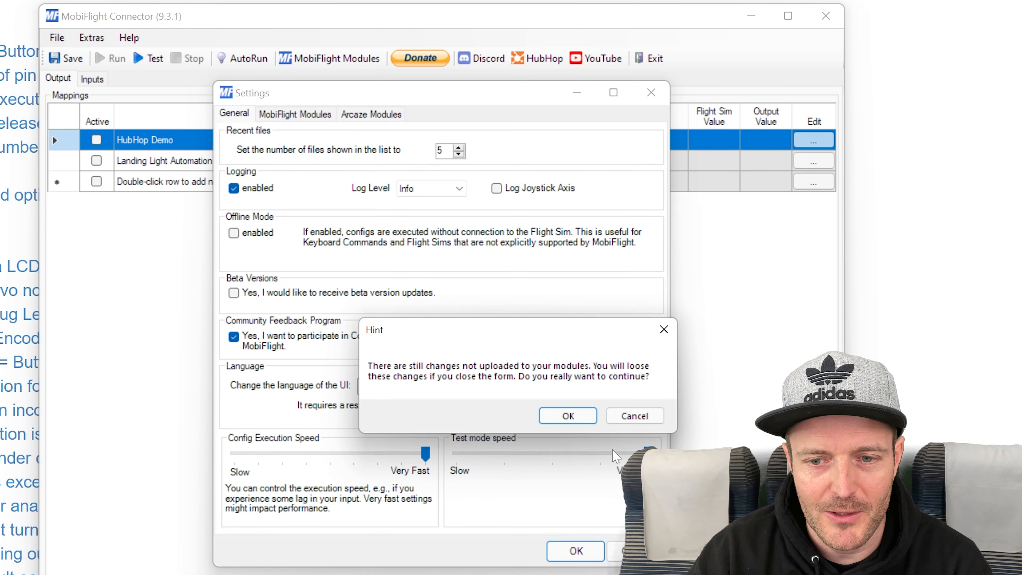
left_click(567, 415)
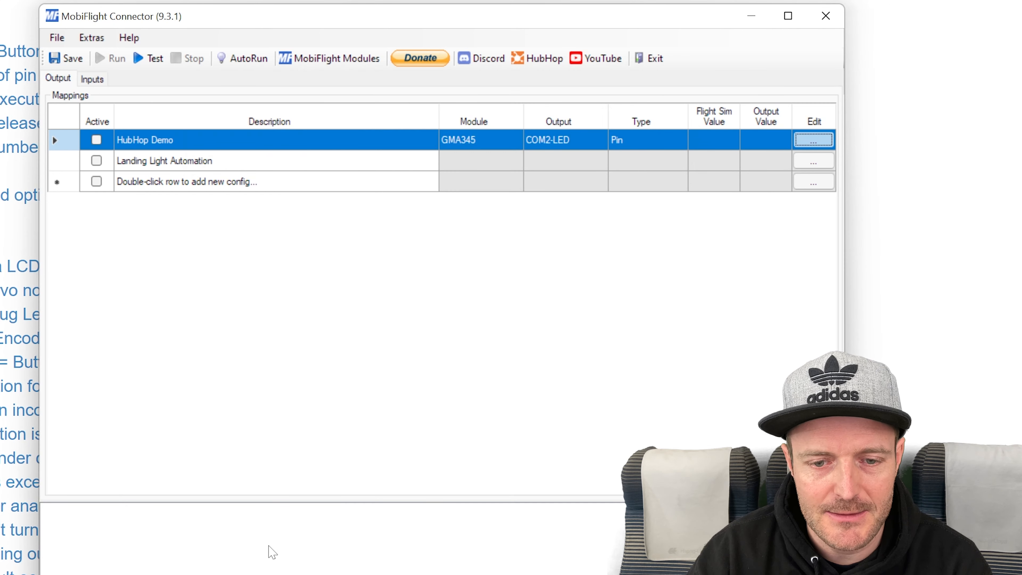
Set the log level to Debug in the General settings, then start and stop test mode
left_click(92, 38)
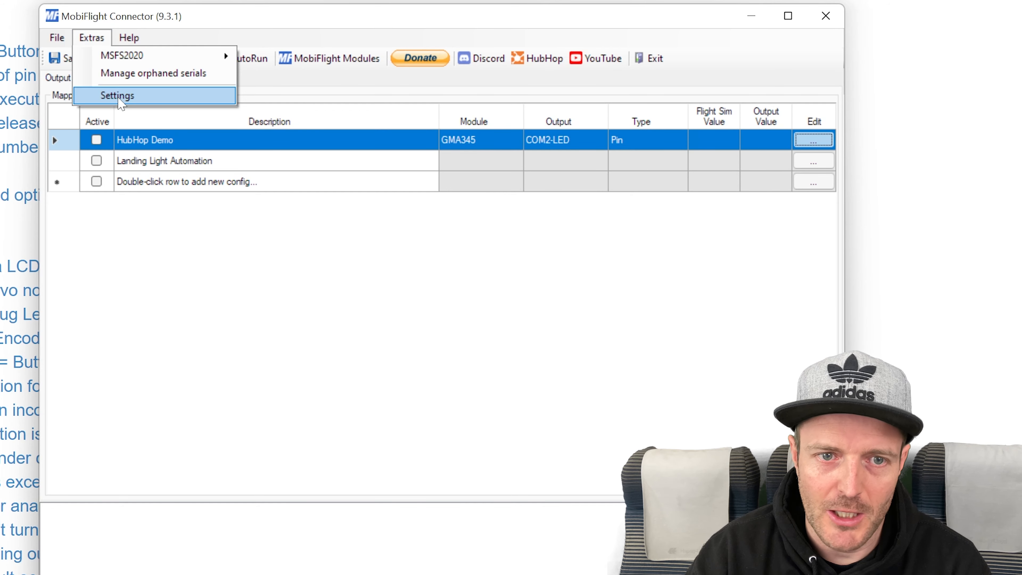
left_click(114, 96)
left_click(438, 190)
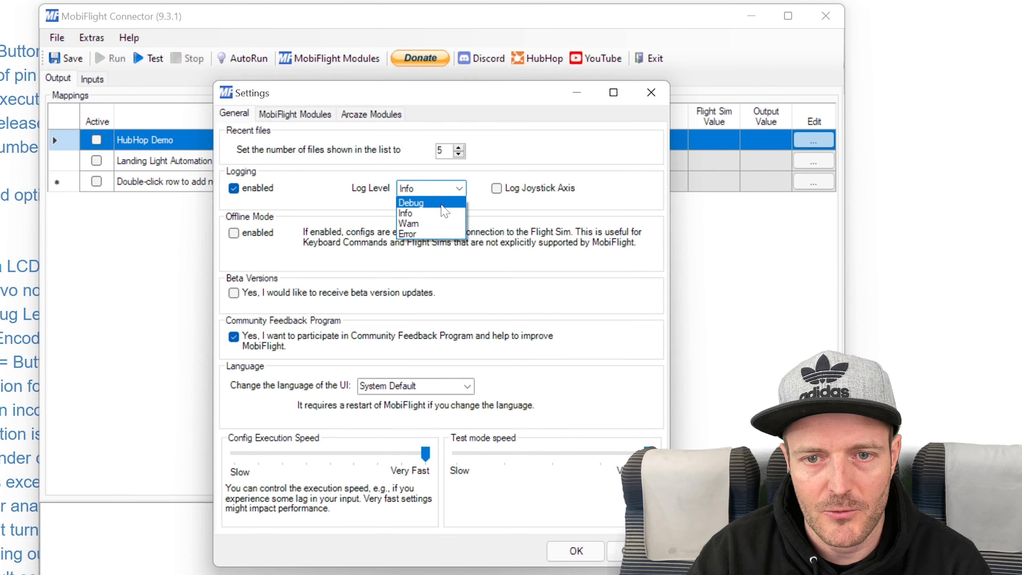
left_click(438, 200)
left_click(575, 550)
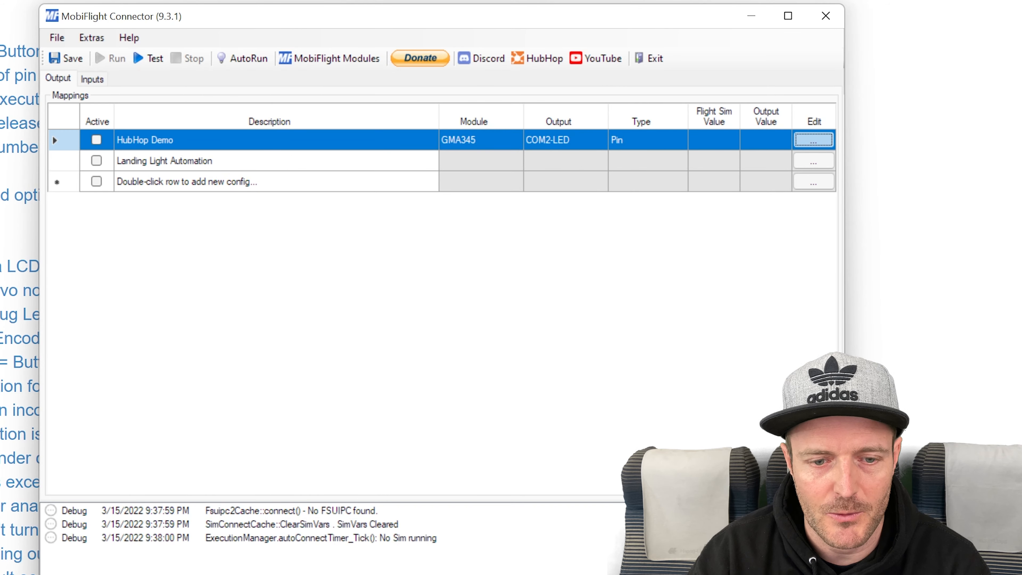
left_click(148, 58)
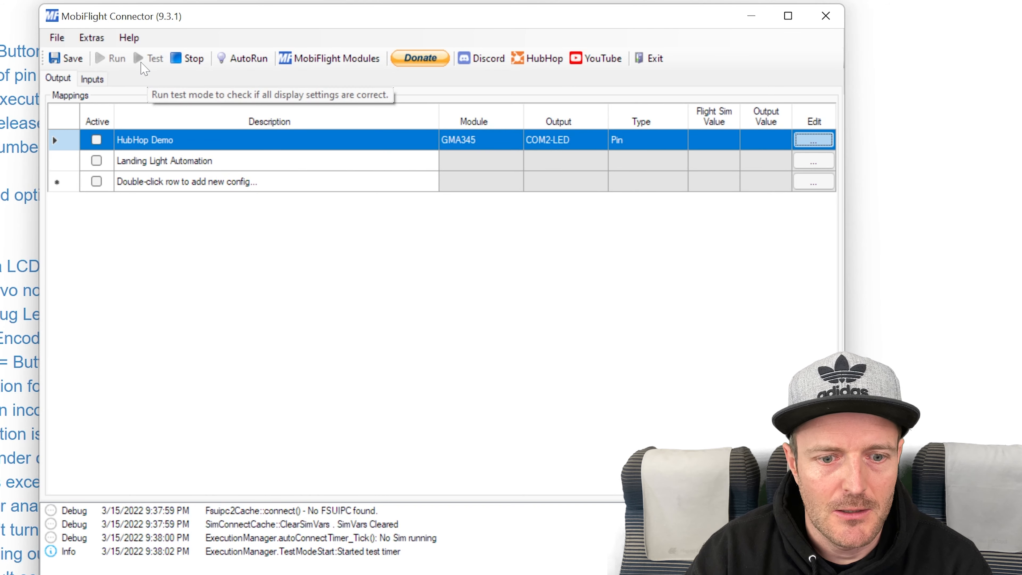
left_click(173, 58)
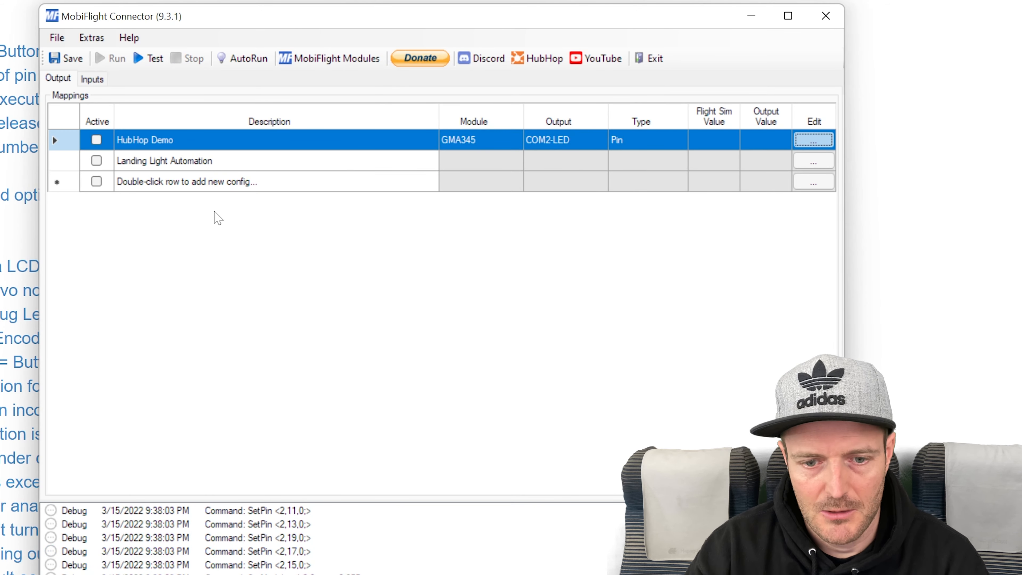
Enable Log Joystick Axis in the General settings and confirm the dialog
left_click(92, 37)
left_click(167, 95)
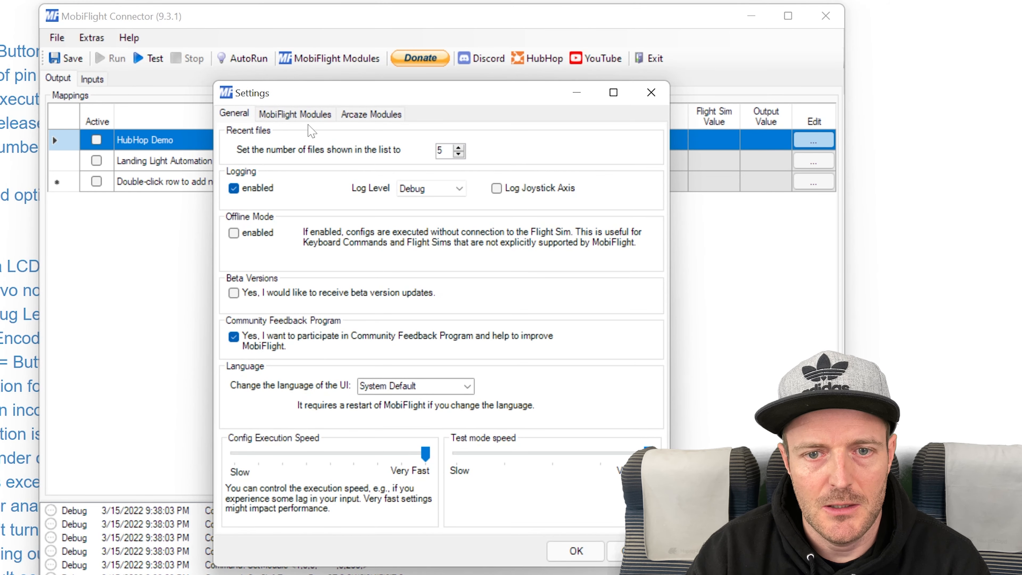
left_click(497, 187)
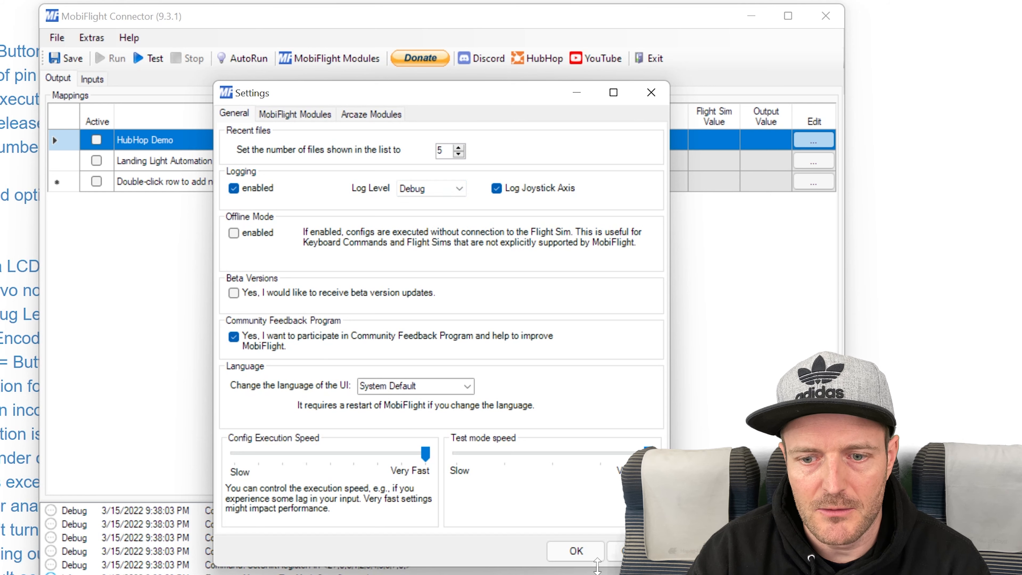
left_click(579, 558)
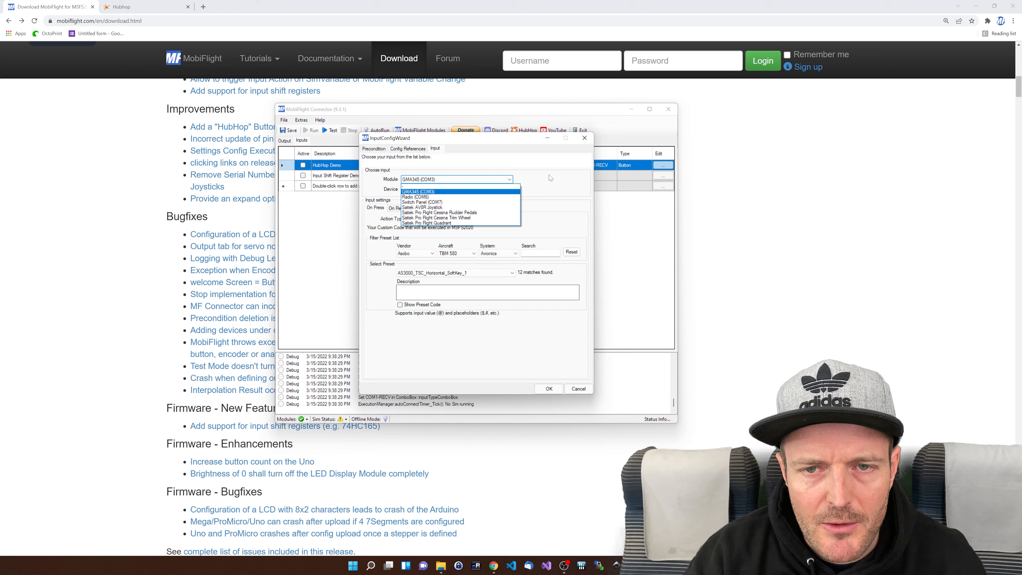
Close the input configuration wizard and enable Offline Mode in the General settings, confirming the dialog
left_click(487, 179)
left_click(585, 137)
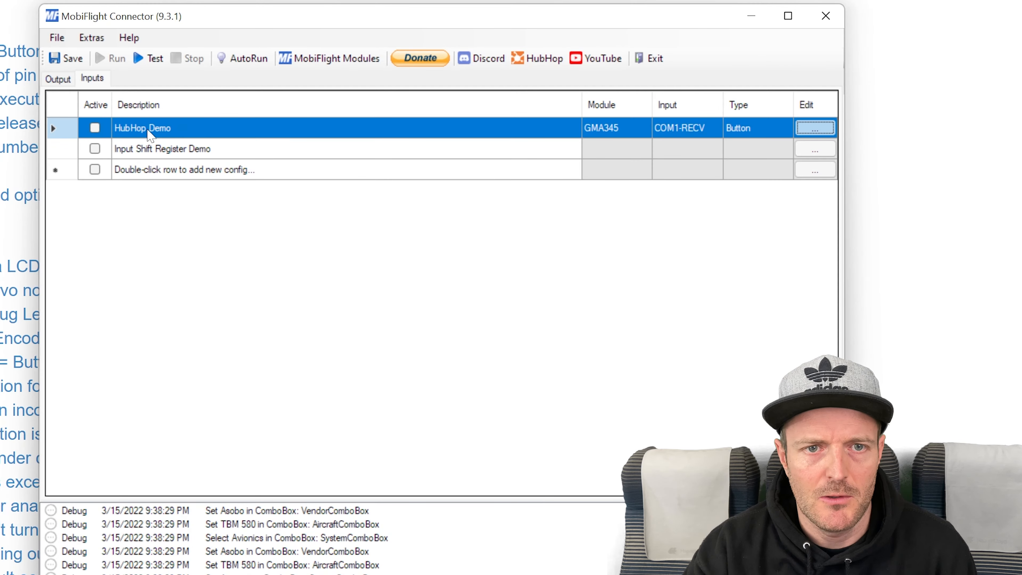
left_click(92, 37)
left_click(117, 97)
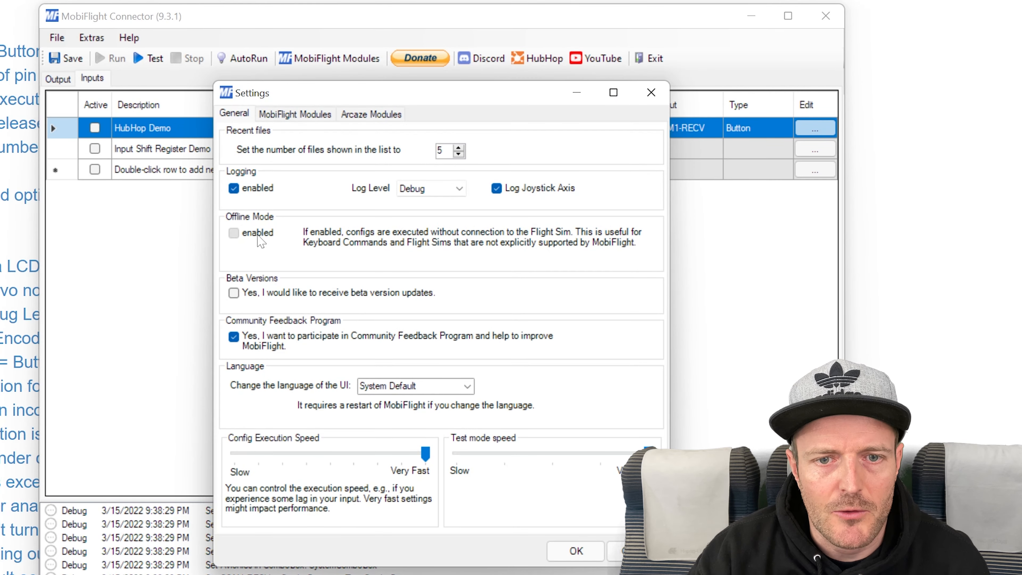
left_click(588, 558)
Run the configurations with the log area enlarged to show more joystick axis messages, and stop the run
left_click(110, 58)
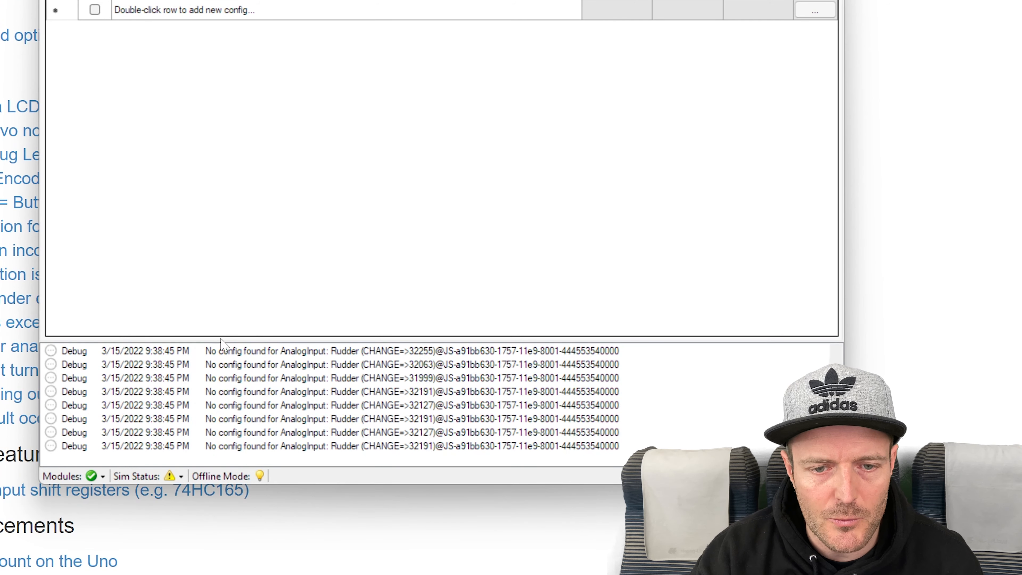
left_click_drag(223, 340, 262, 110)
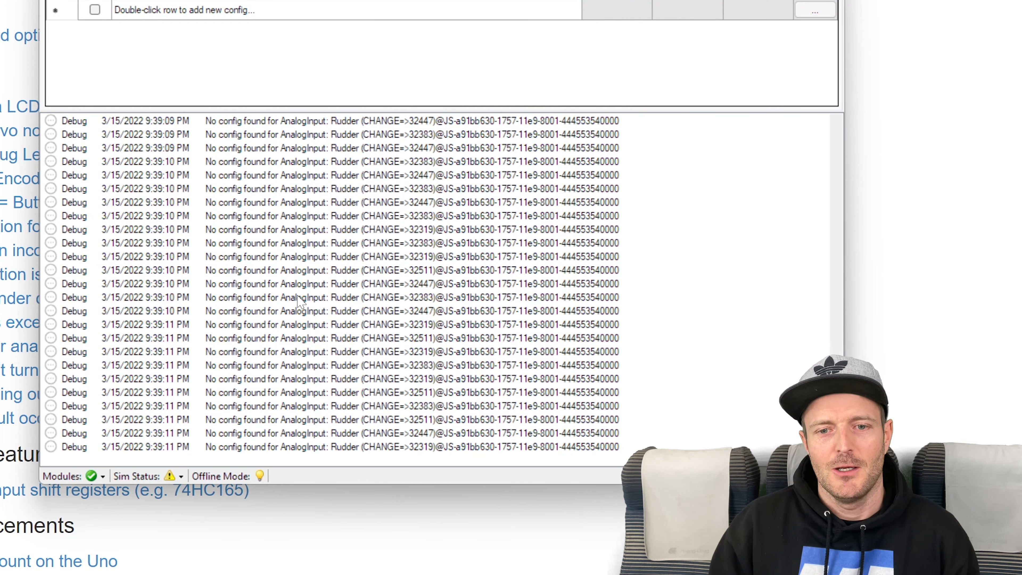
left_click(317, 351)
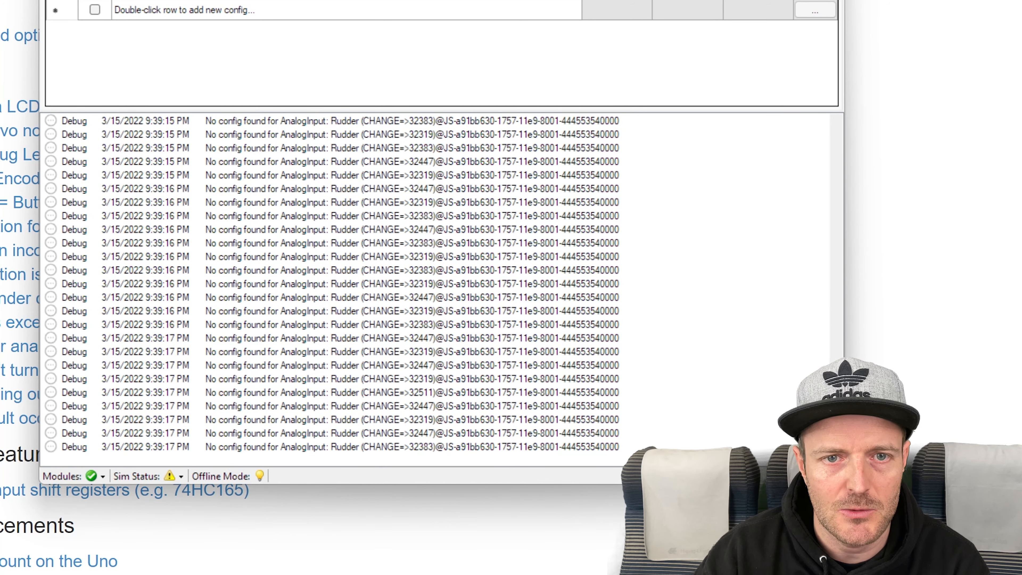
Copy the log lines from SetPin <2,7,0;> through SetPin <2,15,0;> and paste them into a new Notepad document moved clear of the log
left_click(247, 244)
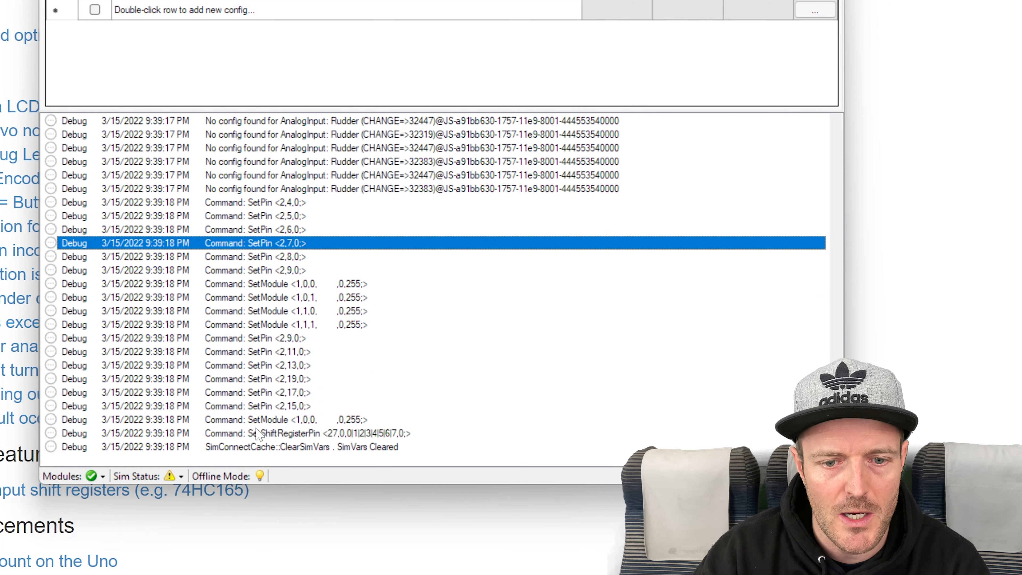
left_click(254, 410, "shift")
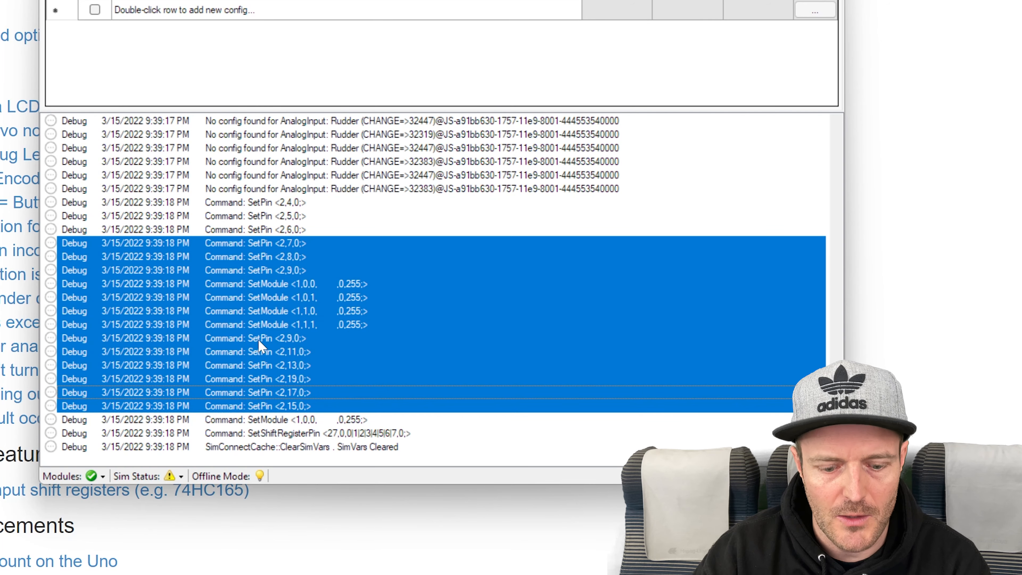
key("ctrl+c")
key("super")
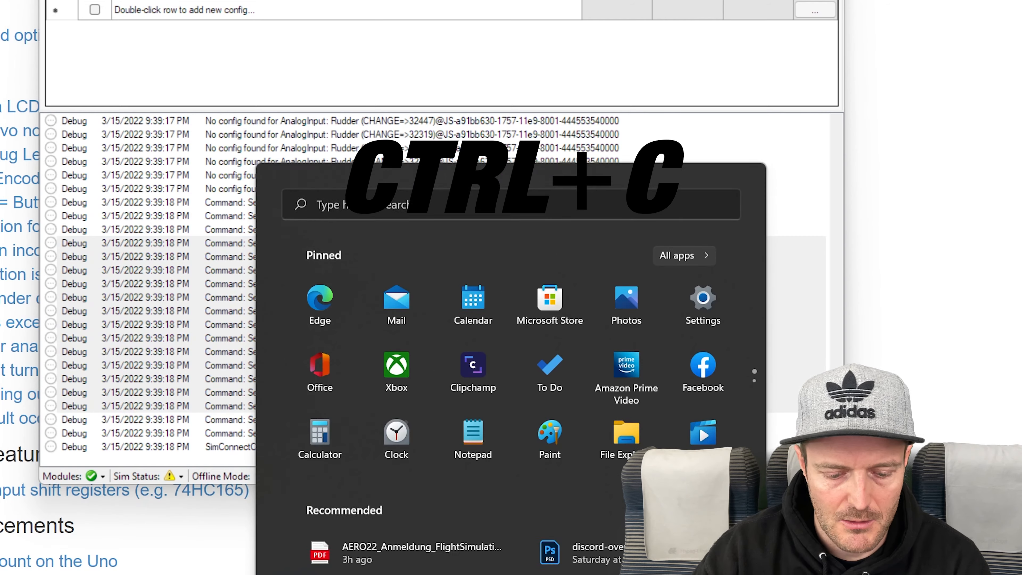
type("notepad")
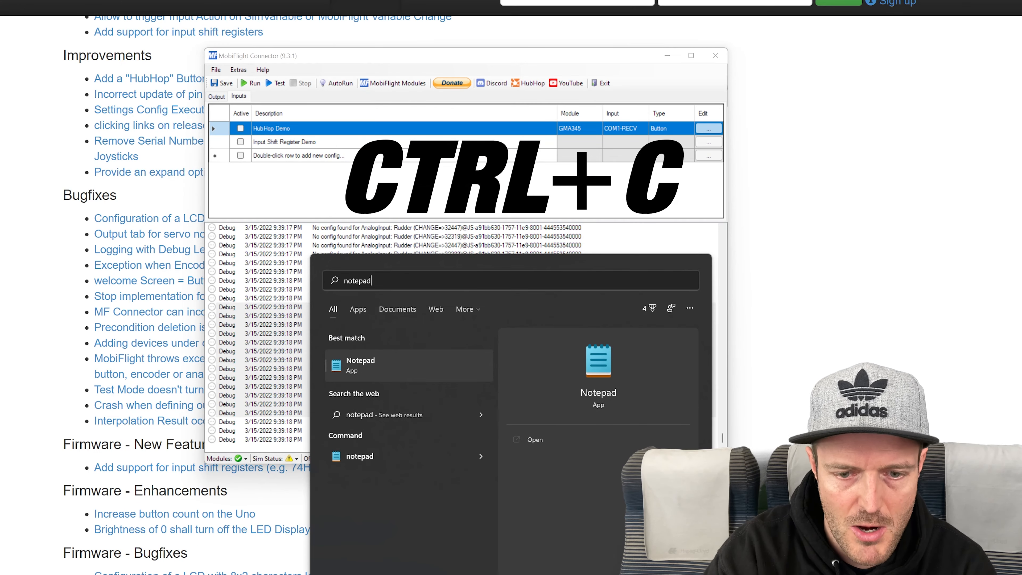
key("Return")
key("ctrl+v")
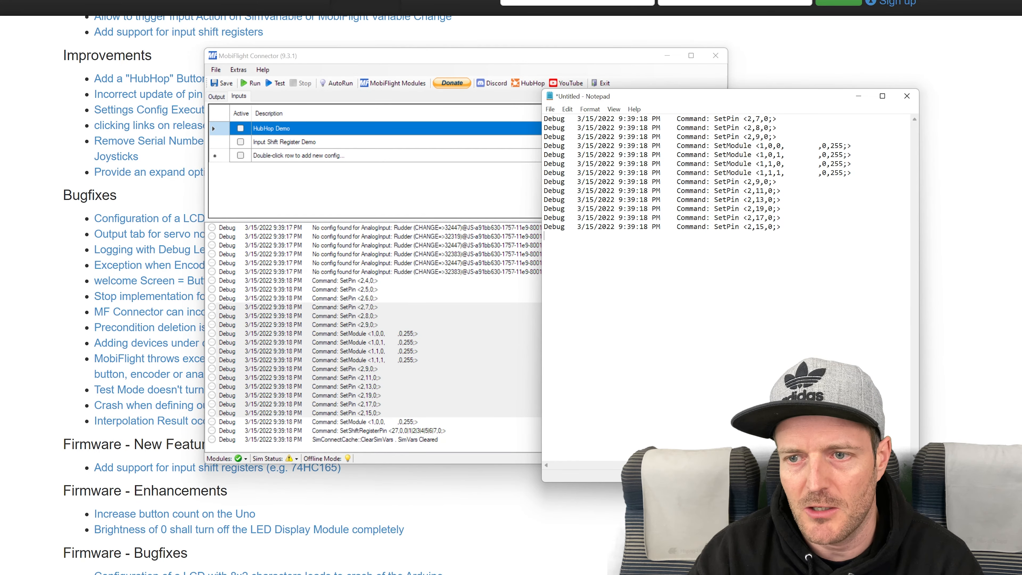
left_click_drag(660, 101, 834, 271)
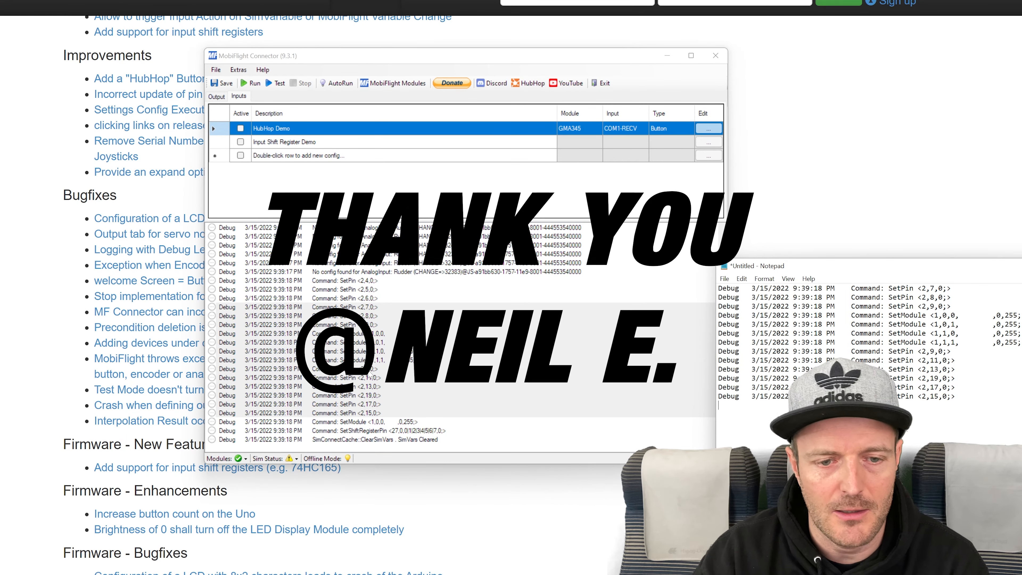
Disable Log Joystick Axis and Offline Mode in MobiFlight Connector's General settings, leaving logging enabled at Debug level, and confirm
left_click(323, 300)
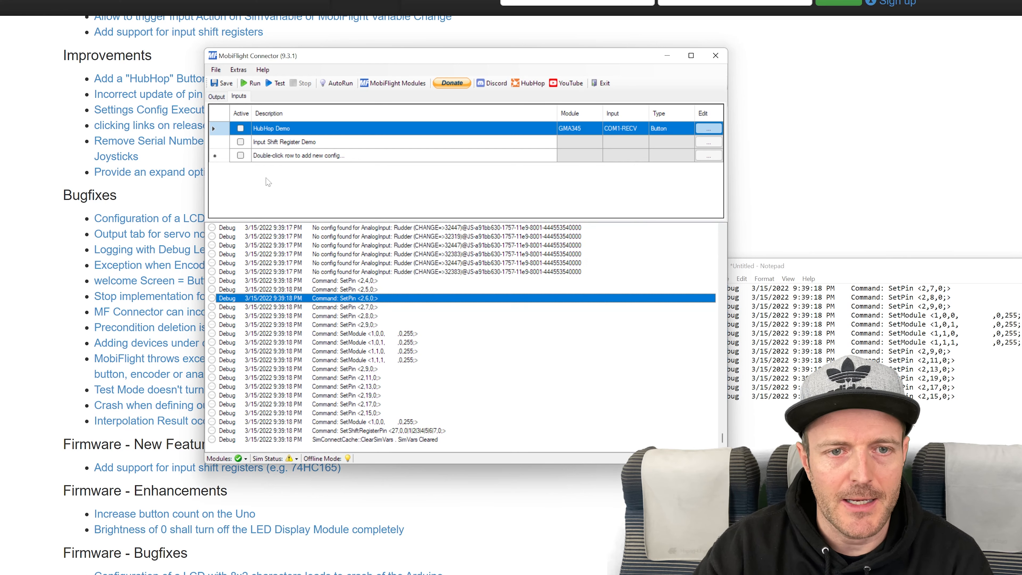
left_click(236, 73)
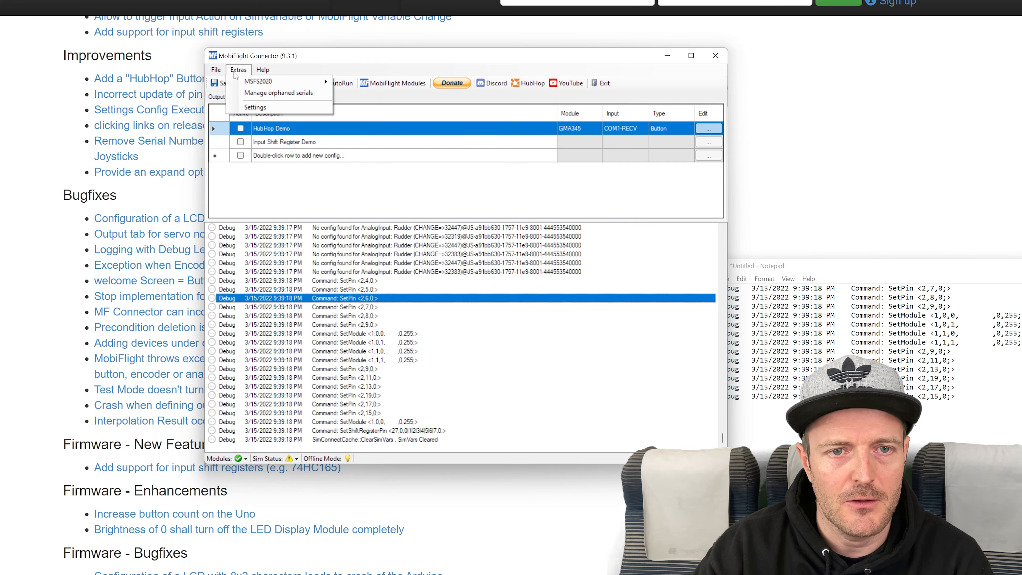
left_click(275, 105)
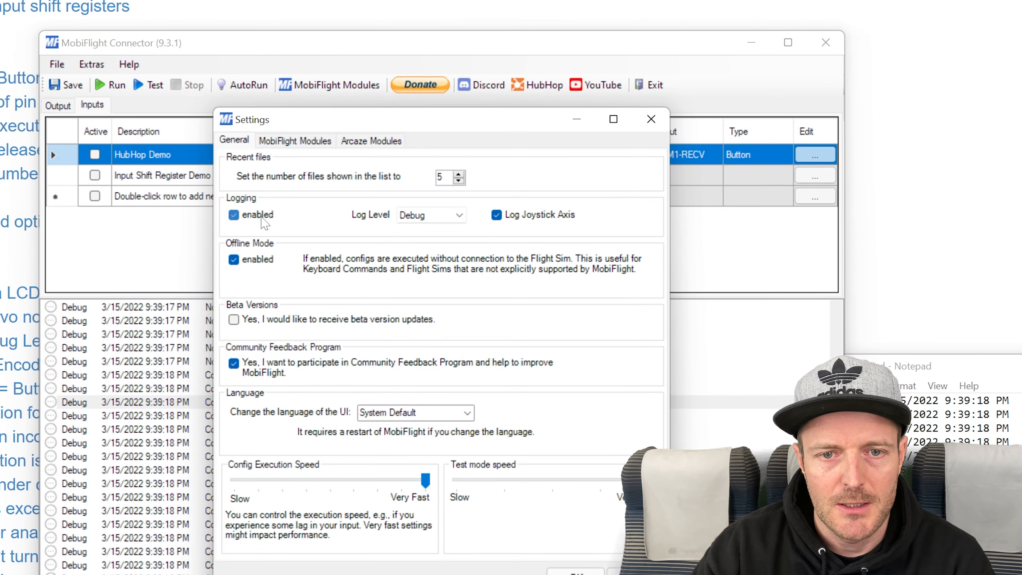
left_click(260, 215)
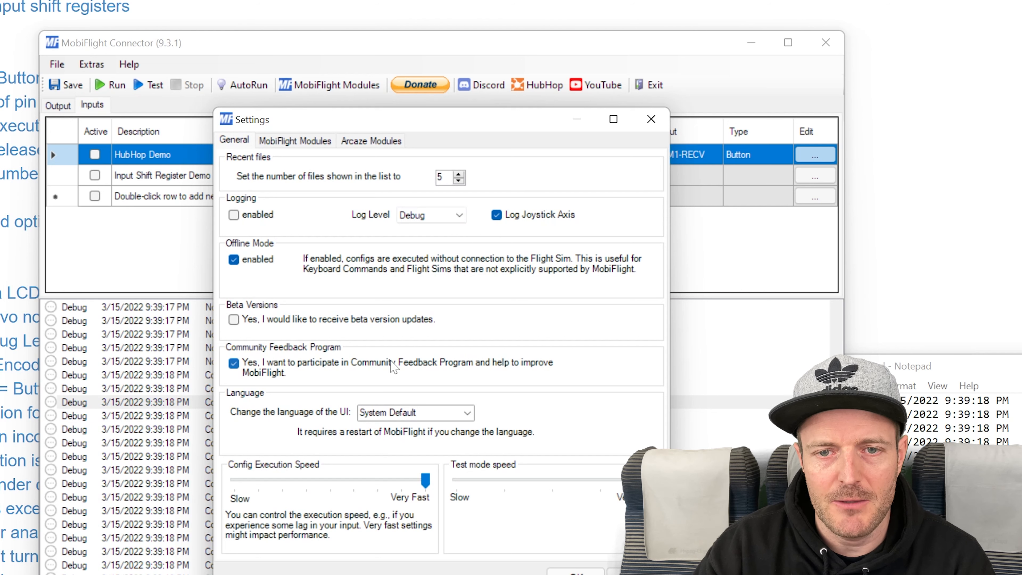
left_click(454, 216)
left_click(520, 215)
left_click(520, 215)
left_click(258, 259)
left_click(257, 214)
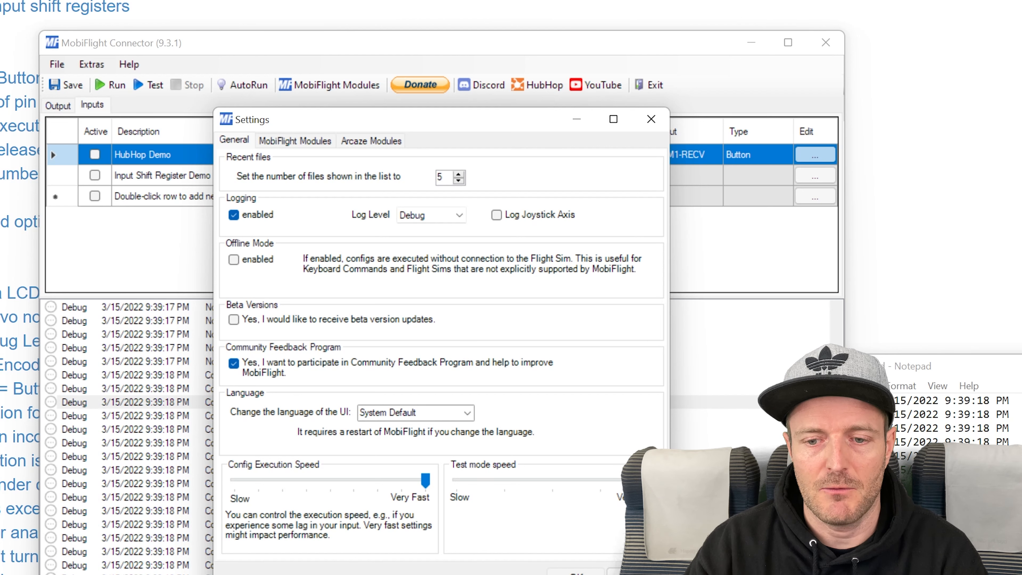
left_click(574, 572)
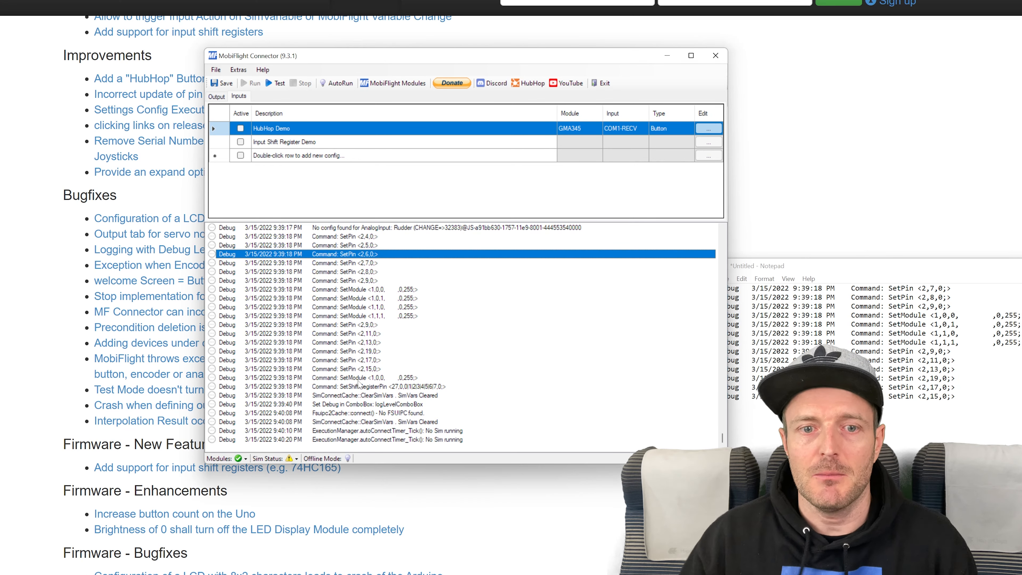
Switch the beta version updates option on and off in the General settings and close the dialog without saving
left_click(238, 70)
left_click(256, 108)
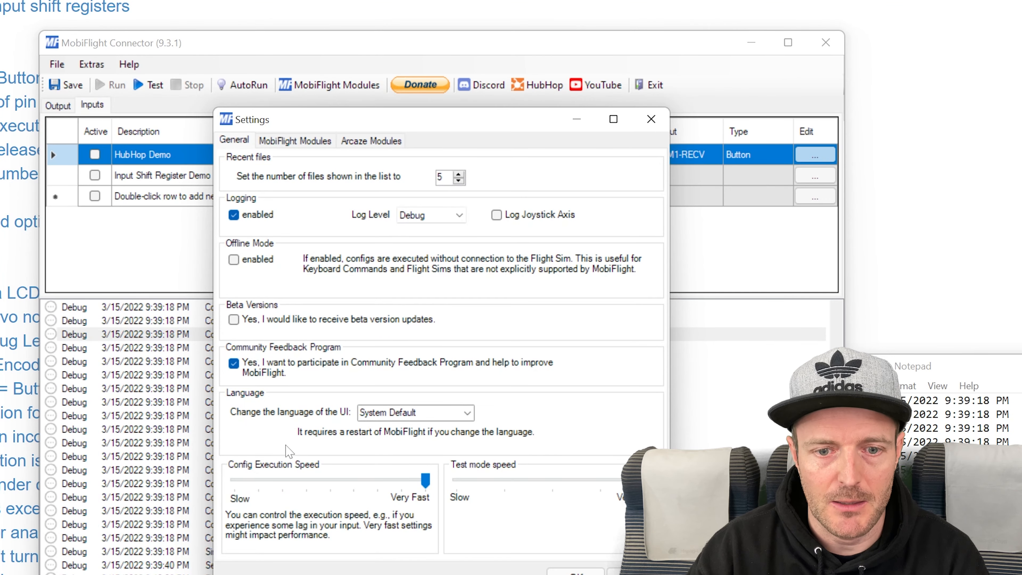
left_click(239, 321)
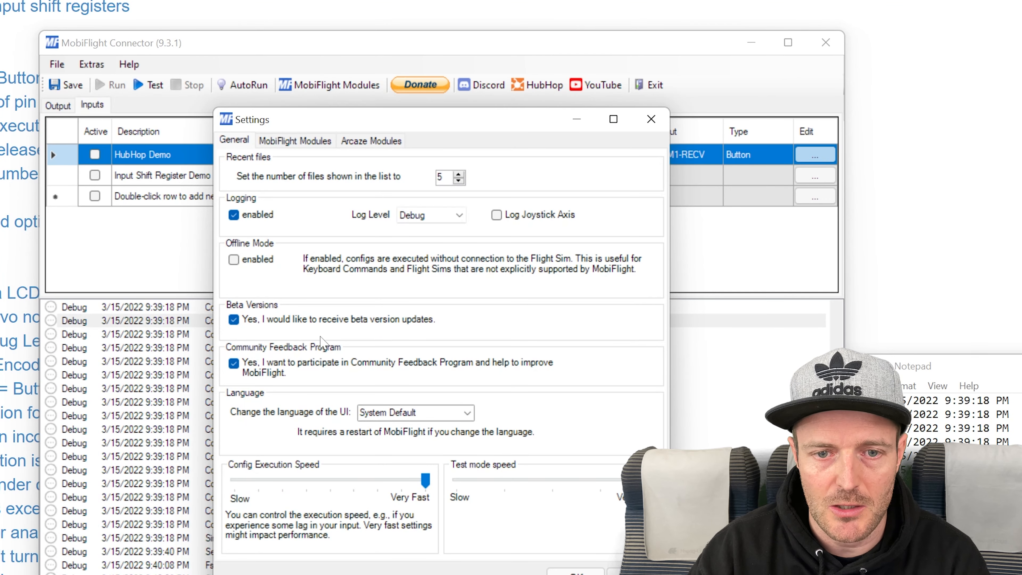
left_click(258, 321)
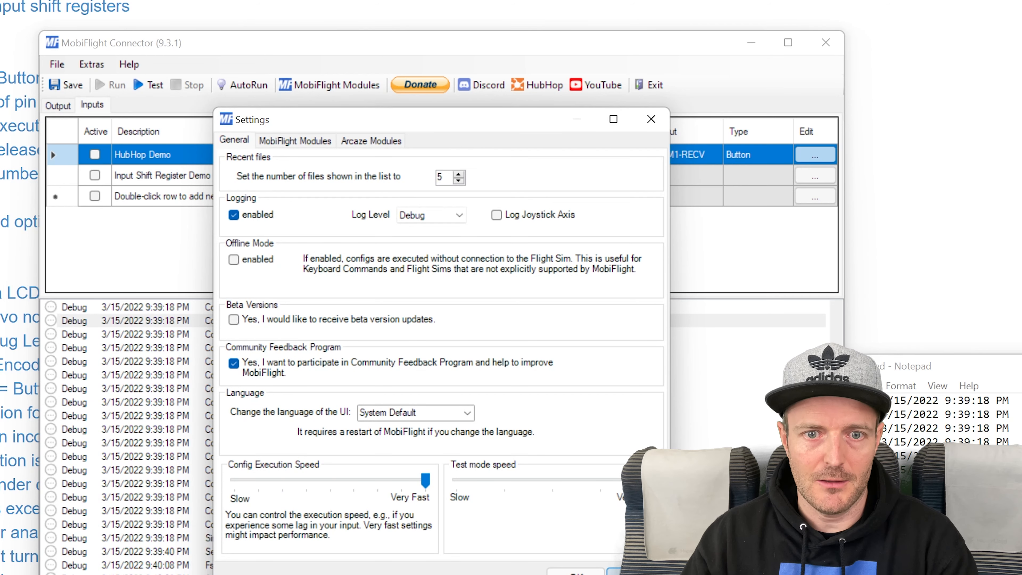
left_click(233, 321)
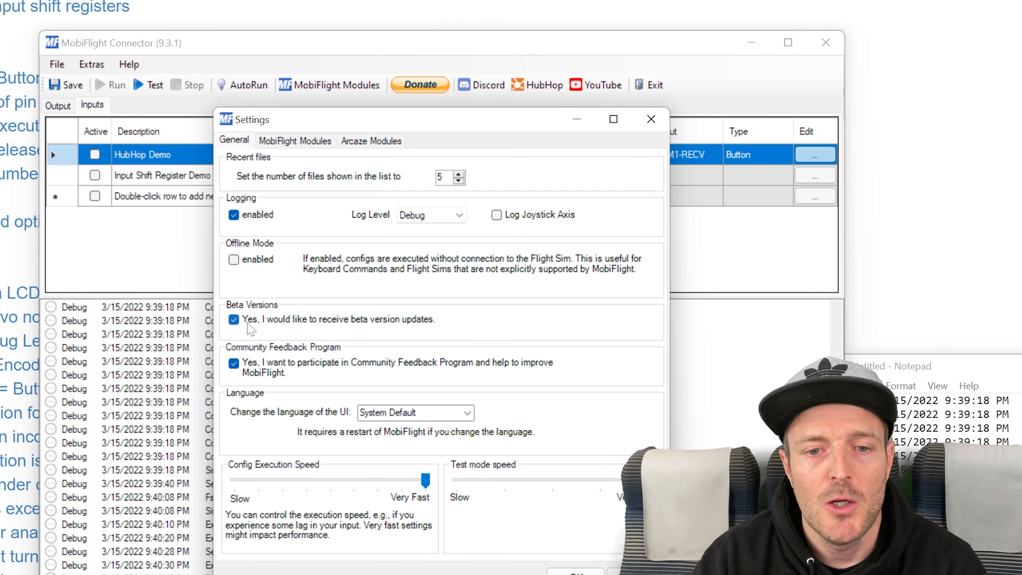
left_click(234, 319)
left_click(651, 120)
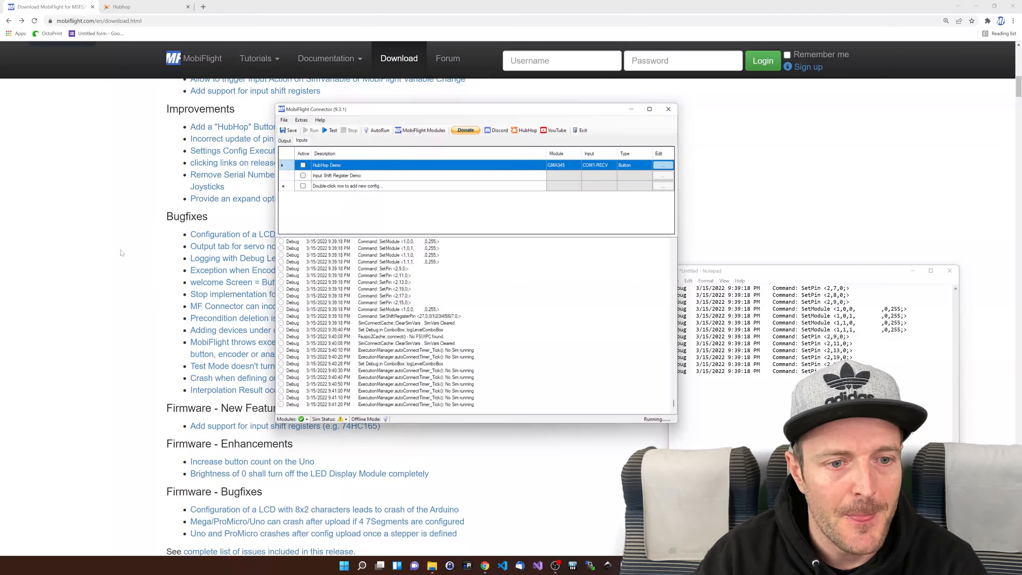
Switch to the MobiFlight download page and examine the bugfix entries on the encoder exception and the German welcome screen button
left_click(121, 250)
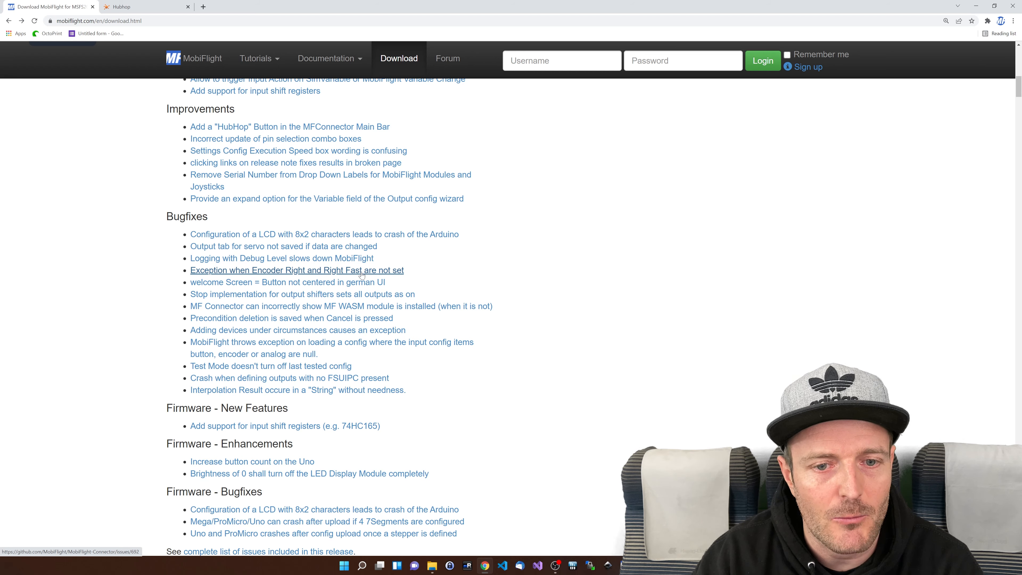
left_click_drag(408, 278, 188, 271)
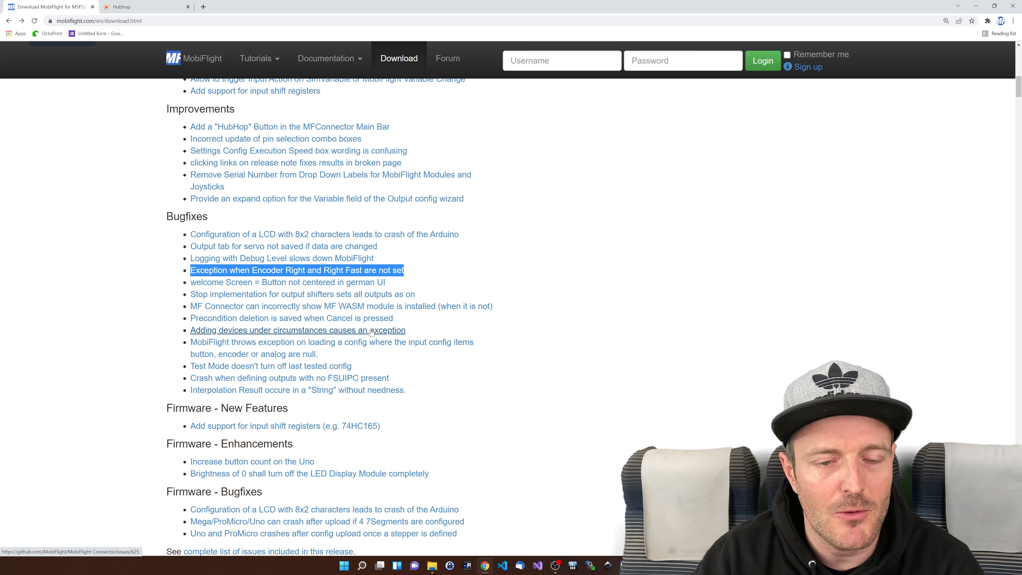
scroll(367, 319, "down", 1)
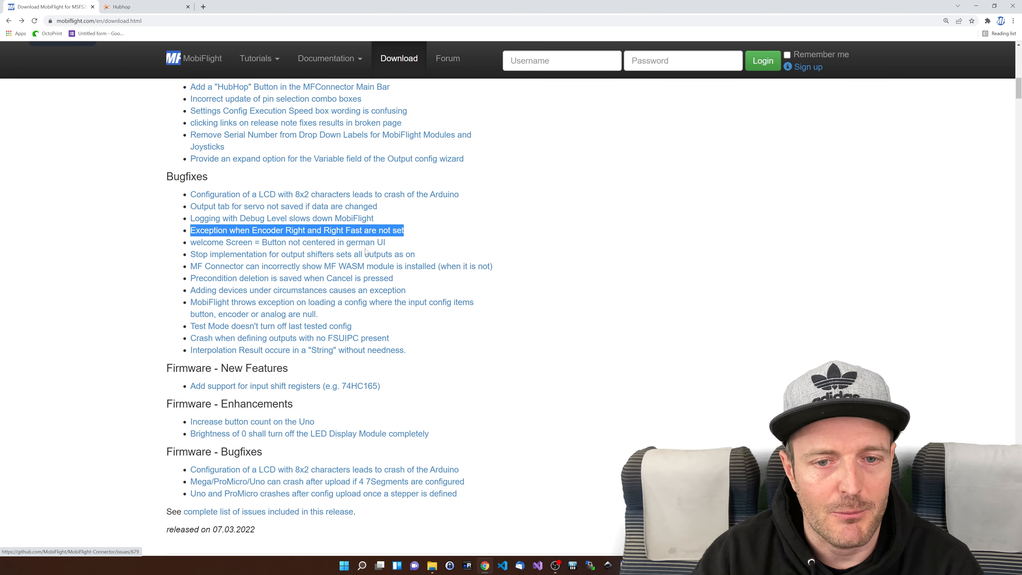
left_click(395, 245)
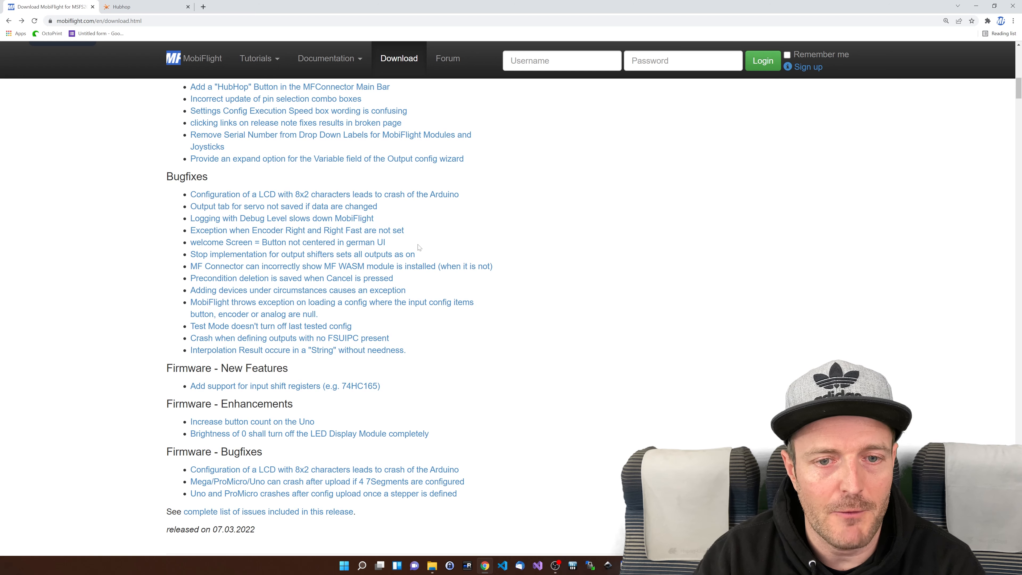
left_click_drag(385, 241, 213, 240)
left_click(158, 241)
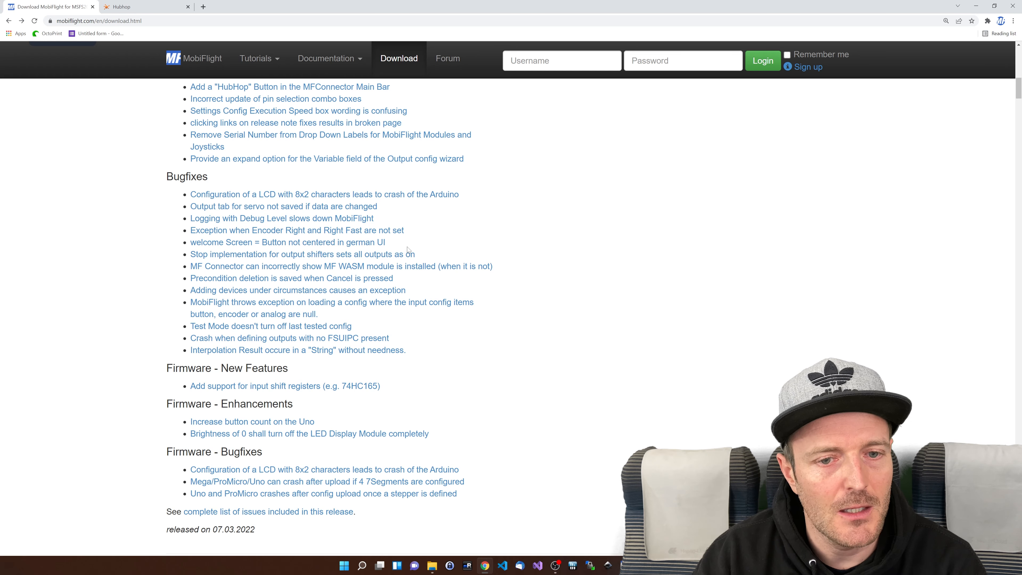
Examine the bugfix entry on output shifters and highlight the one about incorrectly showing the MF WASM module as installed
scroll(407, 249, "down", 1)
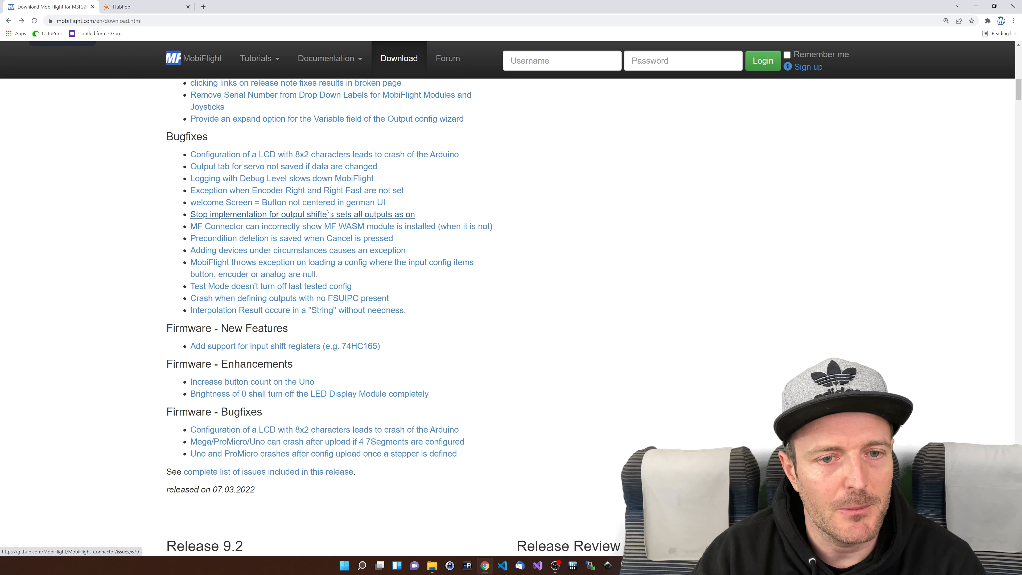
scroll(432, 219, "down", 1)
scroll(430, 223, "up", 1)
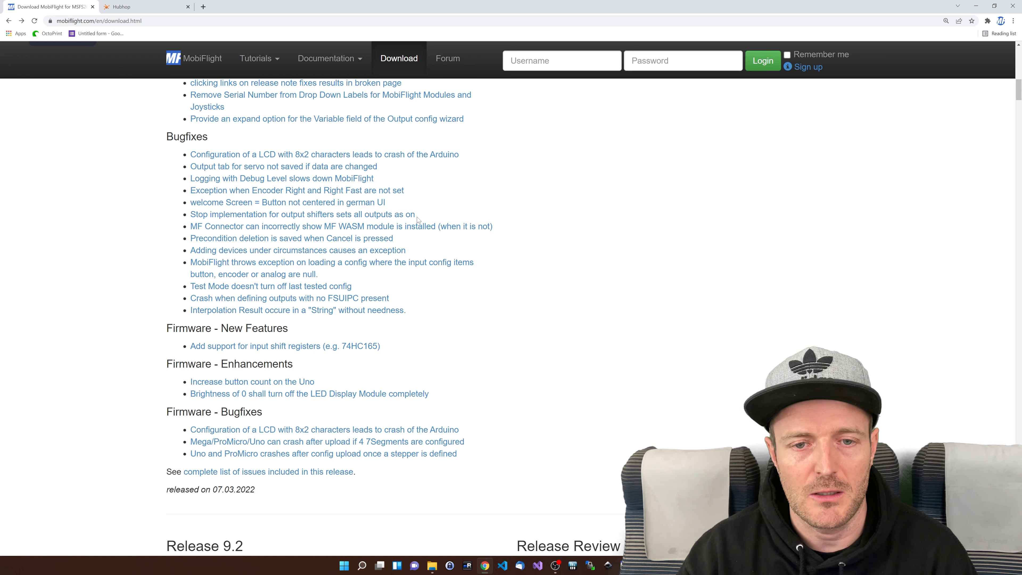
scroll(460, 217, "down", 1)
scroll(460, 216, "down", 1)
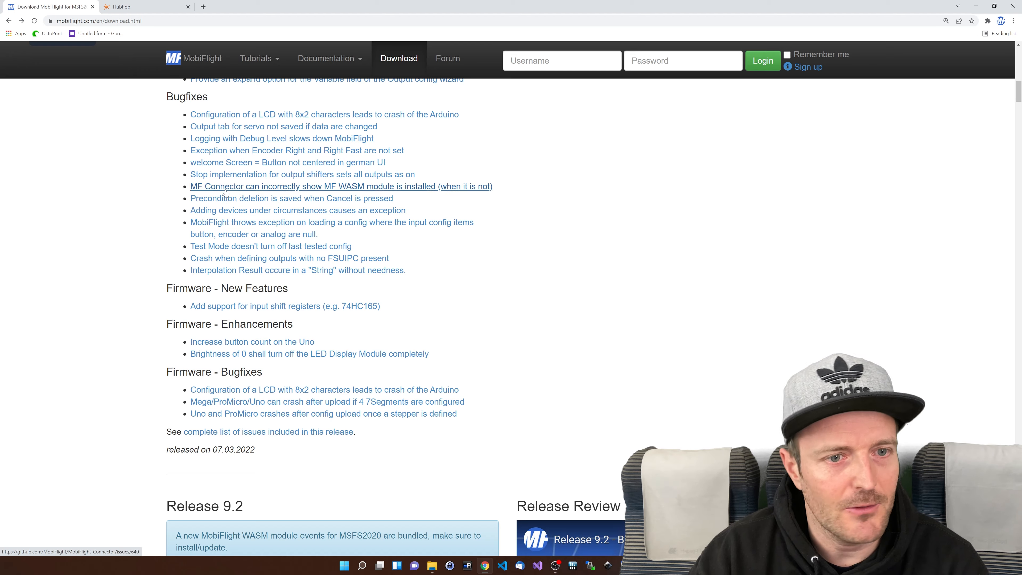
scroll(241, 226, "up", 1)
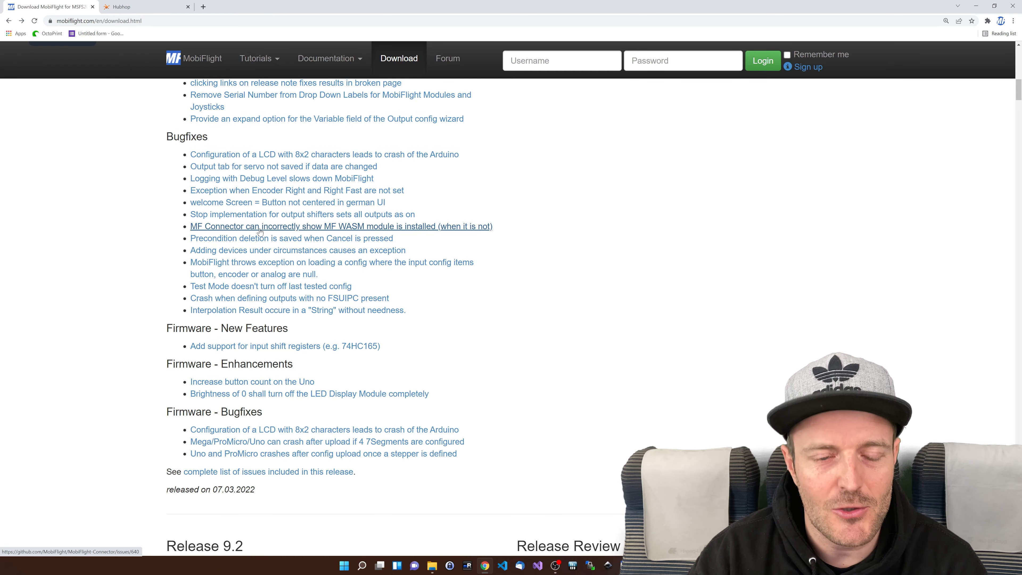
left_click_drag(497, 228, 189, 227)
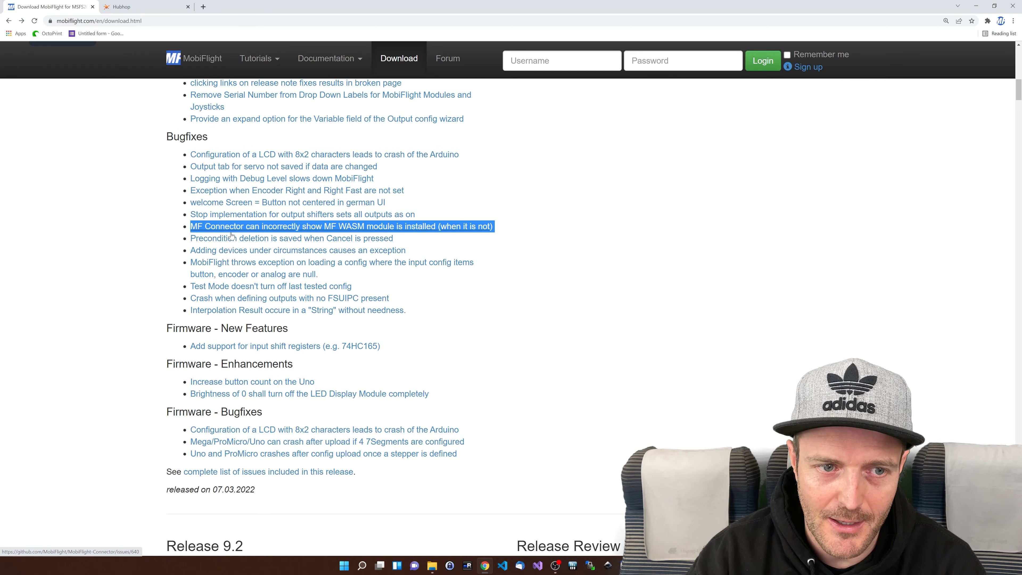
Switch back to MobiFlight Connector and inspect the Sim Status entries for FSUIPC and SimConnect
left_click(625, 566)
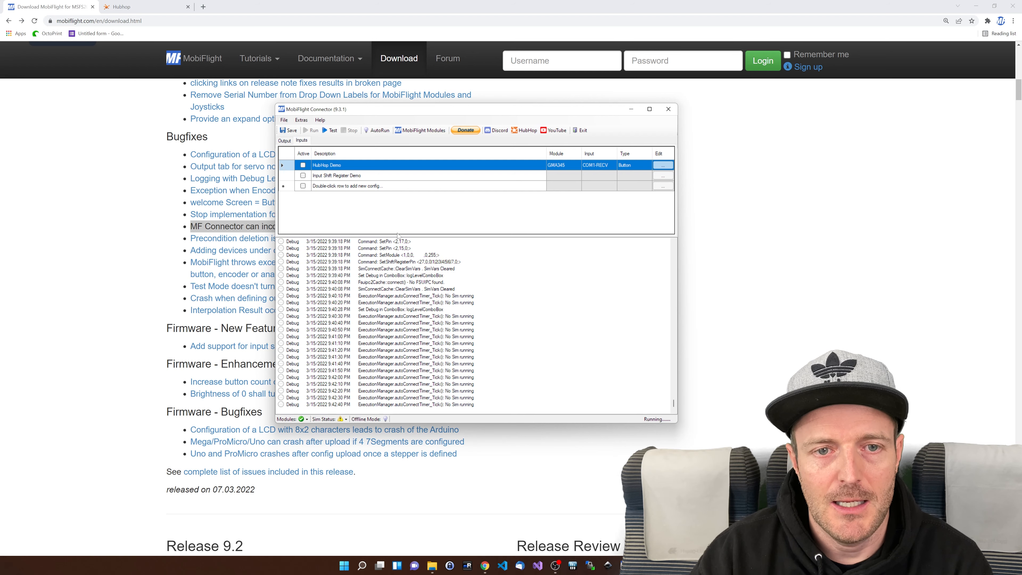
left_click(346, 419)
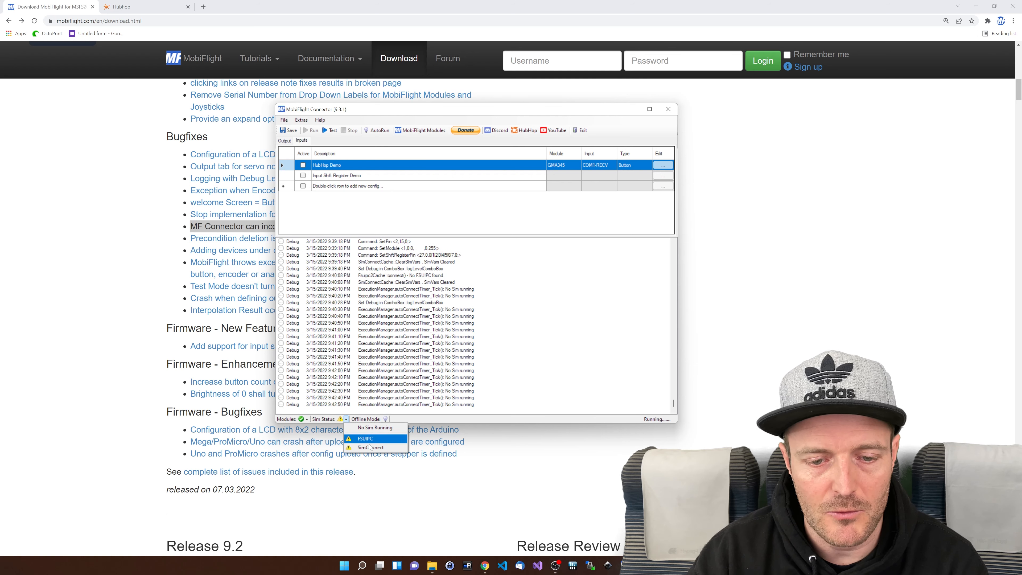
left_click(318, 421)
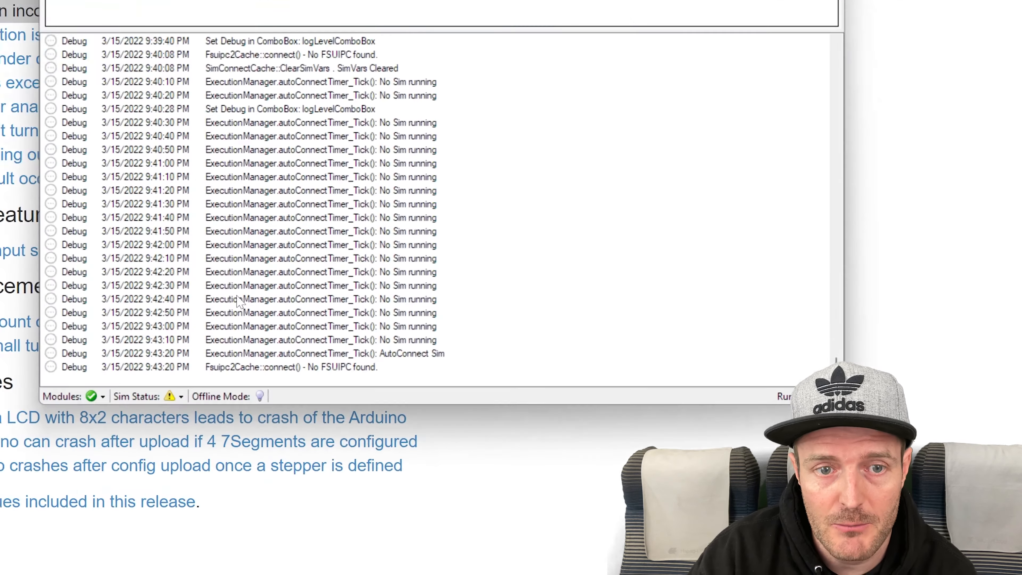
Reposition the MobiFlight Connector window over the loading flight simulator and inspect the Sim Status entries
left_click(346, 419)
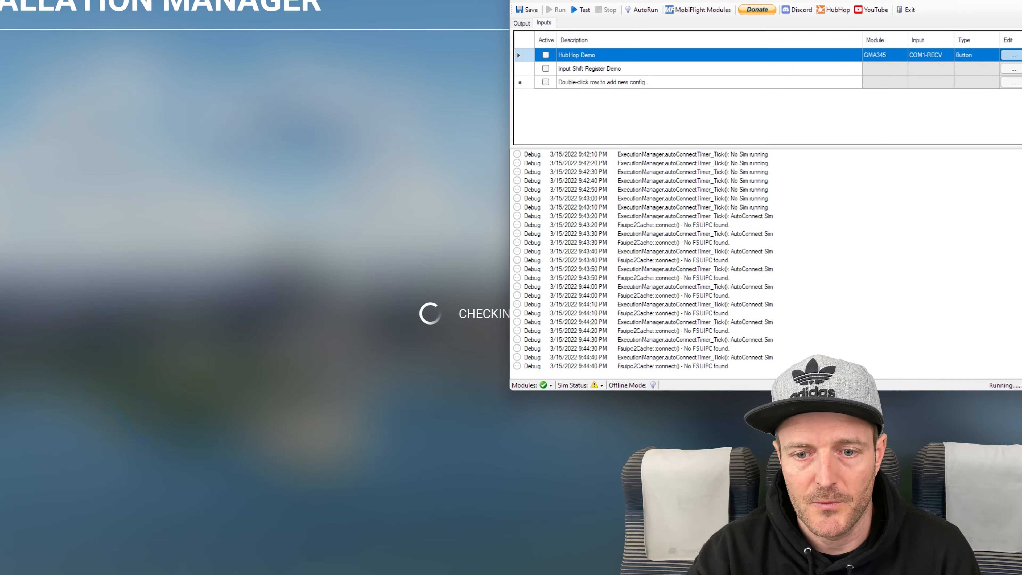
left_click_drag(737, 1, 735, 0)
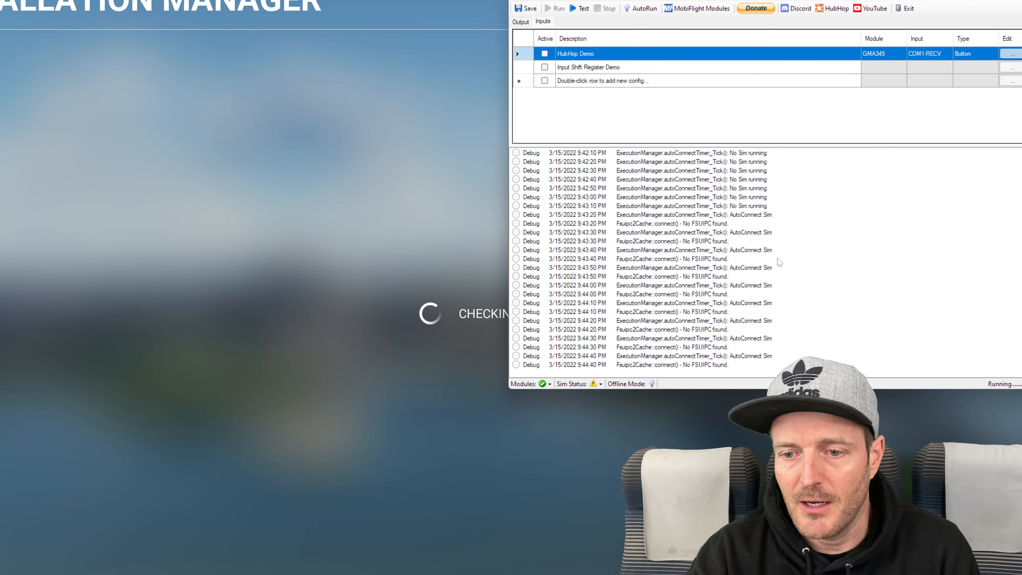
left_click(601, 384)
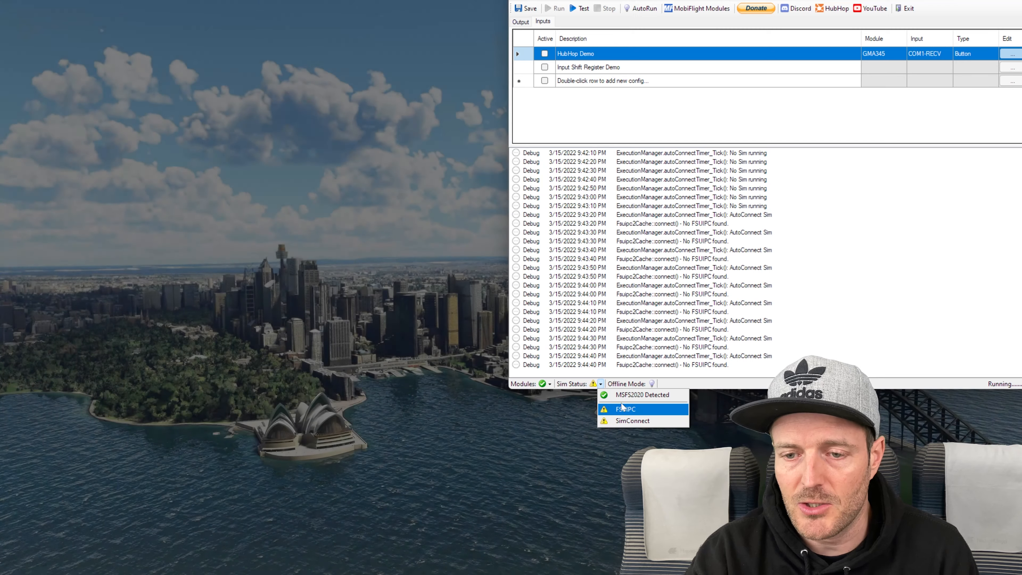
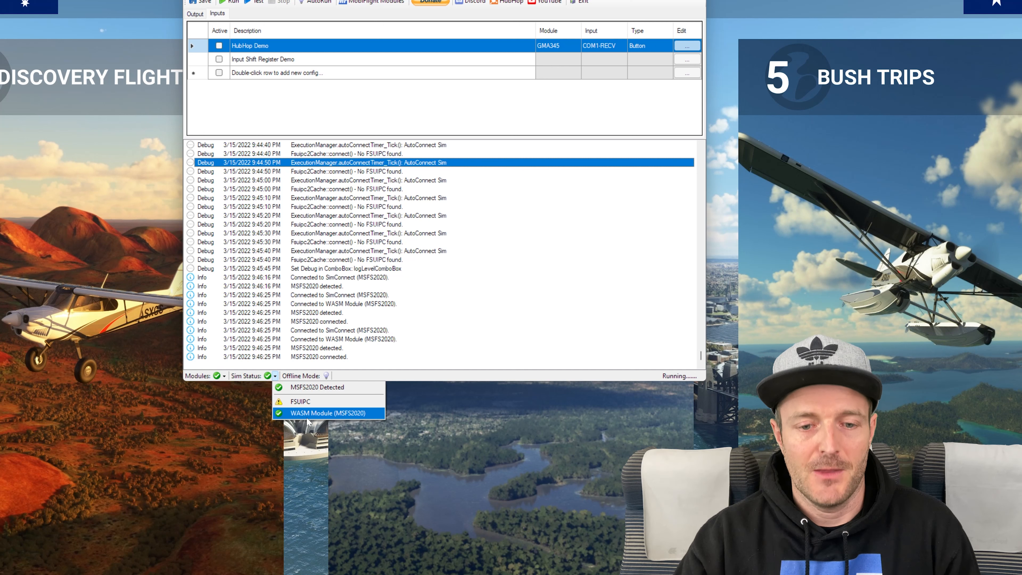
Run the WASM module installation for MSFS2020 and dismiss the installation message
left_click(210, 1)
mouse_move(238, 1)
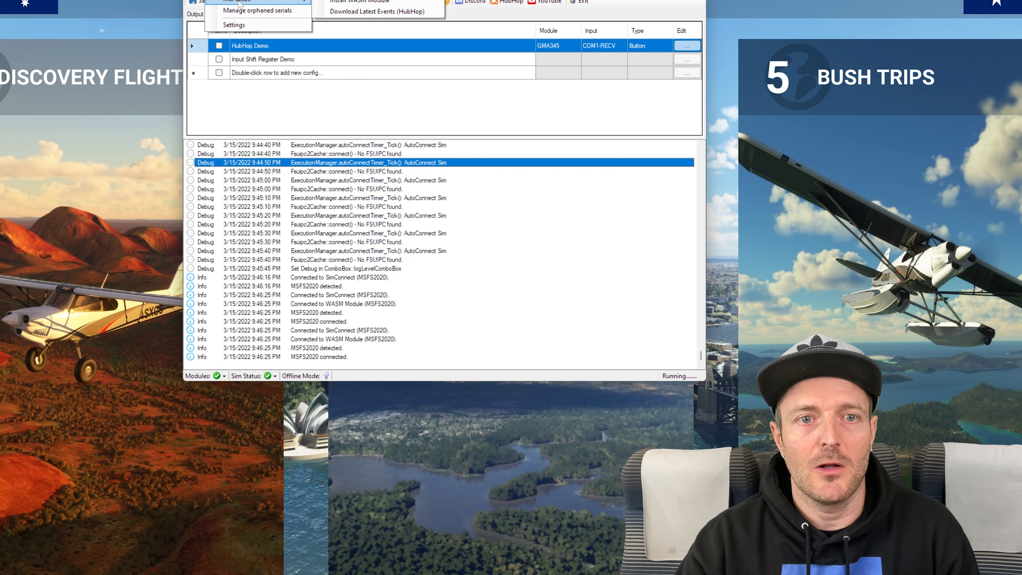
left_click(353, 2)
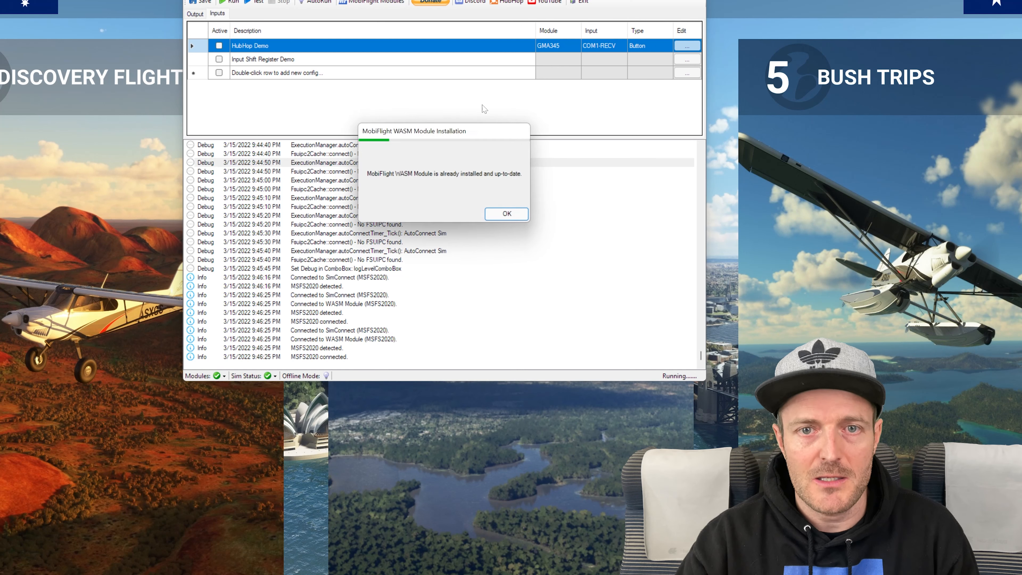
left_click(505, 214)
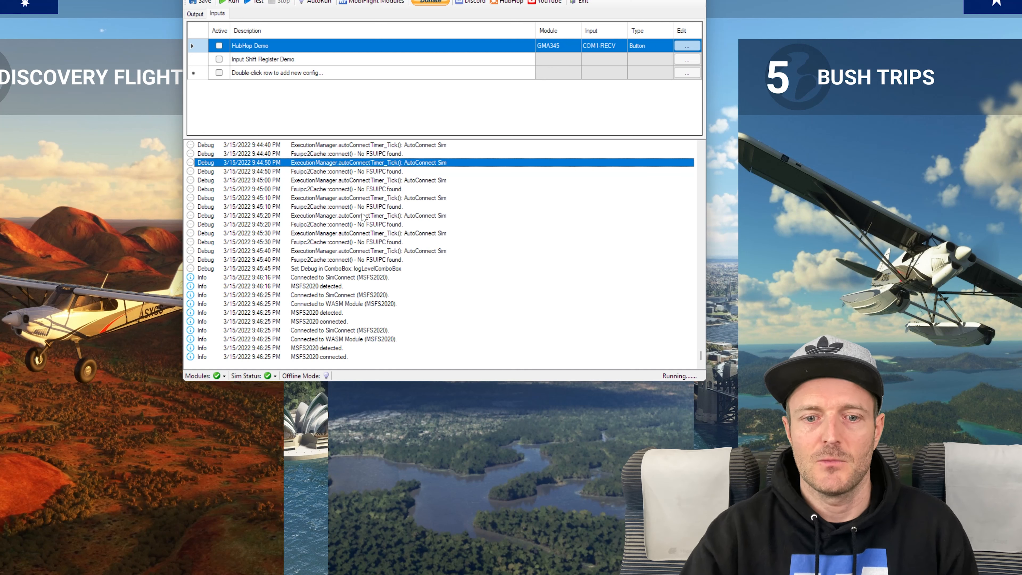
Inspect the WASM Module (MSFS2020) entry in the Sim Status list and close the list
left_click(275, 376)
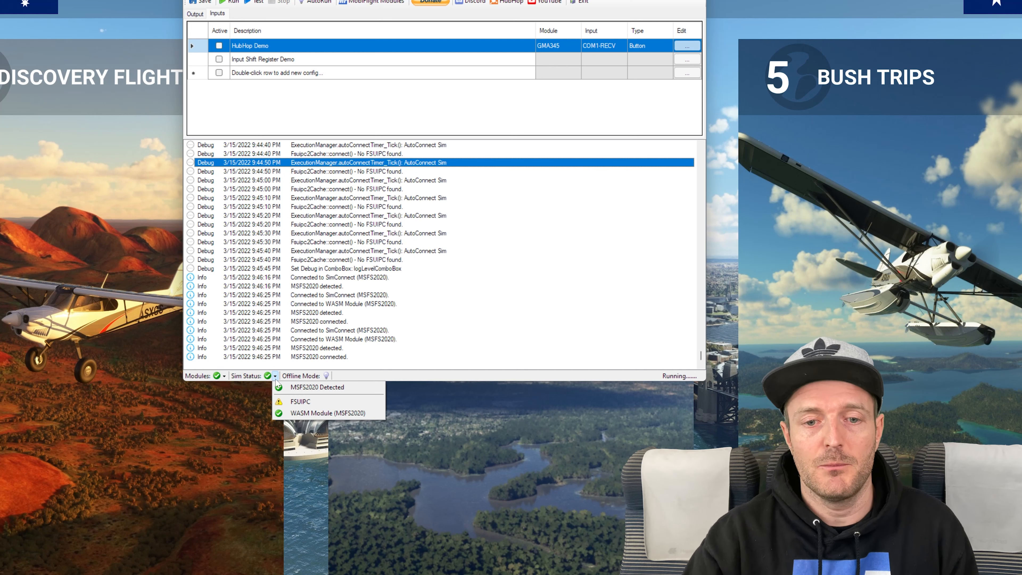
left_click(428, 278)
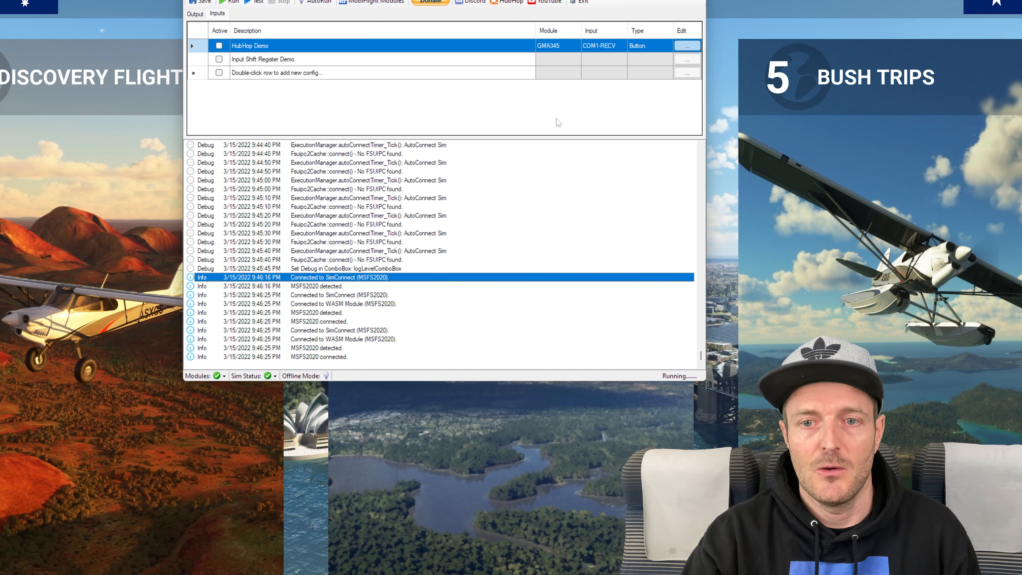
left_click(274, 376)
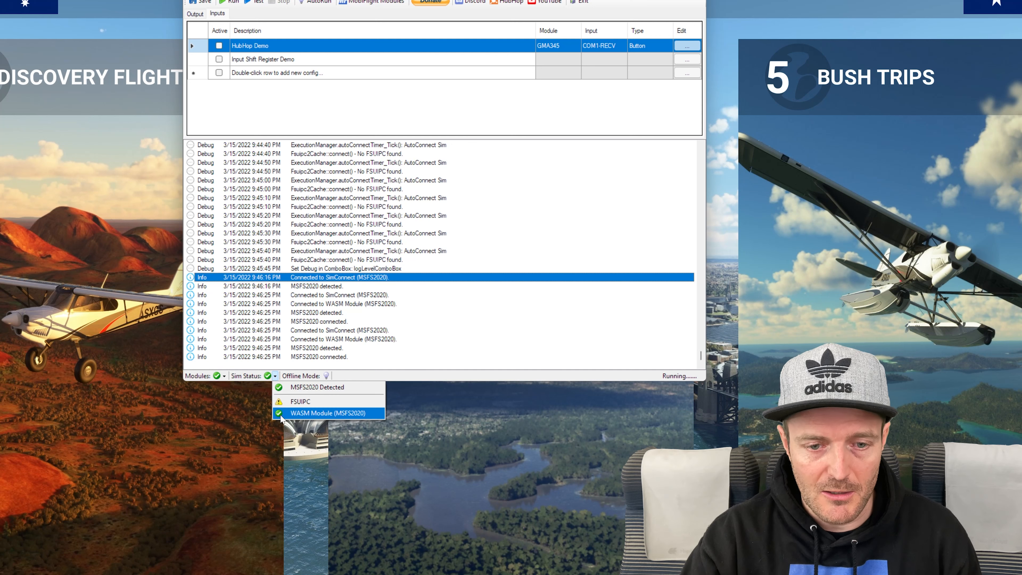
left_click(458, 163)
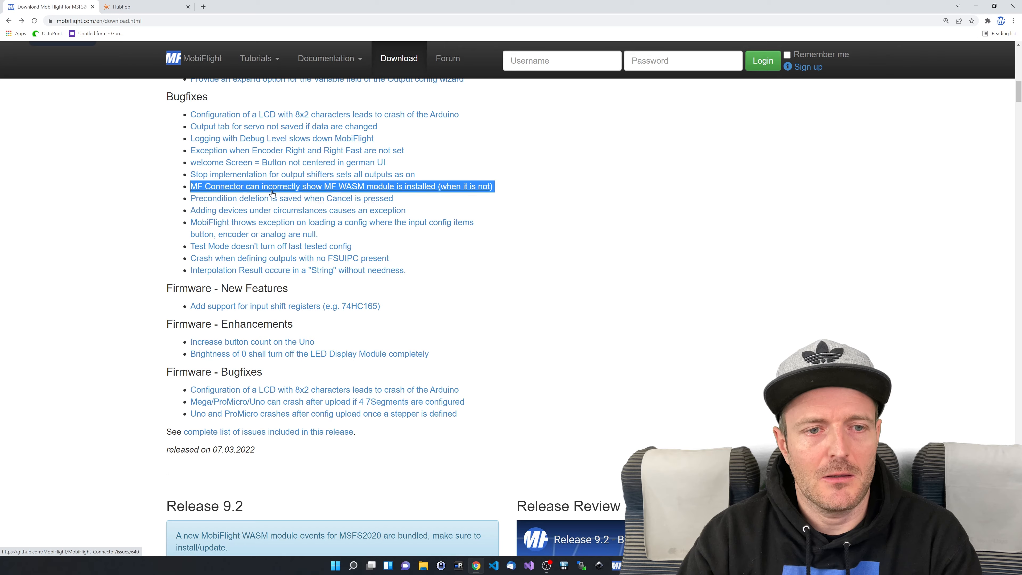
Switch back to MobiFlight Connector and open the precondition settings of the HubHop Demo input config
key("alt+Tab")
left_click(646, 102)
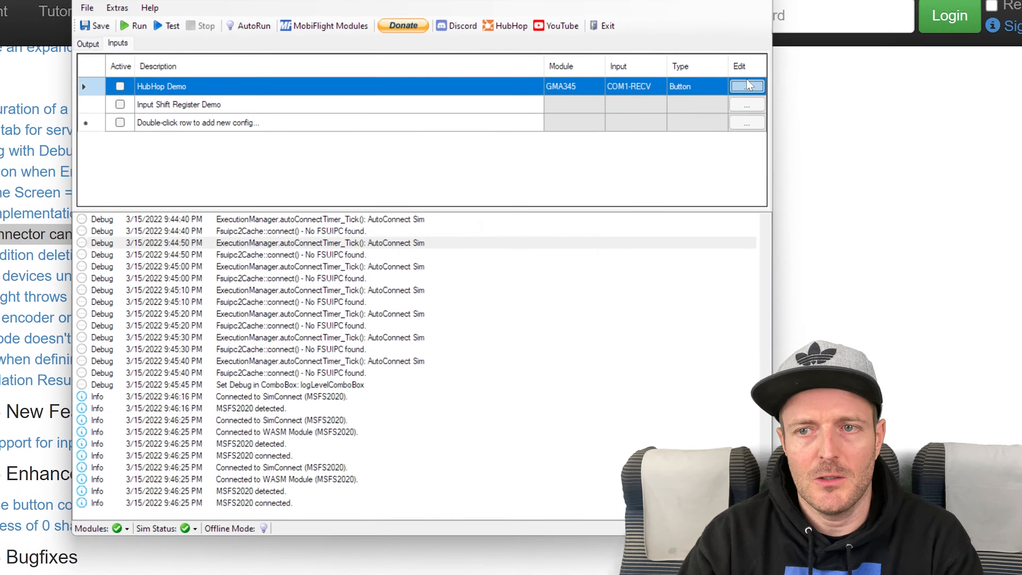
left_click(230, 64)
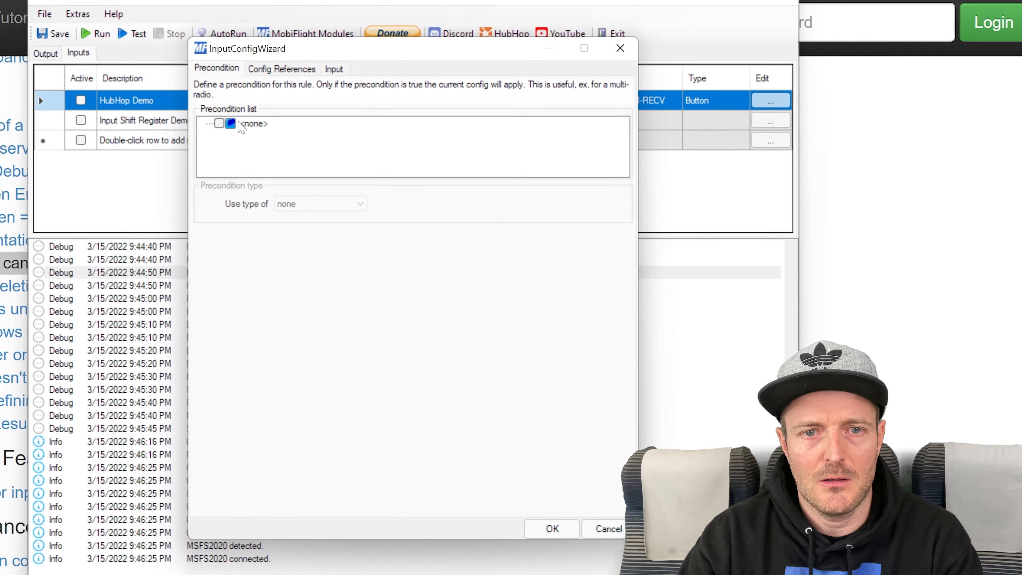
Add an extra empty precondition to the HubHop Demo precondition list and remove it again
right_click(268, 119)
left_click(249, 139)
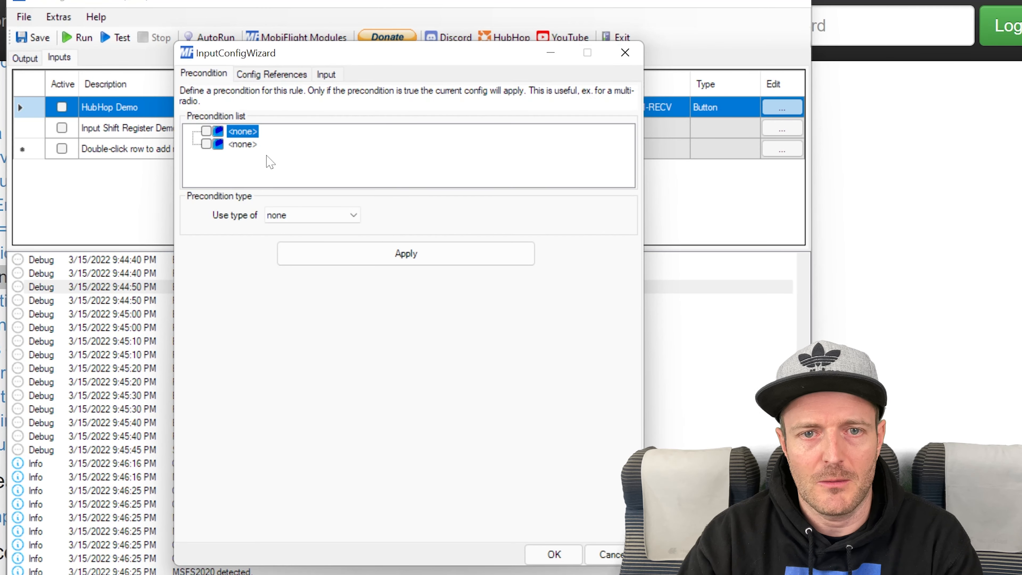
right_click(251, 135)
left_click(280, 159)
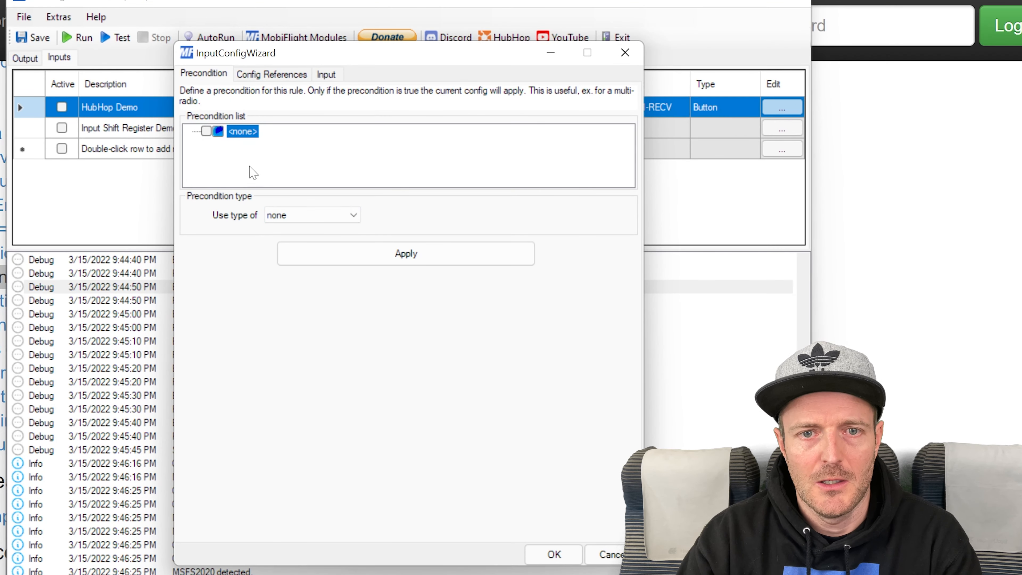
Define a Config item precondition of HubHop Demo = a, apply it and save the input config
left_click(313, 218)
left_click(292, 240)
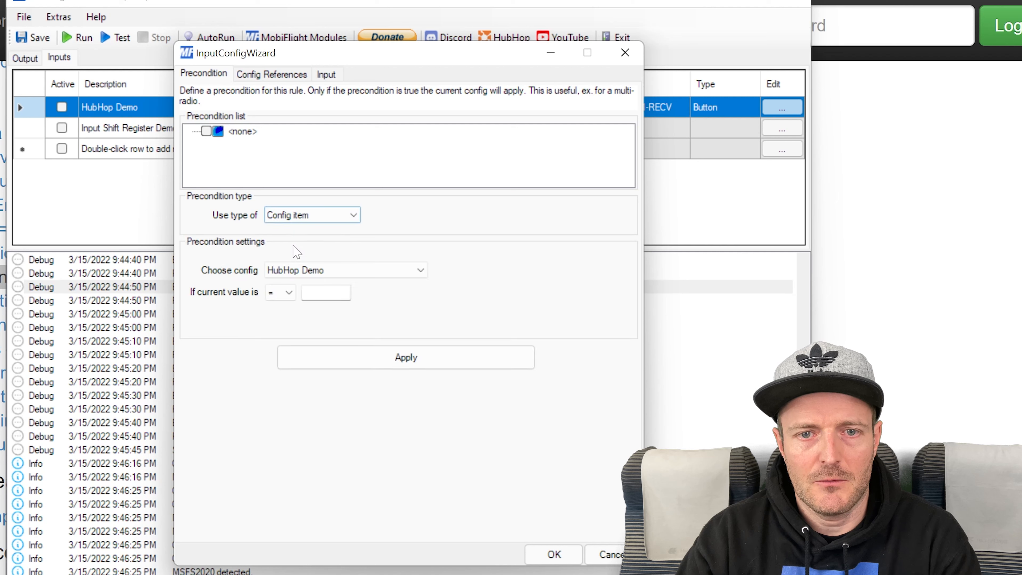
left_click(323, 292)
type("a")
left_click(396, 359)
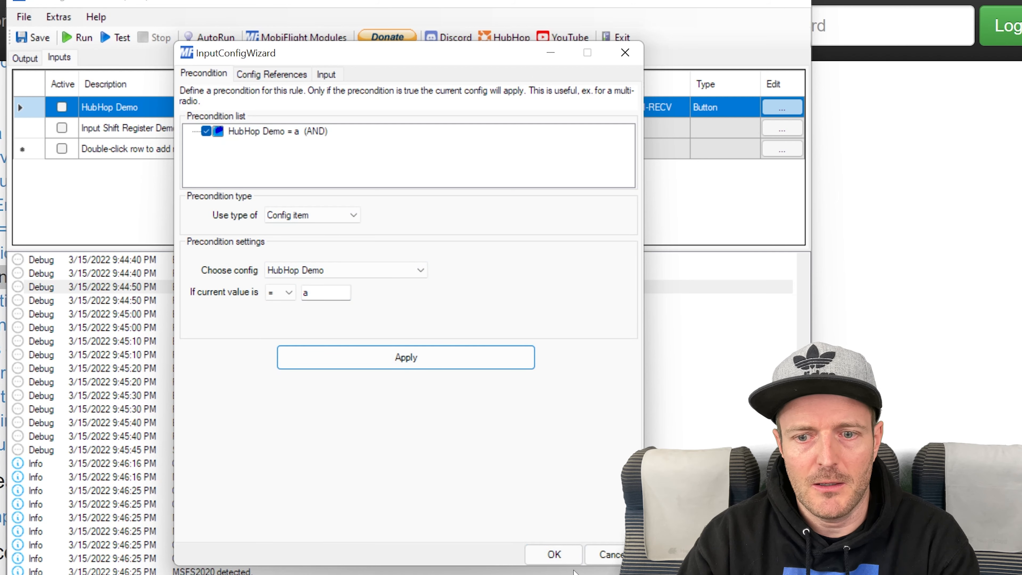
left_click(553, 555)
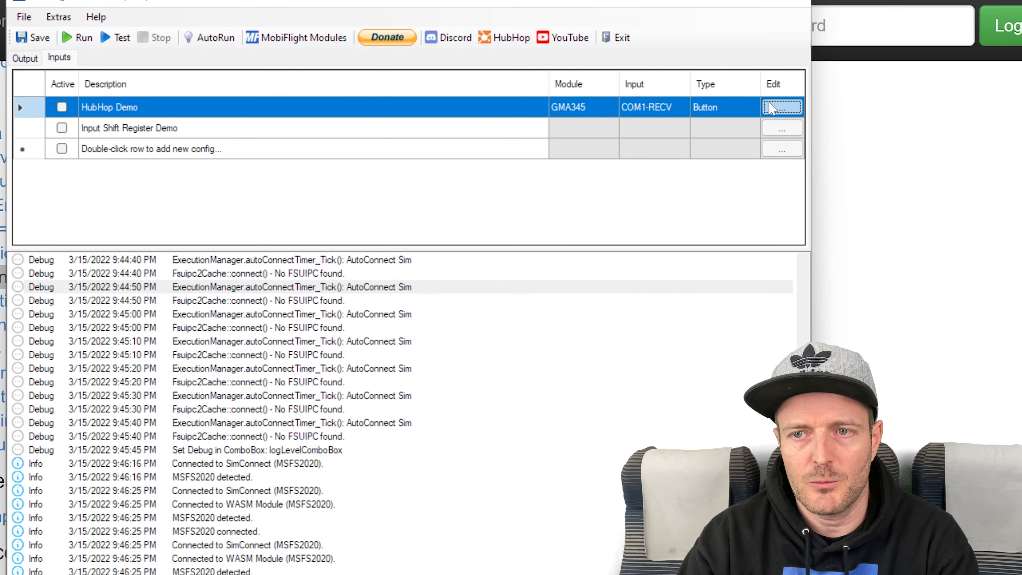
Reopen the HubHop Demo config, remove its precondition and cancel the dialog without saving
left_click(782, 107)
left_click(292, 133)
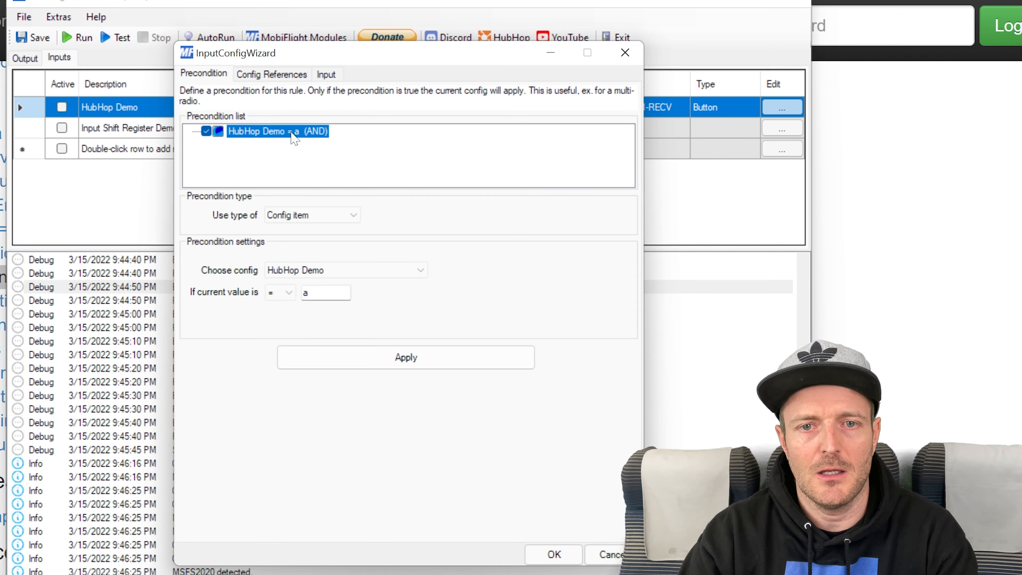
right_click(293, 133)
left_click(354, 161)
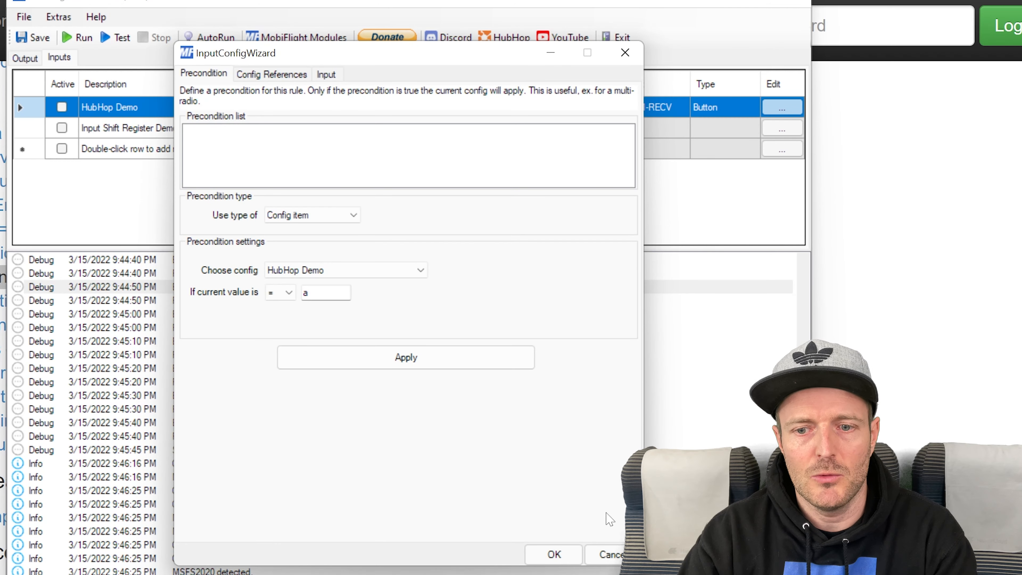
left_click(612, 560)
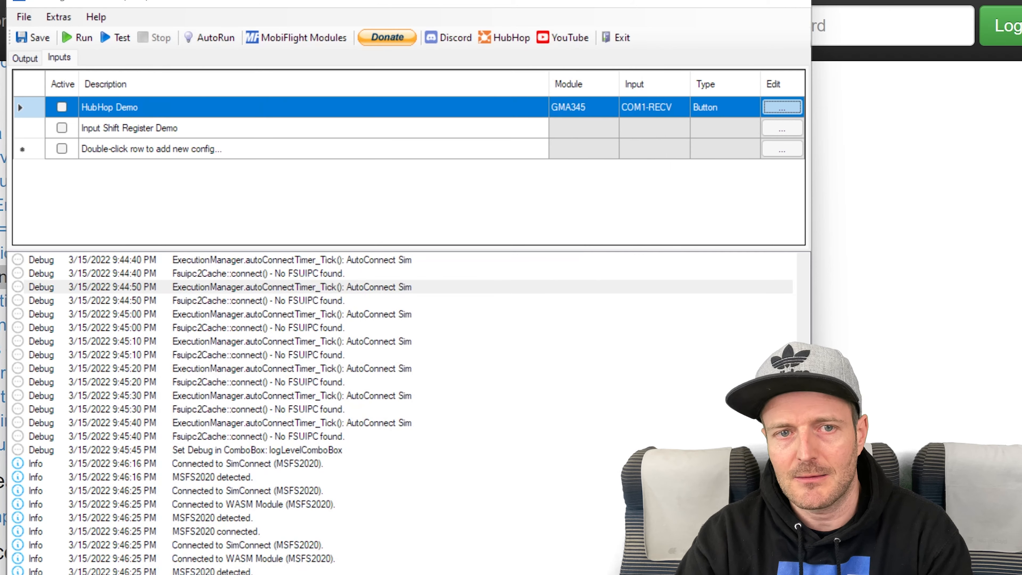
Remove the HubHop Demo = a precondition, save the config and reopen it to check the precondition list
left_click(793, 111)
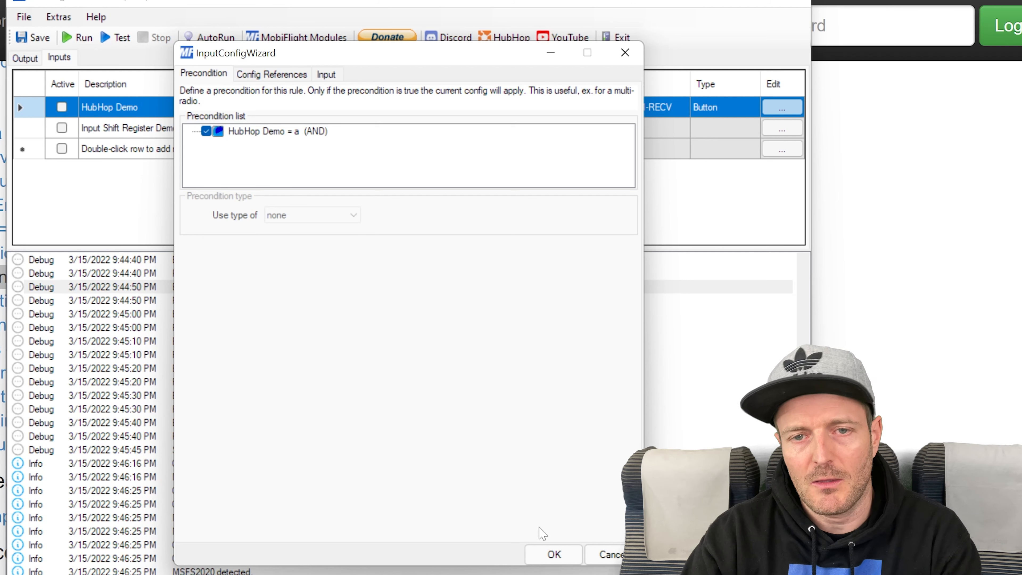
left_click(267, 132)
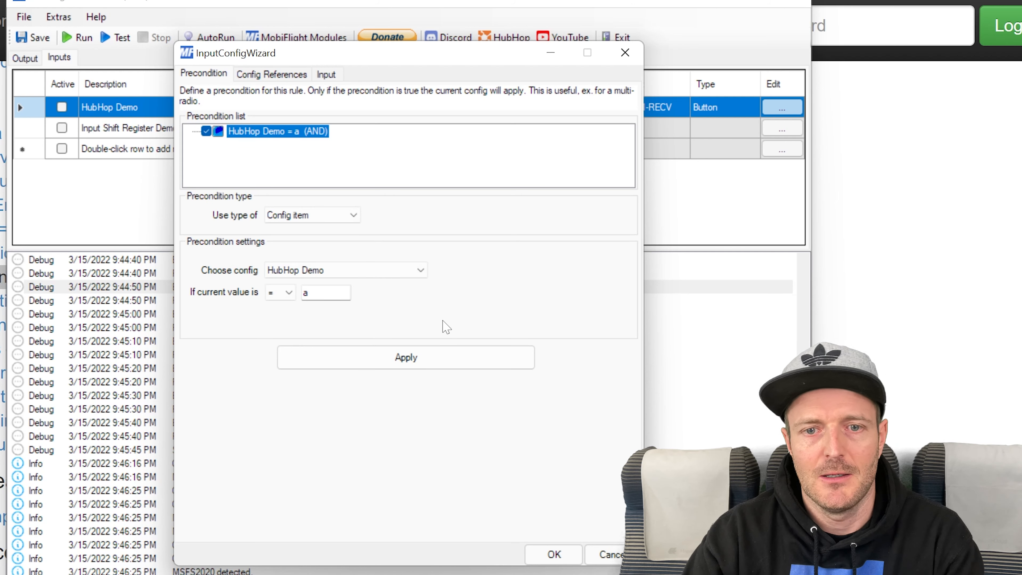
right_click(298, 132)
left_click(363, 158)
left_click(554, 554)
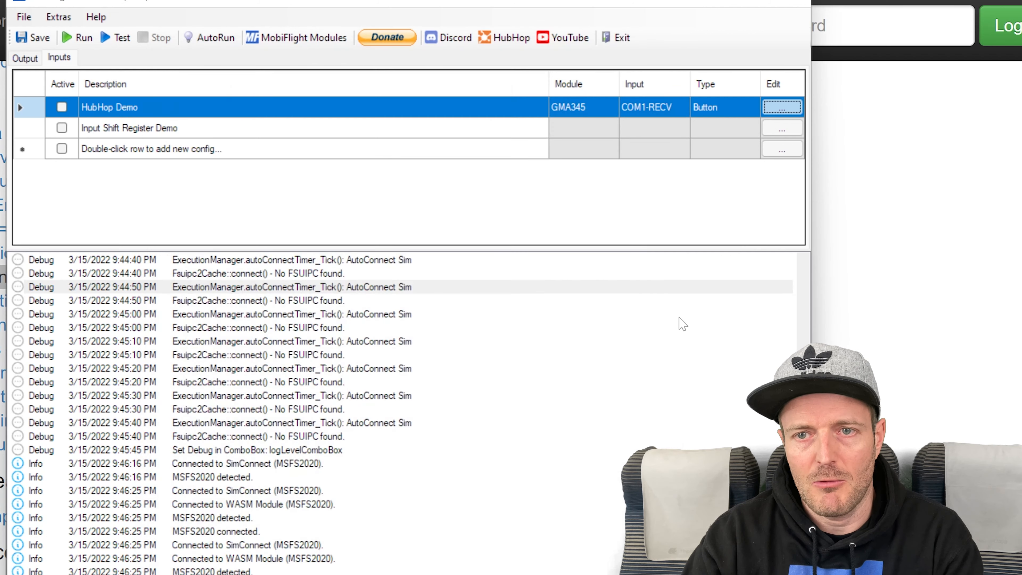
left_click(792, 111)
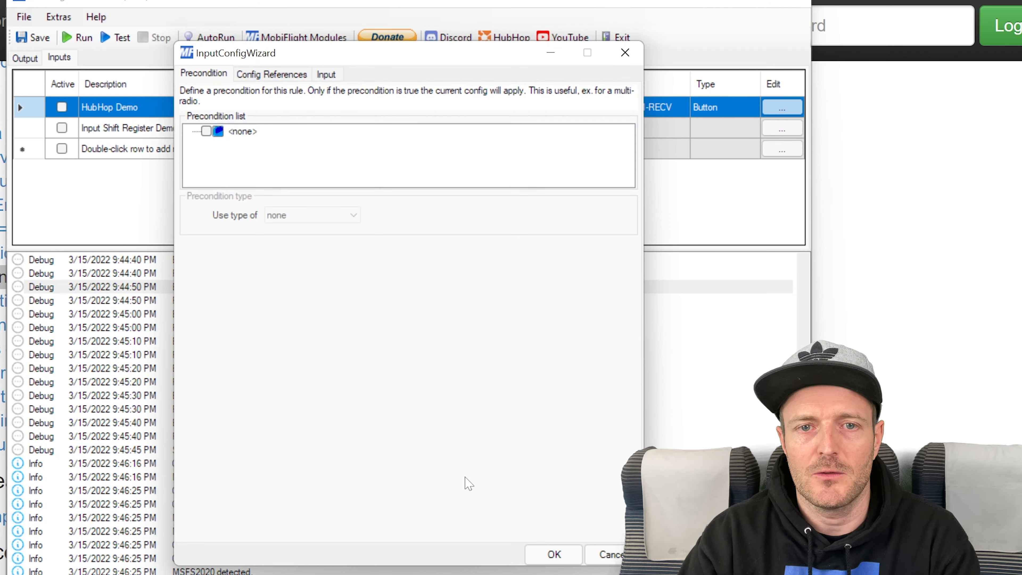
left_click(629, 56)
Switch to the download page, open the bugfix issue on adding devices causing an exception, and examine it with its fix #626
key("alt+Tab")
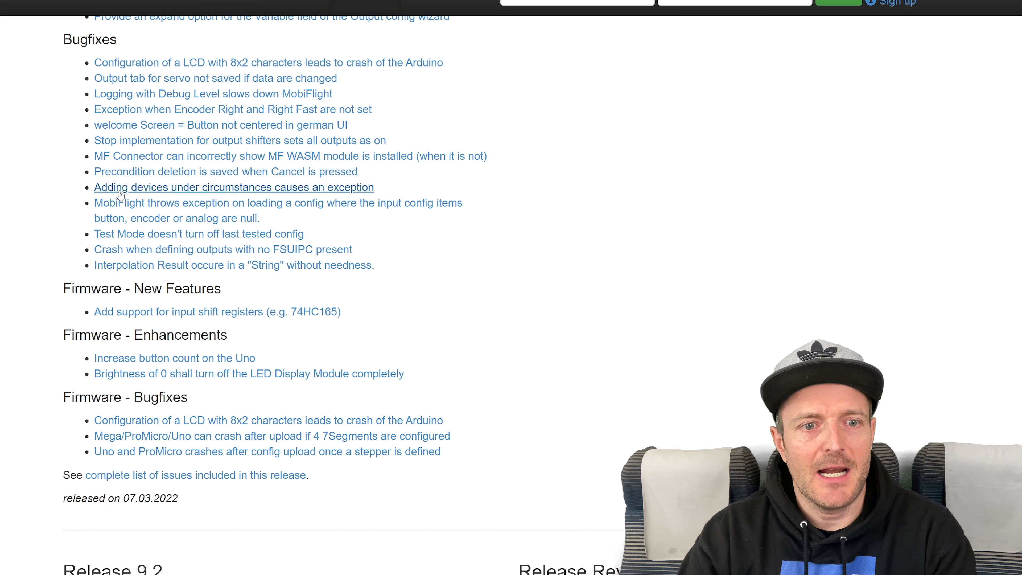
left_click(240, 188)
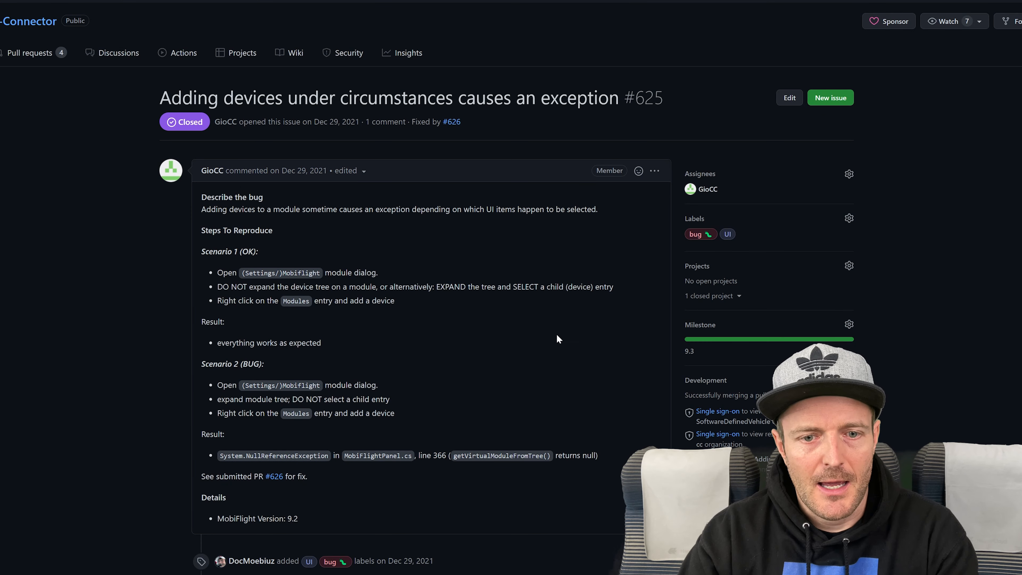
scroll(558, 336, "down", 3)
scroll(557, 338, "up", 2)
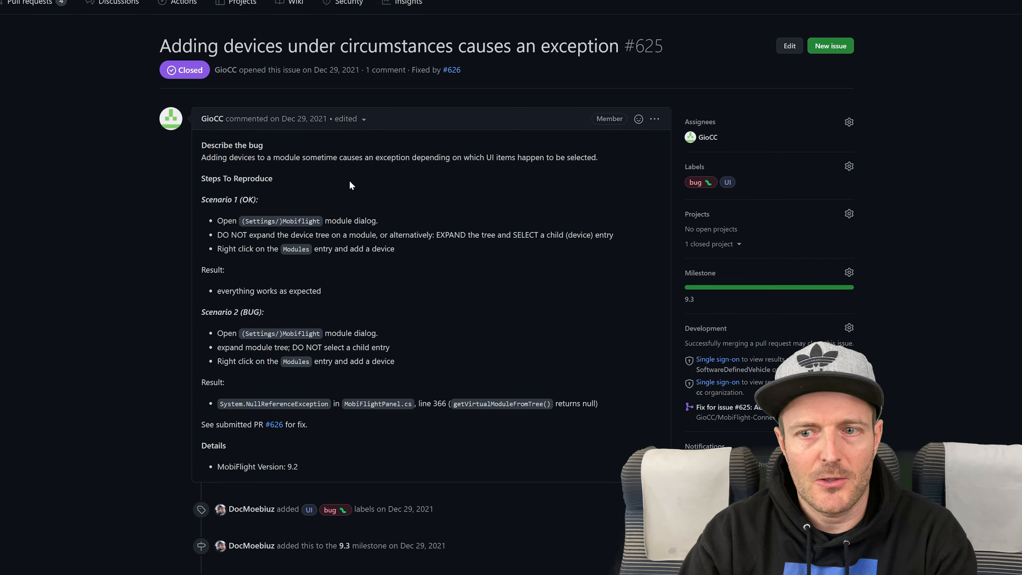
scroll(331, 173, "down", 15)
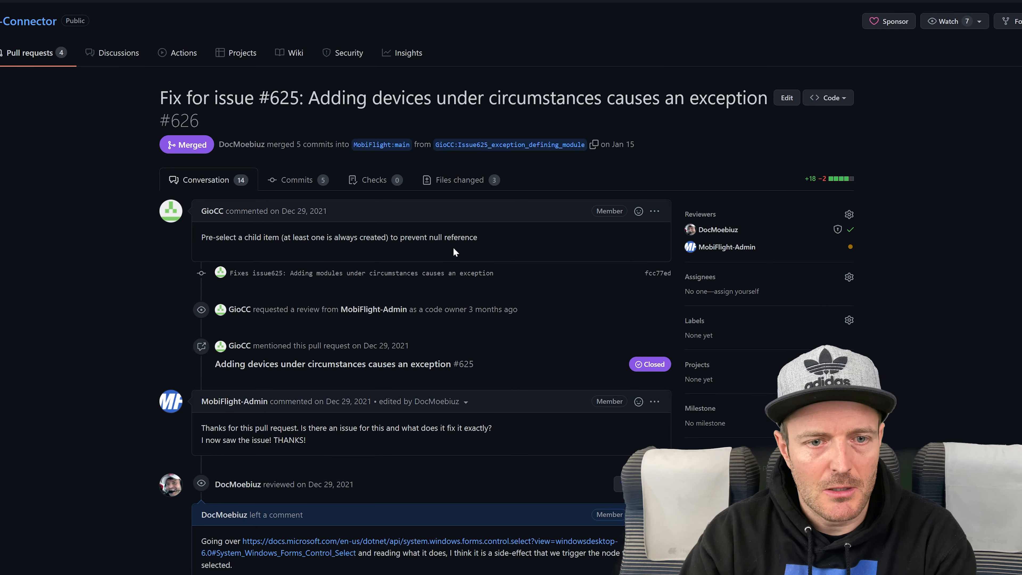
key("alt+Left")
scroll(437, 319, "up", 9)
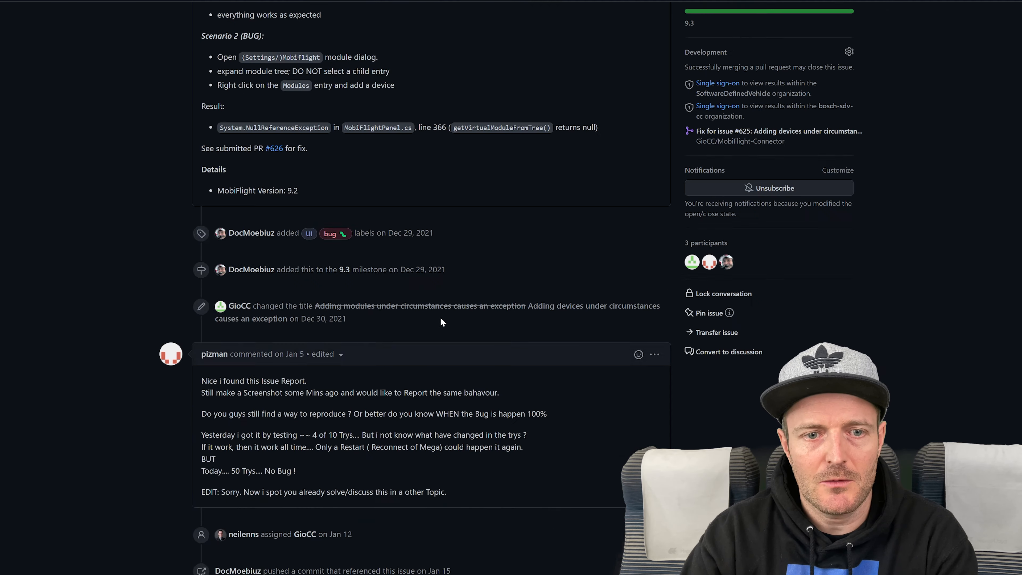
Inspect the GMA345 module's device tree in MobiFlight Connector's module settings, selecting COM2-LED and the module itself, and return to the issue
key("alt+Tab")
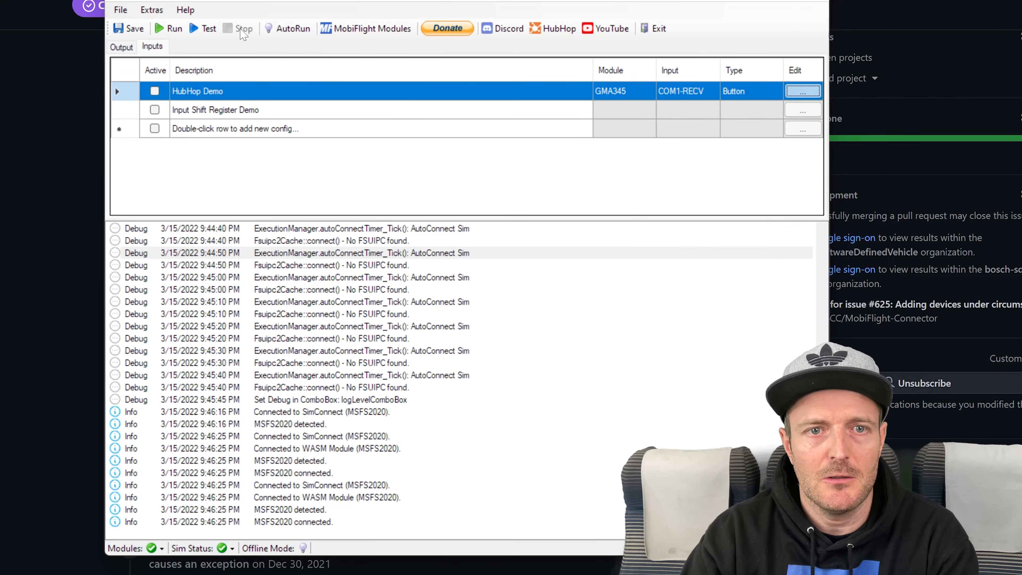
left_click(372, 1)
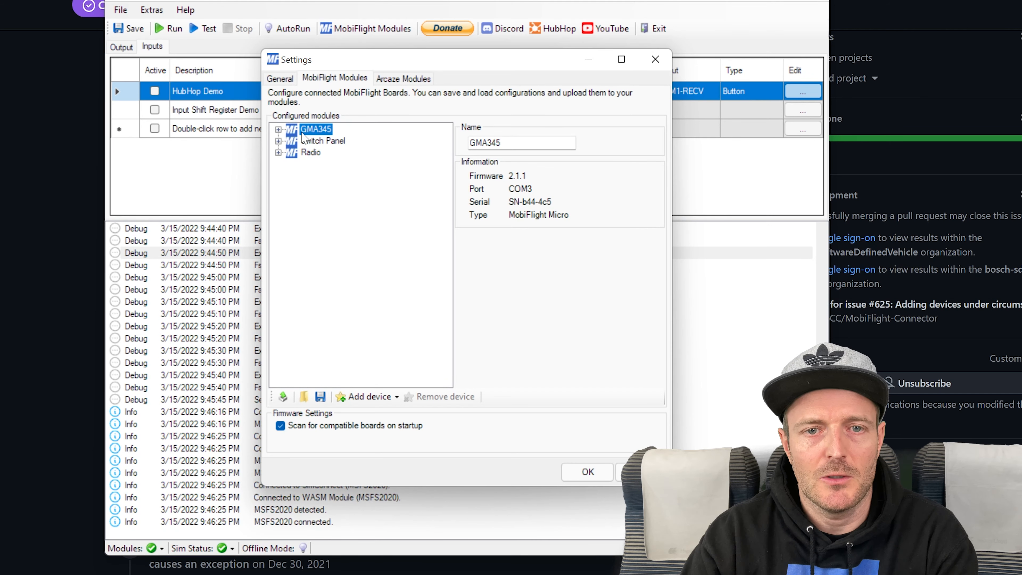
left_click(278, 130)
left_click(327, 140)
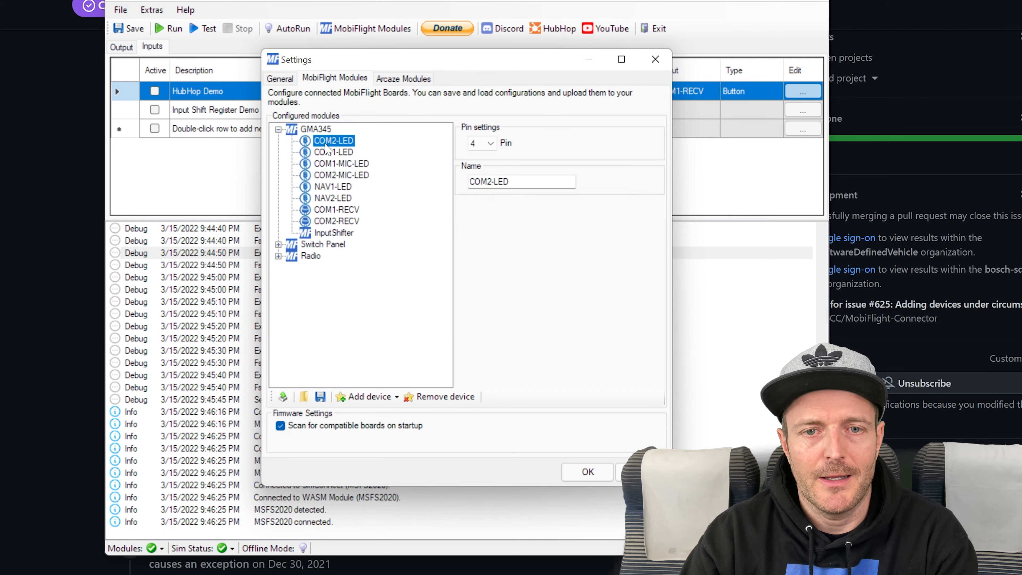
left_click(315, 129)
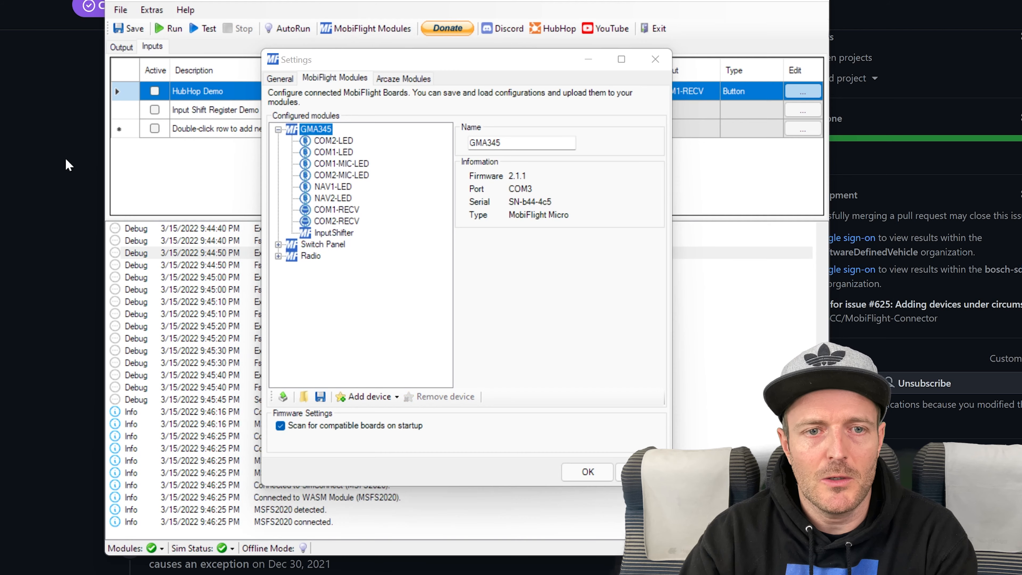
left_click(66, 161)
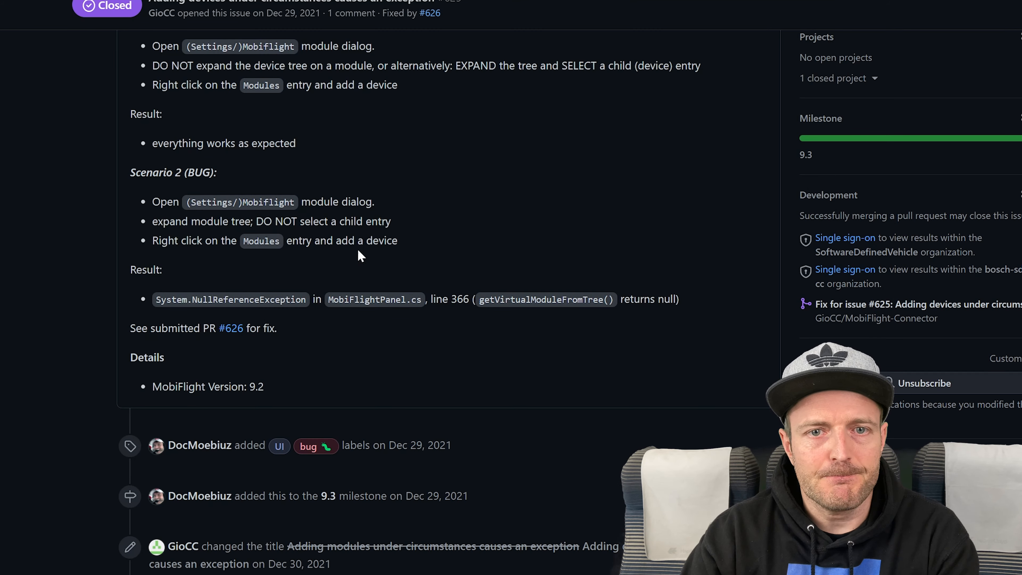
Switch to MobiFlight Connector, check adding a device to the GMA345 module, cancel the settings and return to the browser
key("alt+Tab")
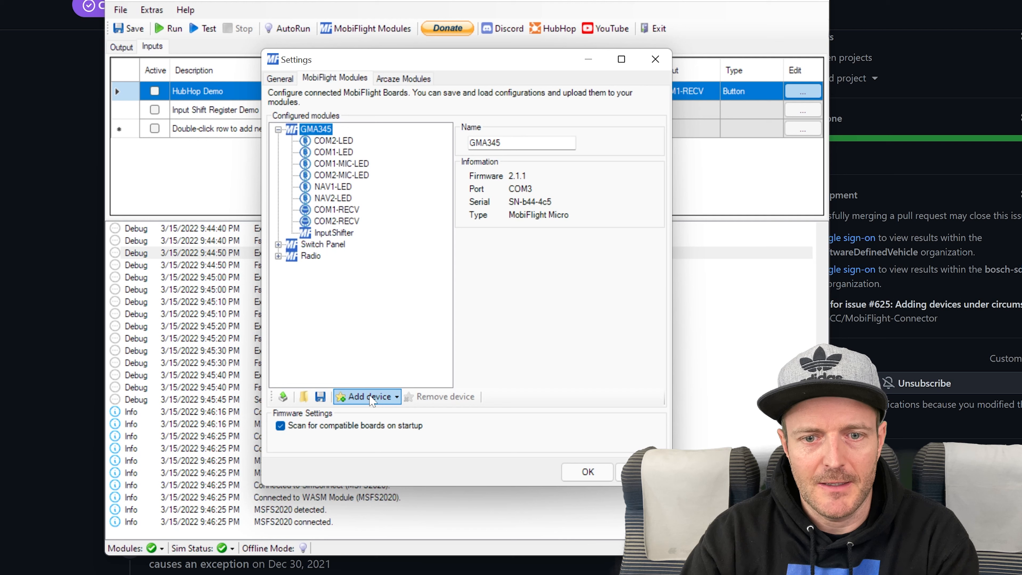
left_click(378, 396)
left_click(572, 352)
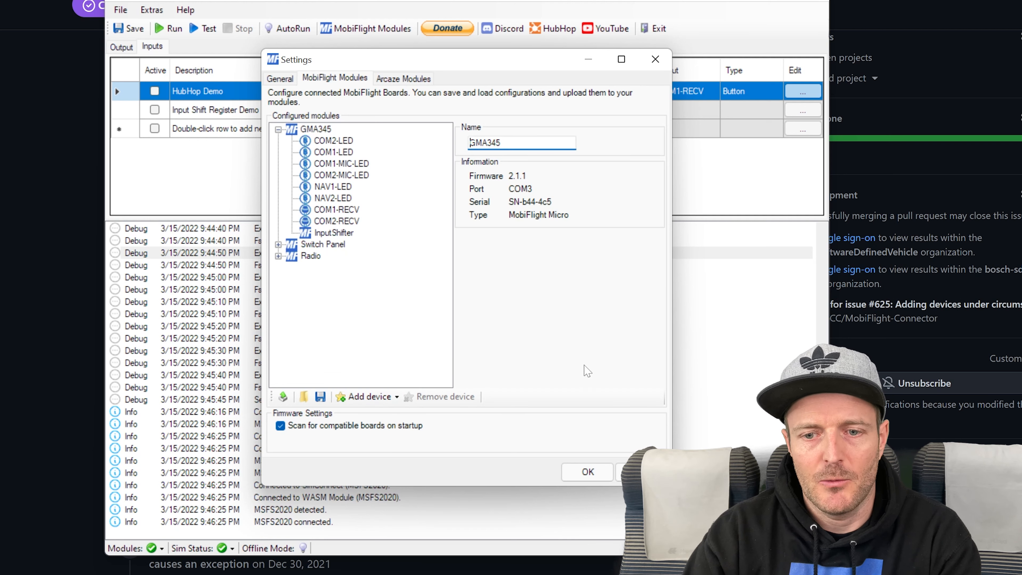
left_click(641, 472)
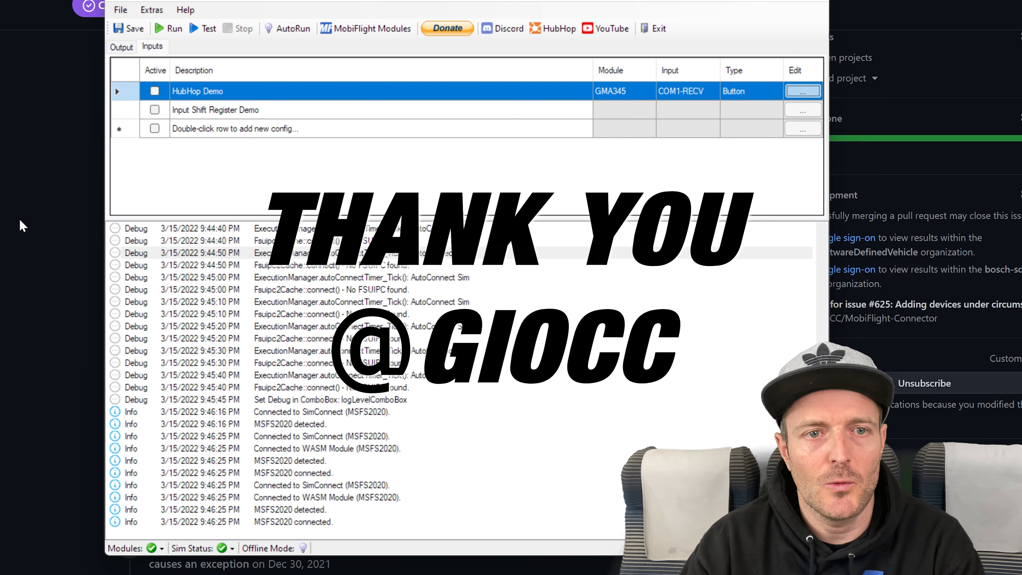
left_click(1, 171)
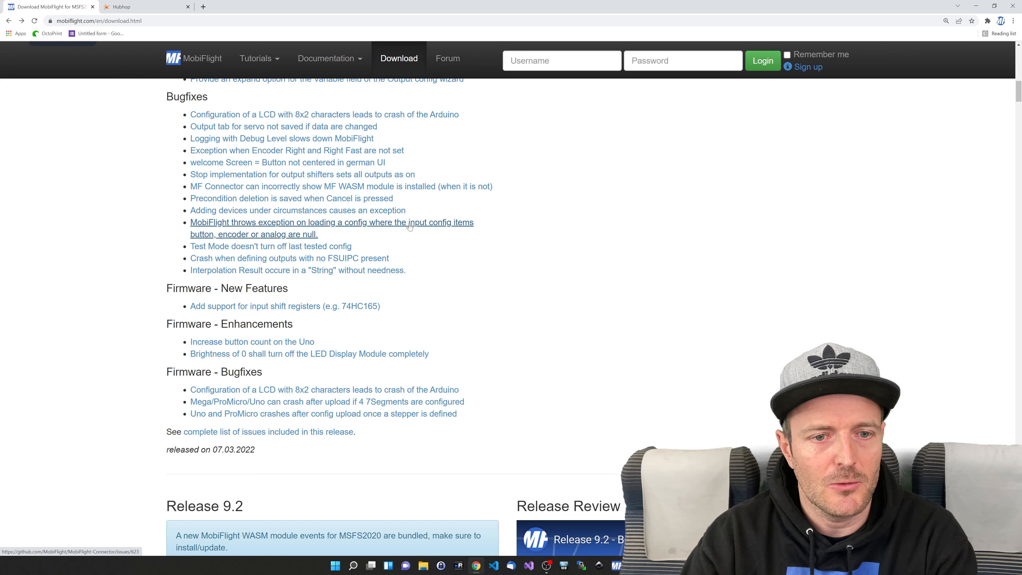
Examine the bugfix issue on exceptions when loading configs with null button, encoder or analog items, and return to the download page
left_click(280, 235)
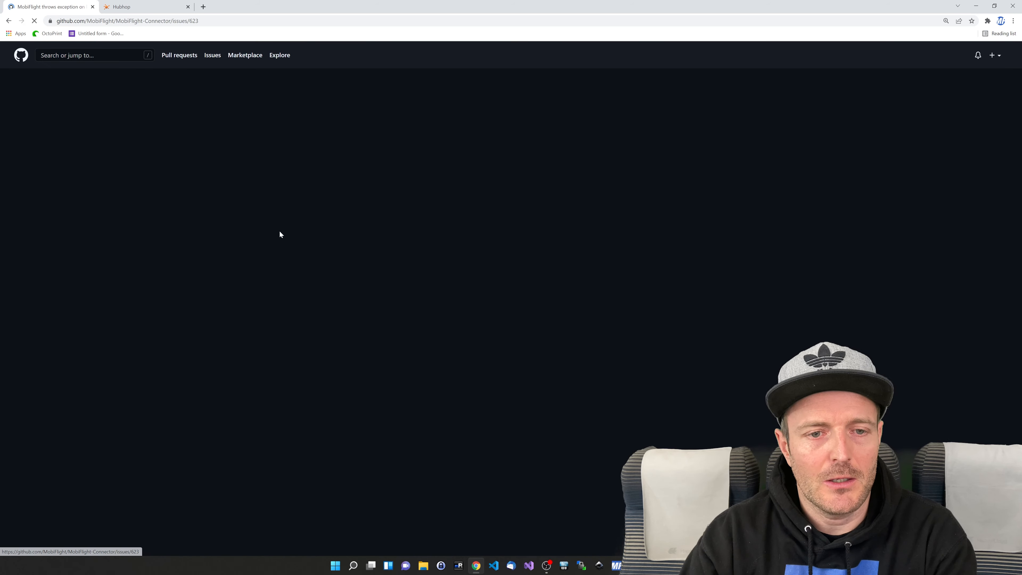
scroll(459, 266, "down", 3)
scroll(472, 266, "down", 2)
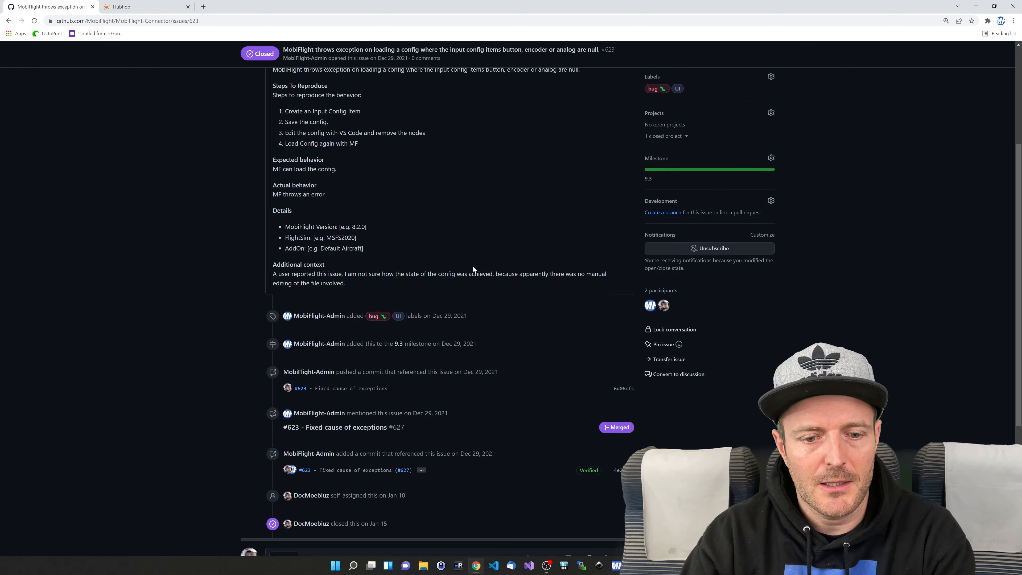
scroll(472, 265, "up", 5)
key("alt+Left")
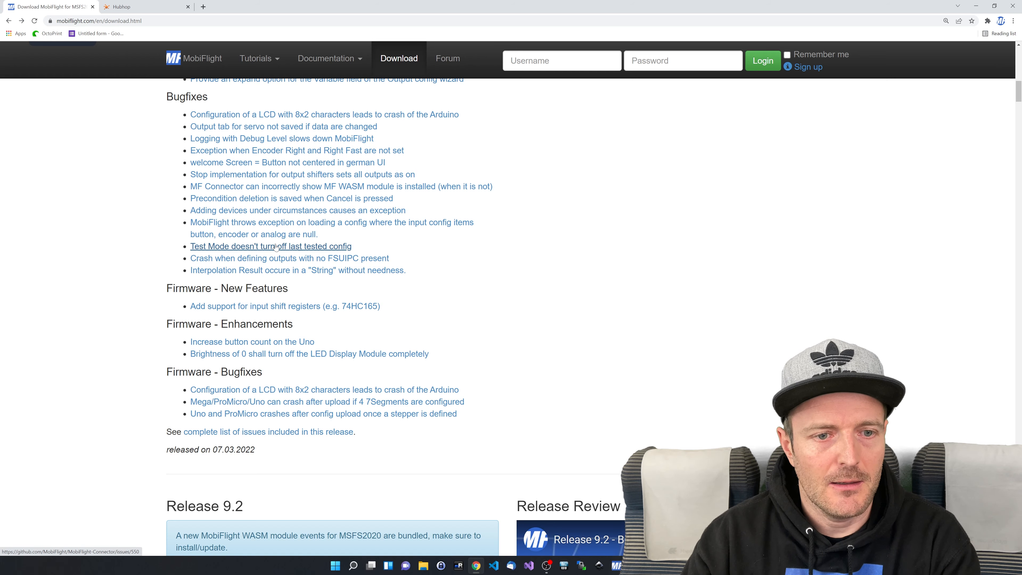
scroll(281, 254, "up", 1)
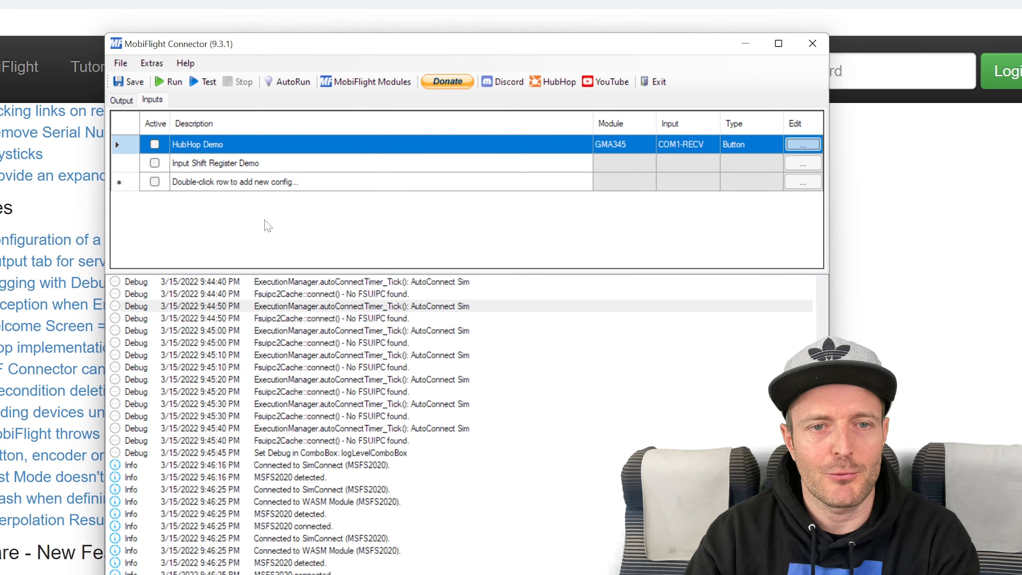
Activate the HubHop Demo and Input Shift Register Demo inputs in MobiFlight Connector, then start and stop test mode
left_click(155, 144)
left_click(157, 163)
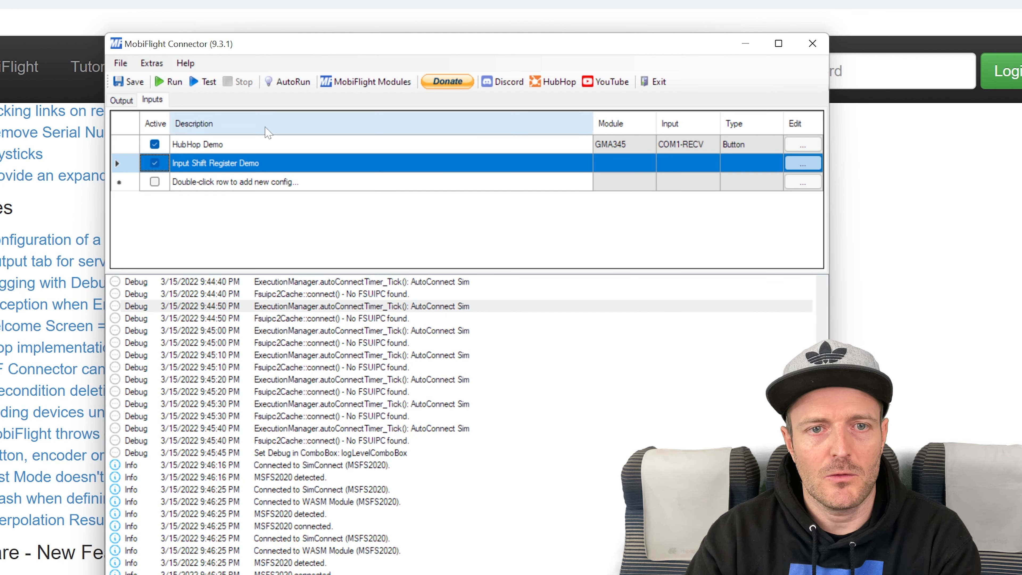
left_click(203, 81)
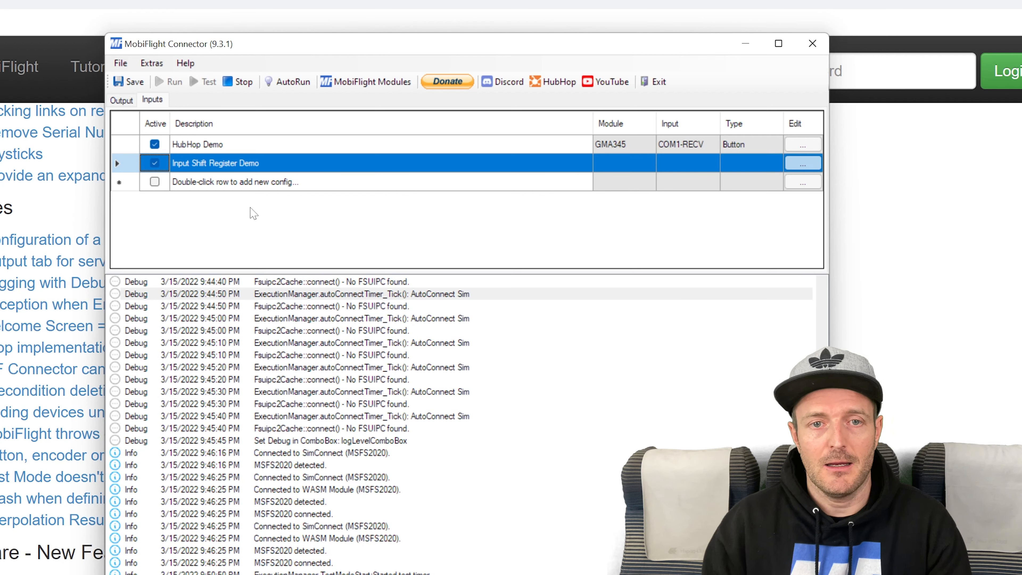
left_click(238, 82)
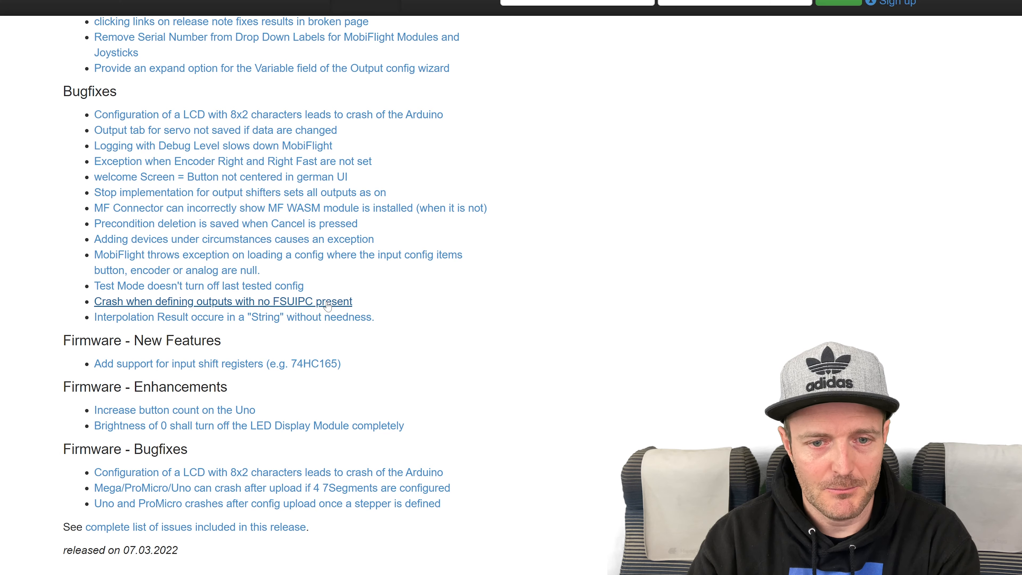
Switch to the download page, open the issue on the crash when defining outputs with no FSUIPC present, and examine its description
key("alt+Tab")
key("alt+Tab")
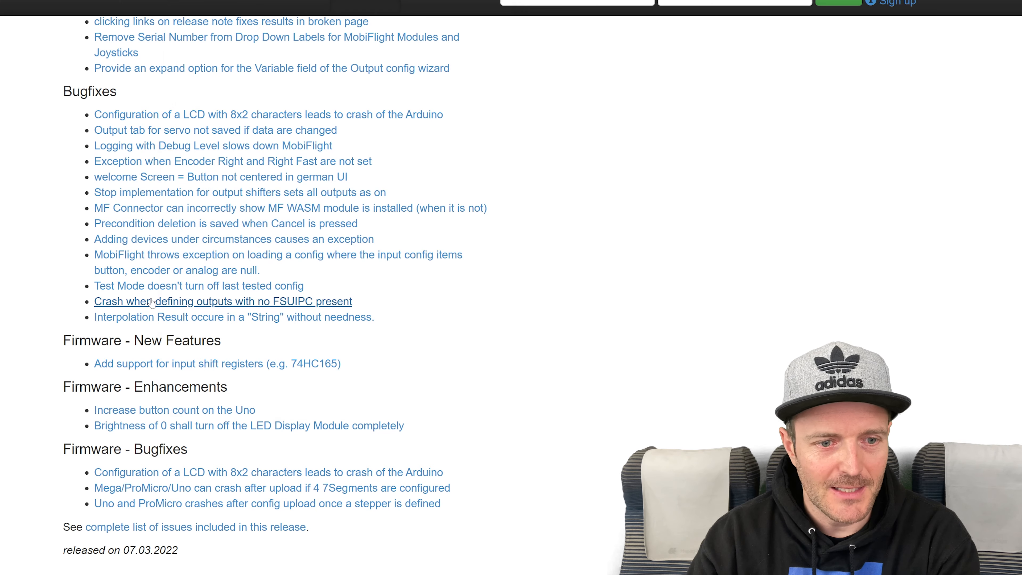
left_click(238, 301)
scroll(243, 299, "down", 2)
scroll(243, 298, "up", 2)
left_click_drag(145, 99, 583, 97)
scroll(555, 136, "down", 1)
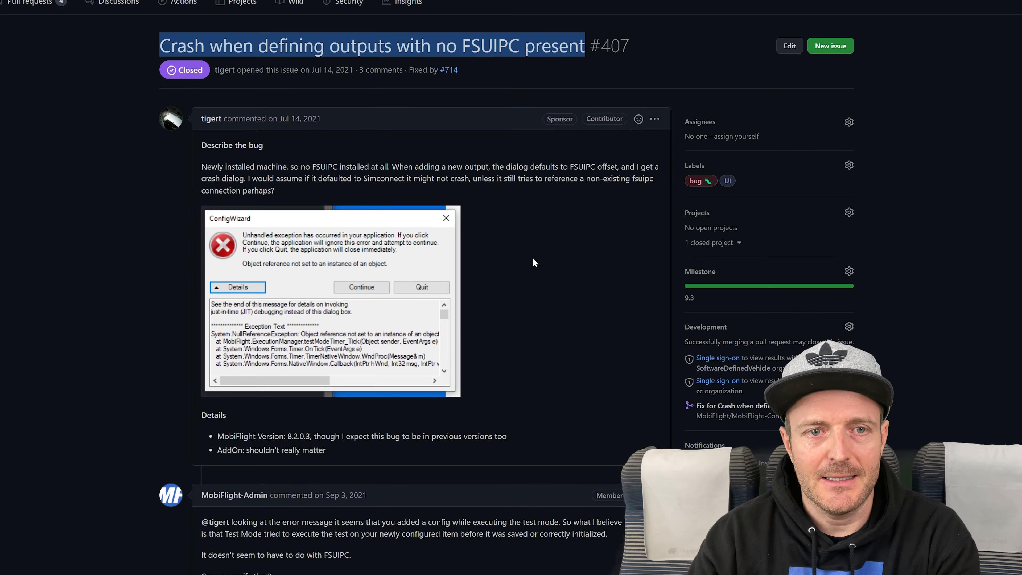
scroll(518, 282, "down", 4)
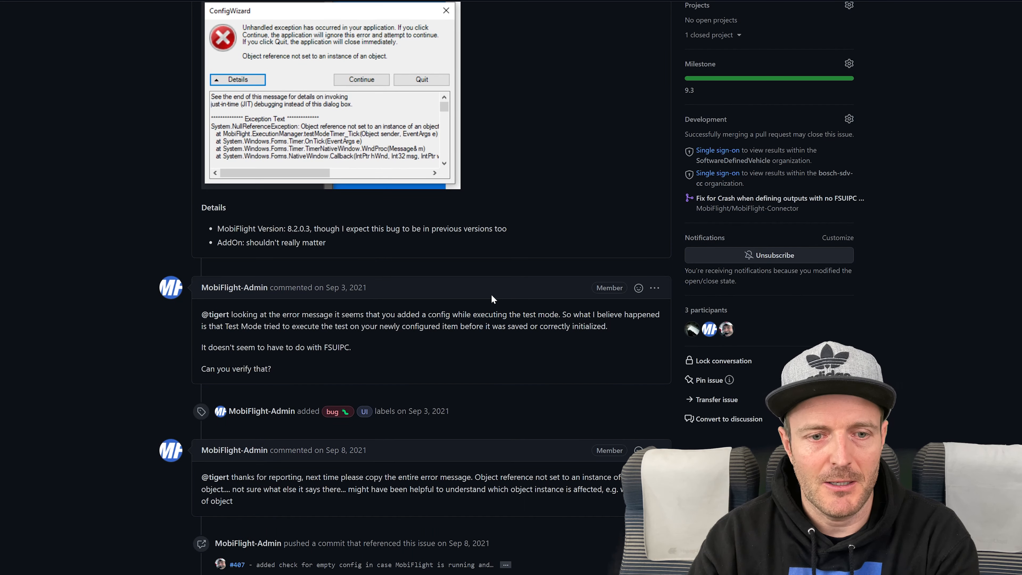
key("ctrl+w")
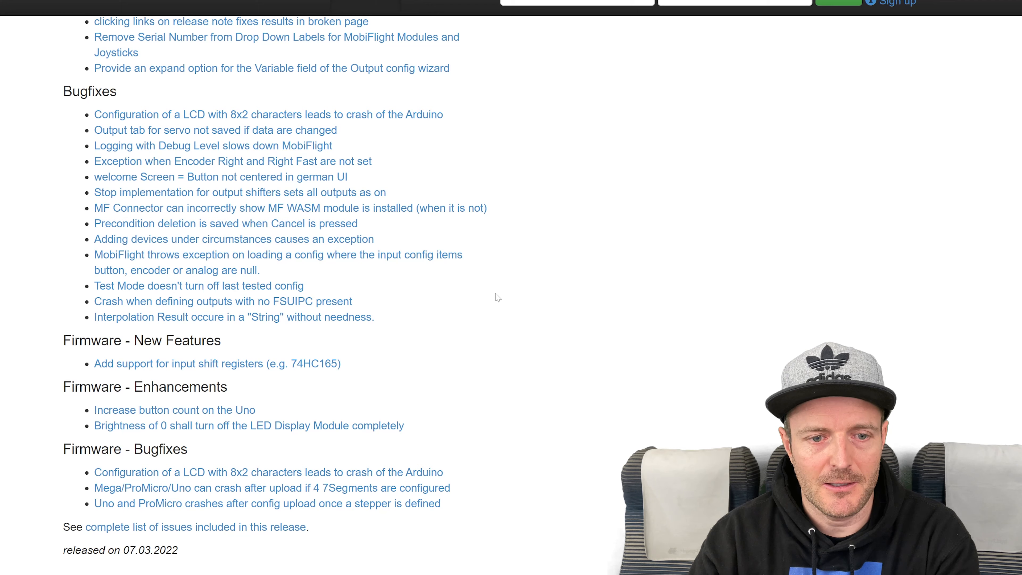
Reopen the no-FSUIPC crash issue, read through its comments and crash dump, and return to the download page
left_click(253, 302)
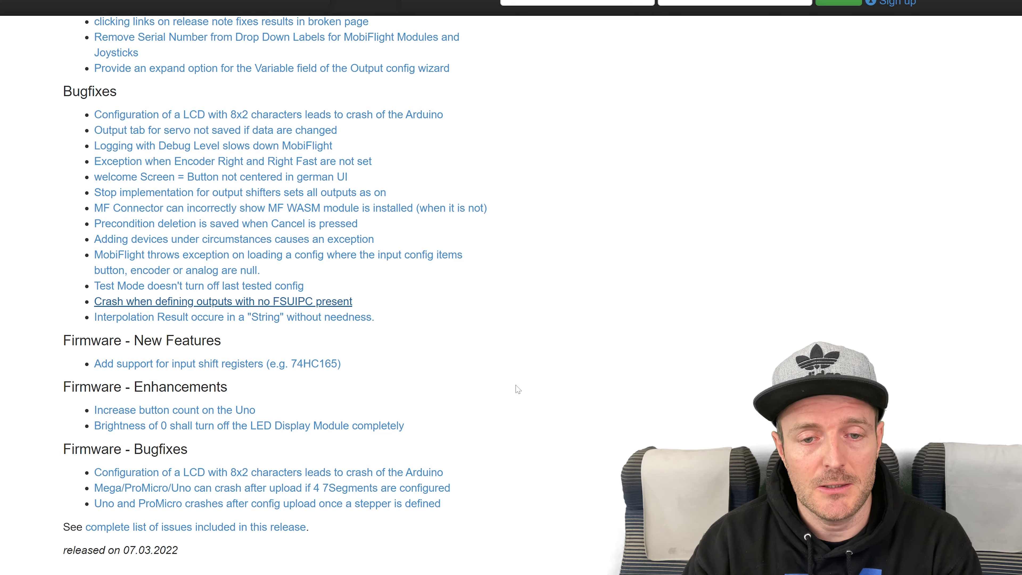
scroll(539, 380, "down", 8)
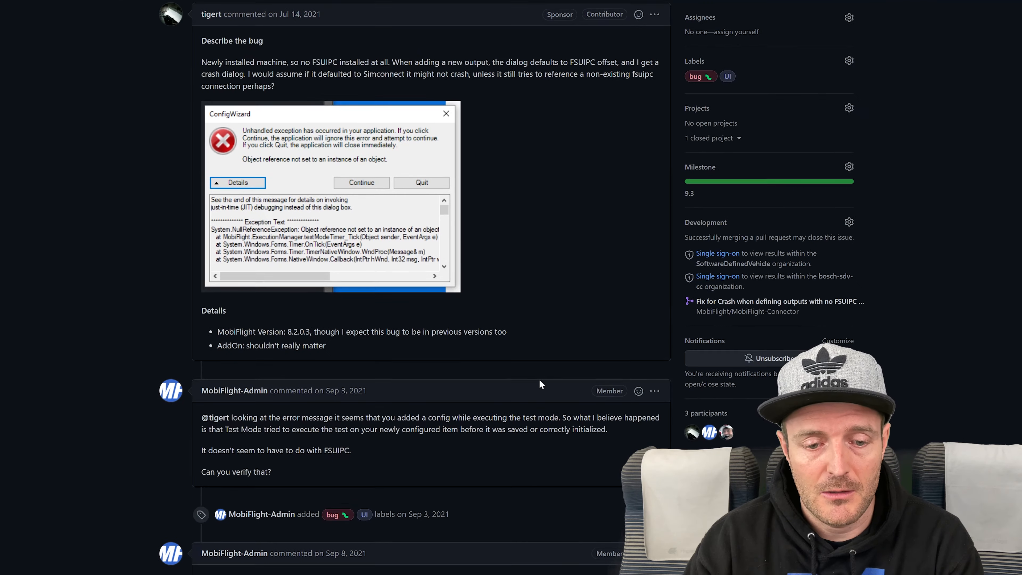
scroll(538, 379, "down", 20)
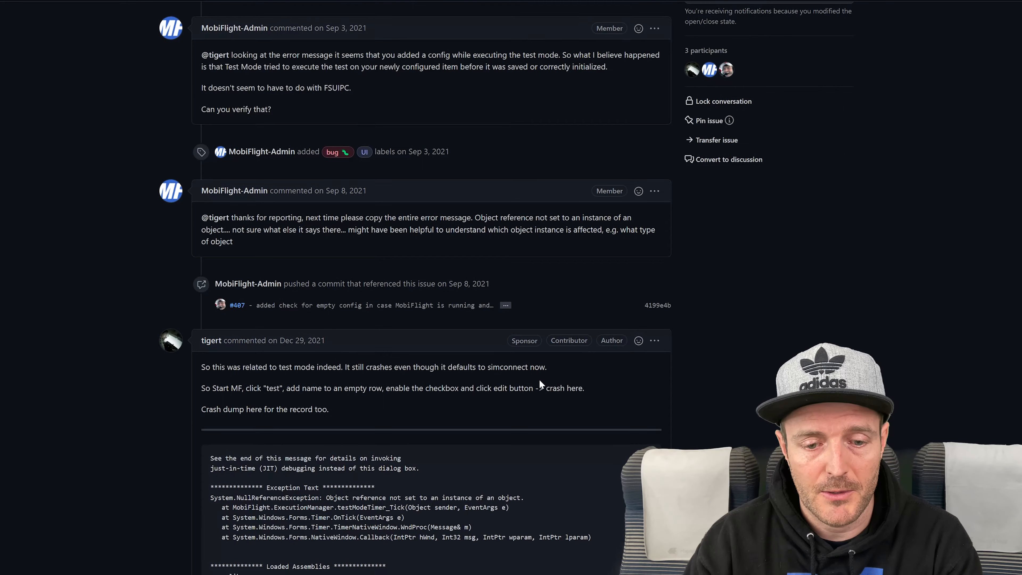
scroll(539, 381, "down", 20)
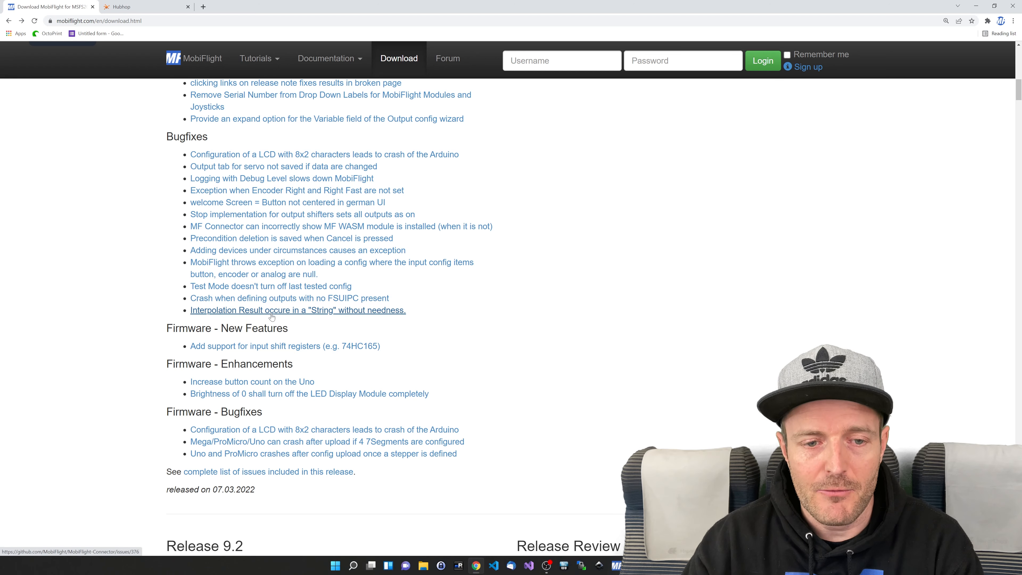
Browse Data (D:) in File Explorer to the MobiFlightConnector-9.1.0 folder and launch that version with the releaes9.3.mcc config
key("alt+Tab")
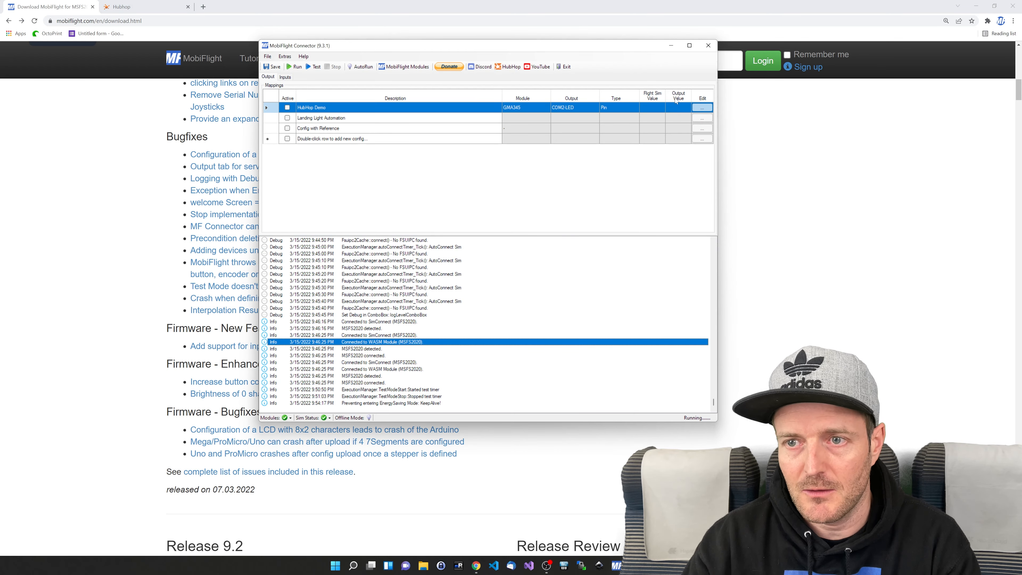
left_click(422, 568)
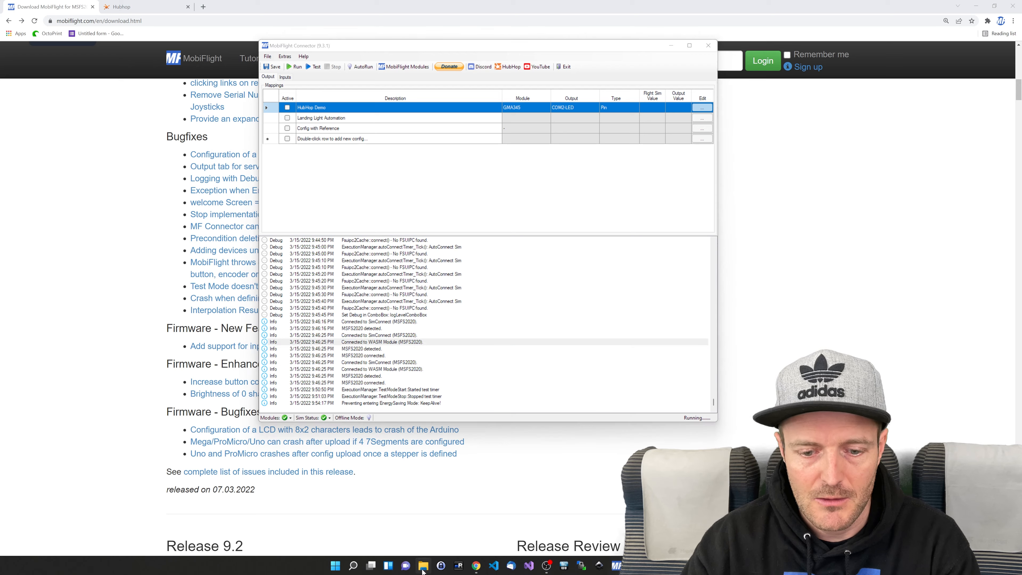
left_click(321, 461)
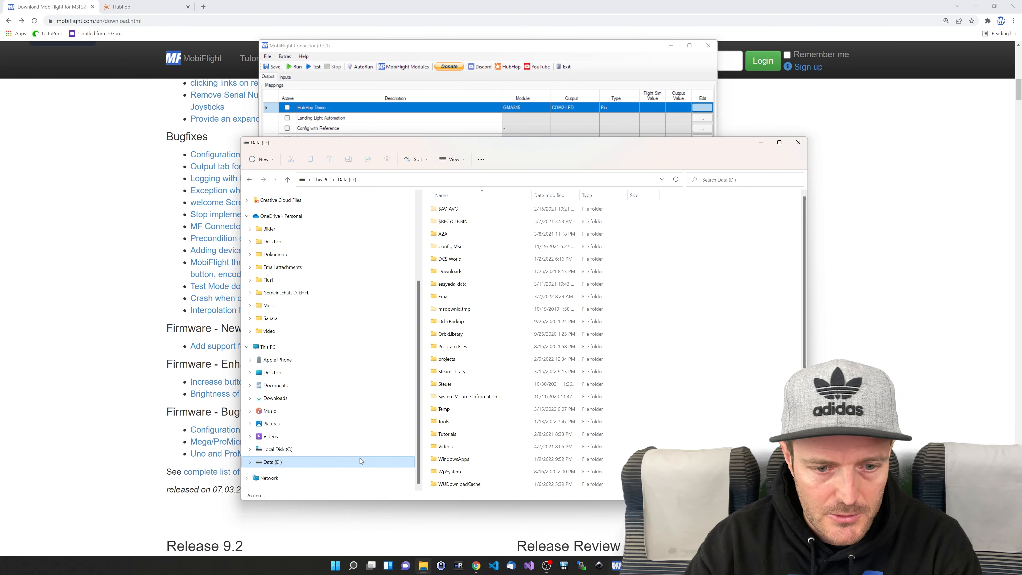
double_click(461, 371)
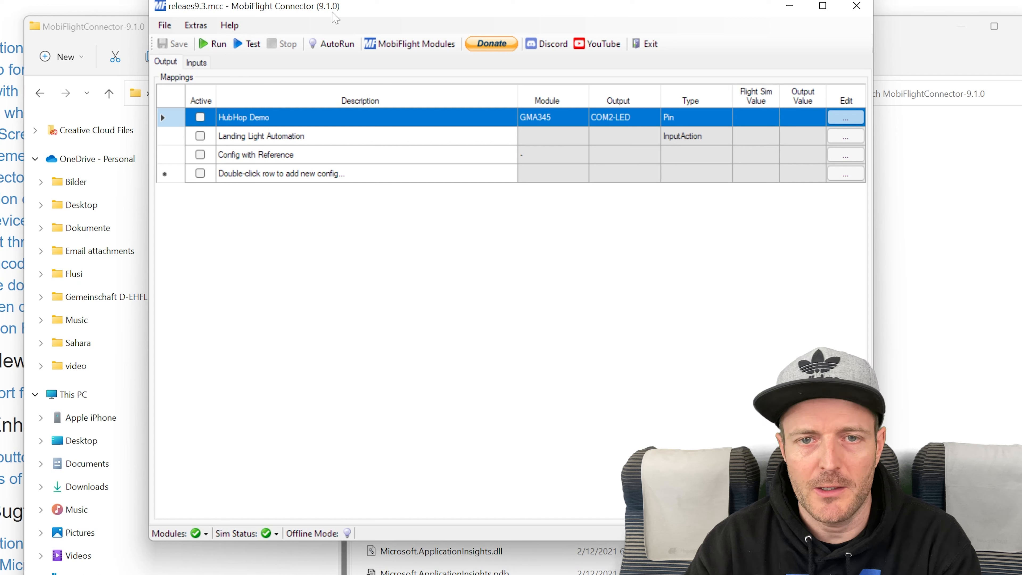
In the HubHop Demo output config, set the interpolation output value for input 0 to 100 and save the config
left_click(845, 117)
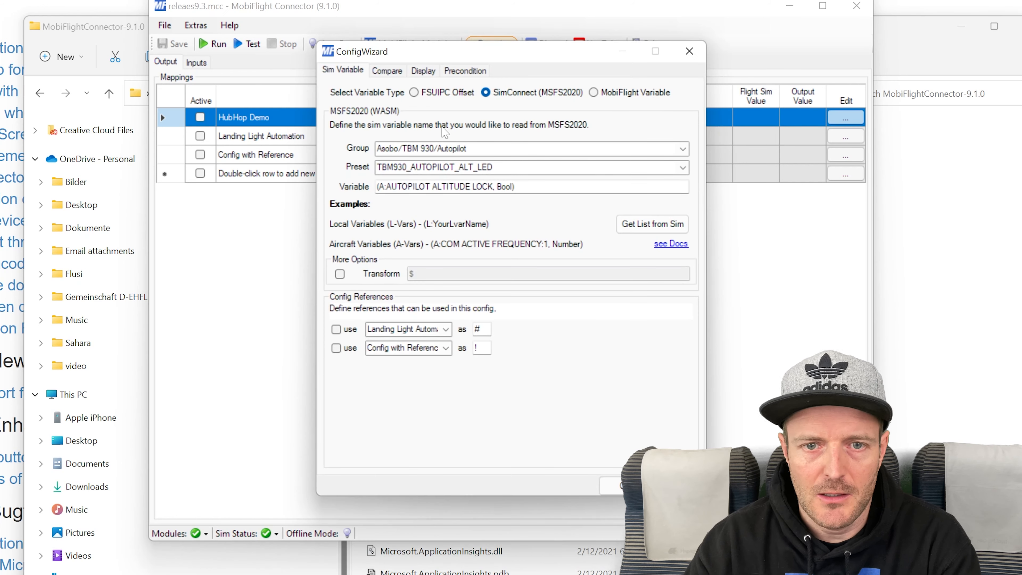
left_click(387, 70)
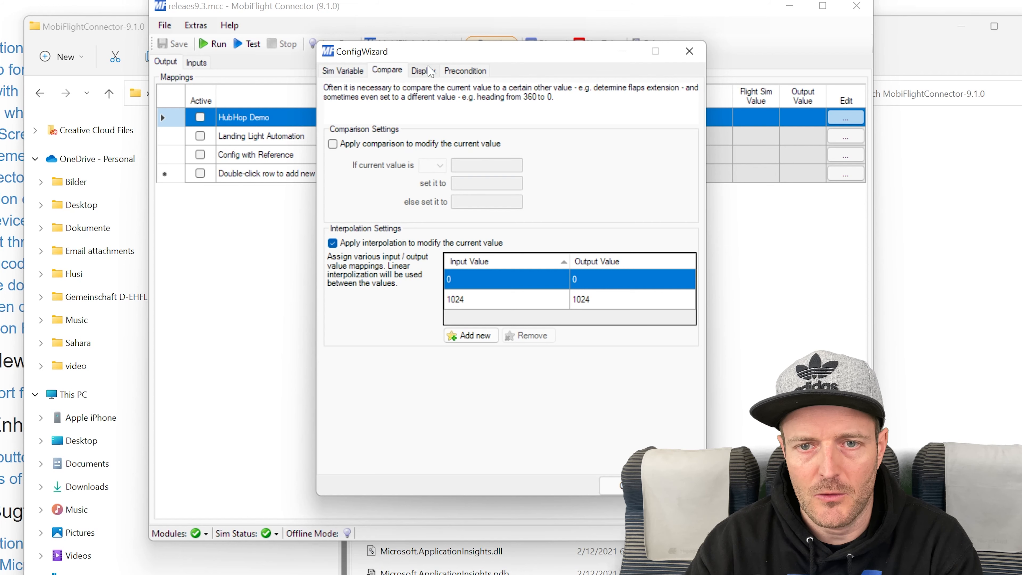
double_click(587, 287)
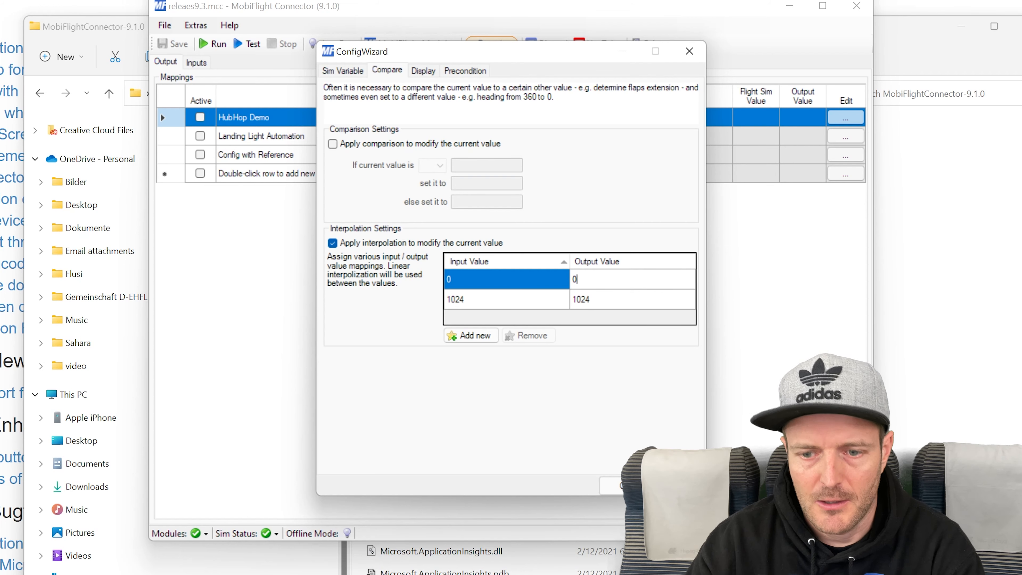
key("BackSpace")
type("100")
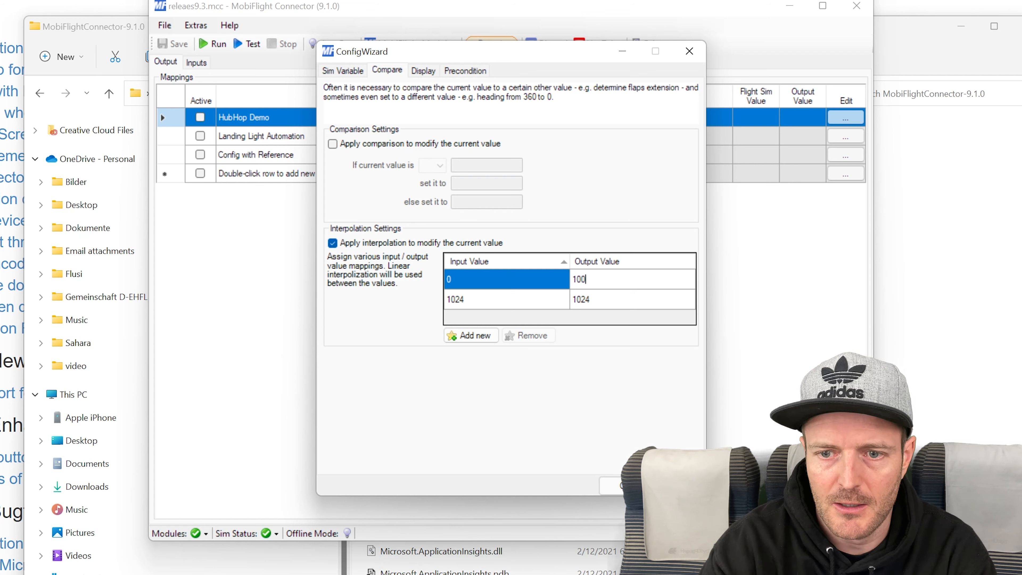
left_click(614, 486)
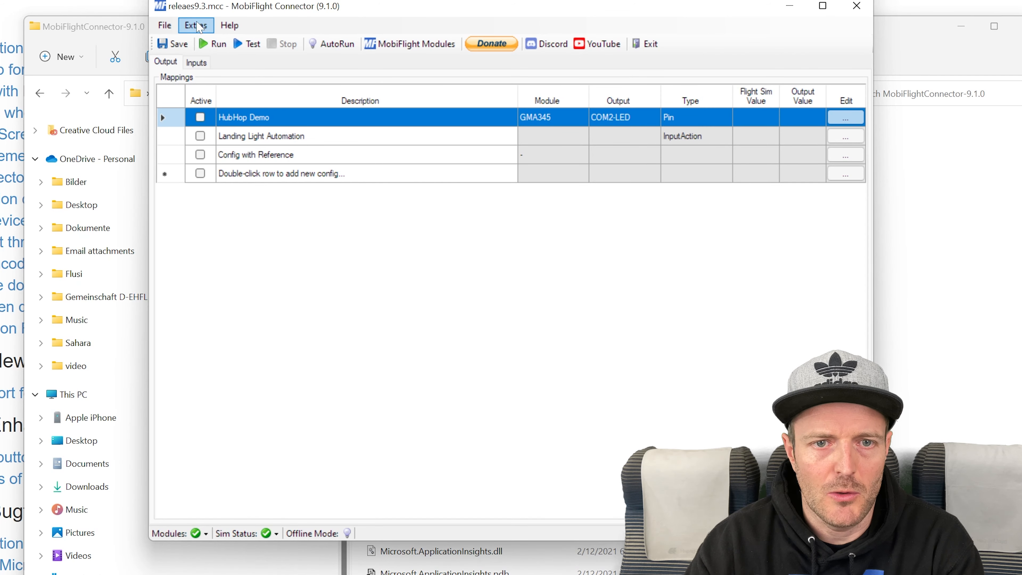
Start running the configs and activate the HubHop Demo output
left_click(212, 43)
left_click(200, 117)
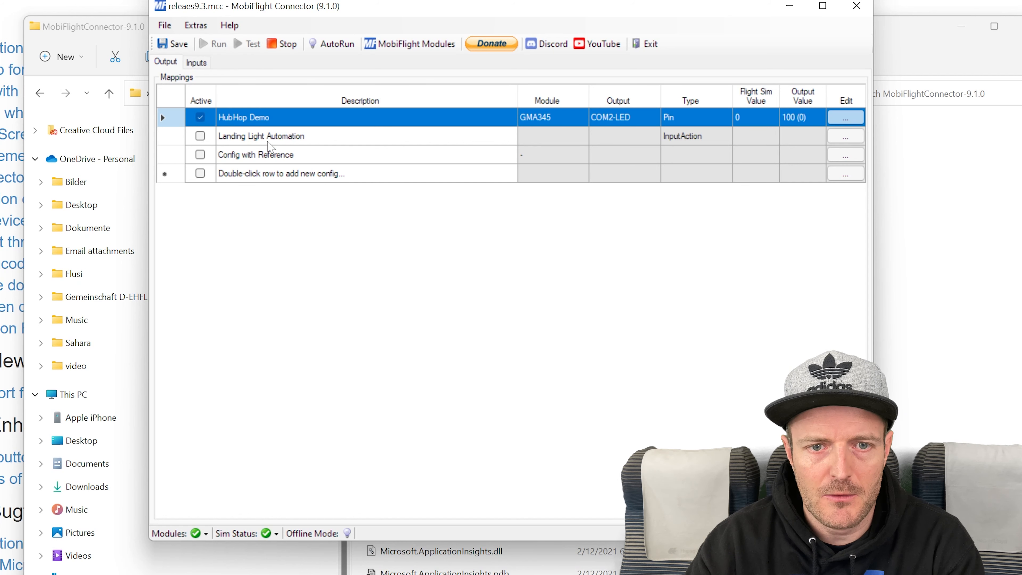
left_click(269, 141)
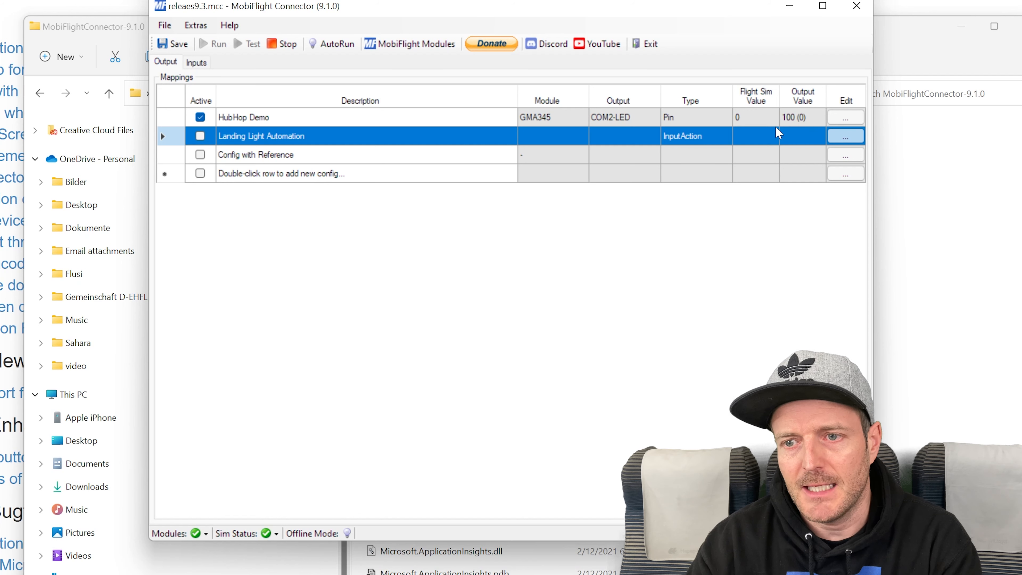
Activate Config with Reference and set it up with HubHop Demo as reference # and # as the transform
left_click(319, 158)
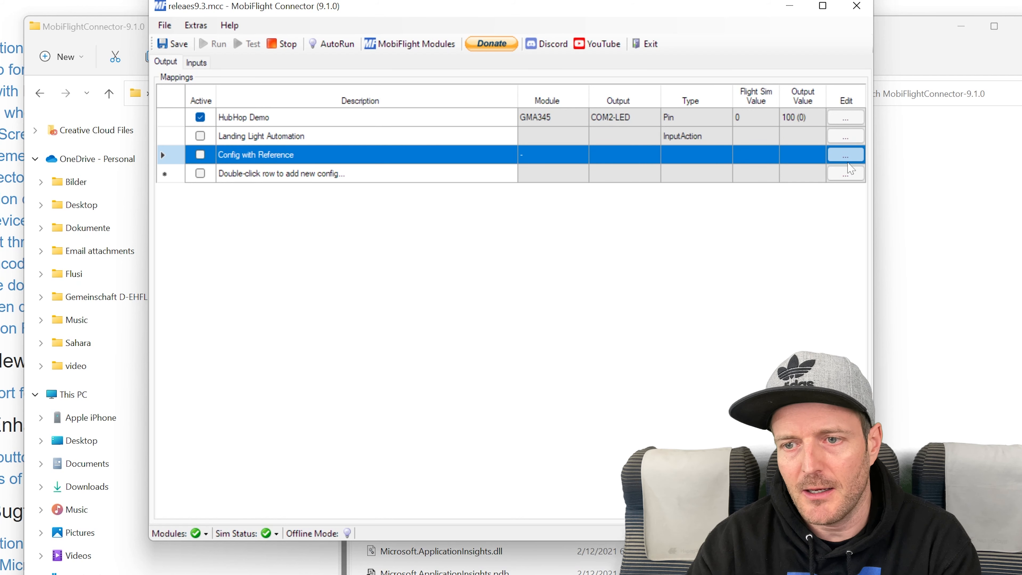
left_click(846, 158)
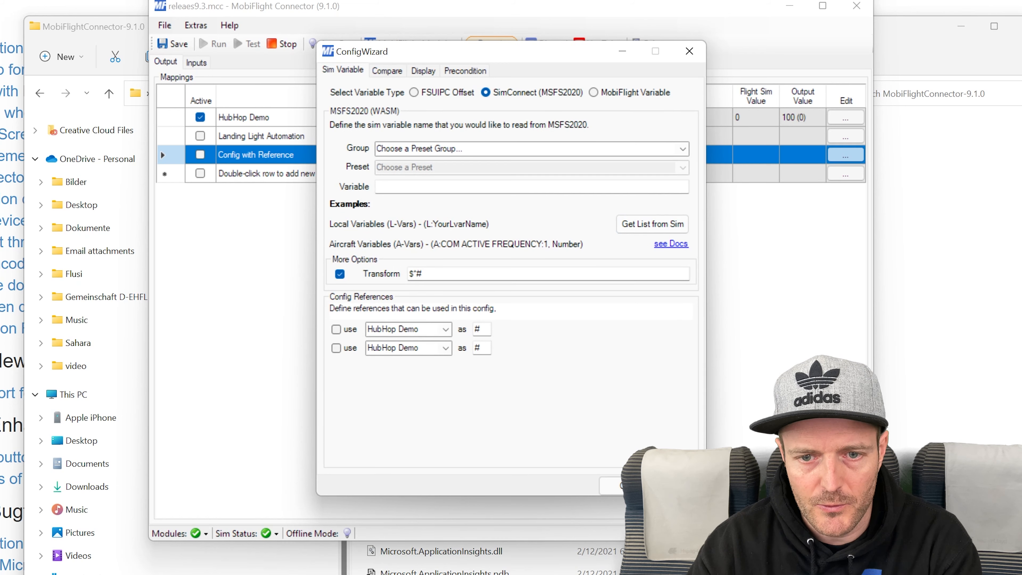
key("Return")
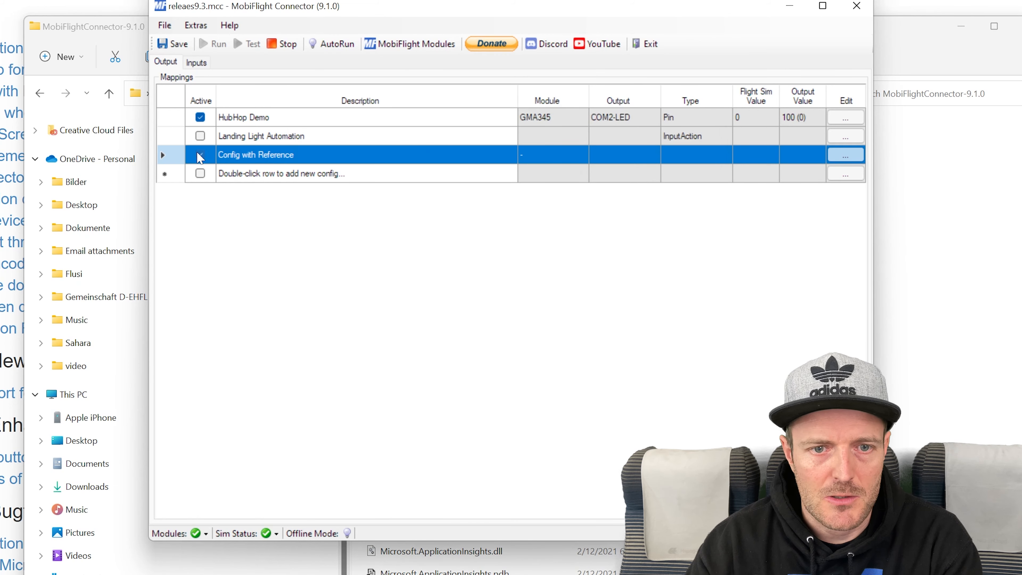
left_click(320, 176)
mouse_move(178, 158)
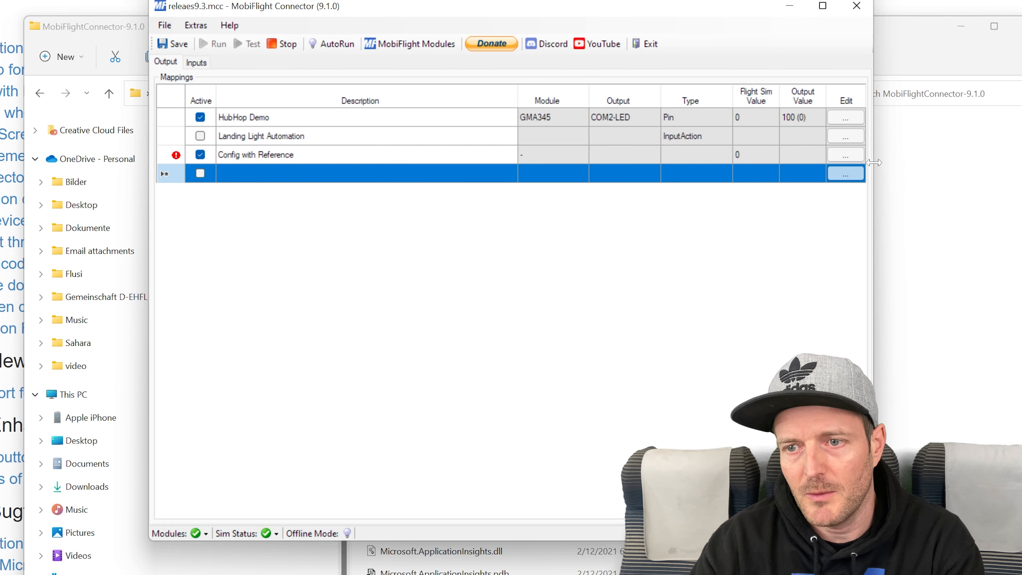
left_click(845, 154)
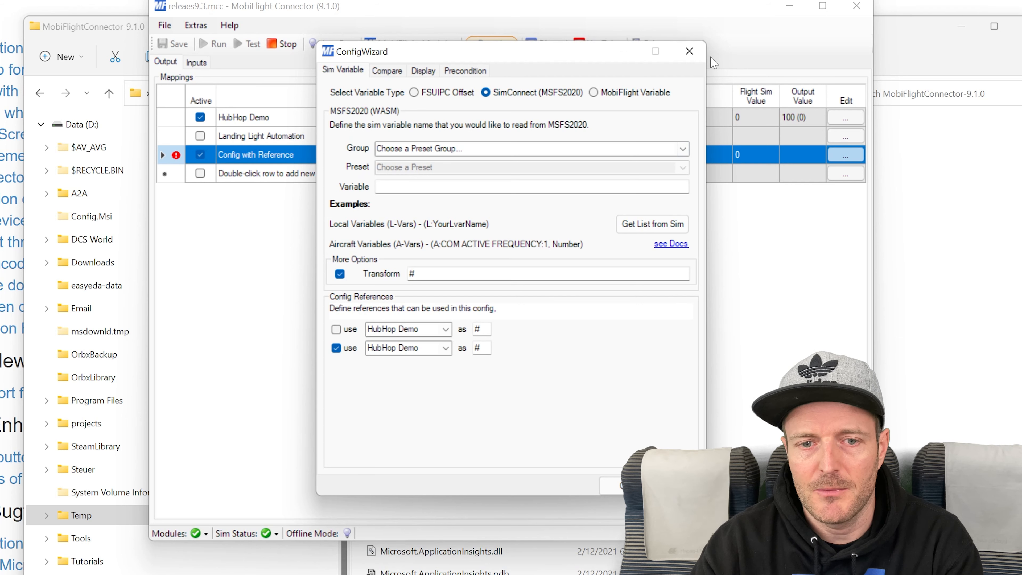
Close the config wizard, MobiFlight Connector 9.1.0 and its File Explorer window
left_click(689, 50)
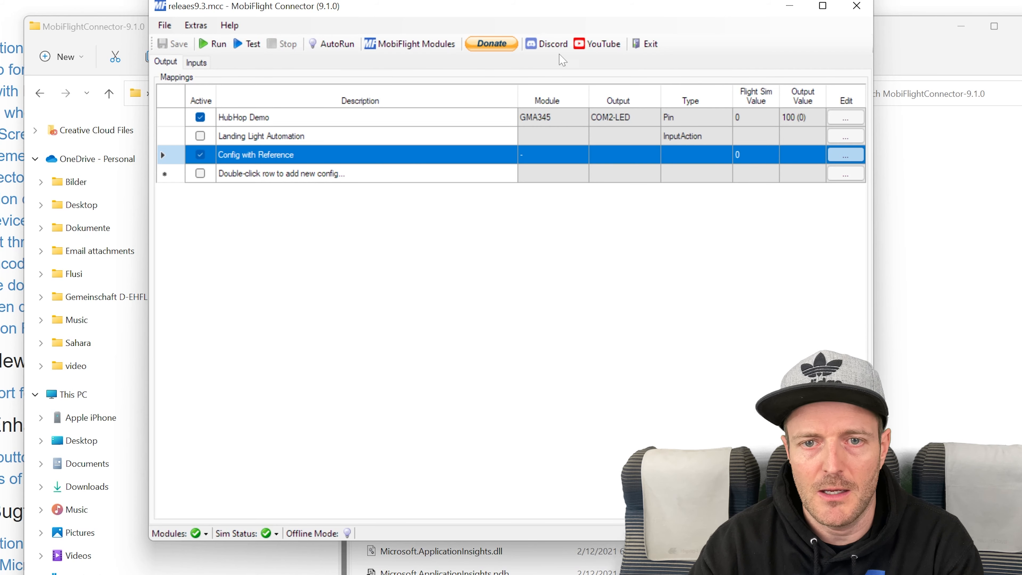
left_click(857, 6)
left_click(1016, 26)
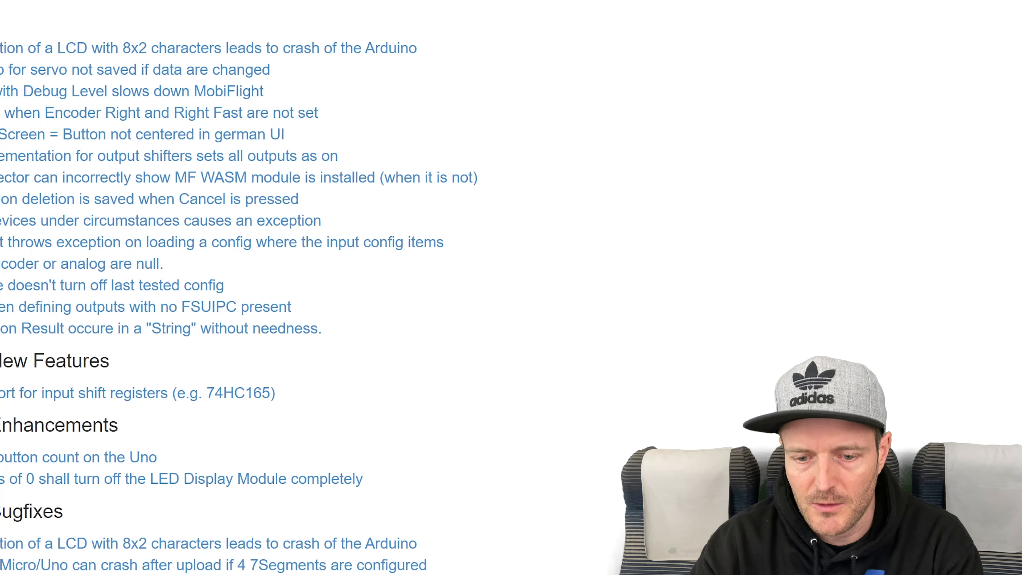
Launch MobiFlight Connector 9.3.1 from the Release8.2 folder in File Explorer and close the Explorer window
key("super+e")
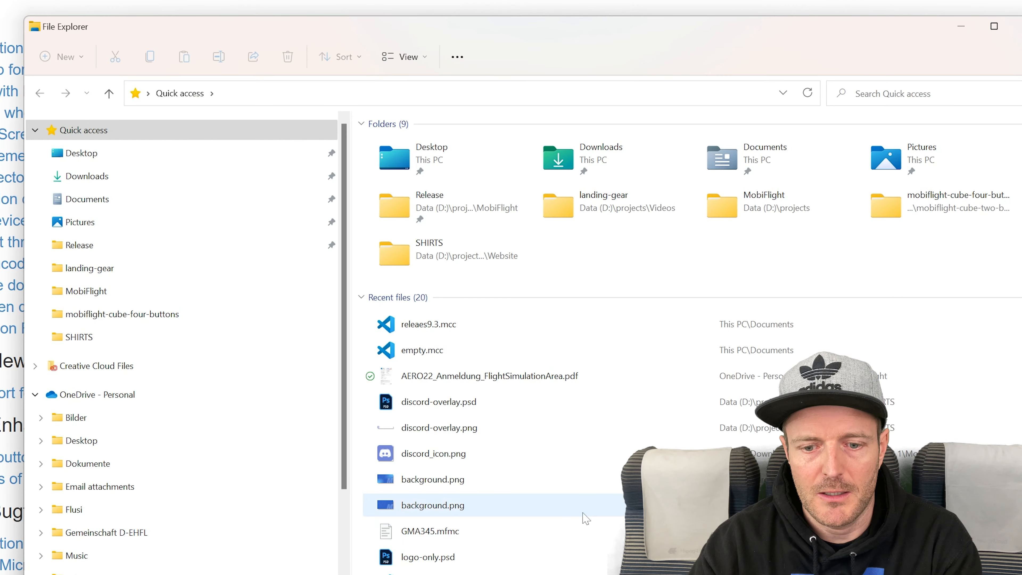
scroll(386, 505, "down", 1)
scroll(174, 478, "down", 2)
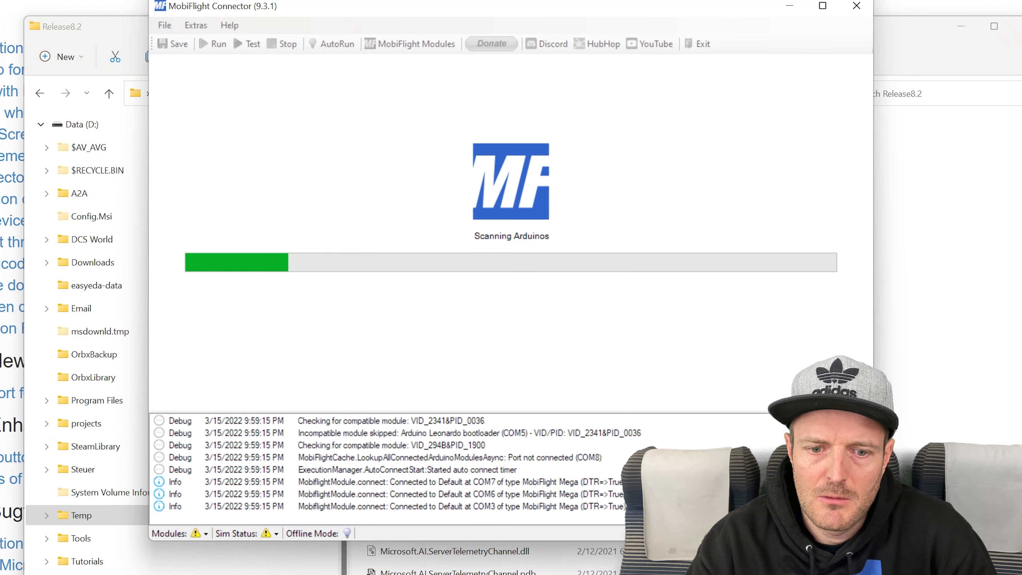
left_click(1016, 26)
left_click(1017, 26)
left_click(575, 351)
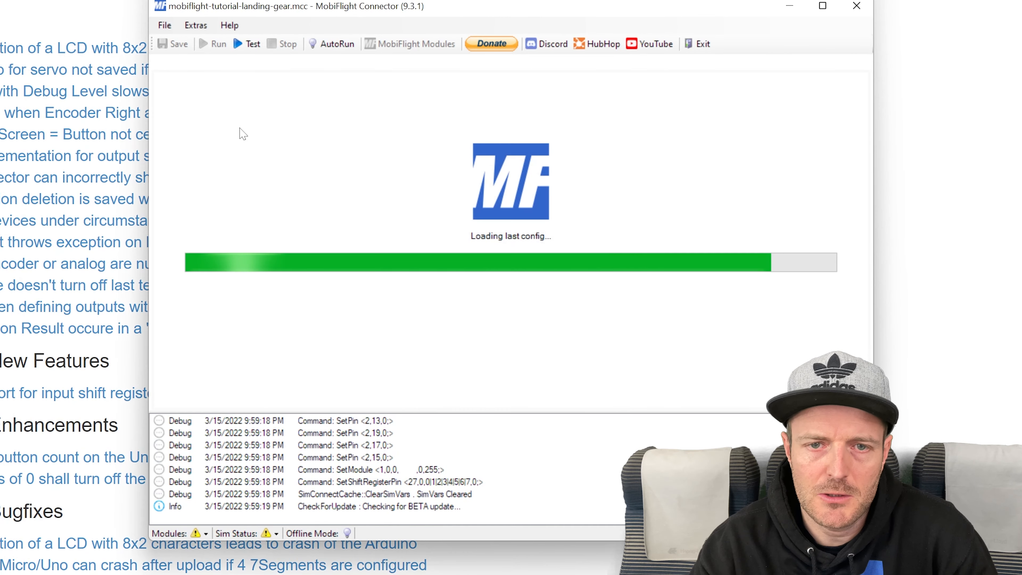
Open the releaes9.3.mcc config and start running it
left_click(164, 27)
mouse_move(249, 114)
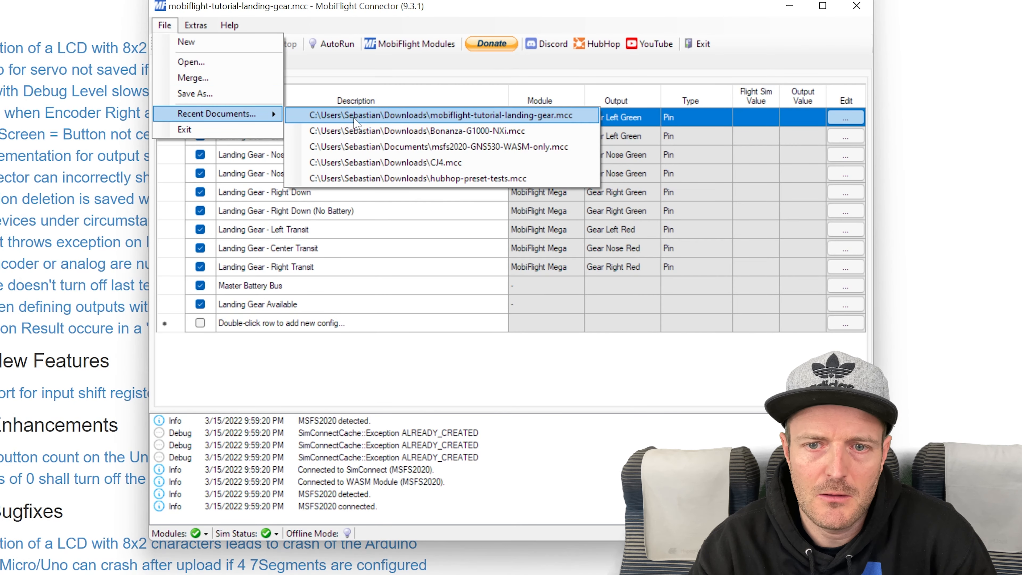
left_click(191, 62)
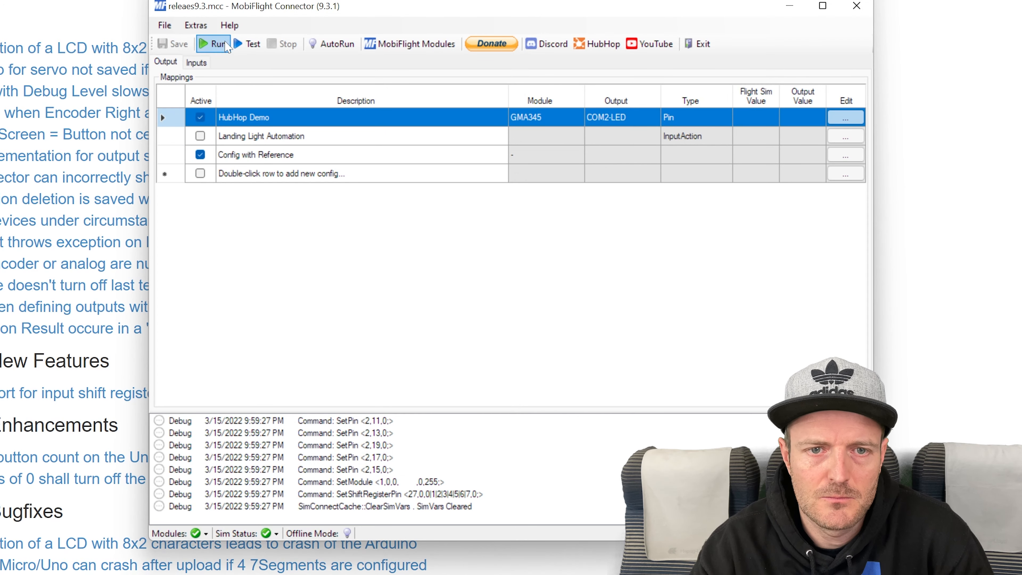
left_click(219, 45)
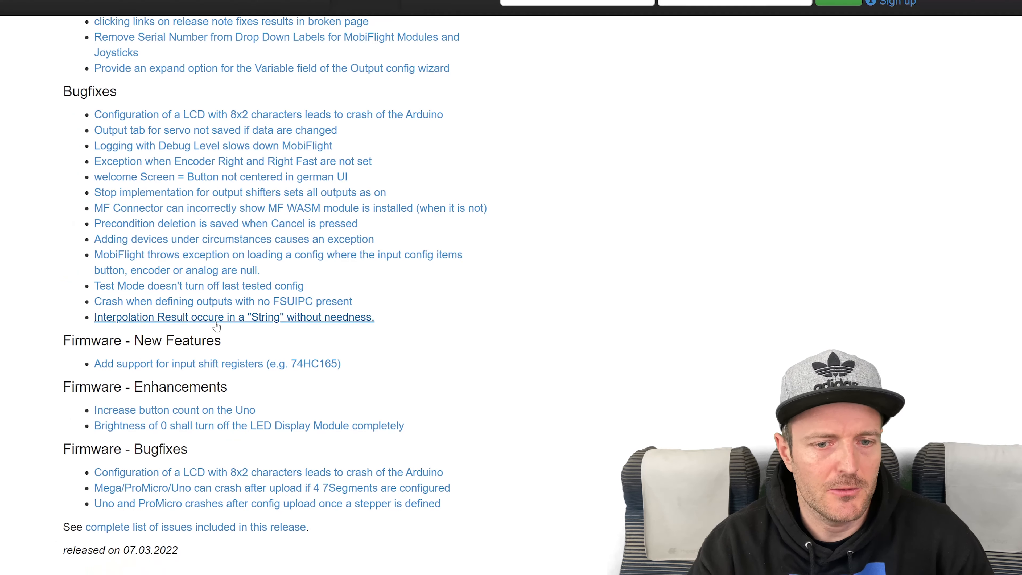
Review the Release 9.3 notes from the interpolation bugfix through the firmware features, enhancements and bugfixes
scroll(220, 326, "down", 2)
scroll(220, 326, "up", 2)
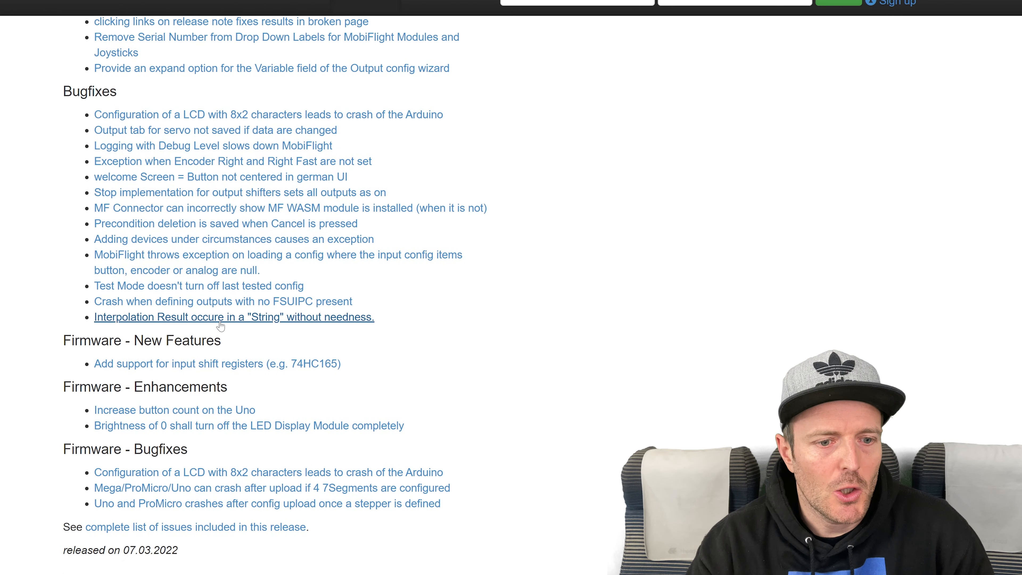
scroll(220, 326, "down", 3)
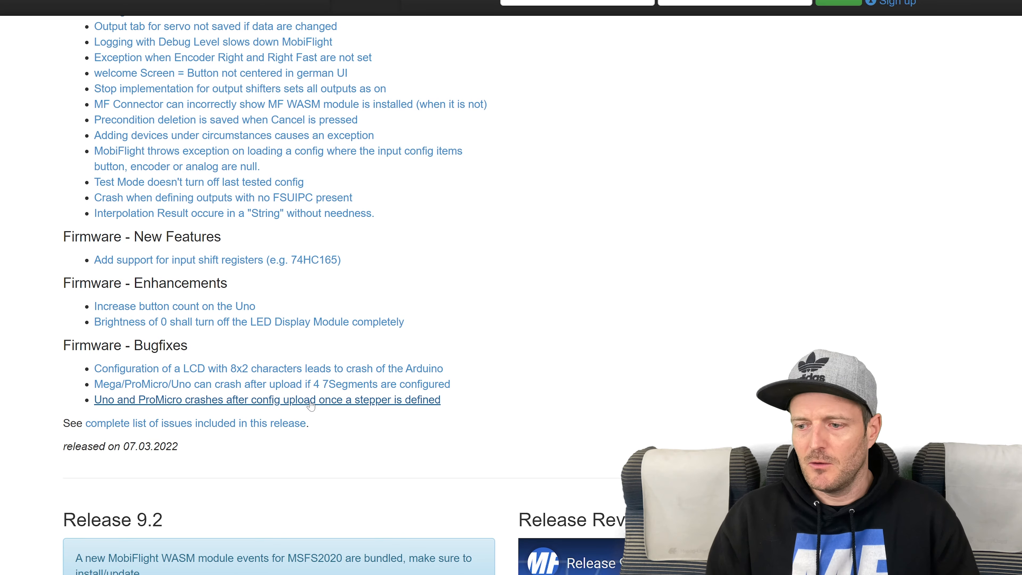
scroll(600, 261, "up", 9)
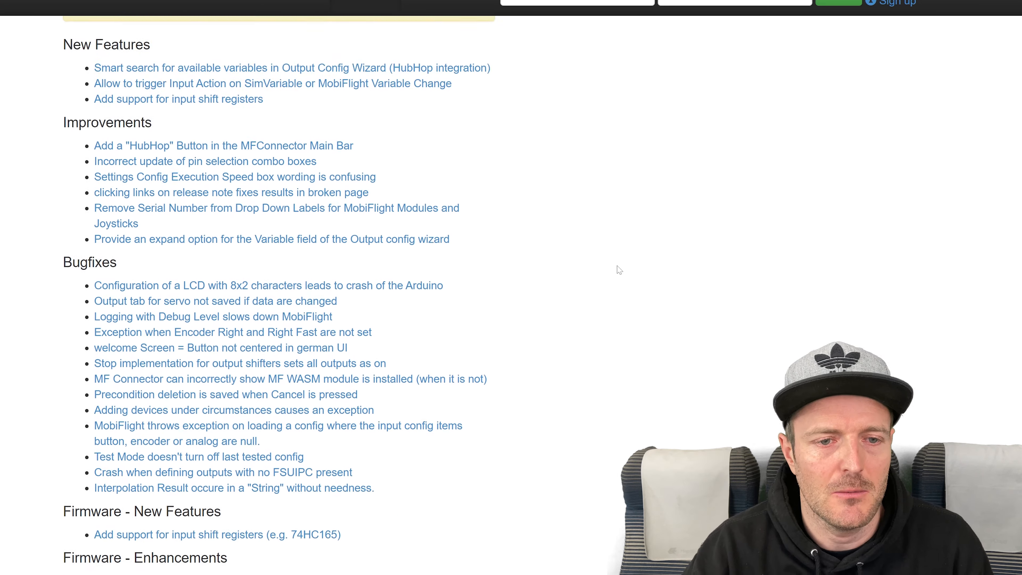
scroll(599, 261, "down", 10)
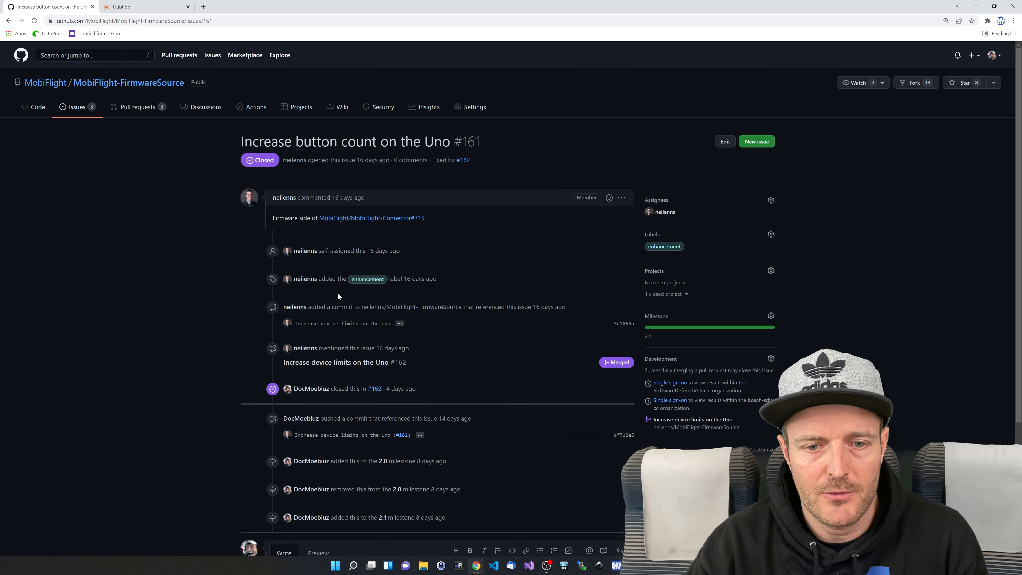
Review firmware issue #161, open the linked MobiFlight-Connector#715 and highlight its line about 8 buttons with 17 total pins
scroll(338, 293, "down", 5)
scroll(363, 299, "up", 5)
left_click(396, 218)
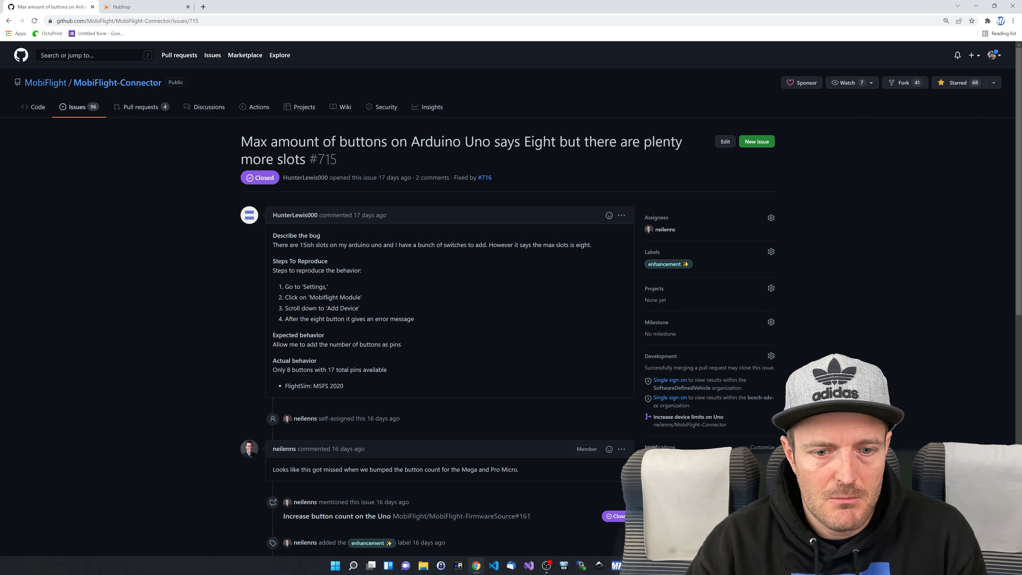
left_click_drag(273, 369, 328, 369)
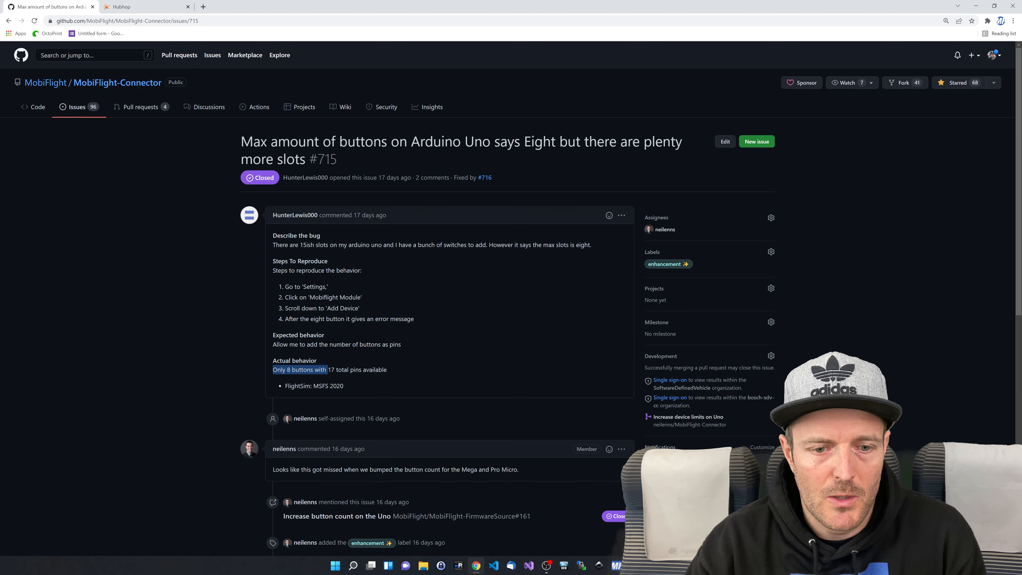
left_click_drag(335, 369, 405, 367)
scroll(415, 366, "down", 5)
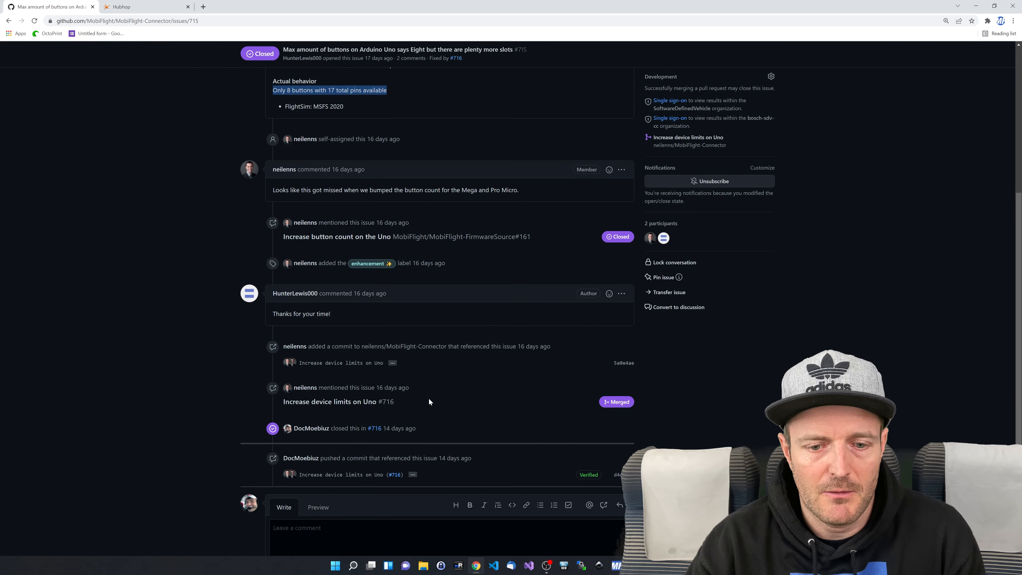
scroll(513, 411, "up", 5)
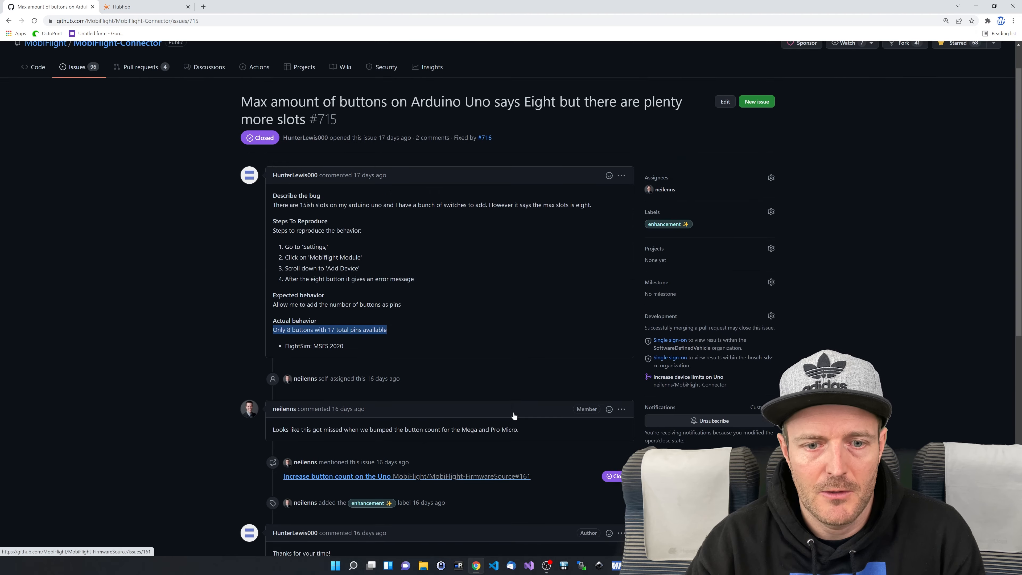
Return to the release notes and open the firmware issue about brightness 0 turning off the LED Display Module
left_click(513, 413)
key("alt+Left")
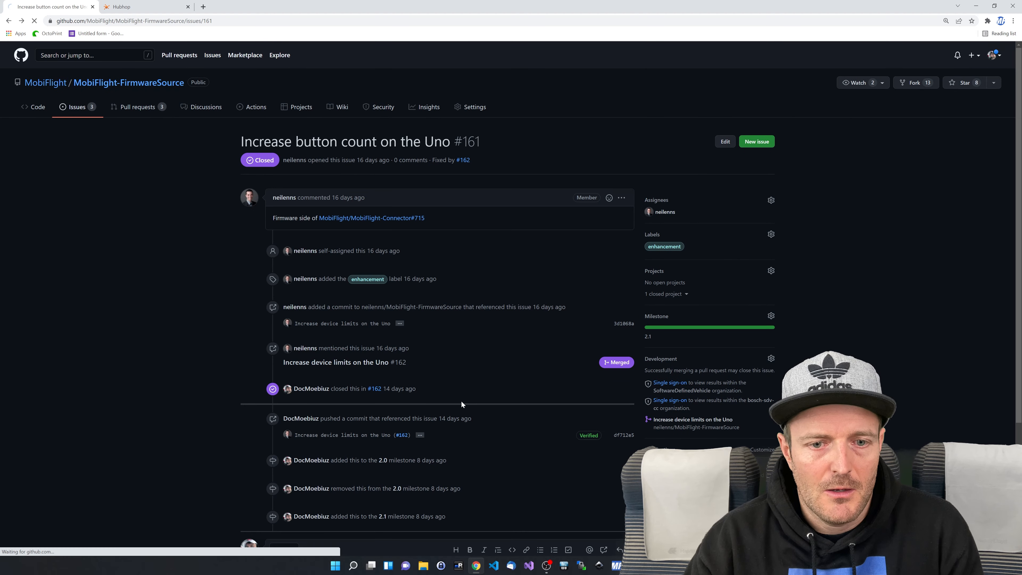
key("alt+Left")
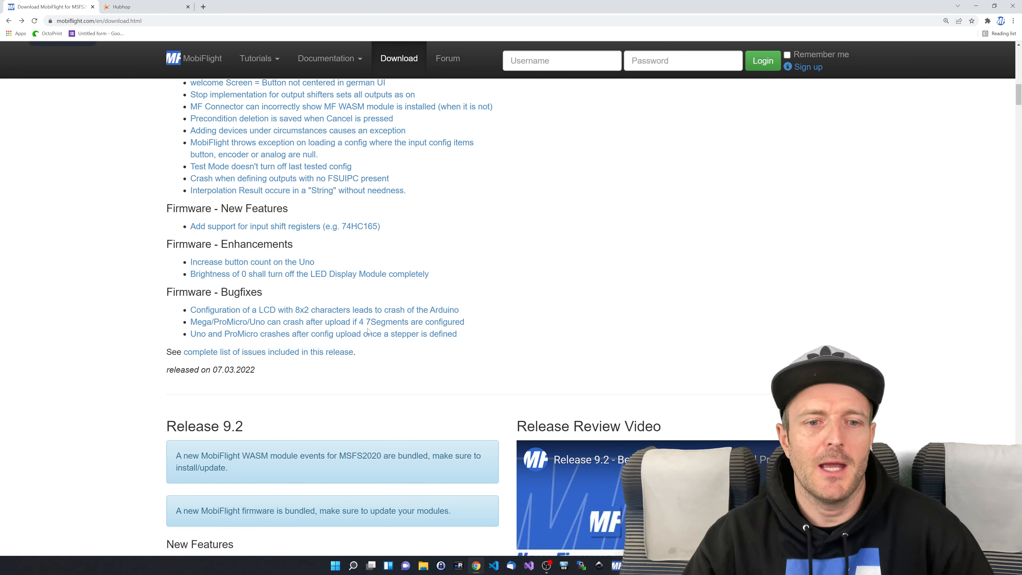
scroll(414, 241, "down", 2)
scroll(421, 316, "up", 5)
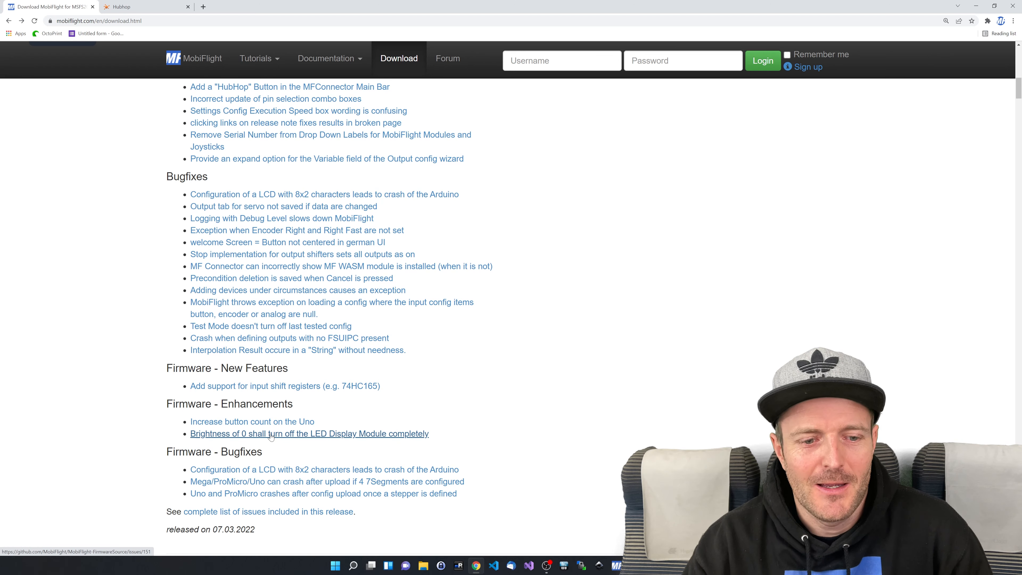
left_click(271, 435)
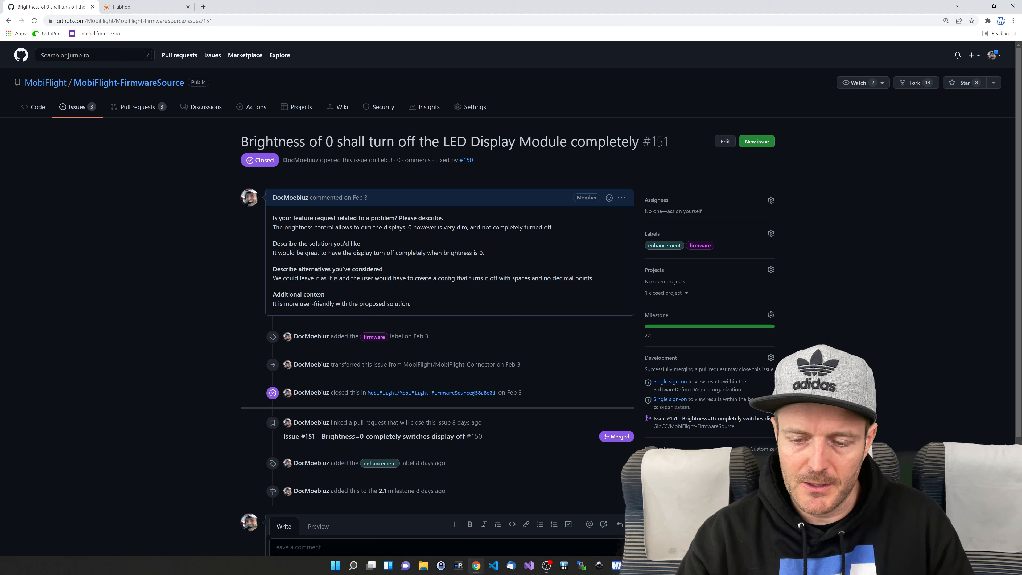
Switch to MobiFlight Connector, inspect the Radio module's devices in the settings and leave without changes
key("alt+Tab")
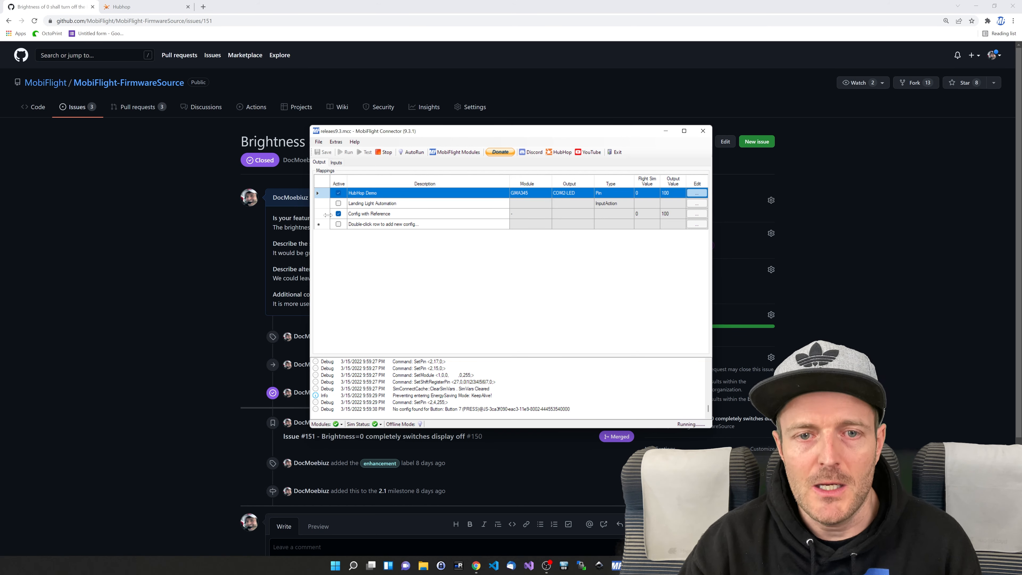
left_click(336, 142)
left_click(342, 174)
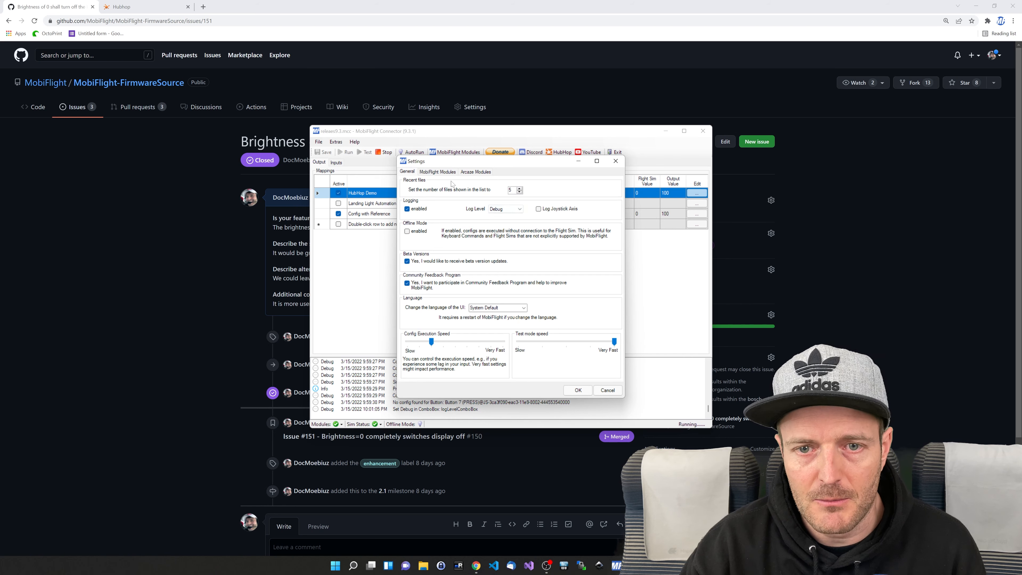
left_click(442, 172)
left_click(406, 200)
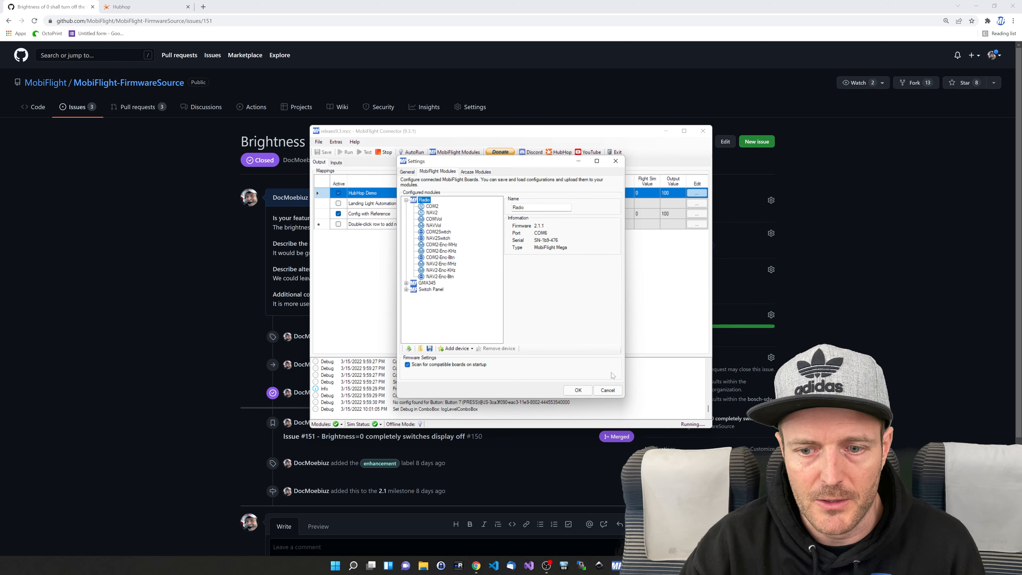
left_click(614, 390)
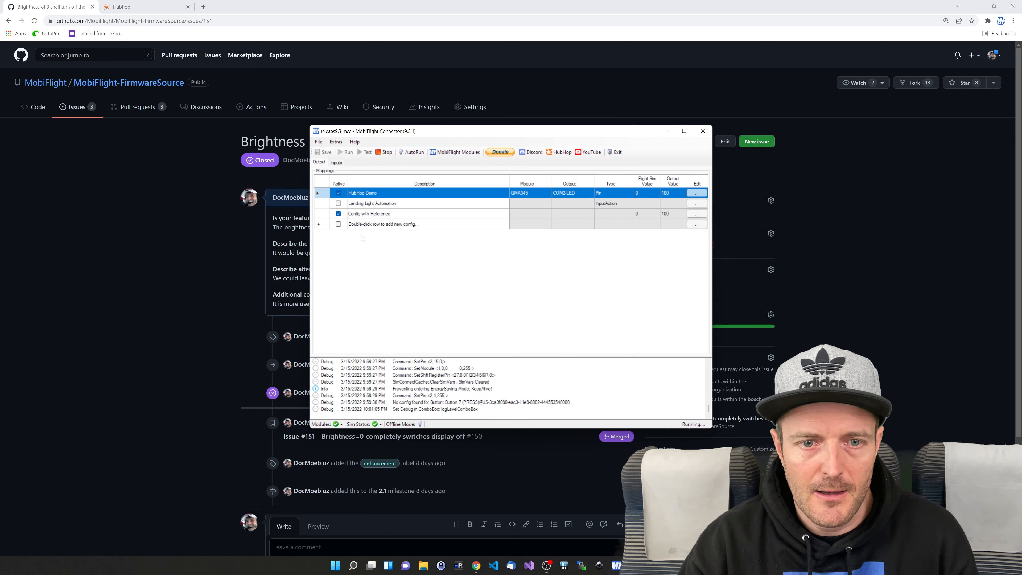
Add an output config named 7 Segment Display and open it for editing
double_click(362, 224)
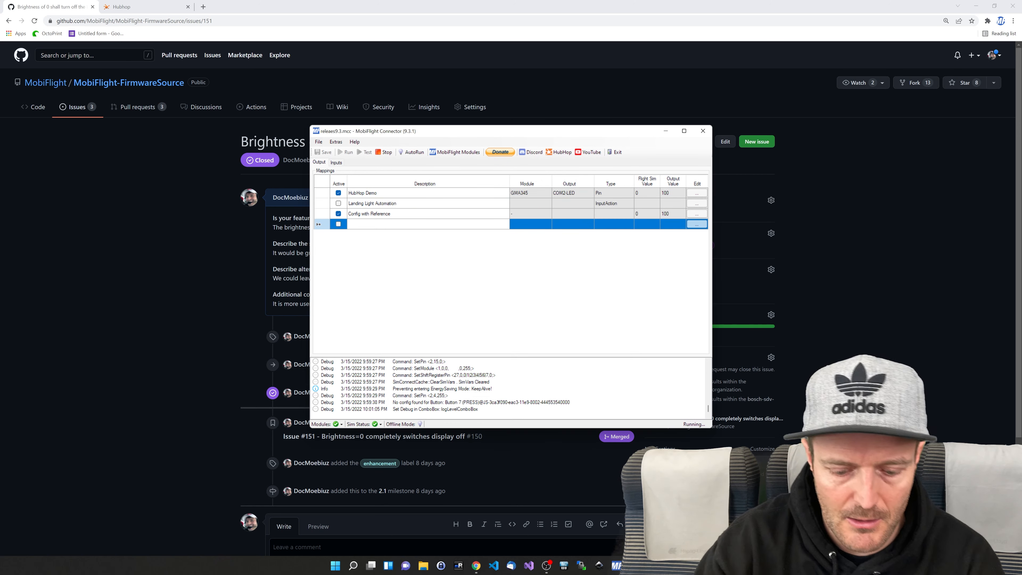
type("7 Segment Display")
left_click(696, 224)
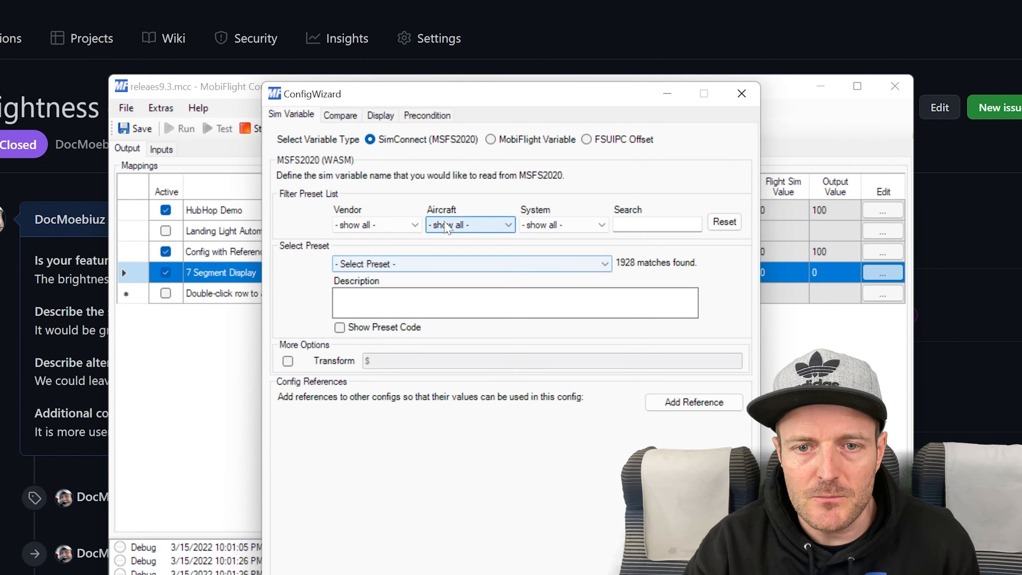
Filter the presets by COM, system Radio and aircraft Generic, and select COM RECEIVE:index with index 1
left_click(627, 224)
type("COM")
left_click(571, 225)
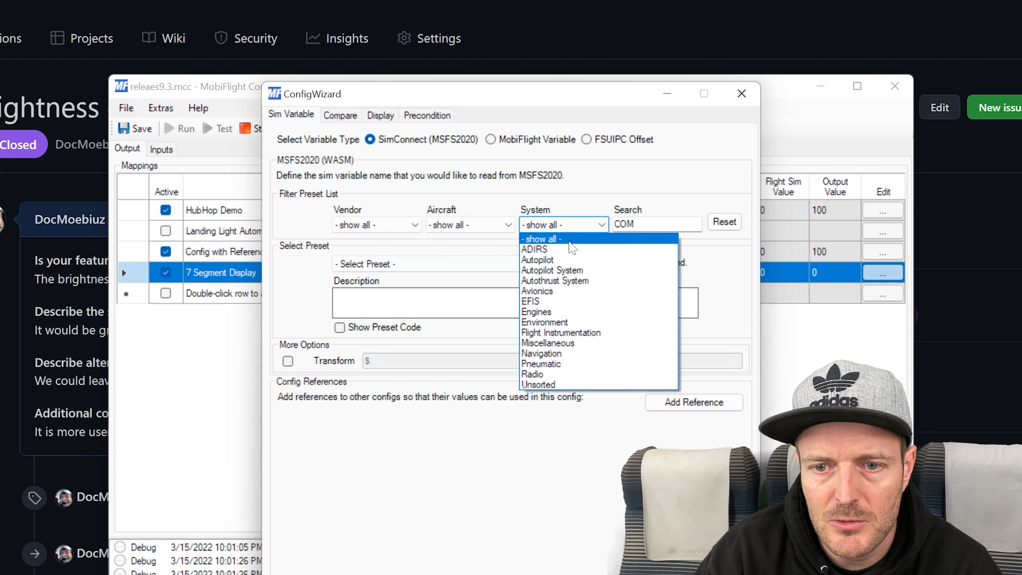
left_click(532, 373)
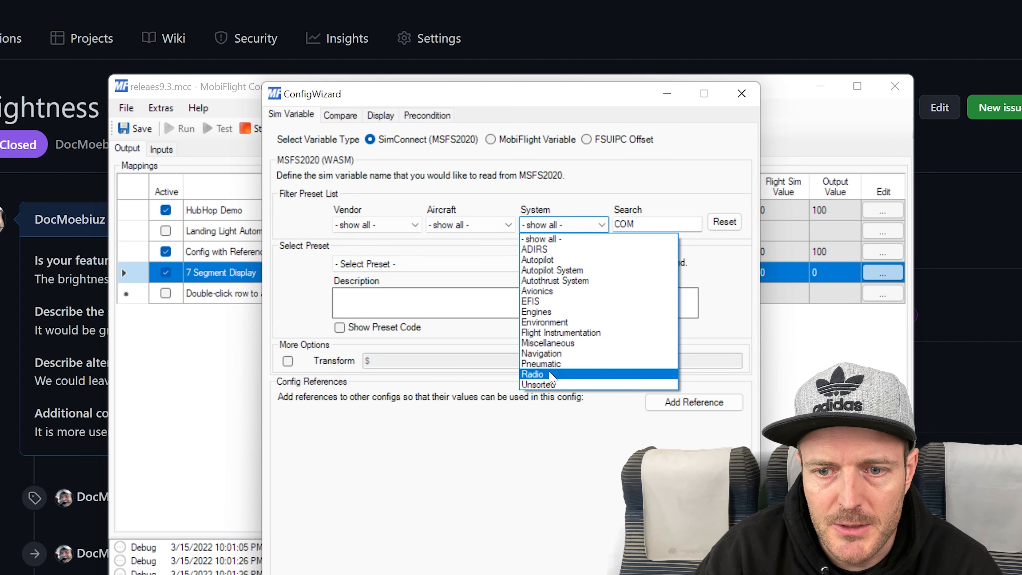
left_click(475, 227)
left_click(486, 281)
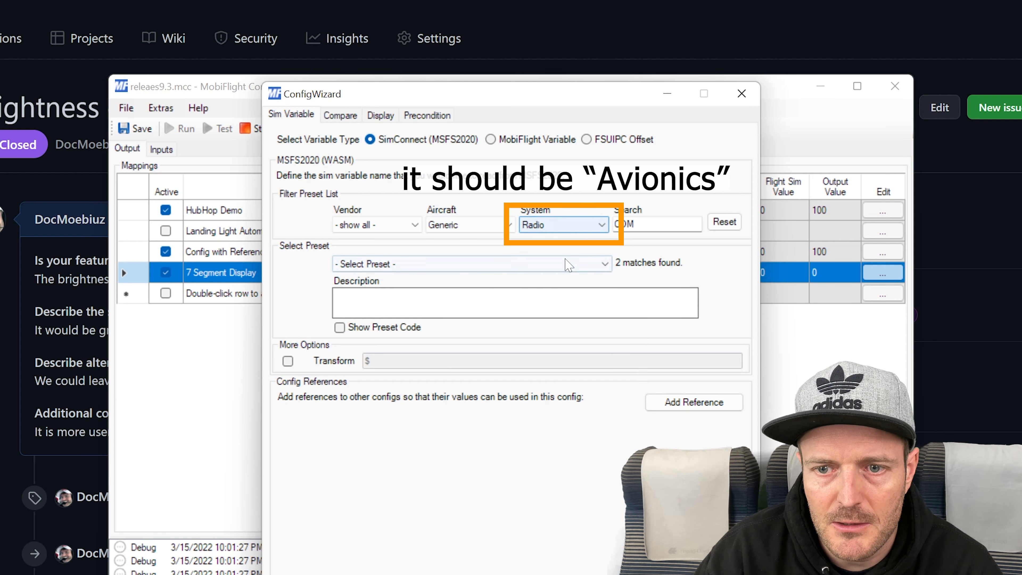
left_click(604, 264)
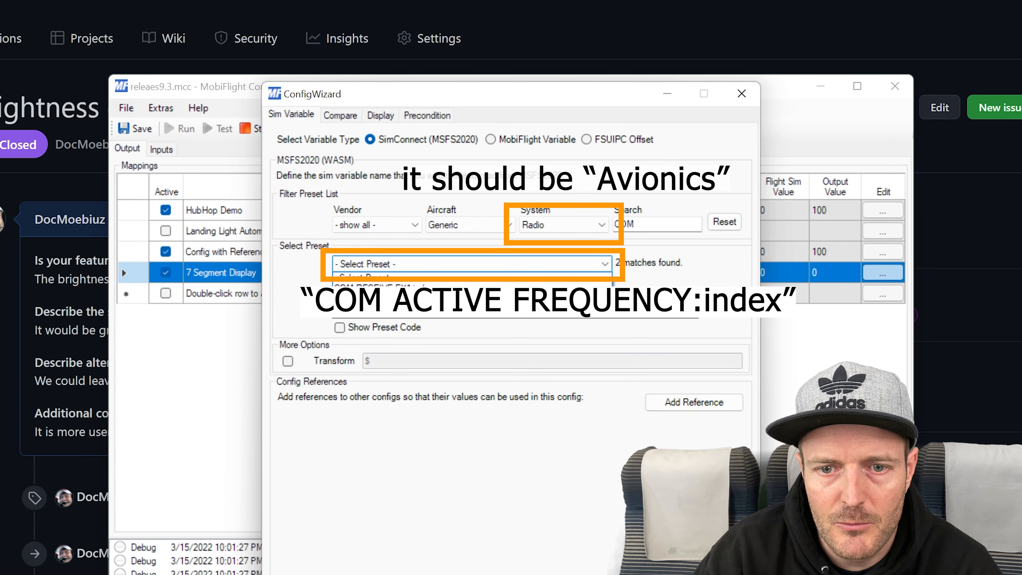
left_click(383, 297)
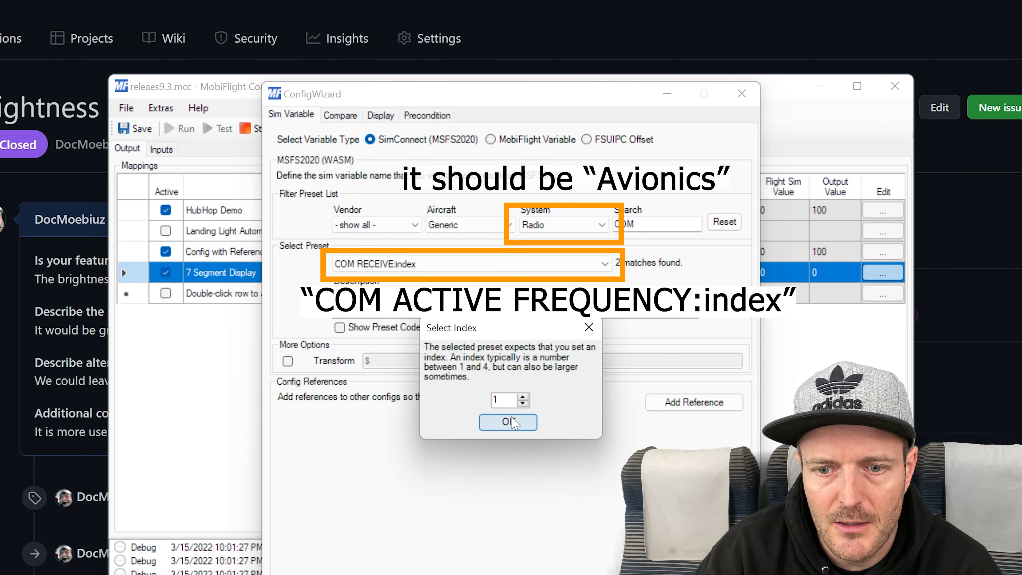
left_click(508, 421)
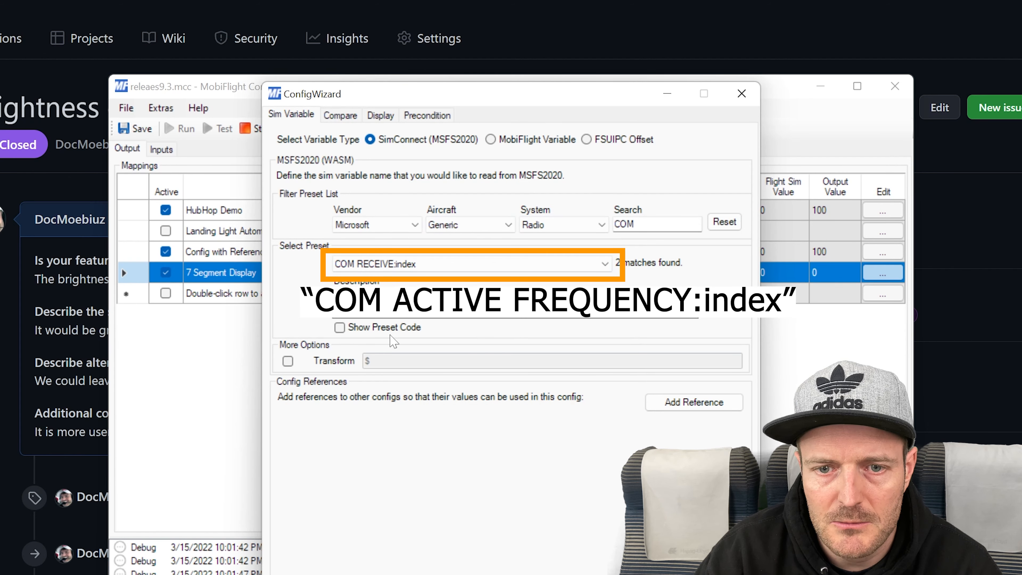
Assign the config's output to the Radio module as a Display Module at address COM2, connector 1
left_click(380, 116)
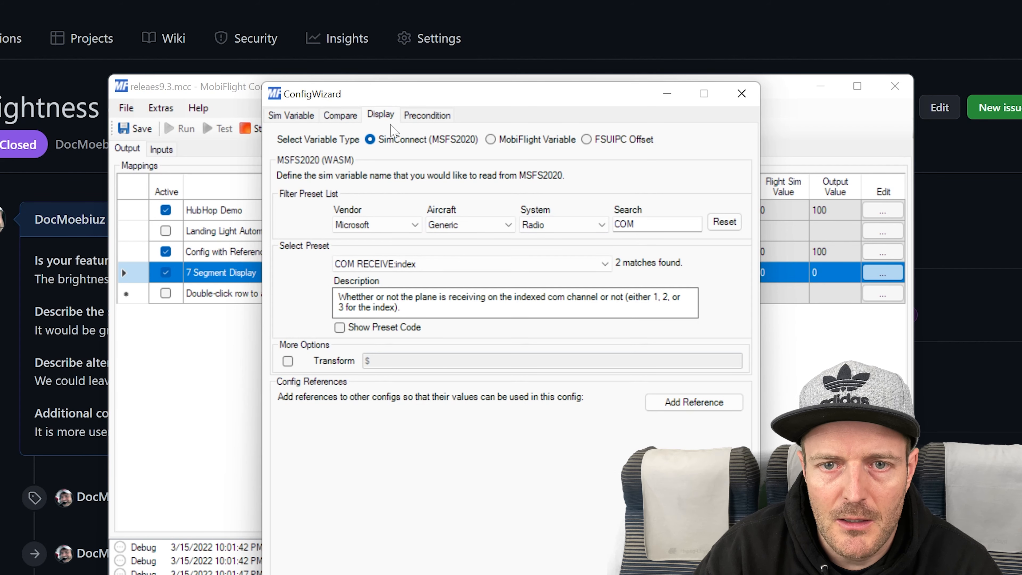
left_click(431, 204)
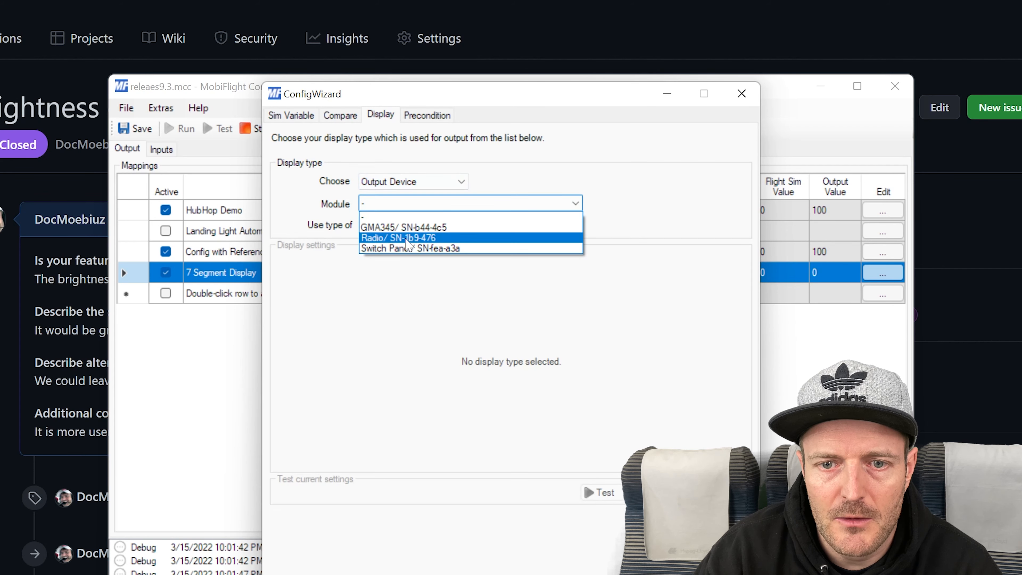
left_click(410, 228)
left_click(424, 225)
left_click(402, 235)
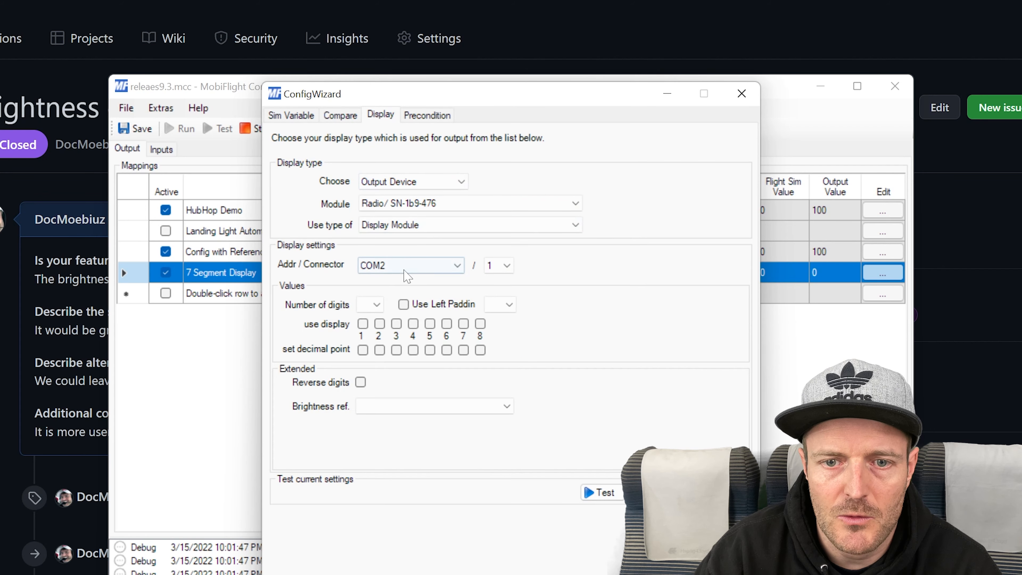
left_click(407, 265)
left_click(406, 277)
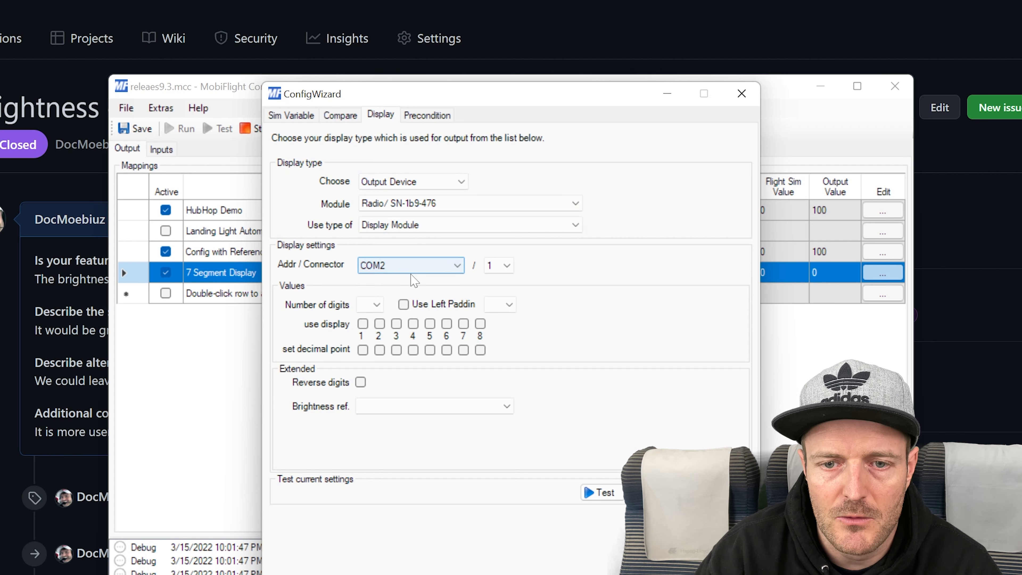
Enable the used display digits 2 through 7 and set the decimal point at digit 5
left_click(396, 324)
left_click(413, 324)
left_click(430, 325)
left_click(447, 324)
left_click(463, 324)
left_click(429, 350)
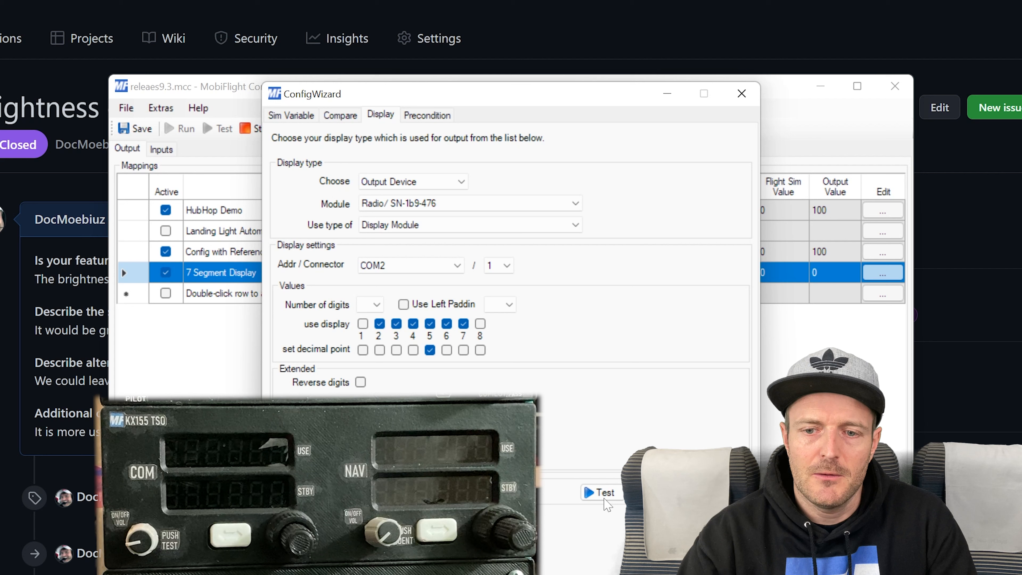
Run and stop a test of the display output, accepting the config and stopping execution
left_click(604, 499)
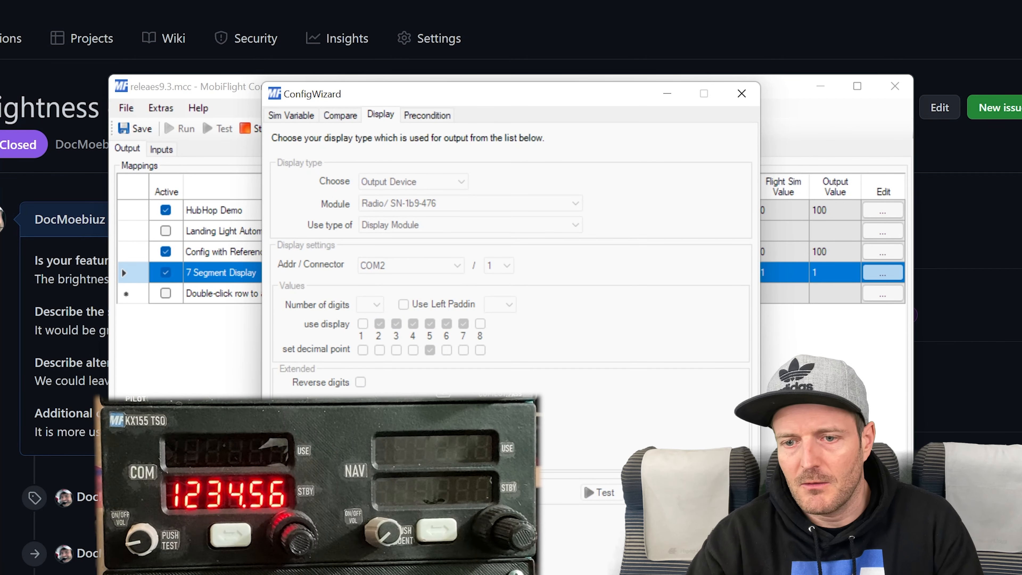
left_click(648, 493)
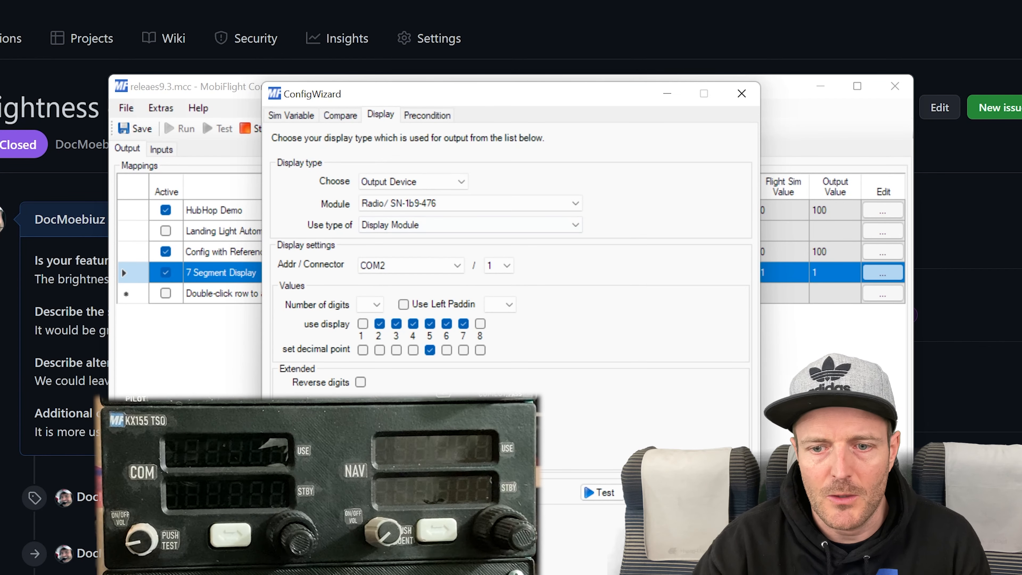
left_click(670, 523)
left_click(253, 130)
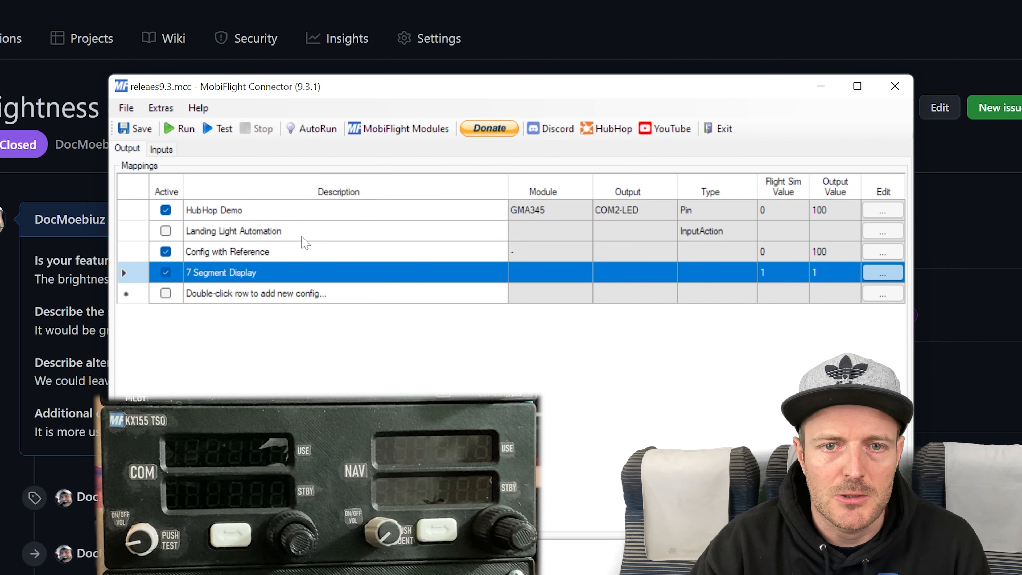
Move the 7 Segment Display config's decimal point to digit 4 and test the output
left_click(864, 278)
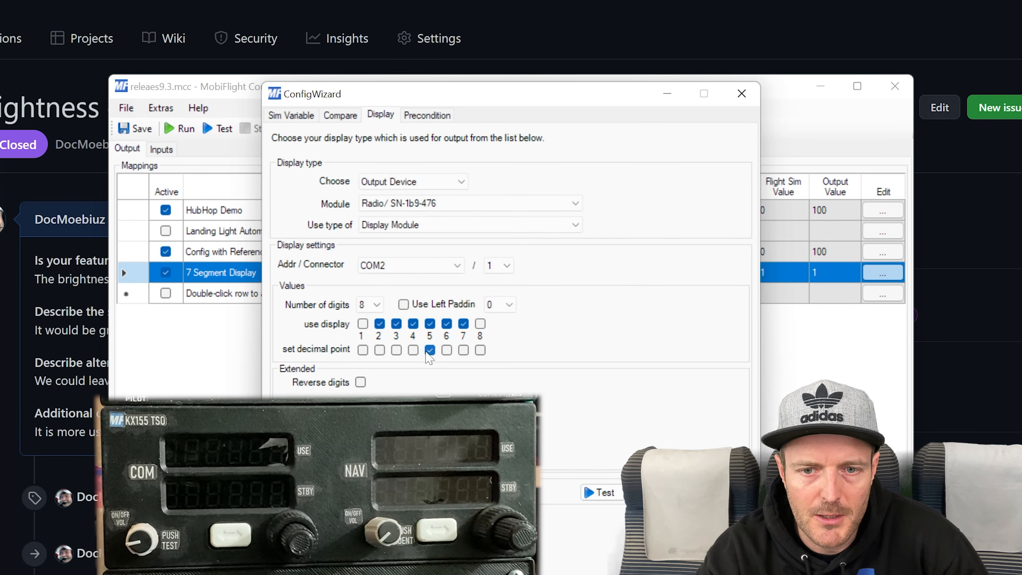
left_click(430, 350)
left_click(412, 350)
left_click(600, 492)
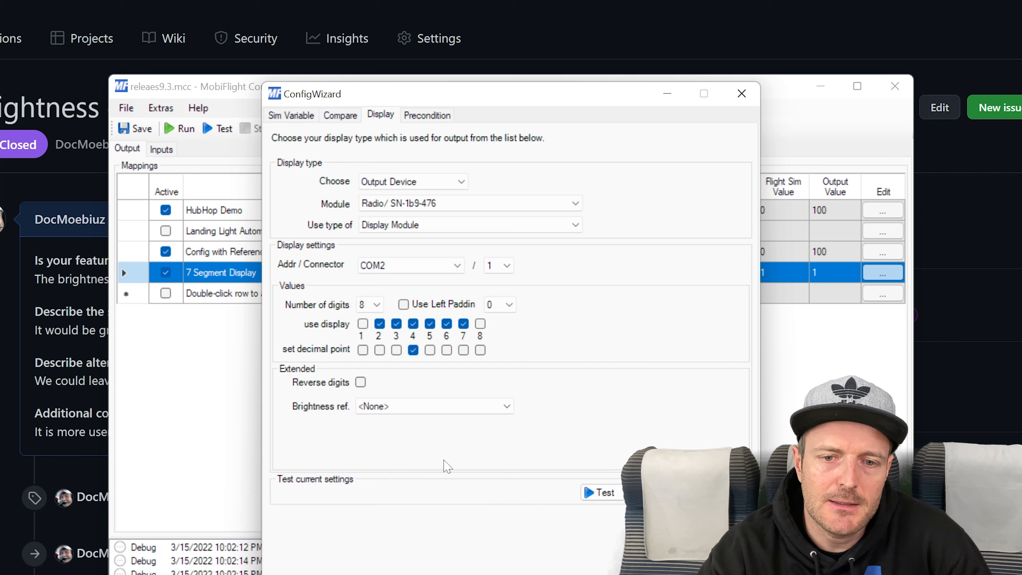
left_click(370, 408)
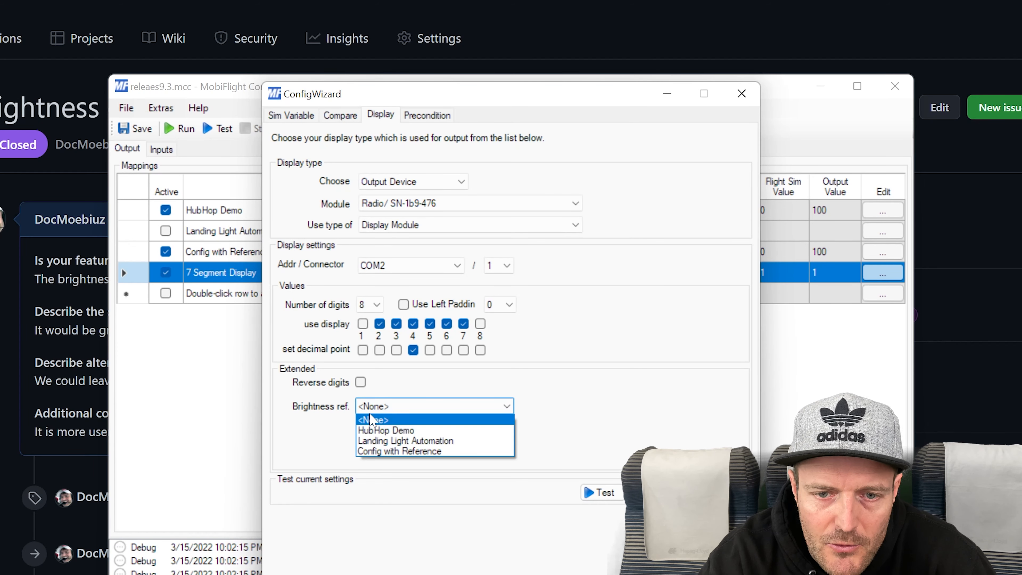
left_click(392, 405)
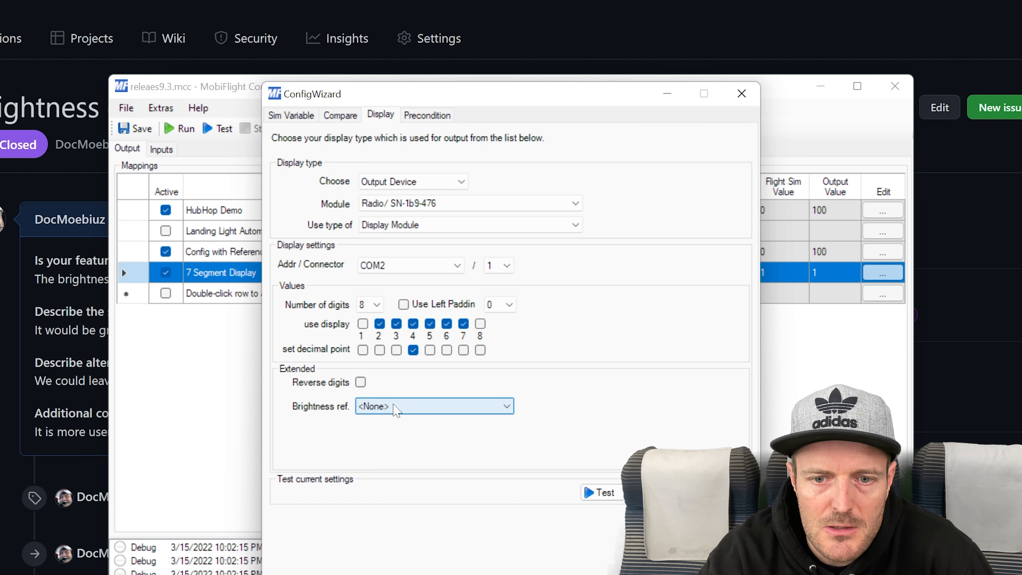
key("Escape")
Add a new output config named Brightness Control
left_click(257, 299)
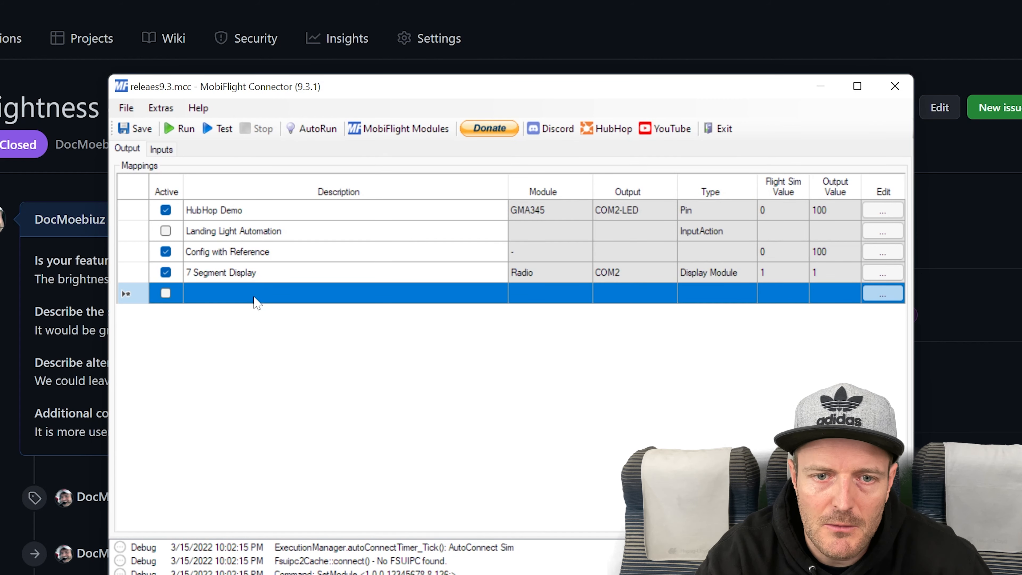
left_click(257, 300)
type("Brig")
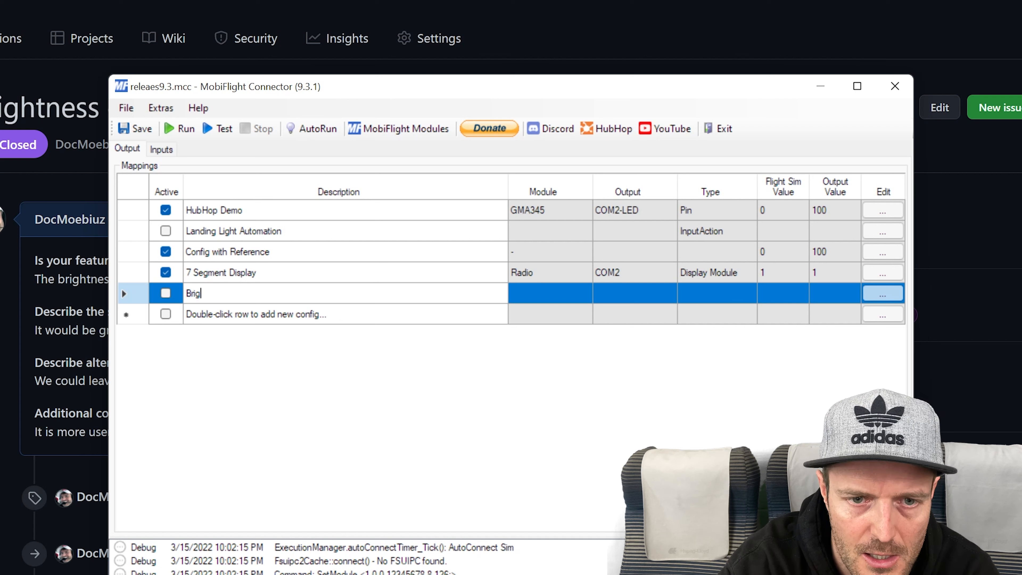
type("htness Contro")
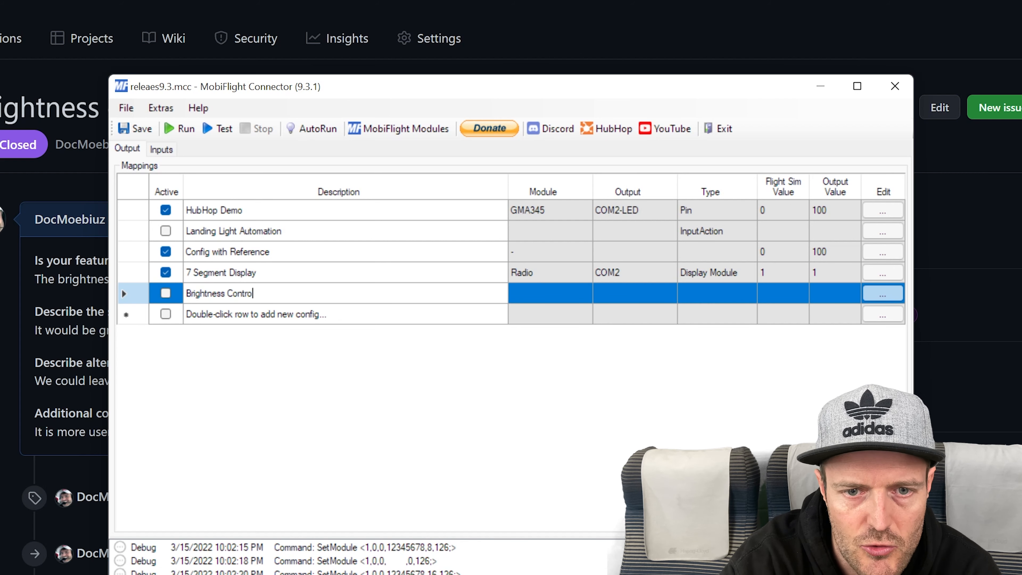
type("l")
Enable the Transform of Brightness Control with the value 15 and set the config active
left_click(837, 300)
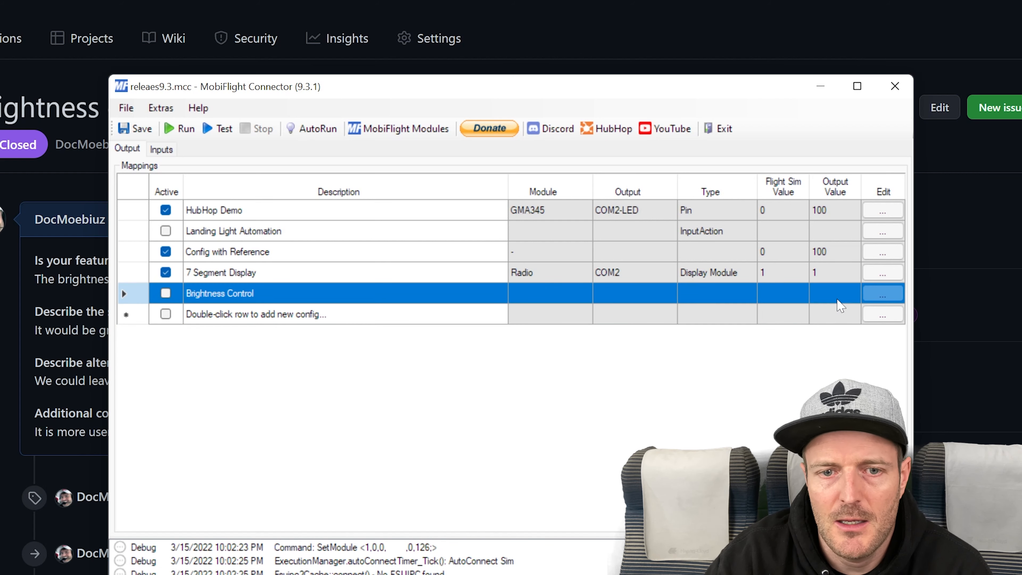
double_click(838, 300)
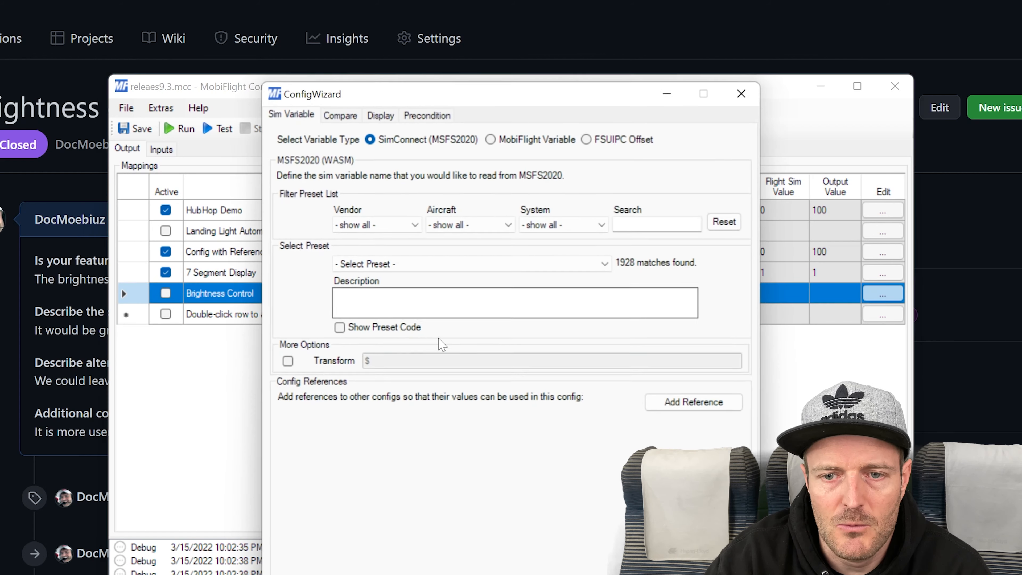
left_click(327, 361)
type("1")
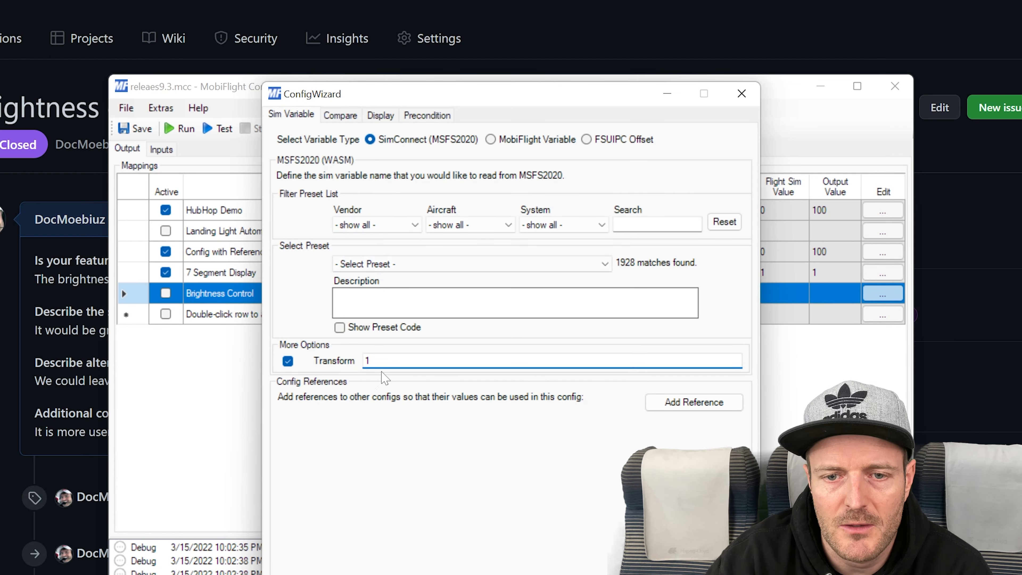
type("5")
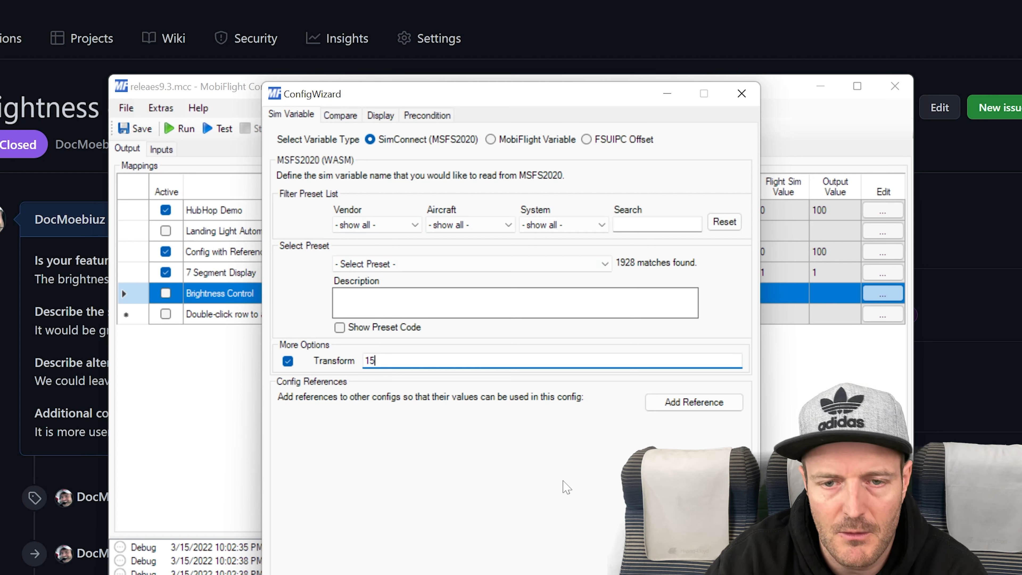
left_click(659, 571)
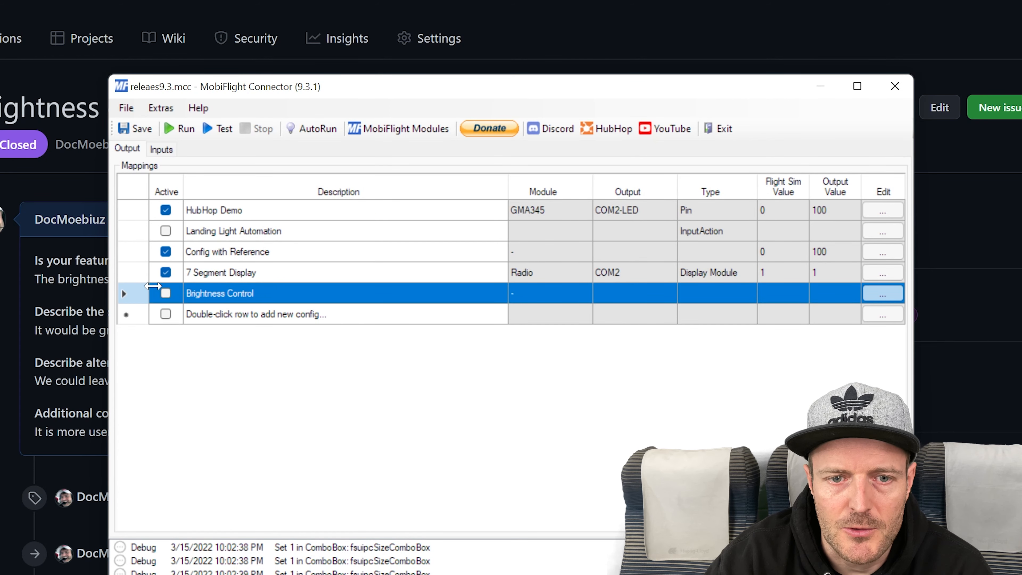
left_click(165, 293)
Set the 7 Segment Display's brightness reference to Brightness Control and start running the configs
left_click(327, 277)
left_click(882, 272)
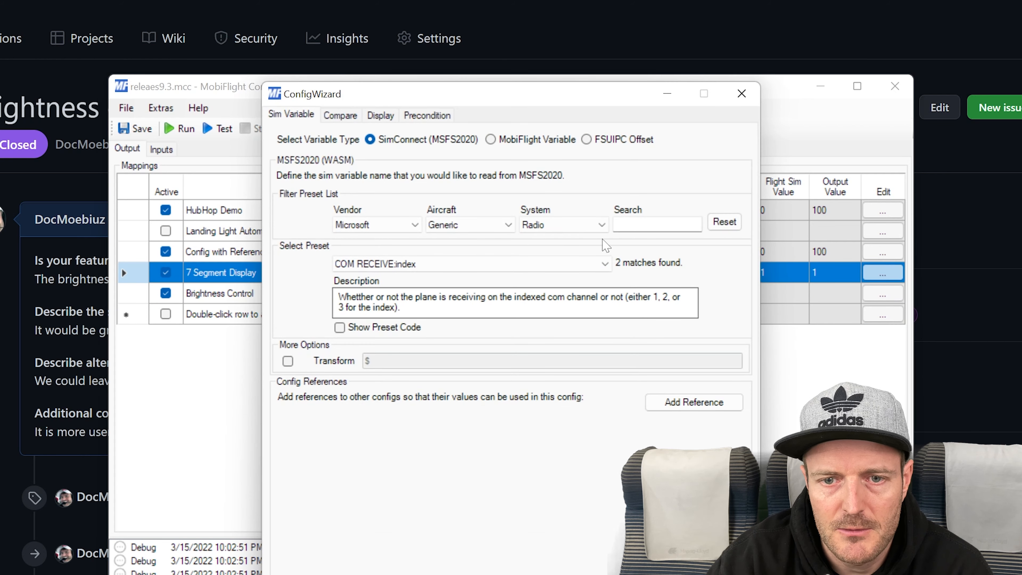
left_click(381, 115)
left_click(504, 405)
left_click(431, 470)
left_click(461, 410)
left_click(443, 462)
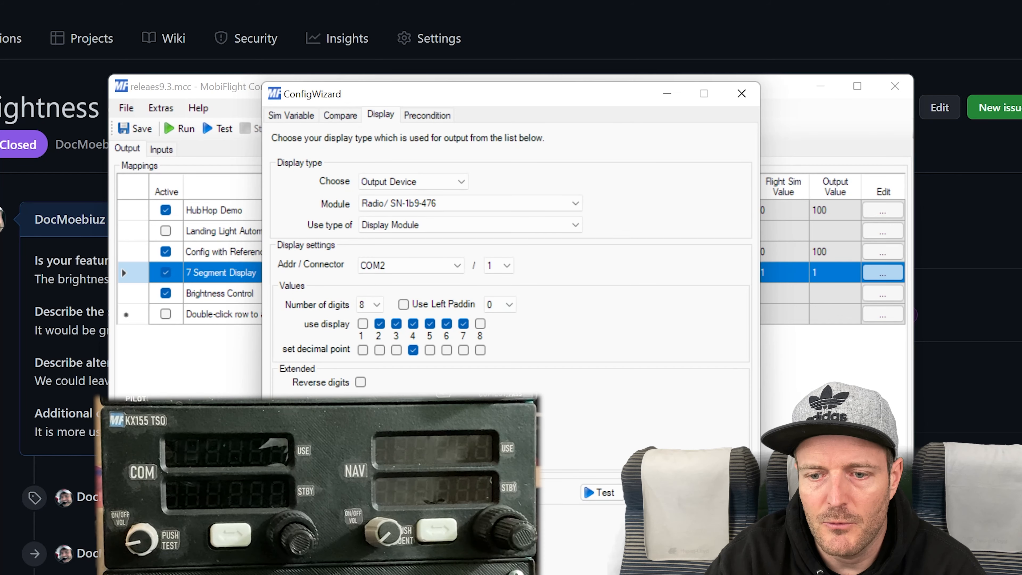
key("Return")
left_click(176, 130)
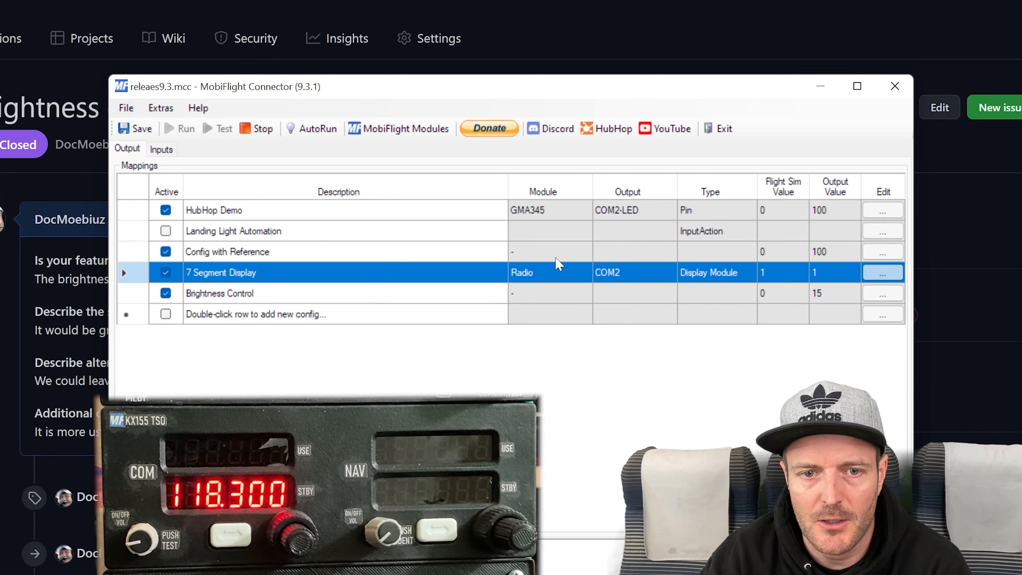
Reduce the Brightness Control config's Transform value to 1
left_click(882, 293)
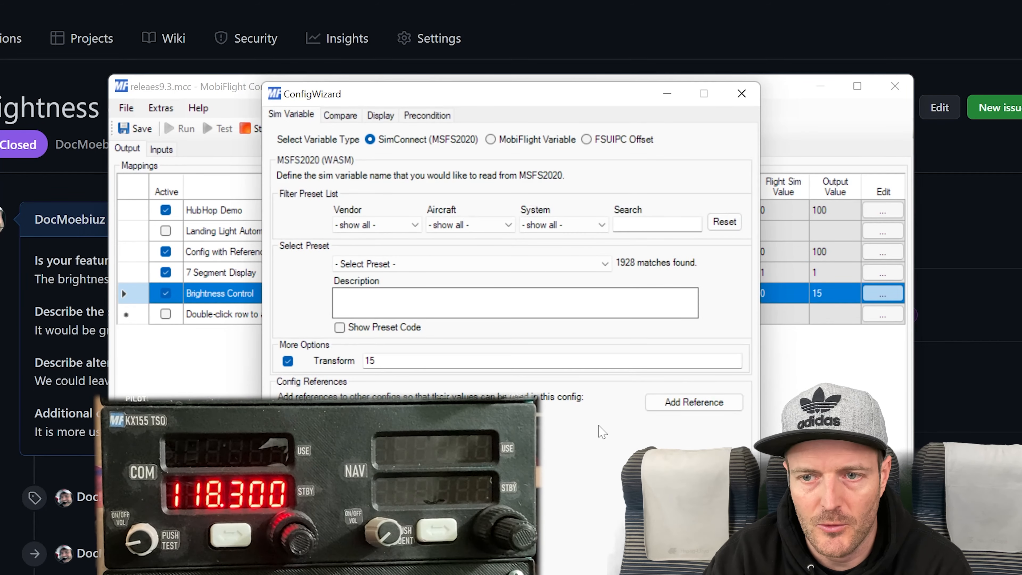
left_click(427, 361)
key("BackSpace")
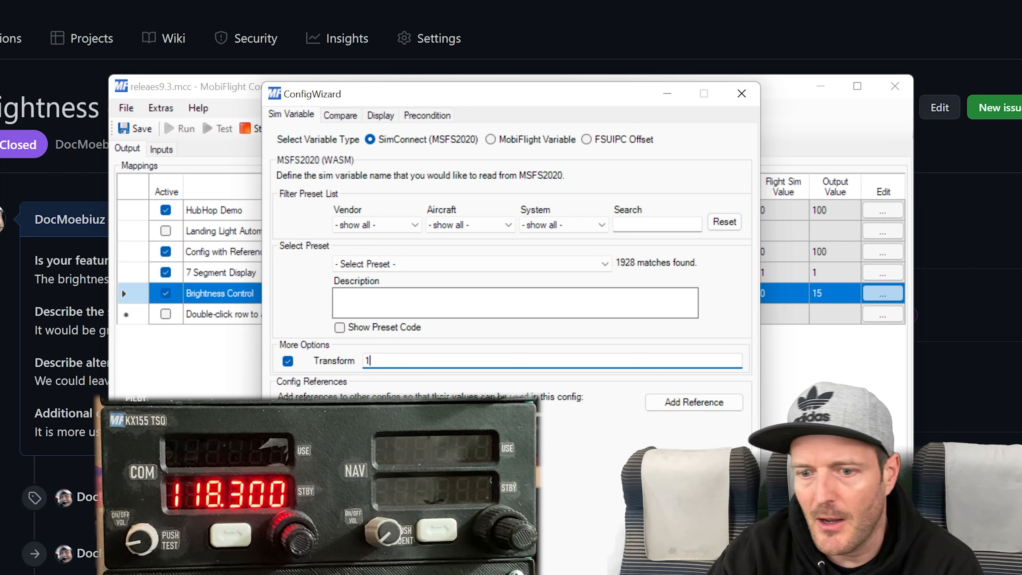
key("Return")
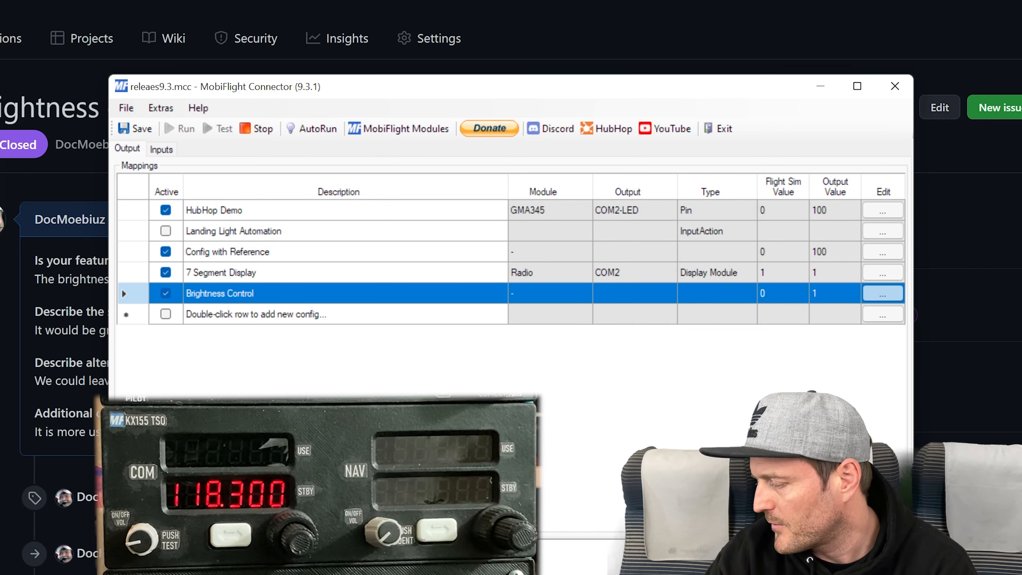
Set the Brightness Control config's Transform value to 0 to turn the display off completely
left_click(882, 293)
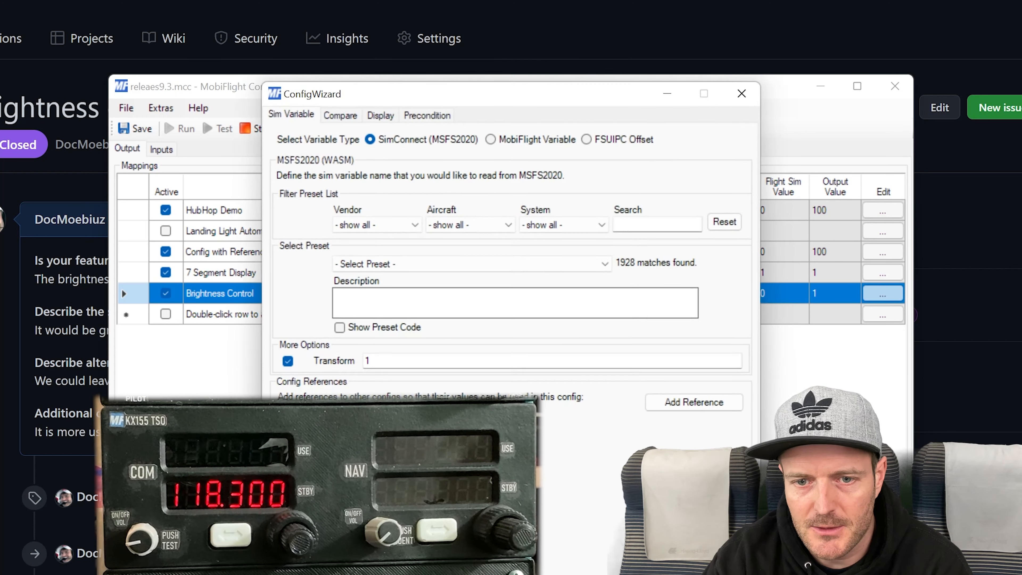
left_click(407, 361)
key("BackSpace")
type("0")
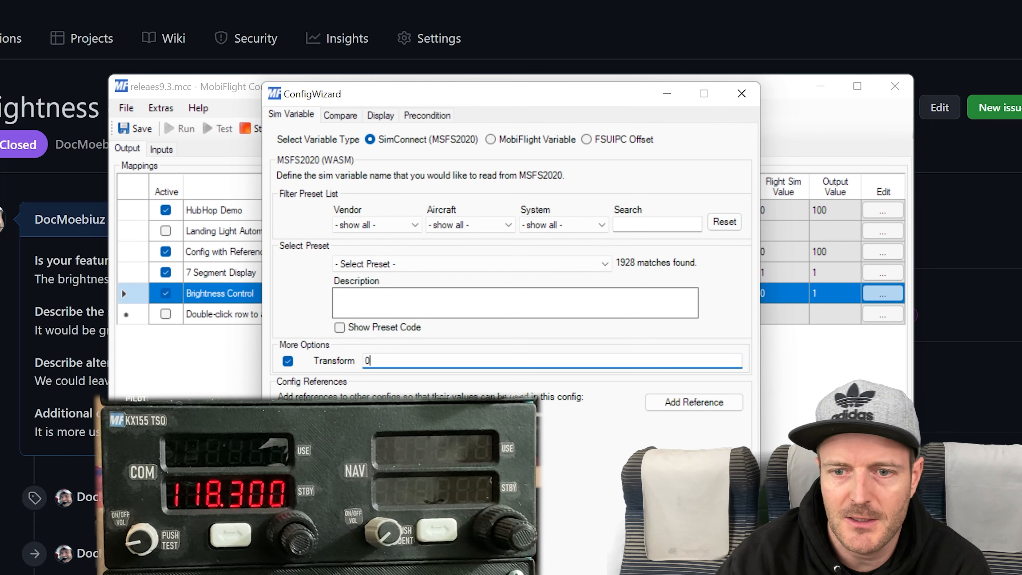
key("Return")
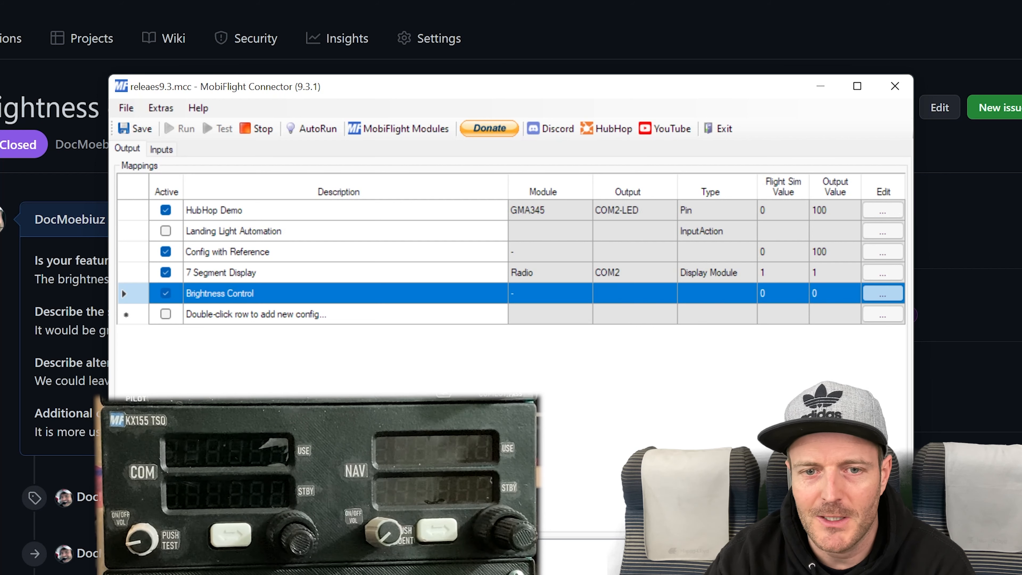
Review the display settings of the 7 Segment Display config and close them
left_click(890, 277)
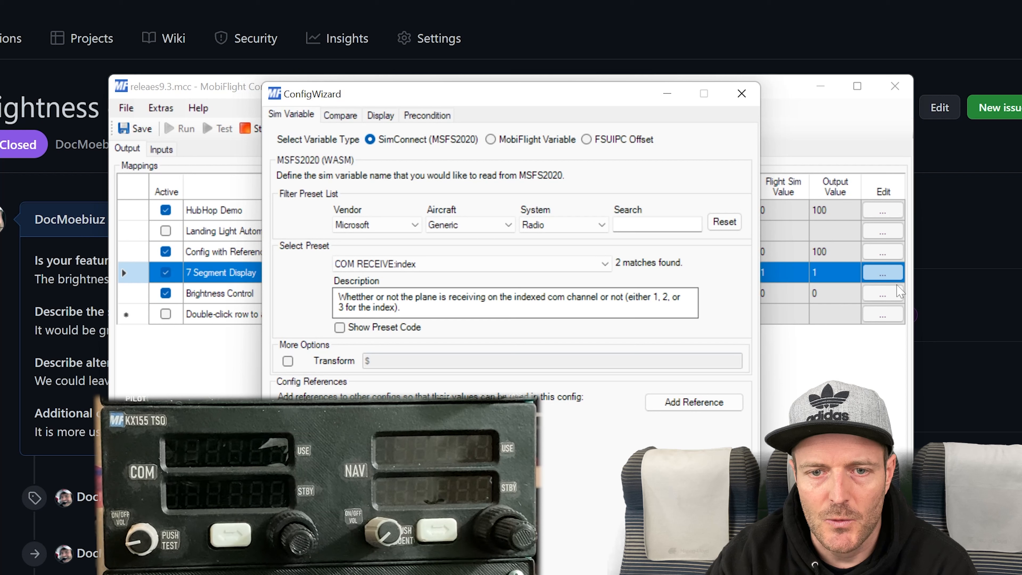
left_click(381, 116)
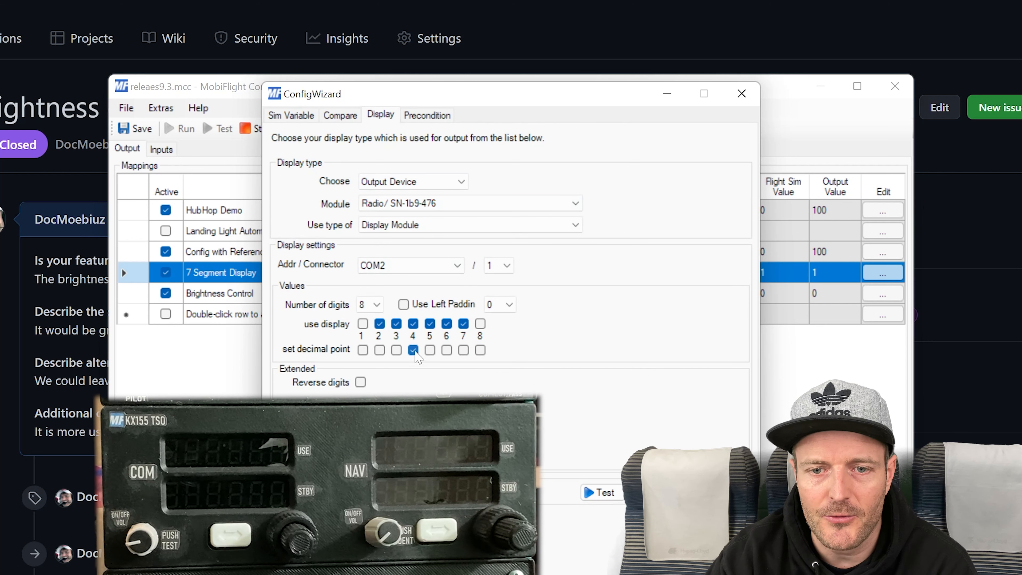
left_click(680, 524)
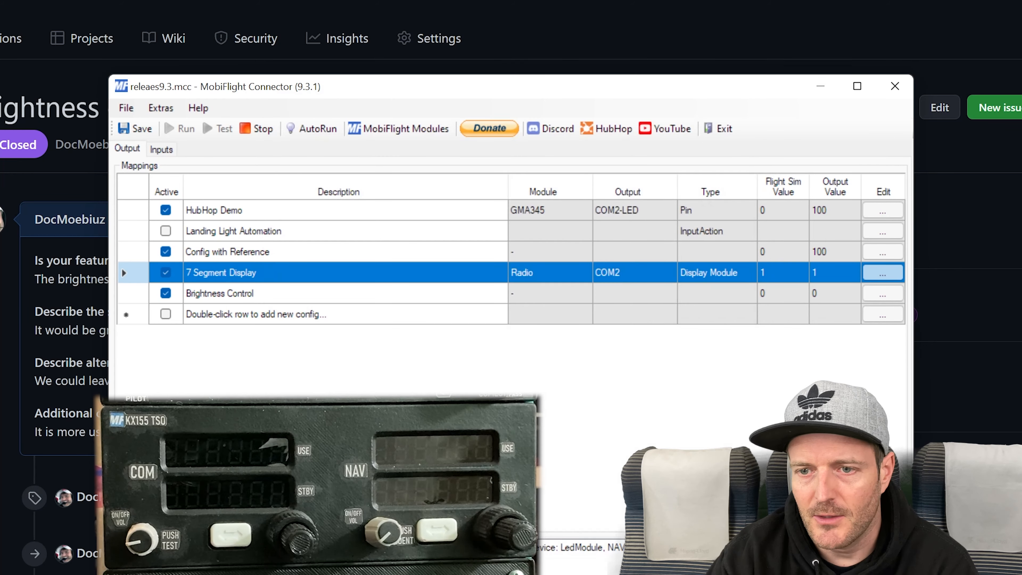
Set the Brightness Control config's Transform value back to 1 to turn the display on again
left_click(328, 296)
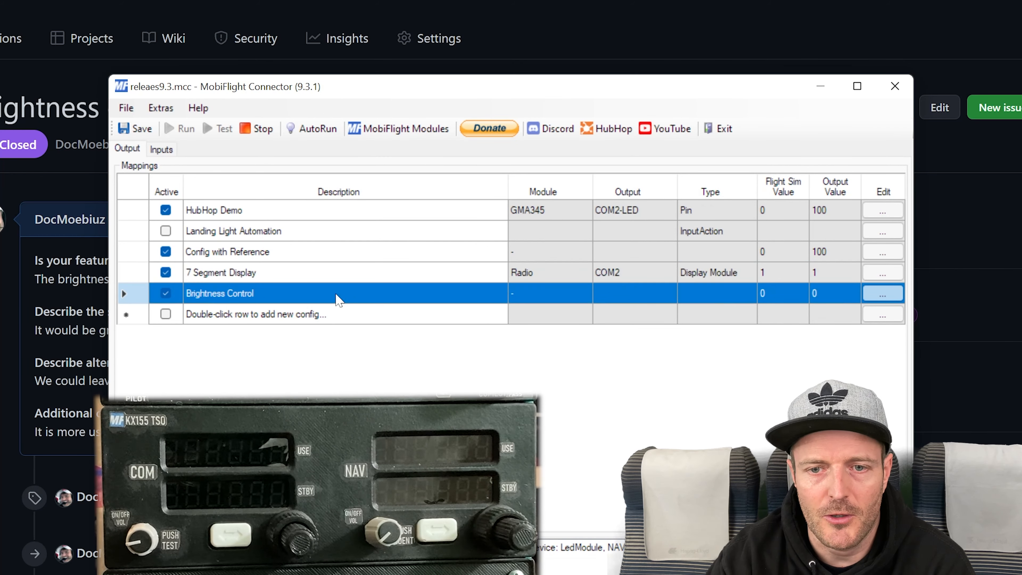
left_click(877, 298)
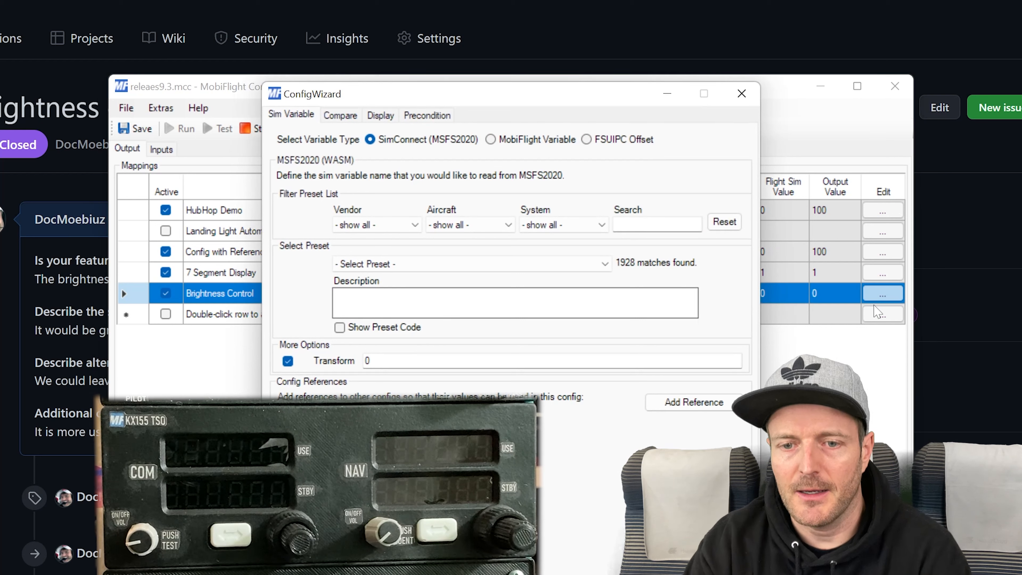
double_click(366, 361)
type("1")
key("Return")
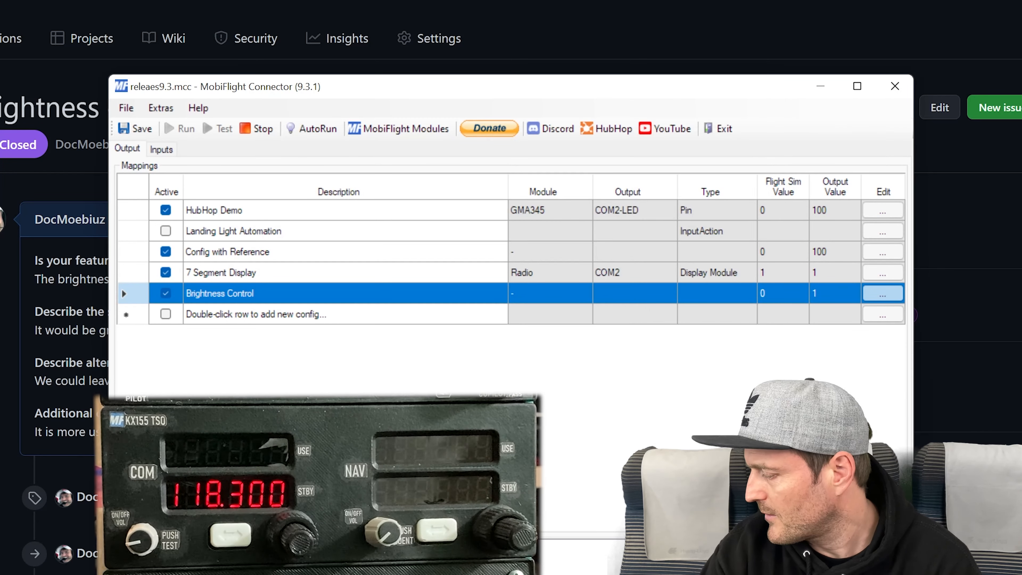
Set the Brightness Control config's Transform value to 15 to raise the 7-segment display's brightness
left_click(878, 297)
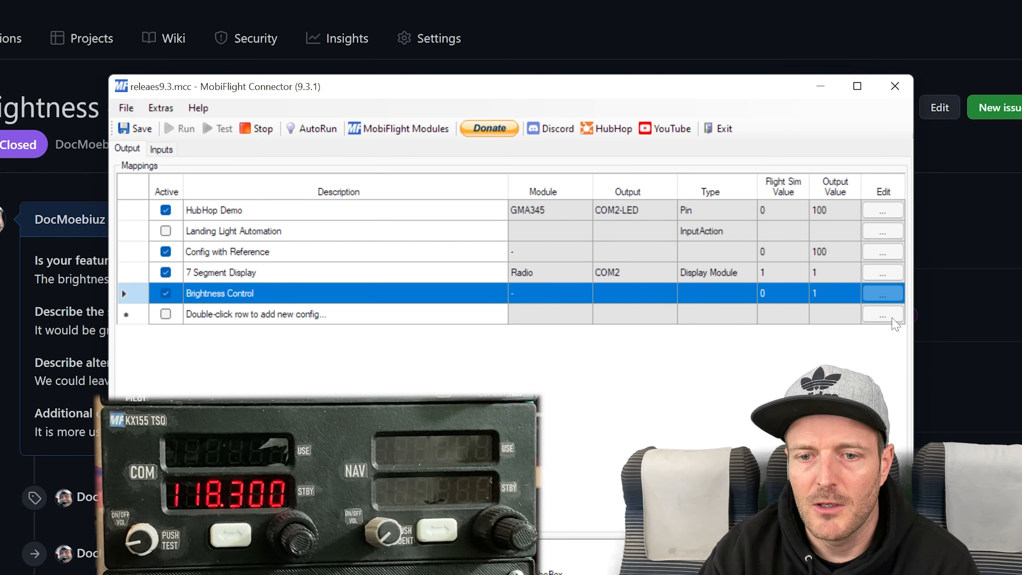
left_click(471, 361)
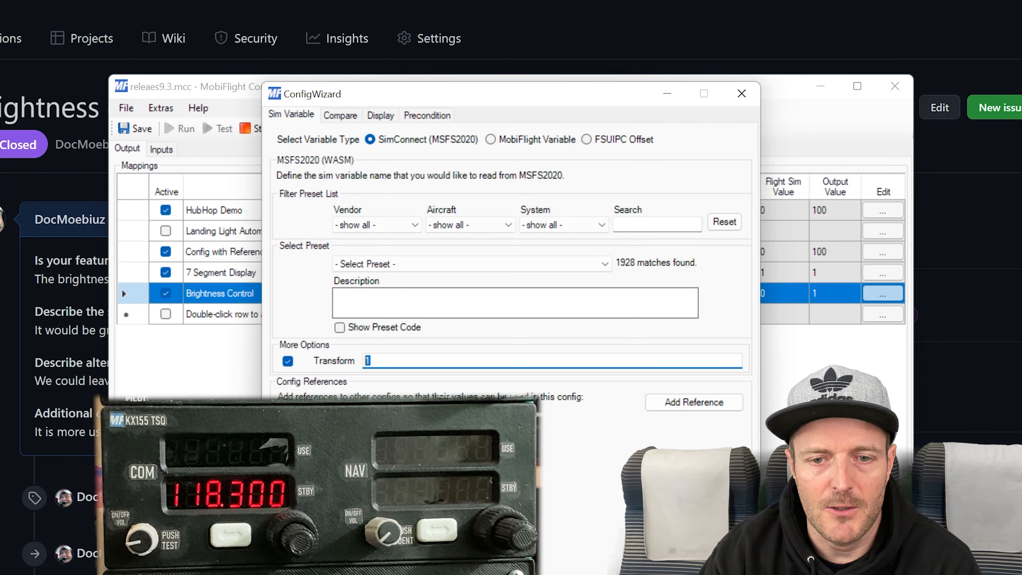
type("15")
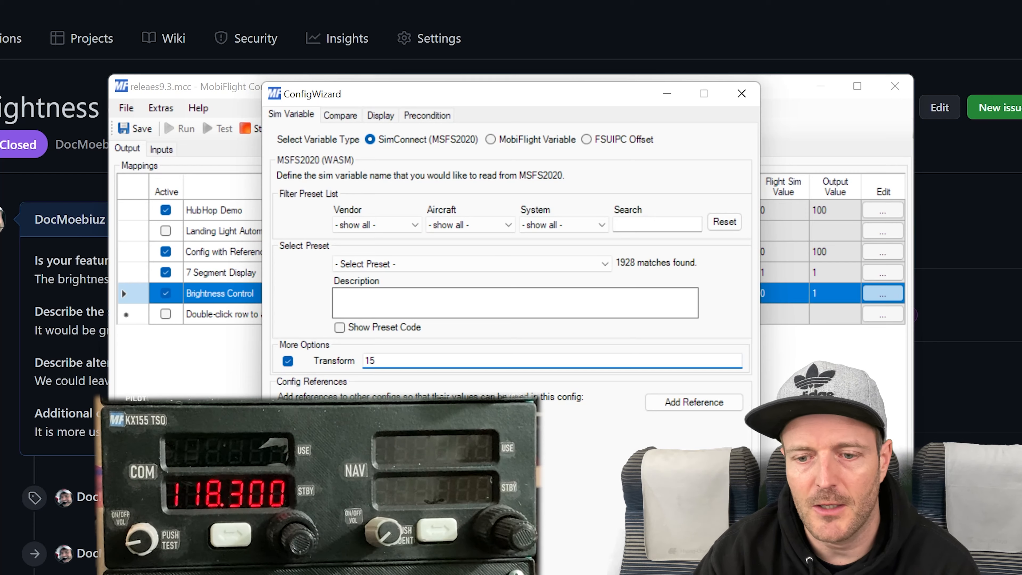
key("Return")
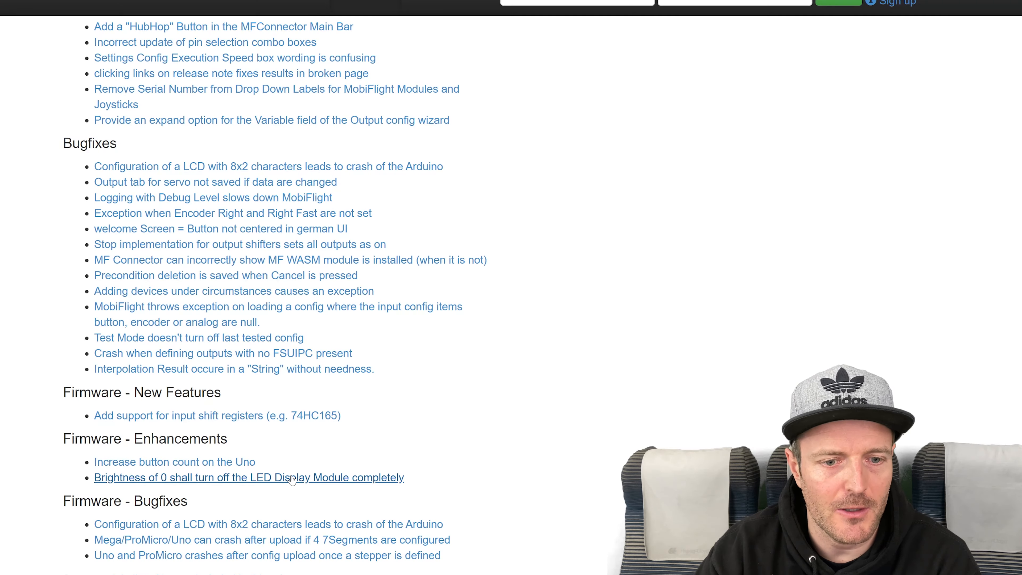
Review the Firmware - Bugfixes entries for release 9.3 in the MobiFlight release notes in the browser
scroll(342, 475, "down", 2)
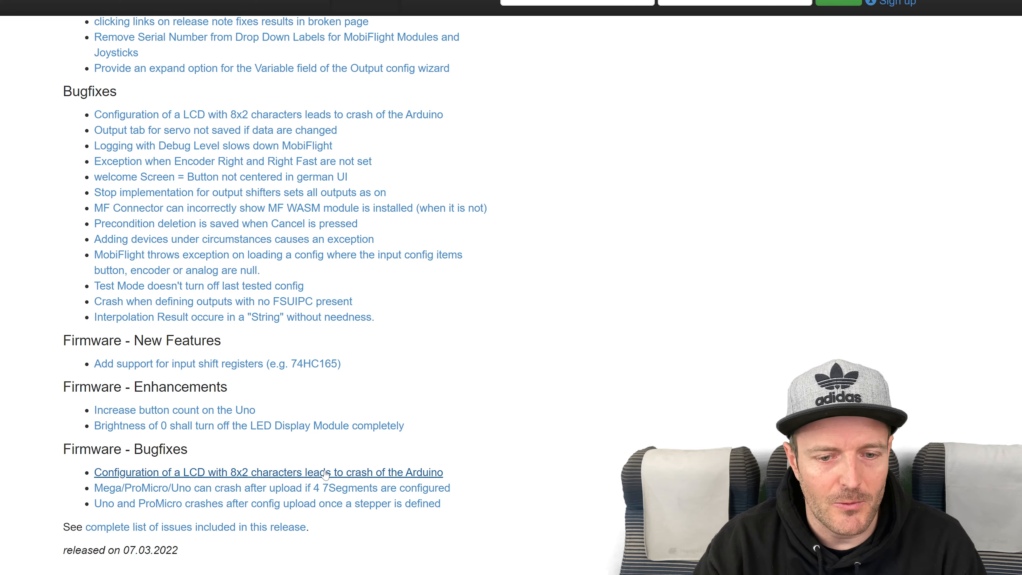
scroll(326, 474, "down", 1)
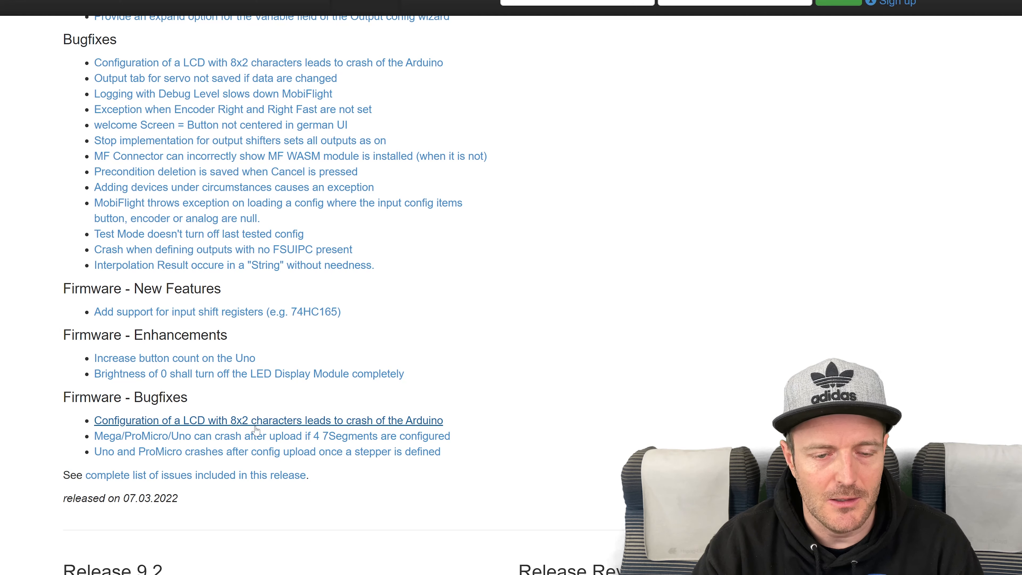